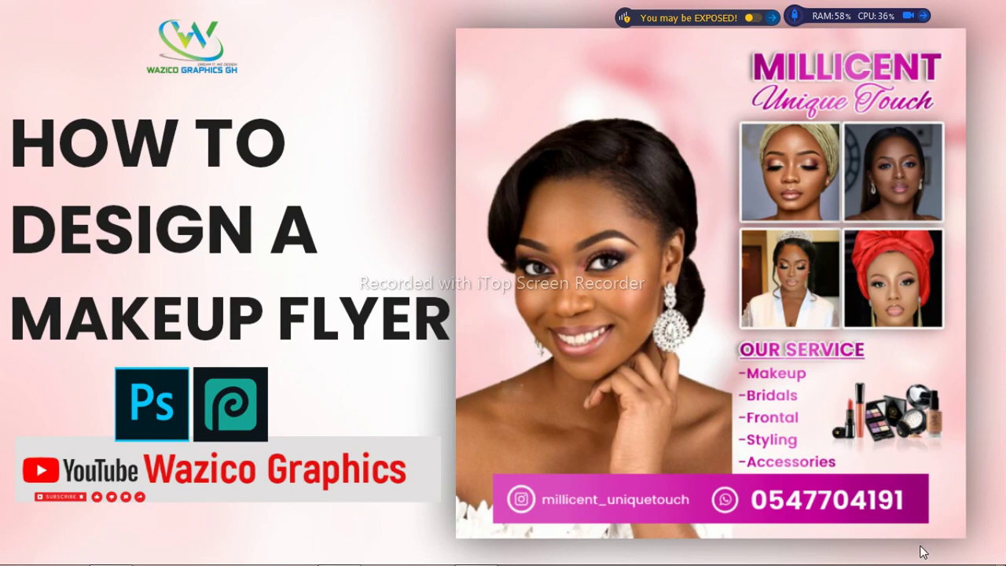
# Step: Bring the Photopea editor with the blank 1280 × 720 New Project document to the front
pyautogui.click(971, 547)
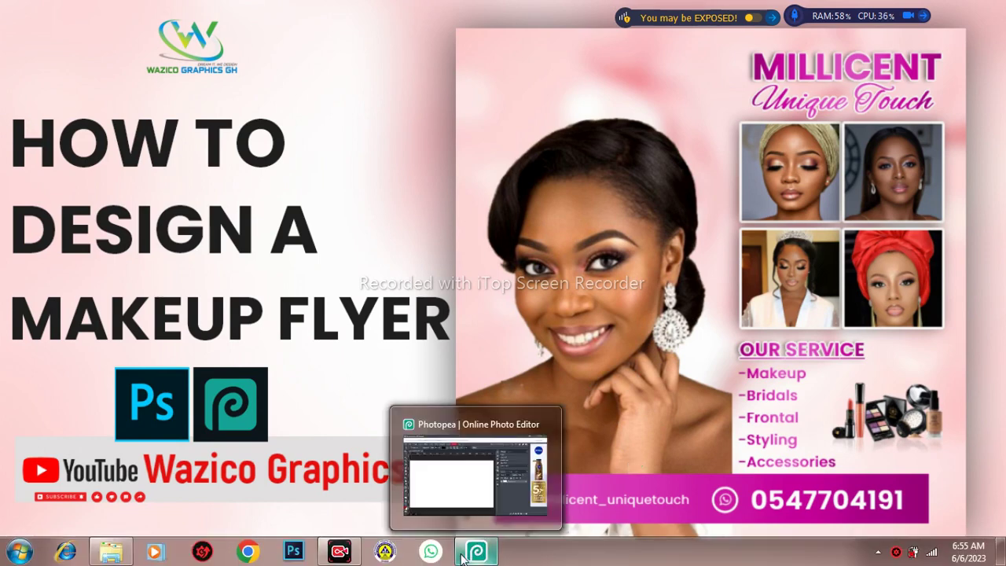
pyautogui.click(477, 551)
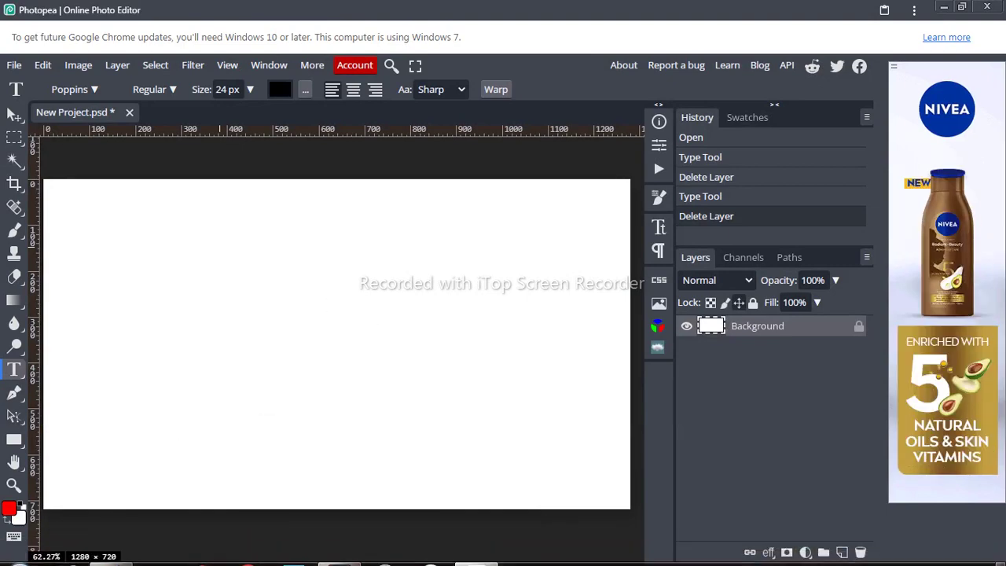
pyautogui.moveTo(111, 551)
pyautogui.click(116, 496)
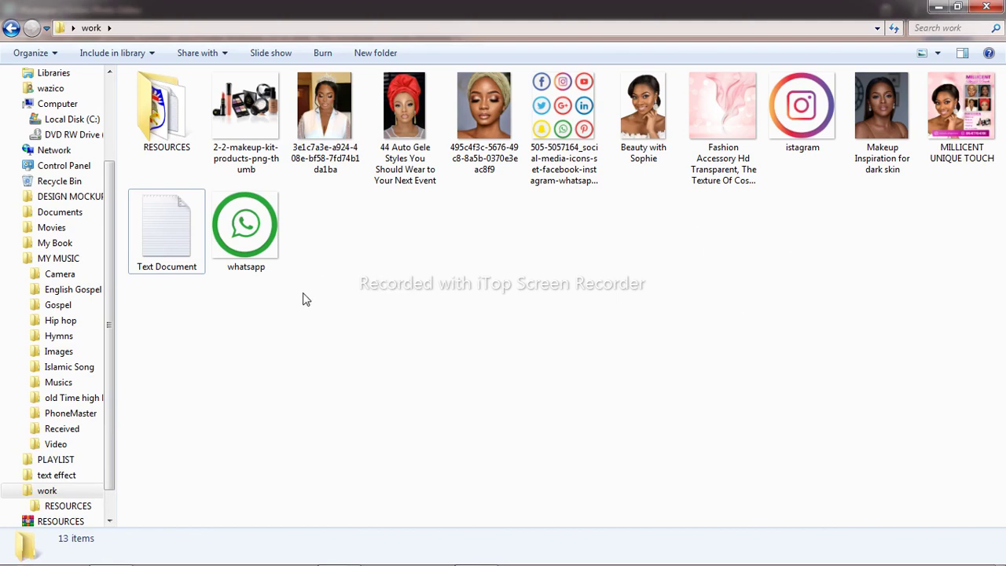
pyautogui.moveTo(324, 564)
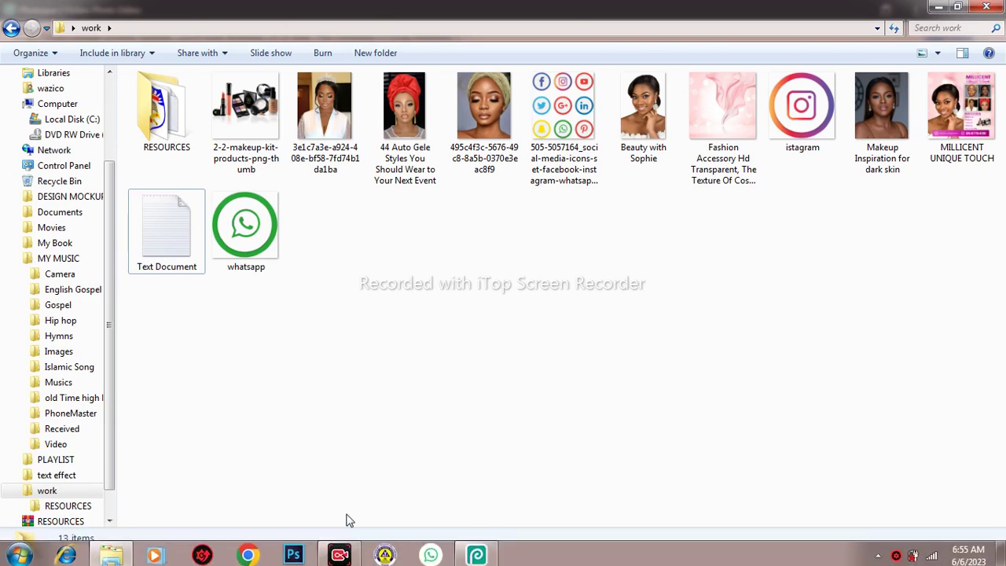
pyautogui.click(487, 548)
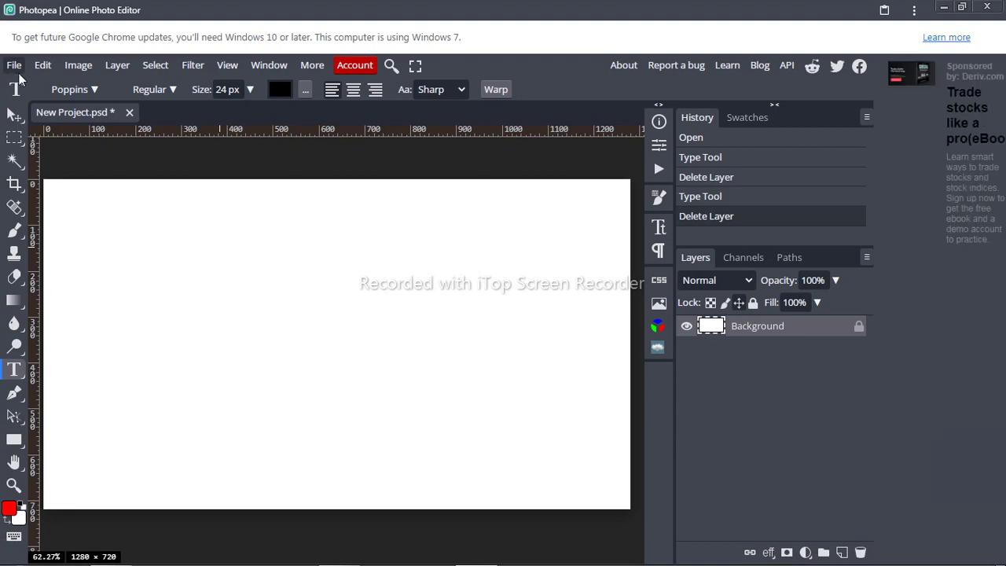
# Step: Start a new project and set its width to 203 millimetres
pyautogui.click(14, 66)
pyautogui.click(39, 89)
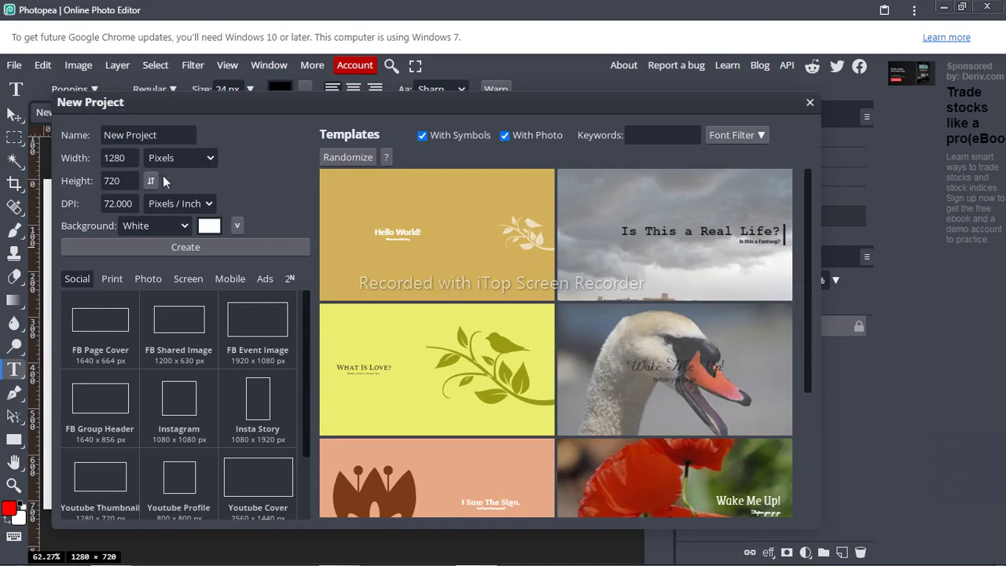
pyautogui.click(164, 163)
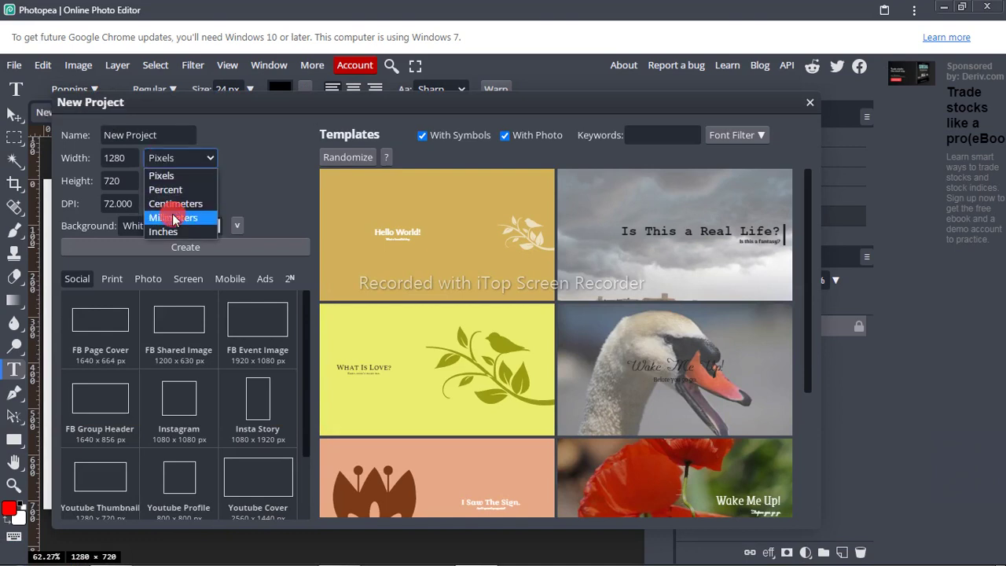
pyautogui.click(174, 218)
pyautogui.click(126, 160)
pyautogui.moveTo(126, 159); pyautogui.dragTo(89, 155)
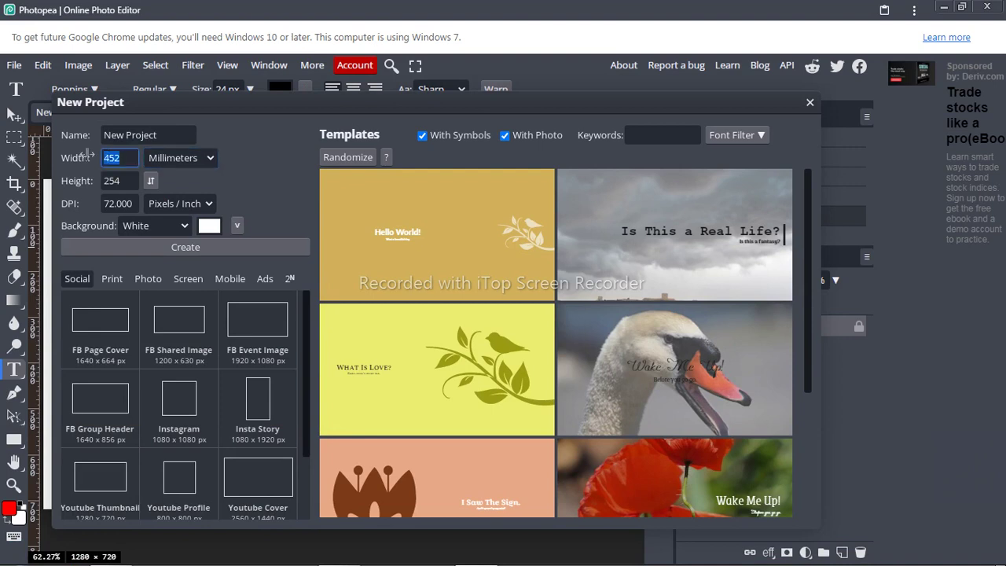
pyautogui.write('203')
# Step: Set the height to 203 mm and resolution to 300 DPI, then create the white document
pyautogui.moveTo(124, 187); pyautogui.dragTo(92, 183)
pyautogui.write('204')
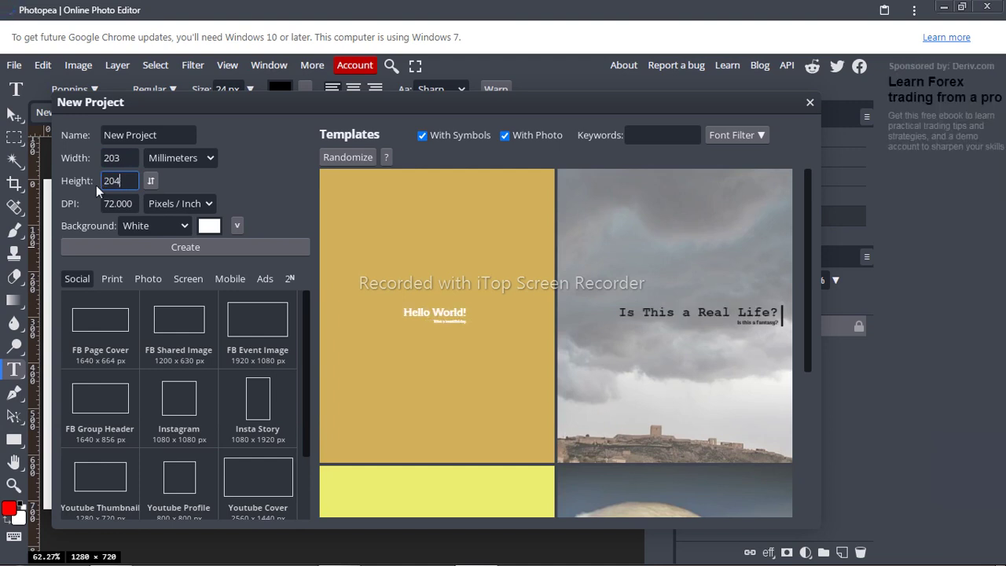
pyautogui.press('BackSpace')
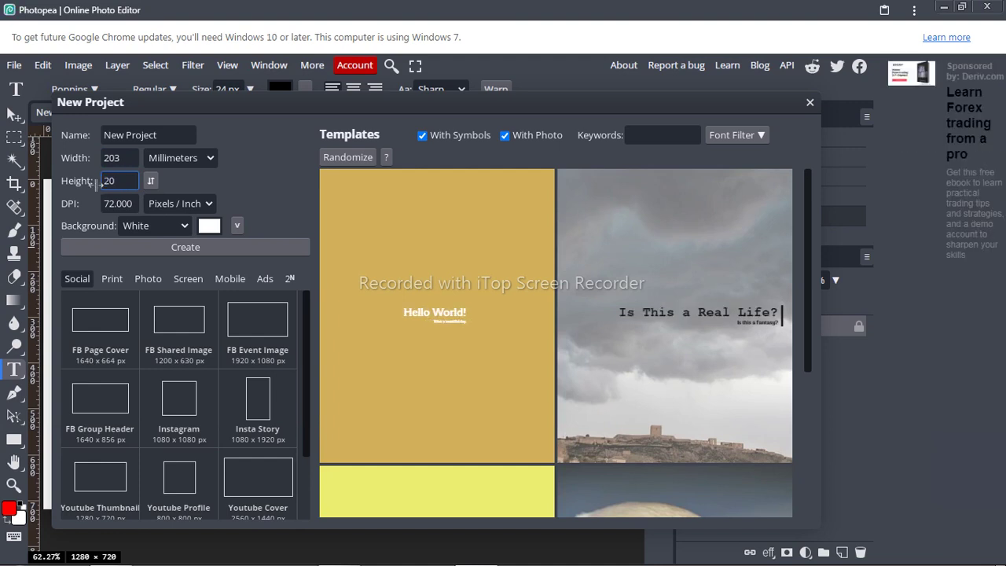
pyautogui.write('3')
pyautogui.press('Tab')
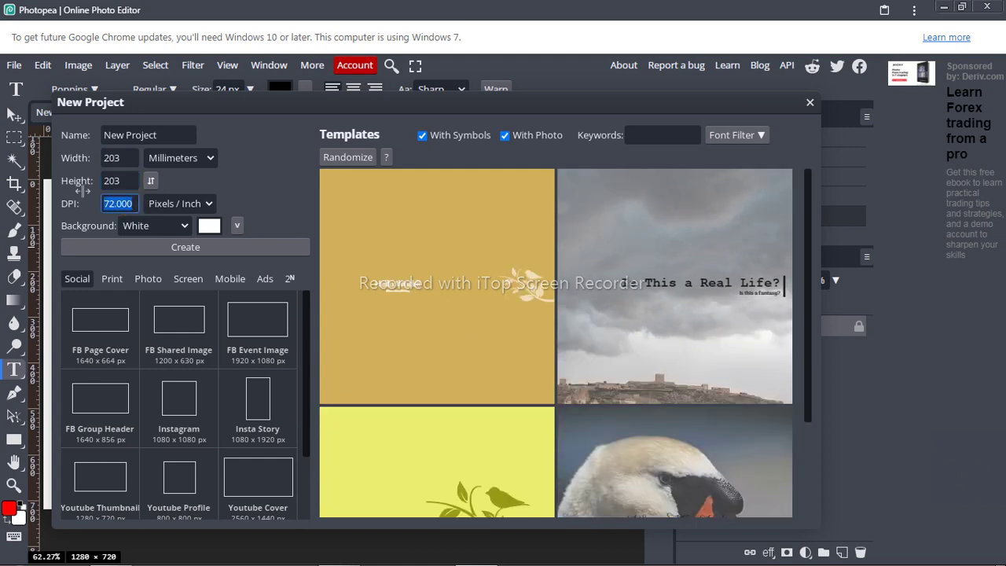
pyautogui.write('300')
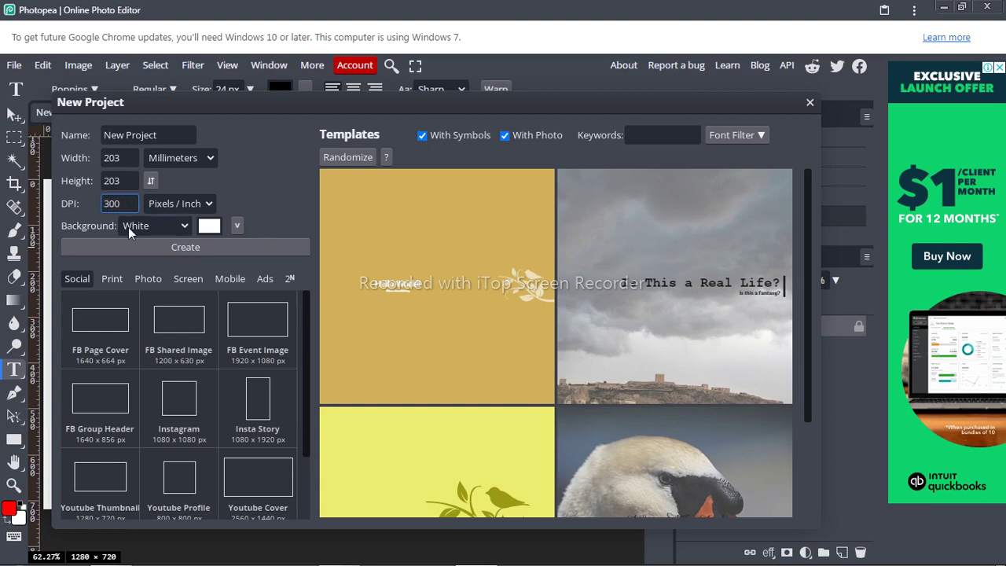
pyautogui.press('Return')
pyautogui.click(213, 246)
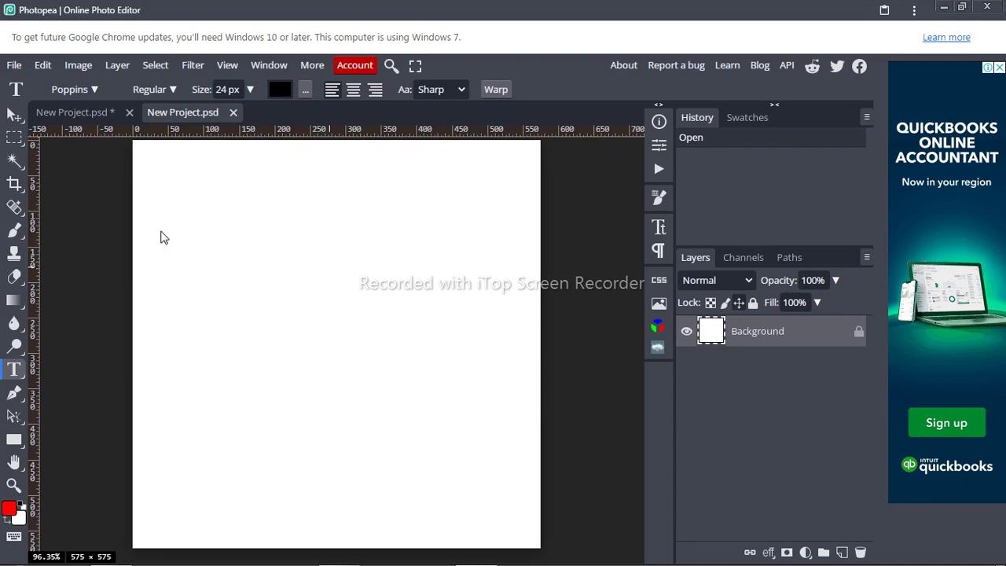
# Step: Place the Fashion Accessory pink fabric image from the work folder to fill the canvas
pyautogui.moveTo(114, 555)
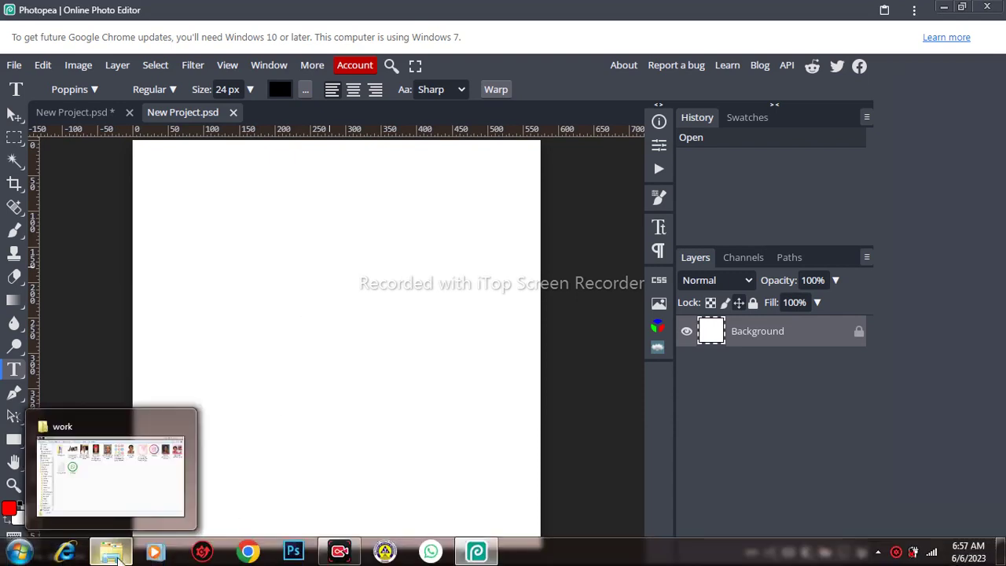
pyautogui.click(117, 479)
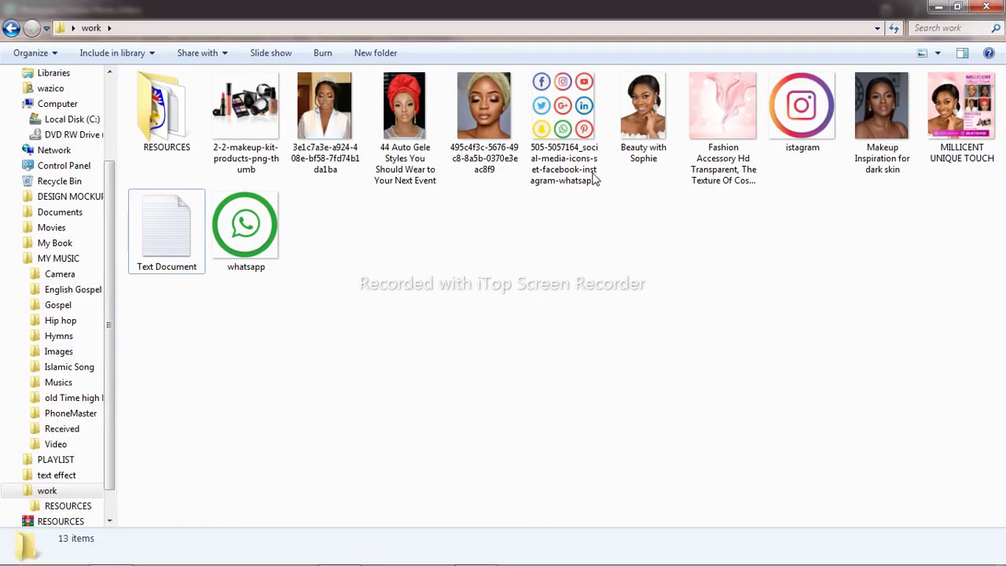
pyautogui.moveTo(696, 134); pyautogui.dragTo(523, 466)
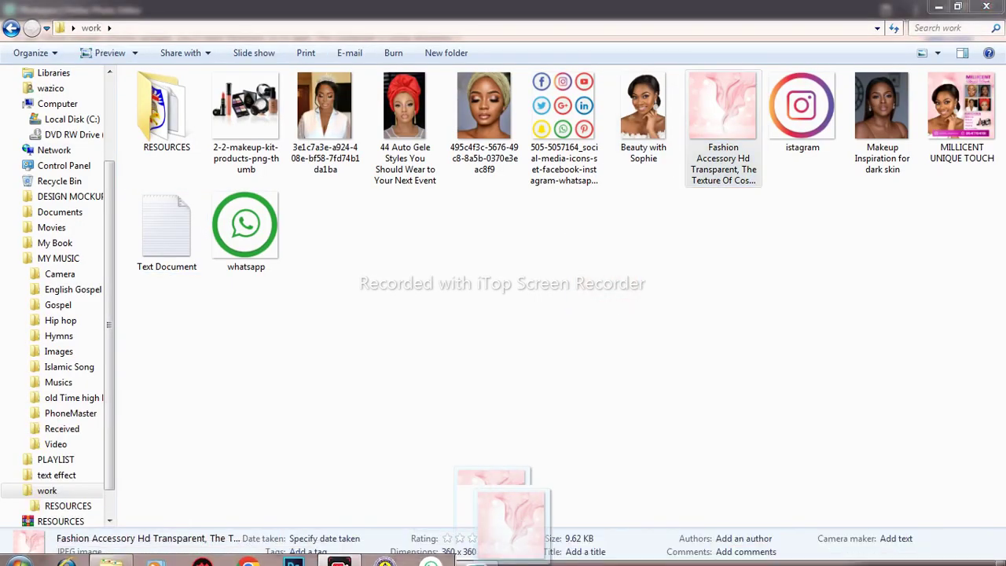
pyautogui.moveTo(511, 542); pyautogui.dragTo(337, 324)
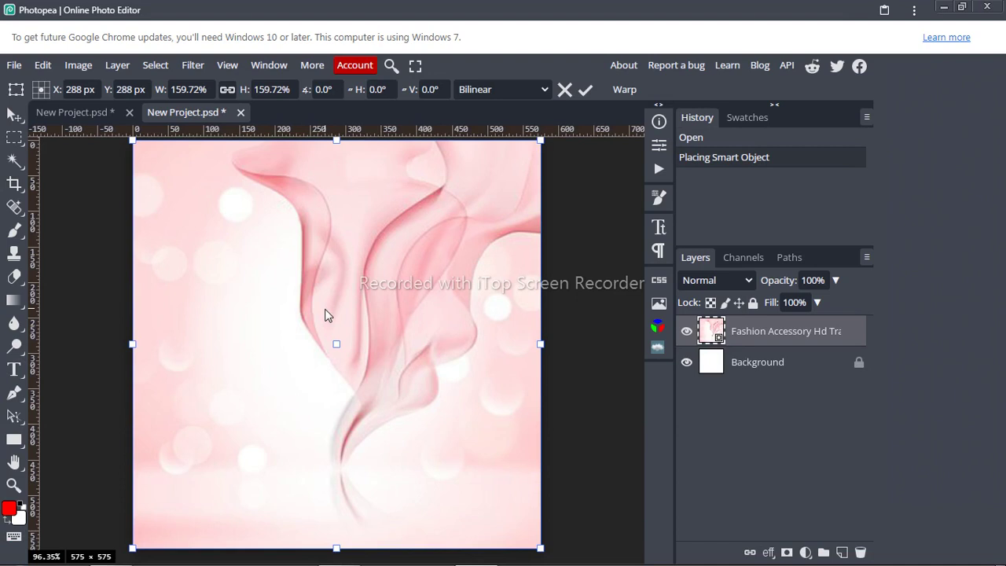
pyautogui.click(584, 91)
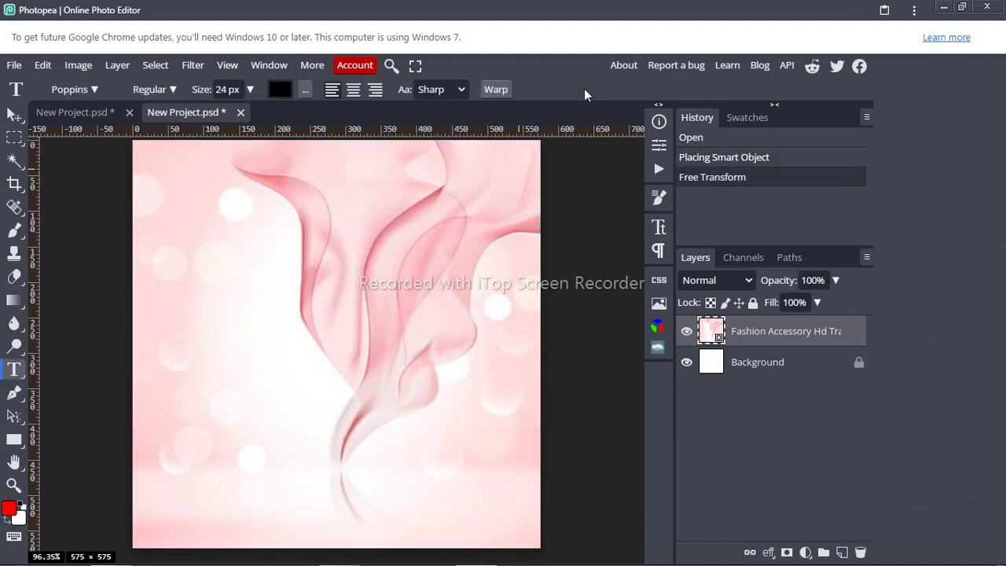
# Step: Rasterize the pink fabric layer and add a #fefafa Color Fill layer just above the Background
pyautogui.rightClick(754, 334)
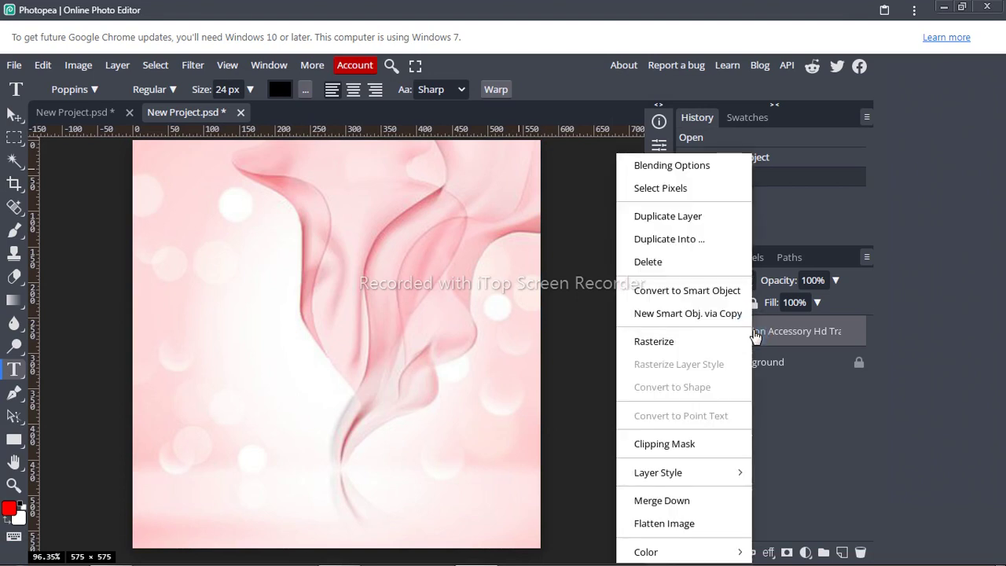
pyautogui.click(636, 342)
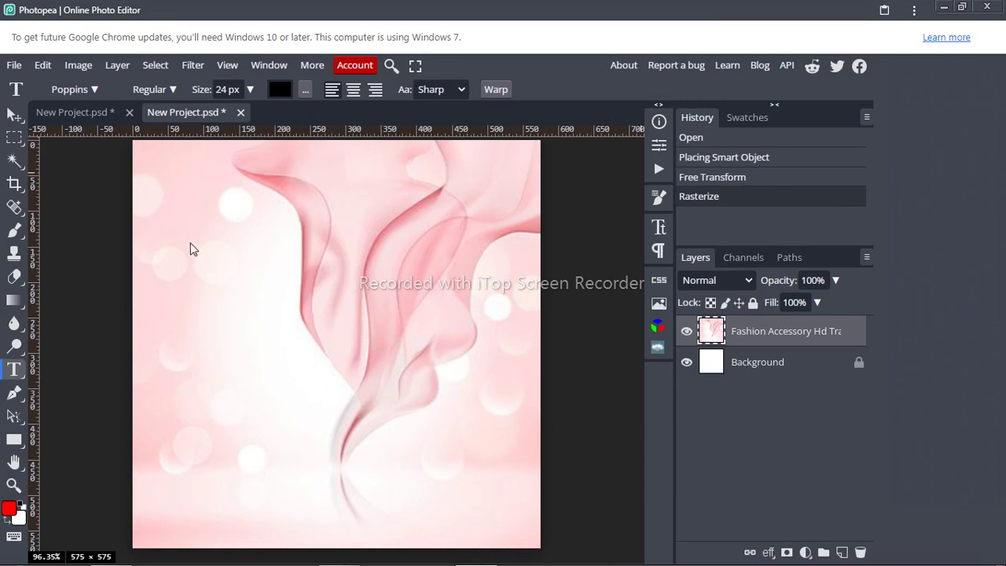
pyautogui.click(768, 366)
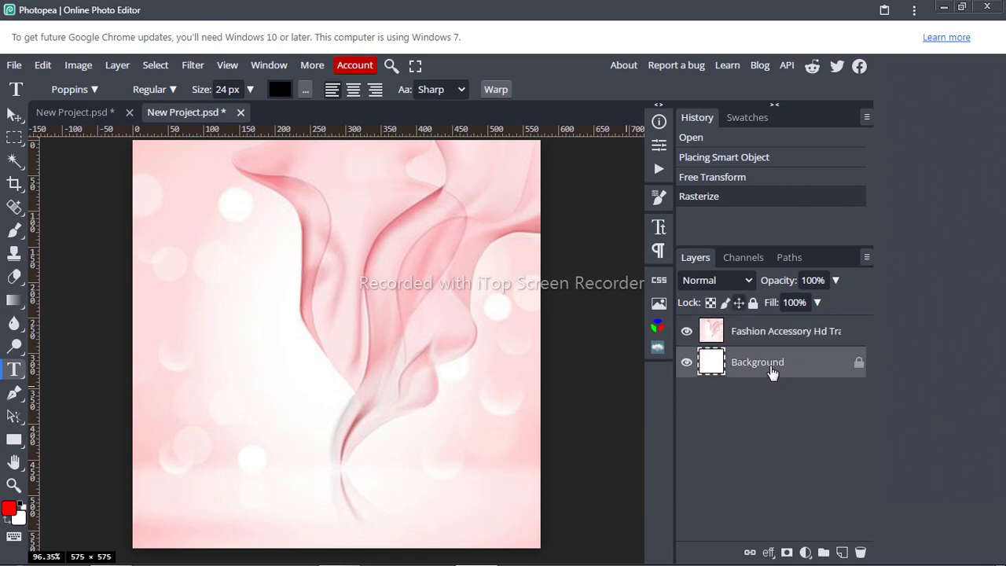
pyautogui.click(801, 552)
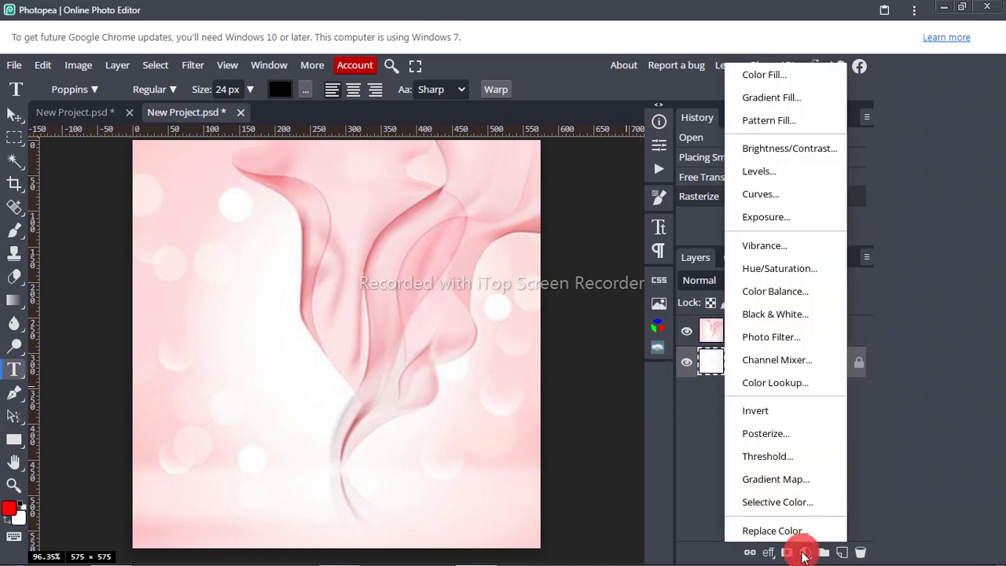
pyautogui.click(763, 77)
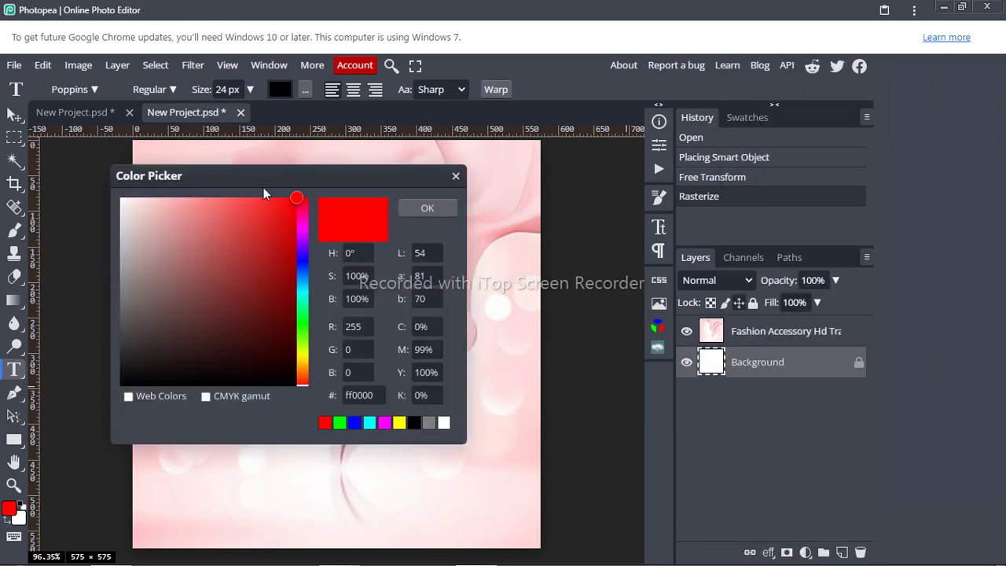
pyautogui.click(124, 198)
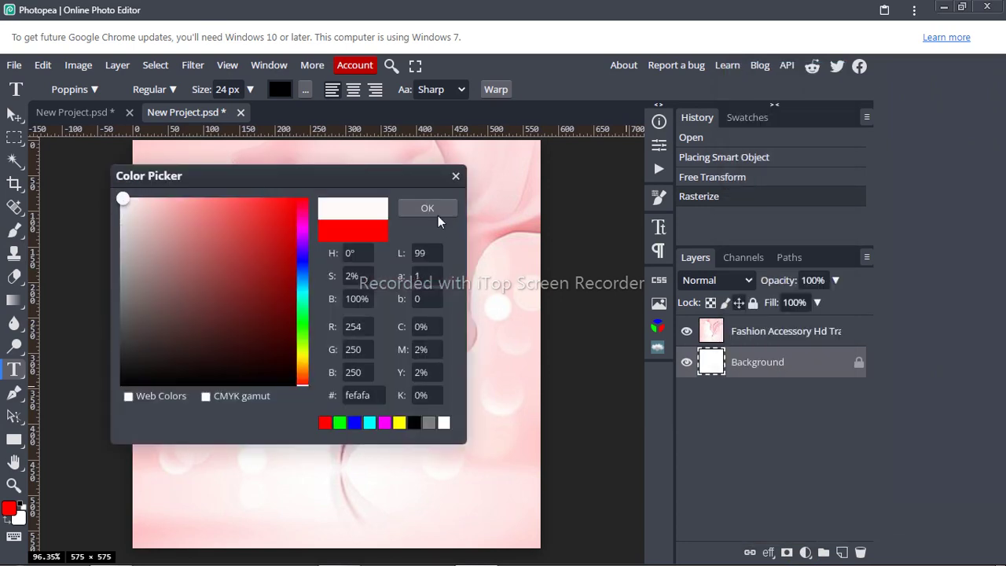
pyautogui.click(443, 211)
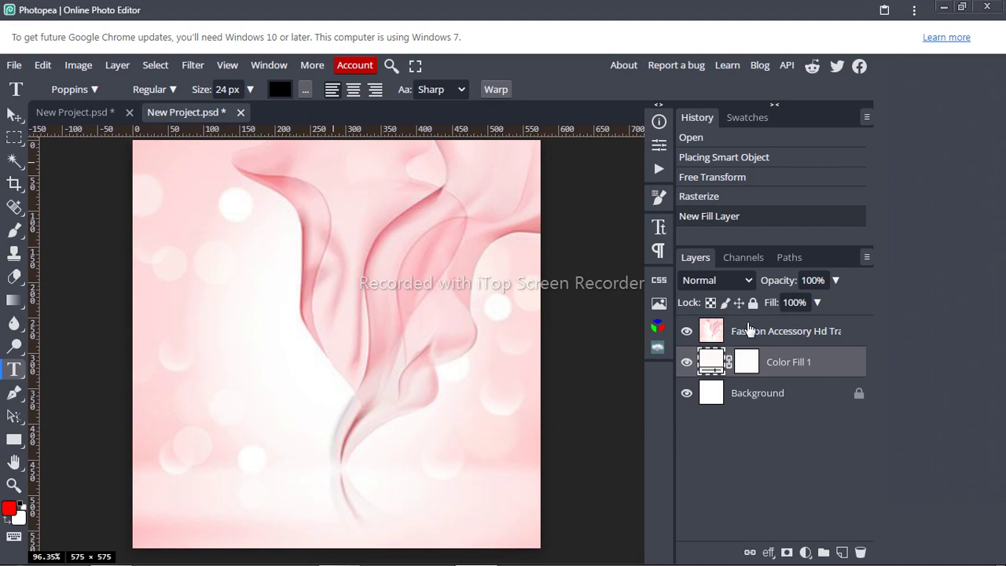
# Step: Select the pink fabric layer and bring up the Gaussian Blur filter
pyautogui.click(192, 65)
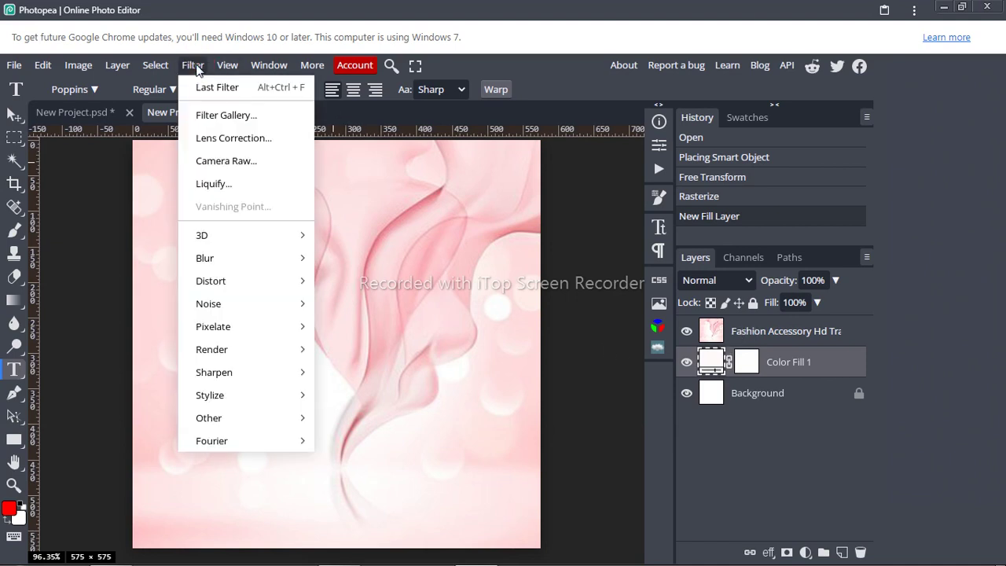
pyautogui.moveTo(227, 65)
pyautogui.click(740, 330)
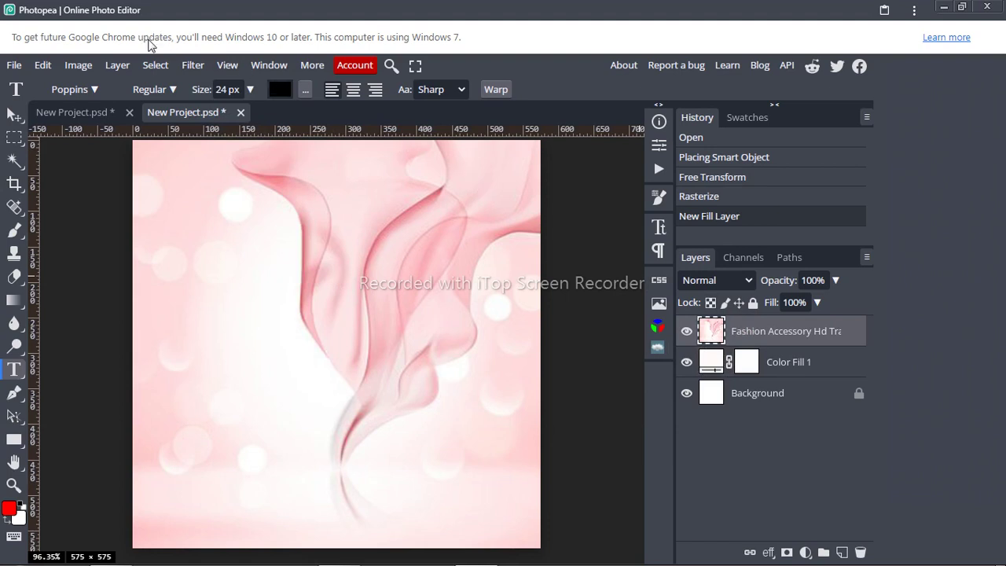
pyautogui.click(194, 66)
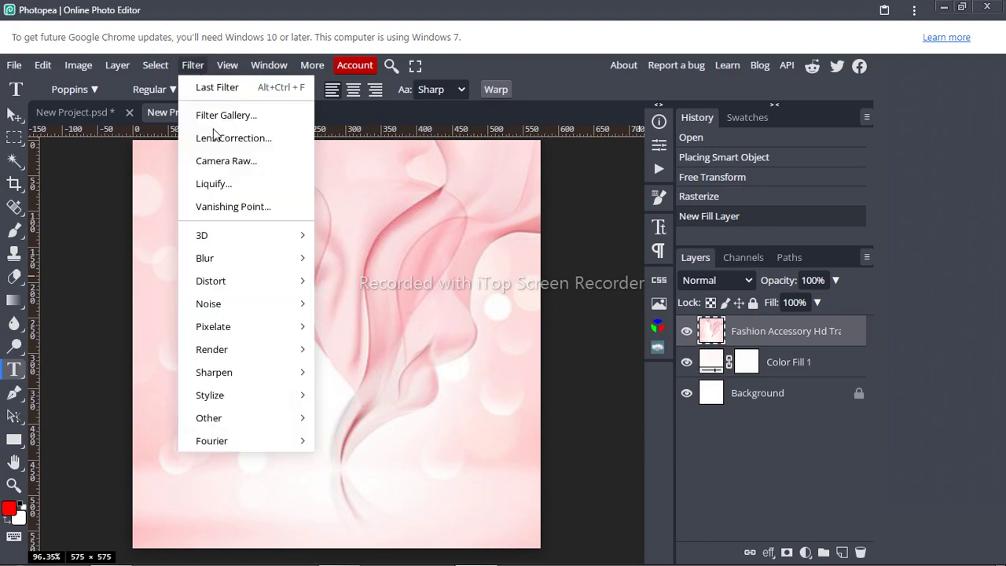
pyautogui.moveTo(238, 267)
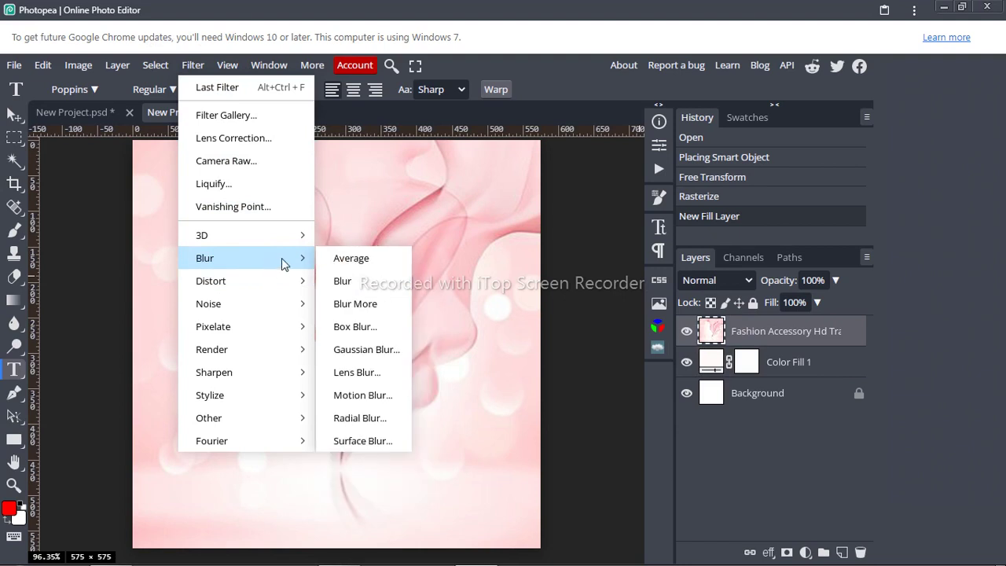
pyautogui.click(371, 348)
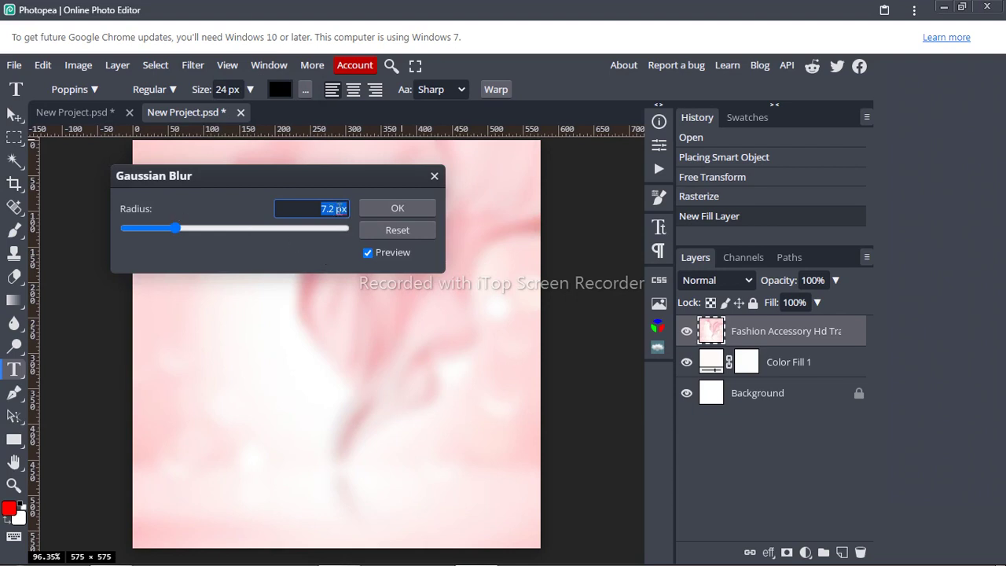
# Step: Set the Gaussian Blur radius to 9.0 px and apply it
pyautogui.press('Up')
pyautogui.press('Up')
pyautogui.press('Up')
pyautogui.press('Up')
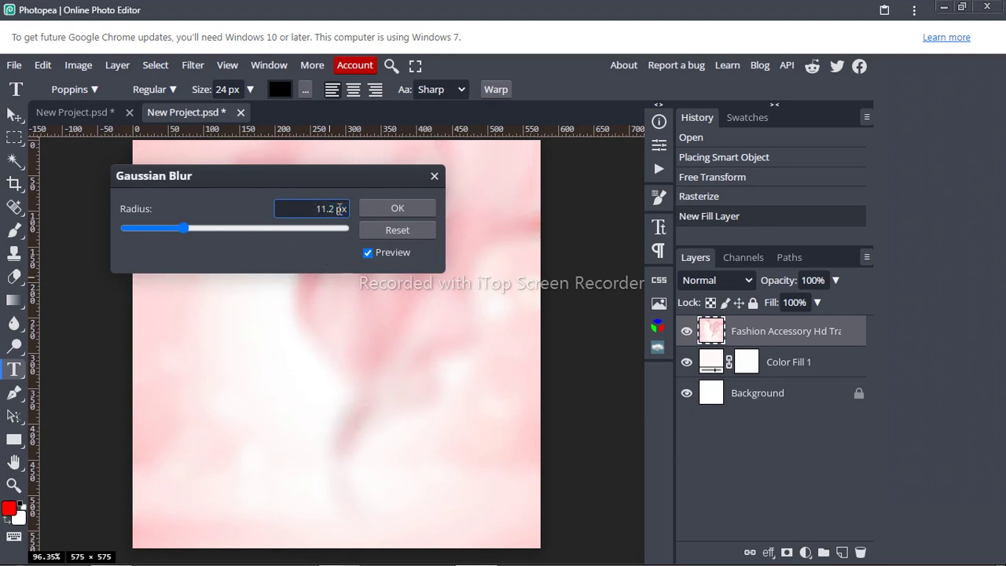
pyautogui.press('Down')
pyautogui.press('Down')
pyautogui.click(329, 207)
pyautogui.click(333, 208)
pyautogui.press('BackSpace')
pyautogui.write('0')
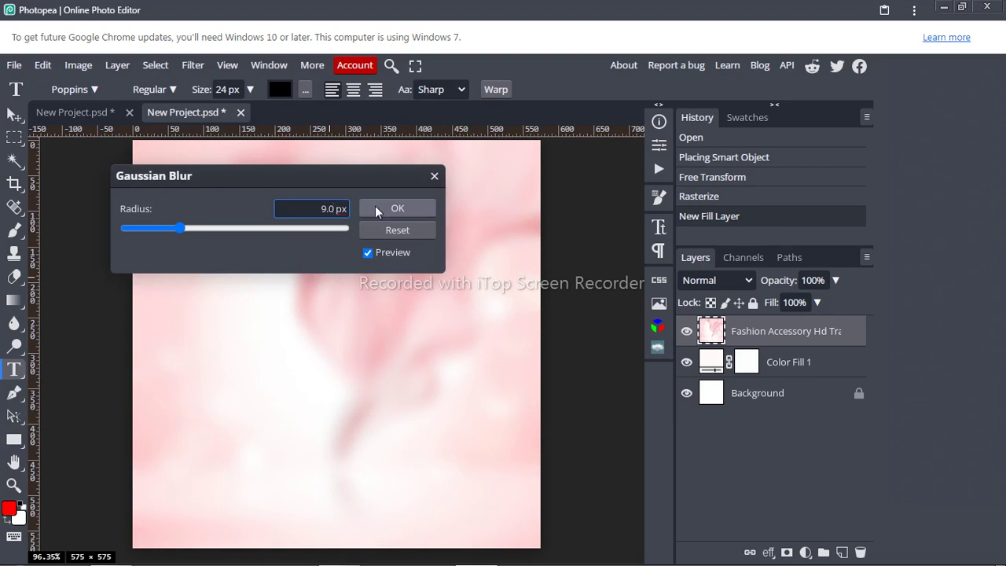
pyautogui.click(379, 208)
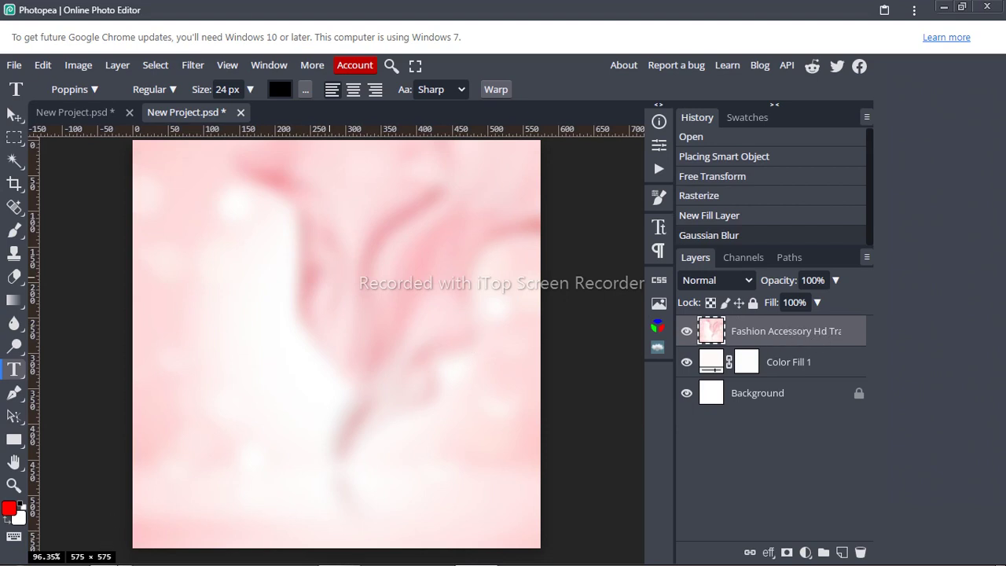
# Step: Place the Beauty with Sophie portrait from the work folder and rasterize its layer
pyautogui.moveTo(119, 550)
pyautogui.click(114, 486)
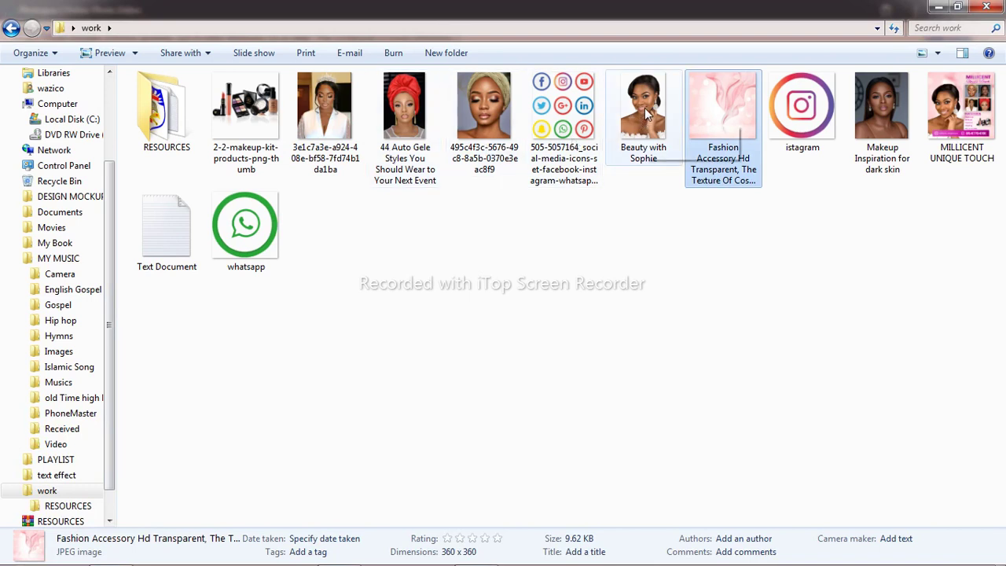
pyautogui.moveTo(642, 124); pyautogui.dragTo(373, 382)
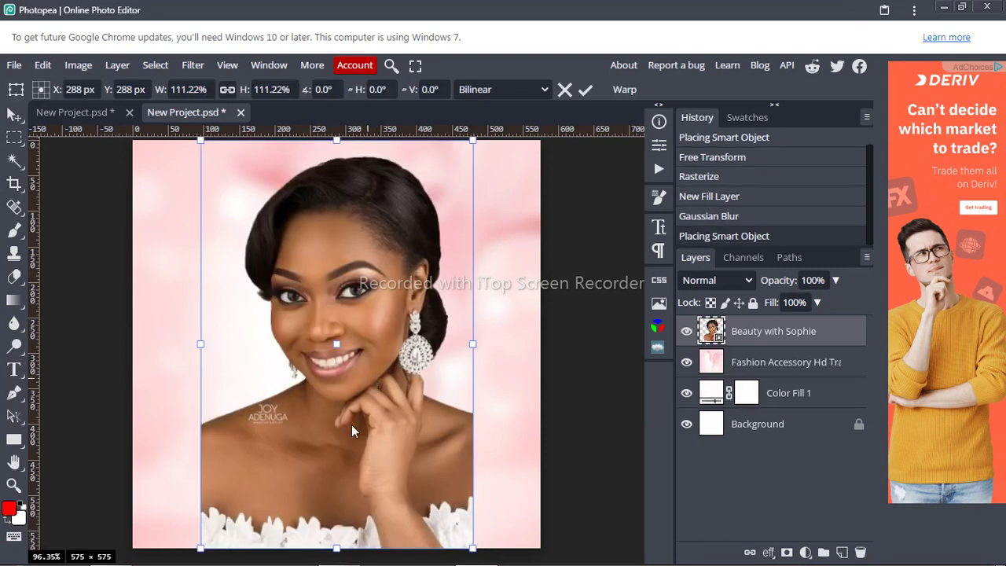
pyautogui.click(585, 90)
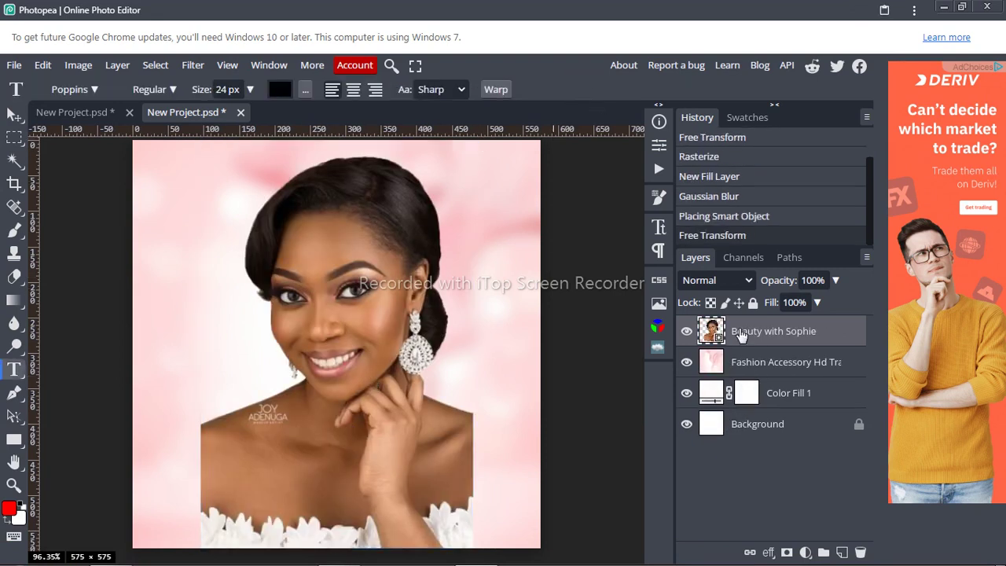
pyautogui.rightClick(741, 334)
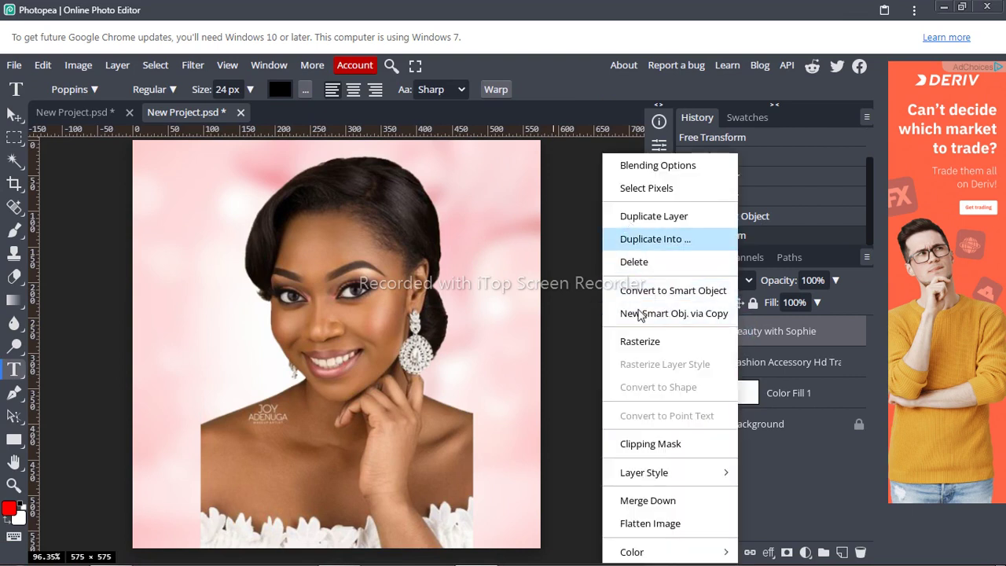
pyautogui.click(638, 342)
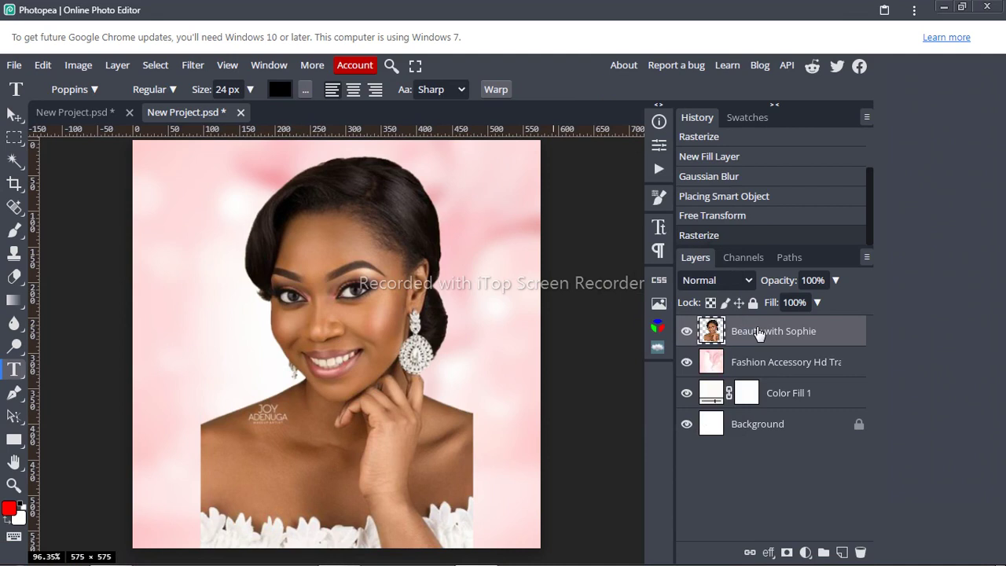
# Step: Scale the portrait down to 73.70% and move it into the lower-left corner
pyautogui.hotkey('ctrl', 't')
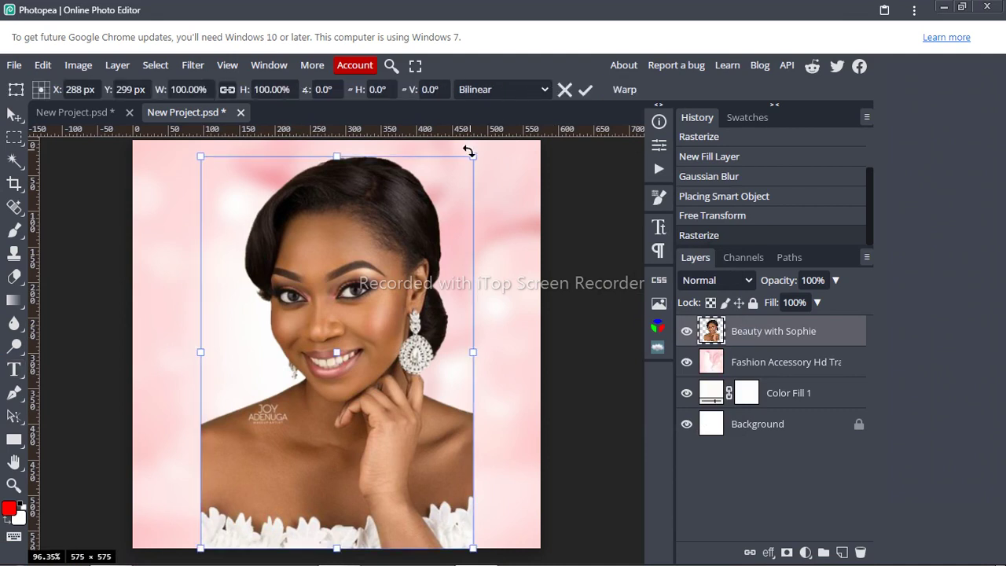
pyautogui.moveTo(473, 153); pyautogui.dragTo(401, 259)
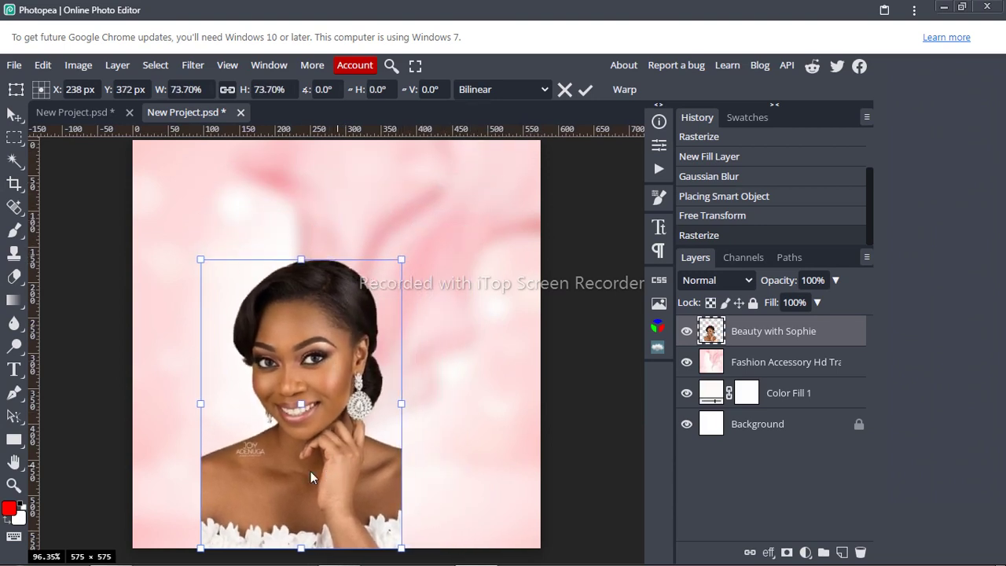
pyautogui.moveTo(337, 466); pyautogui.dragTo(267, 467)
pyautogui.click(587, 90)
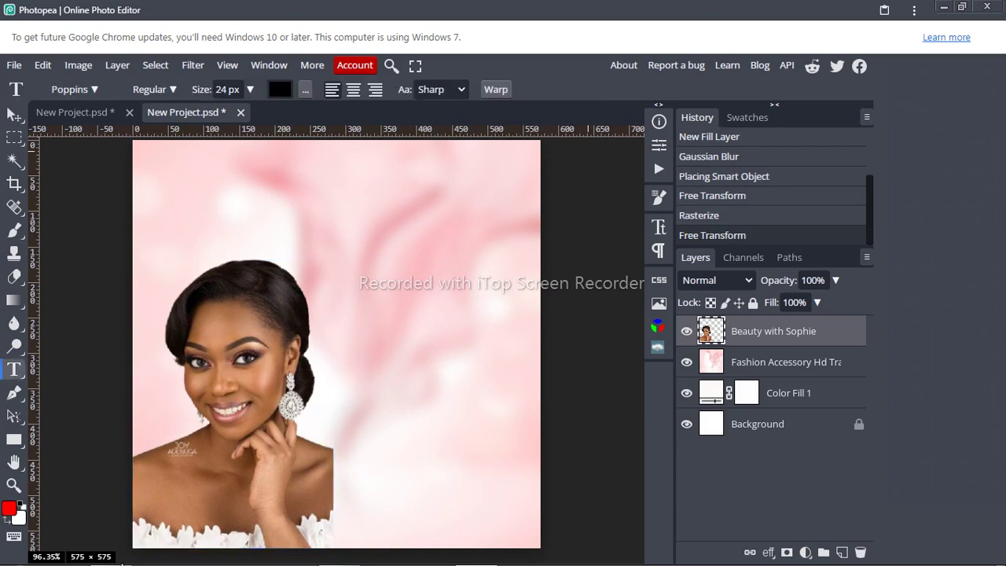
pyautogui.moveTo(111, 551)
pyautogui.moveTo(114, 512)
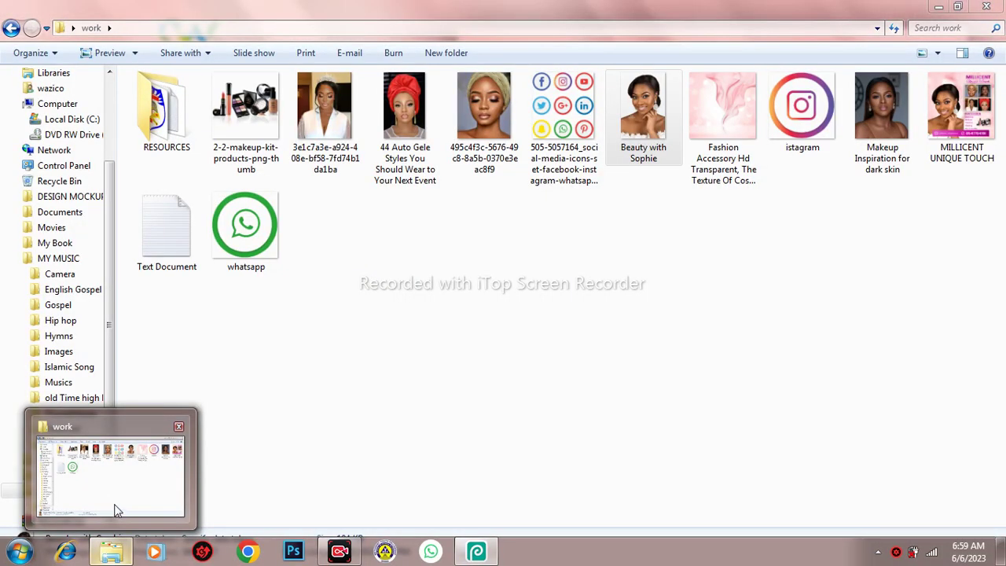
pyautogui.click(114, 510)
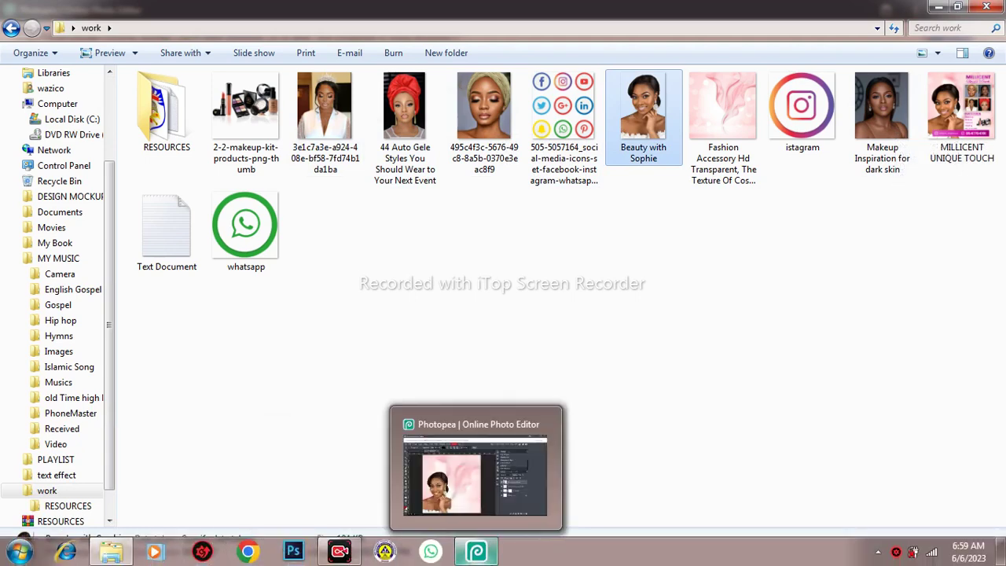
pyautogui.click(476, 559)
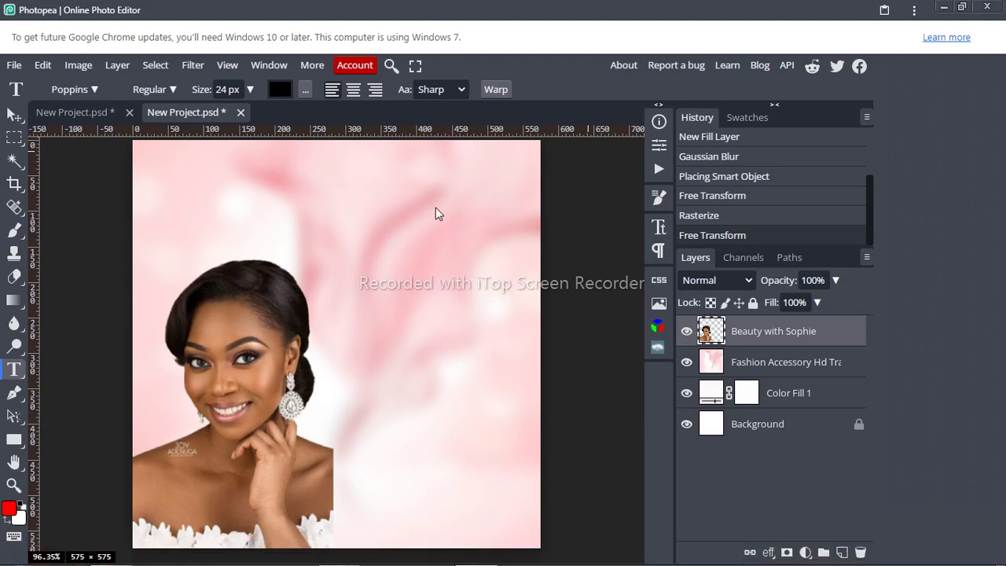
# Step: Add vertical guides near the centre and right edge, and horizontal guides near the top and bottom
pyautogui.click(14, 437)
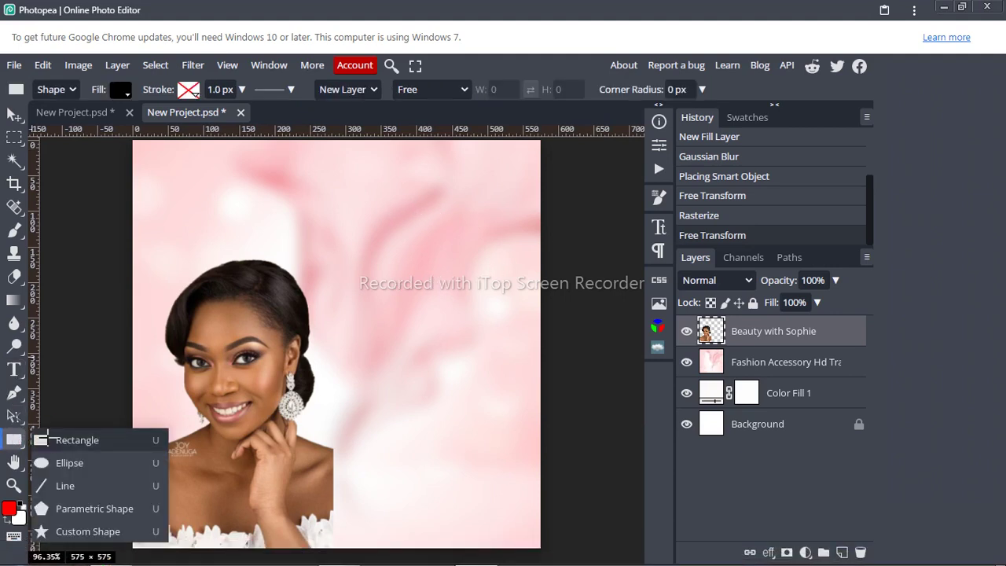
pyautogui.click(47, 437)
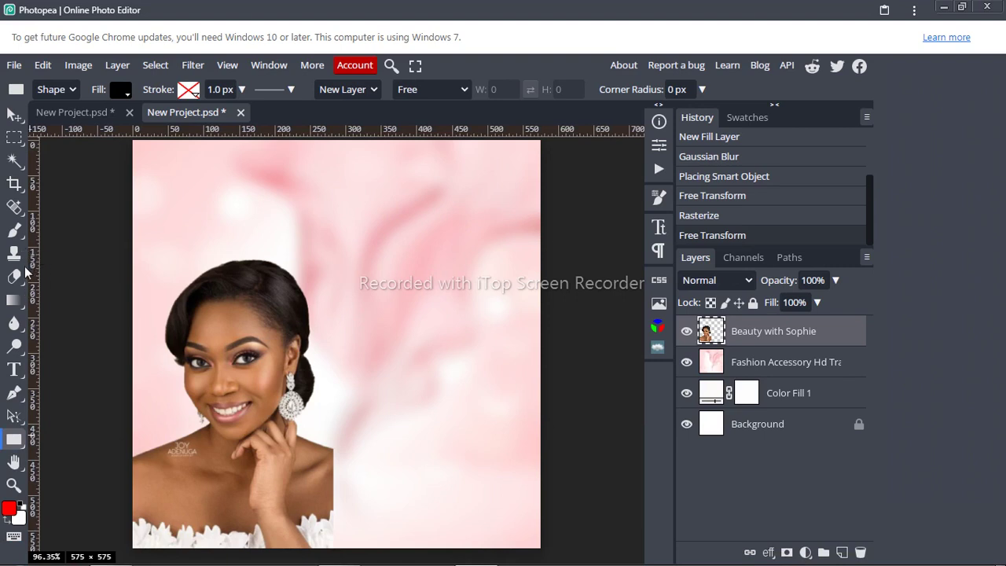
pyautogui.click(13, 114)
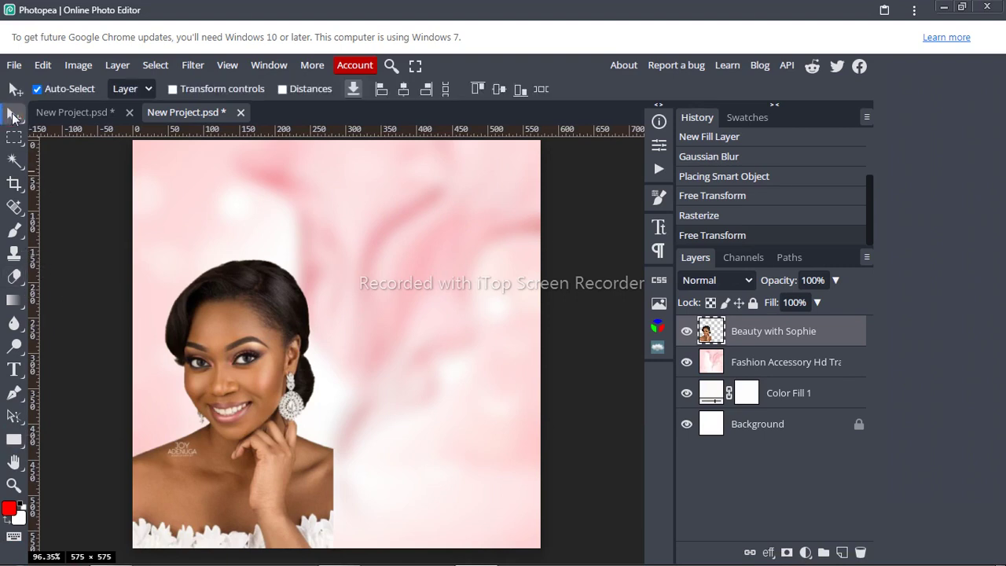
pyautogui.moveTo(39, 179); pyautogui.dragTo(333, 264)
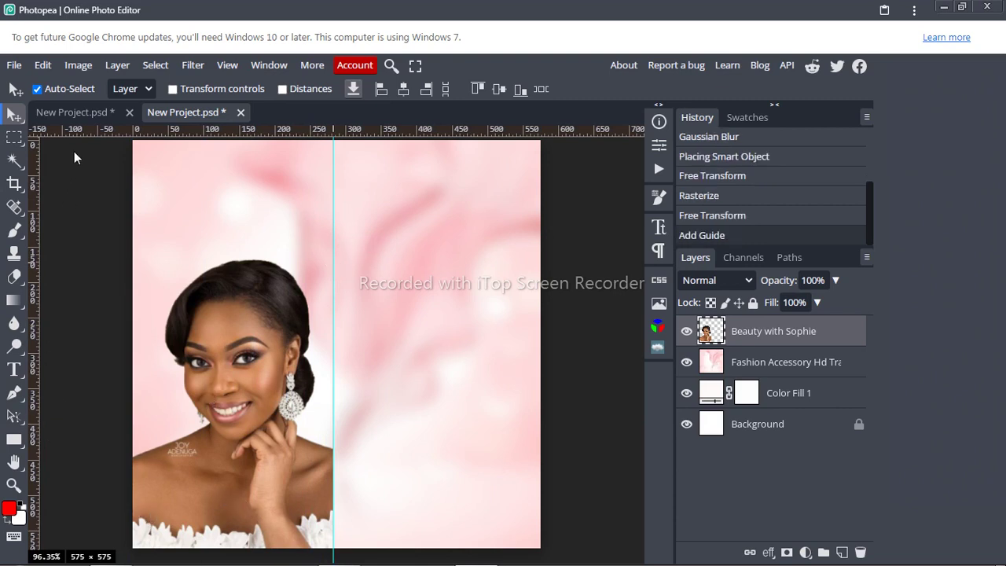
pyautogui.moveTo(79, 134); pyautogui.dragTo(110, 149)
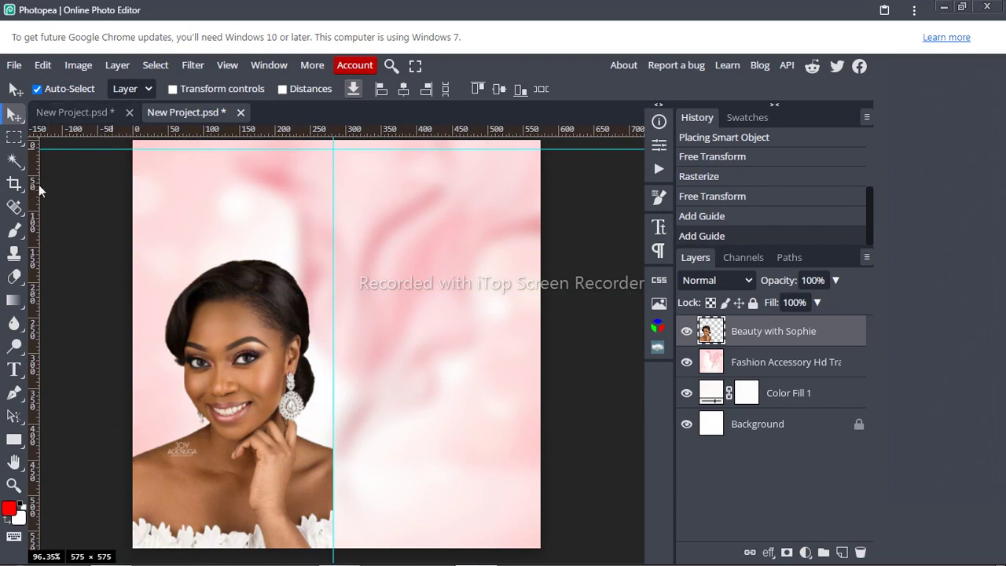
pyautogui.moveTo(39, 185); pyautogui.dragTo(534, 222)
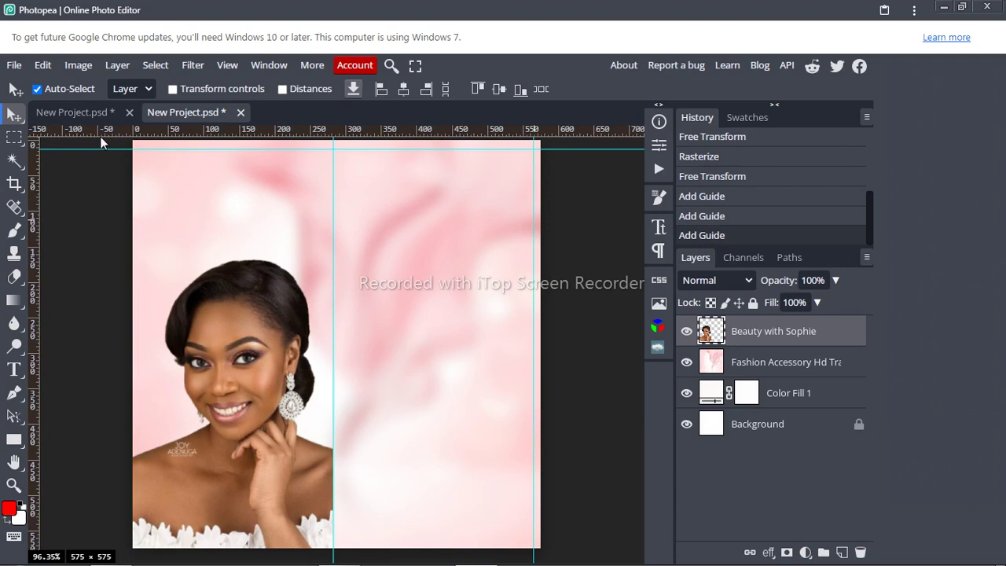
pyautogui.moveTo(101, 135); pyautogui.dragTo(131, 541)
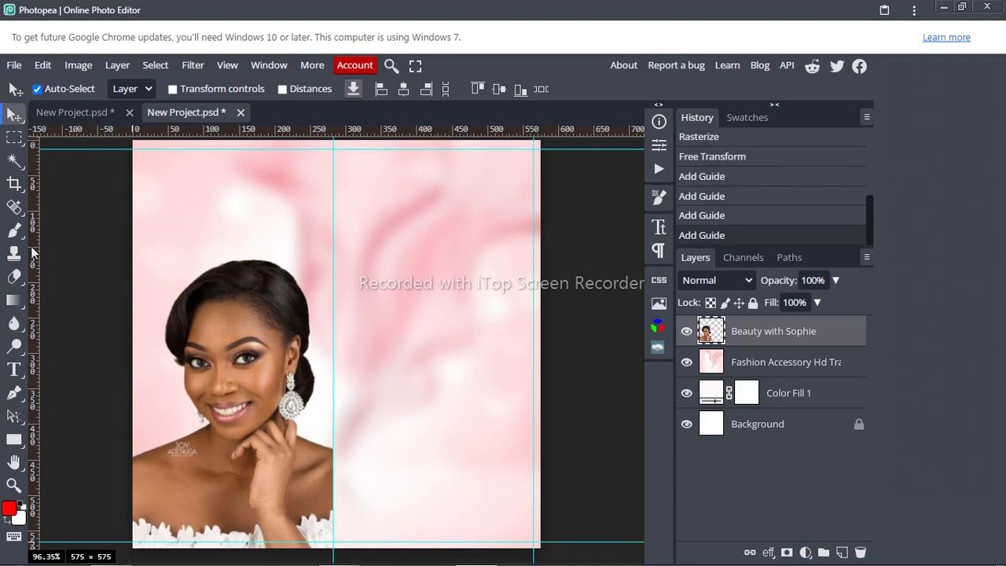
# Step: Draw a black rectangle in the upper area right of the portrait
pyautogui.click(14, 439)
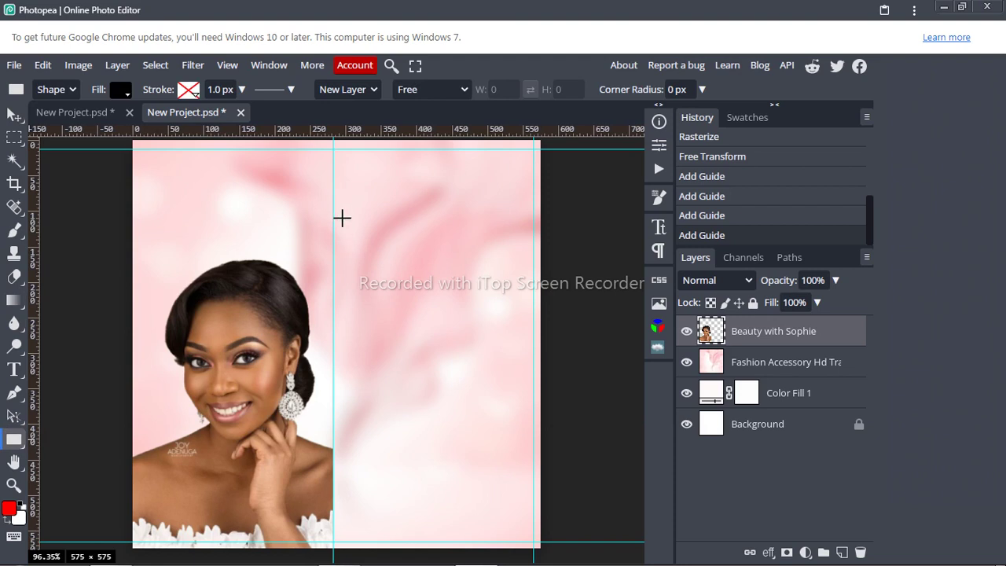
pyautogui.moveTo(344, 220); pyautogui.dragTo(427, 311)
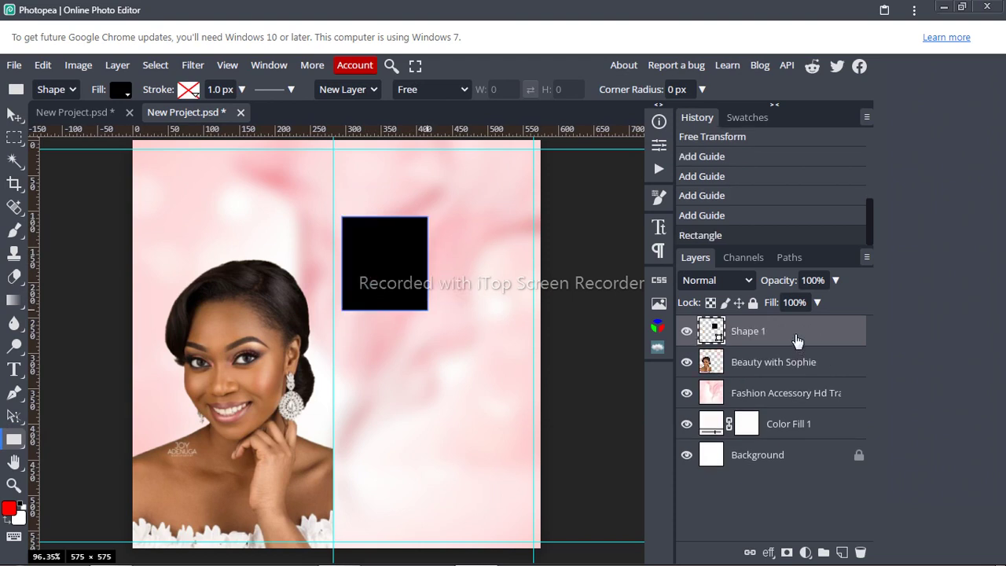
# Step: Duplicate the rectangle and position the copy beside the original to form the top row
pyautogui.hotkey('ctrl', 'j')
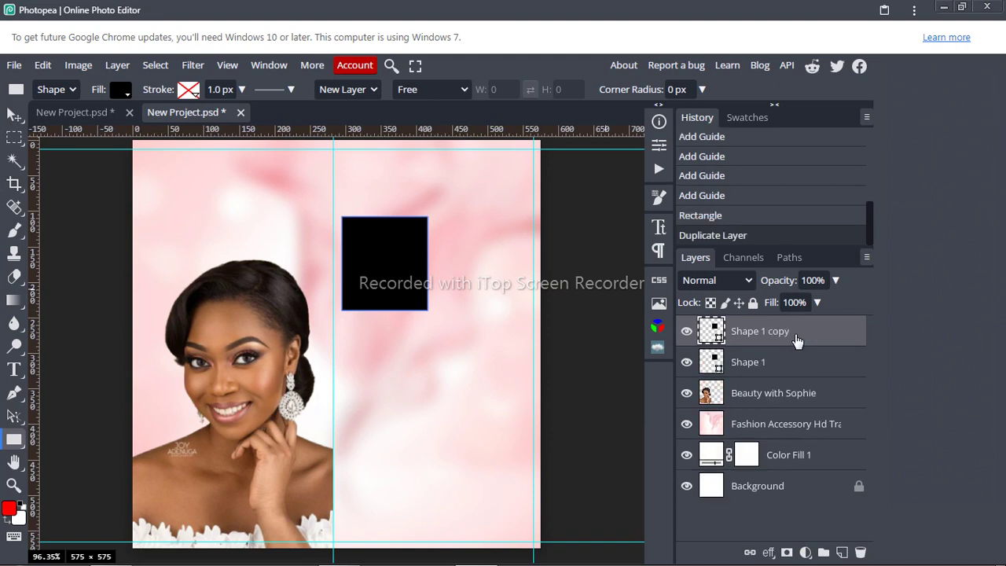
pyautogui.press('v')
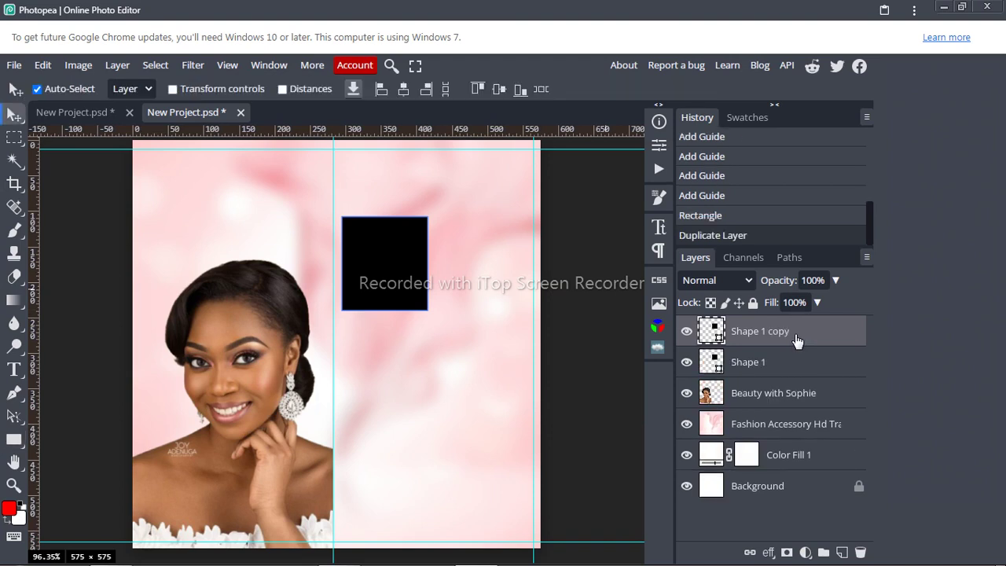
pyautogui.hotkey('shift', 'Right')
pyautogui.hotkey('shift', 'Right')
pyautogui.hotkey('shift', 'Right')
pyautogui.hotkey('shift', 'Right')
pyautogui.hotkey('shift', 'Right')
pyautogui.hotkey('shift', 'Right')
pyautogui.hotkey('shift', 'Right')
pyautogui.hotkey('shift', 'Right')
pyautogui.hotkey('shift', 'Right')
pyautogui.hotkey('shift', 'Right')
pyautogui.hotkey('shift', 'Right')
pyautogui.hotkey('shift', 'Right')
pyautogui.hotkey('shift', 'Right')
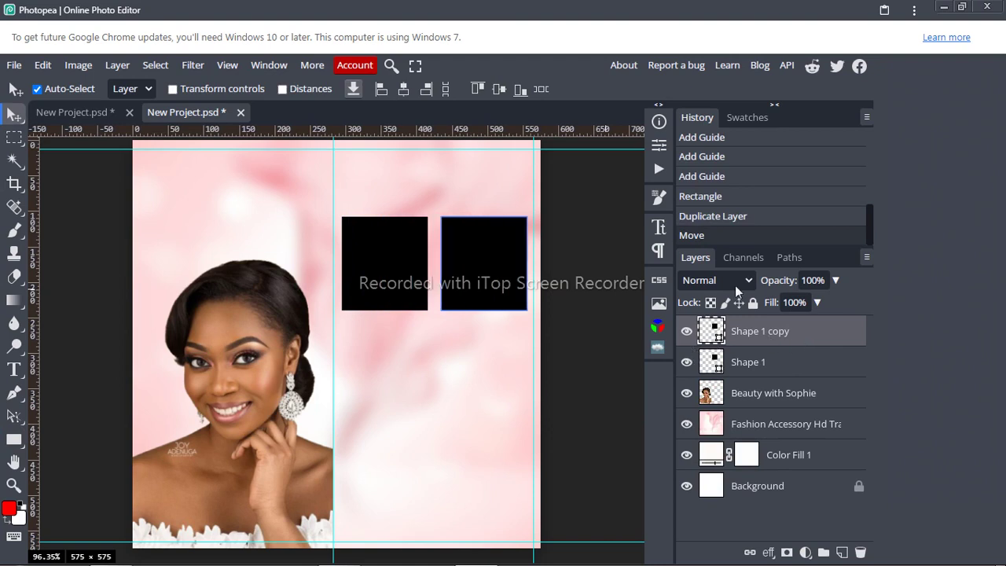
pyautogui.click(754, 333)
pyautogui.click(748, 361)
pyautogui.press('Right')
pyautogui.press('Right')
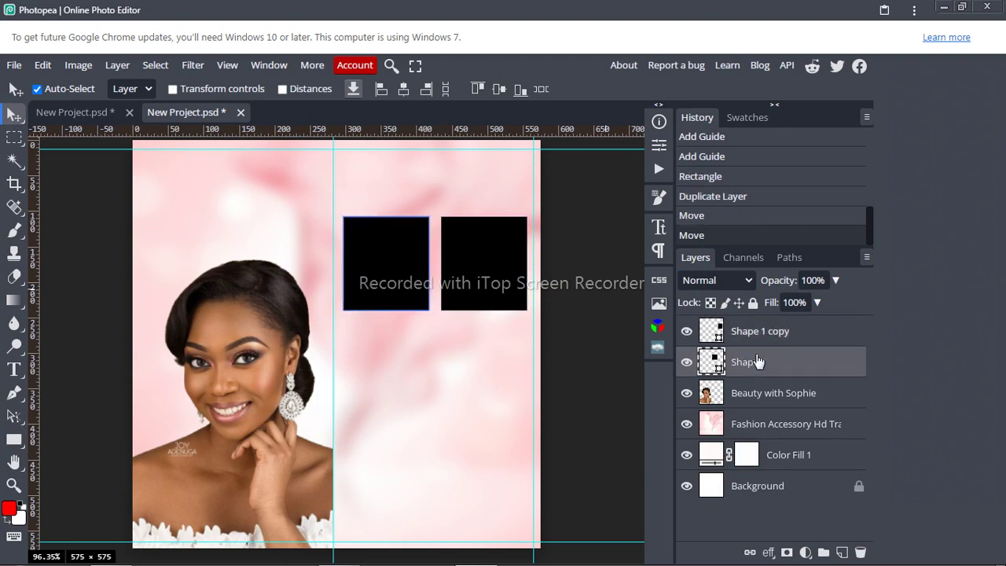
# Step: Duplicate both top rectangles and nudge the pair down into a second row with a small gap
pyautogui.keyDown('shift'); pyautogui.click(757, 332); pyautogui.keyUp('shift')
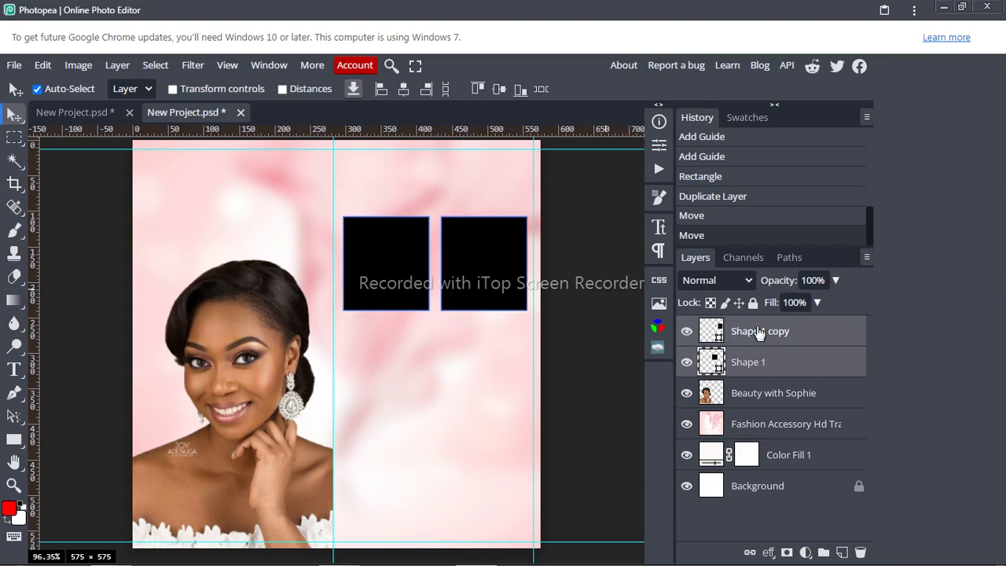
pyautogui.hotkey('ctrl', 'j')
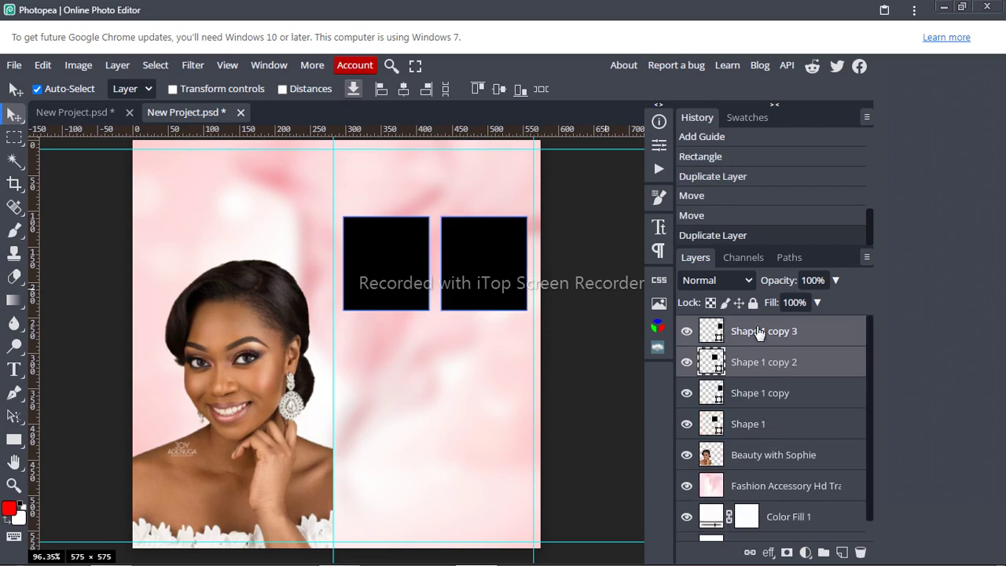
pyautogui.hotkey('shift', 'Down')
pyautogui.hotkey('shift', 'Down')
pyautogui.hotkey('shift', 'Down')
pyautogui.hotkey('shift', 'Down')
pyautogui.hotkey('shift', 'Down')
pyautogui.hotkey('shift', 'Down')
pyautogui.hotkey('shift', 'Down')
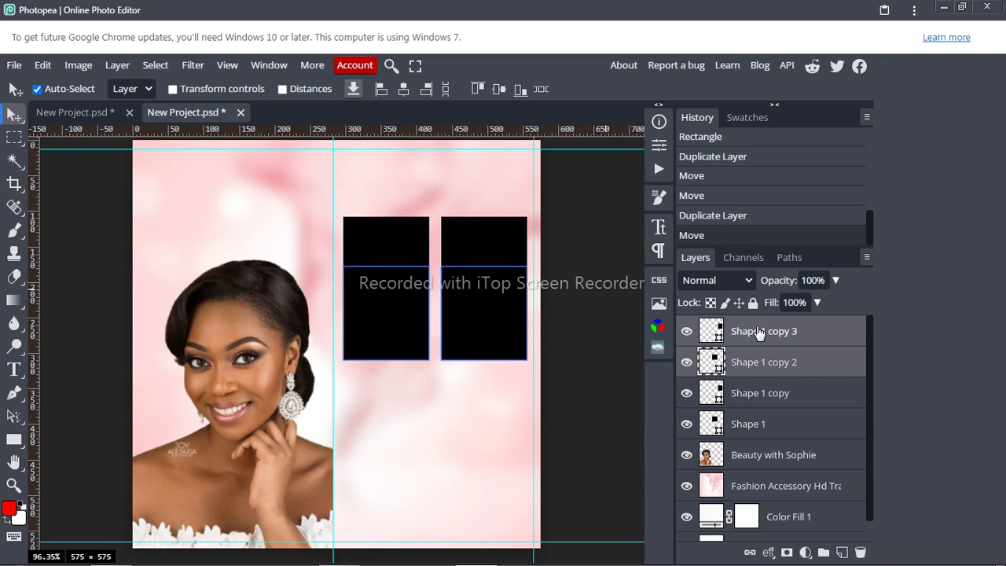
pyautogui.hotkey('shift', 'Down')
pyautogui.hotkey('shift', 'Down')
pyautogui.hotkey('shift', 'Down')
pyautogui.hotkey('shift', 'Down')
pyautogui.hotkey('shift', 'Down')
pyautogui.hotkey('shift', 'Down')
pyautogui.hotkey('shift', 'Down')
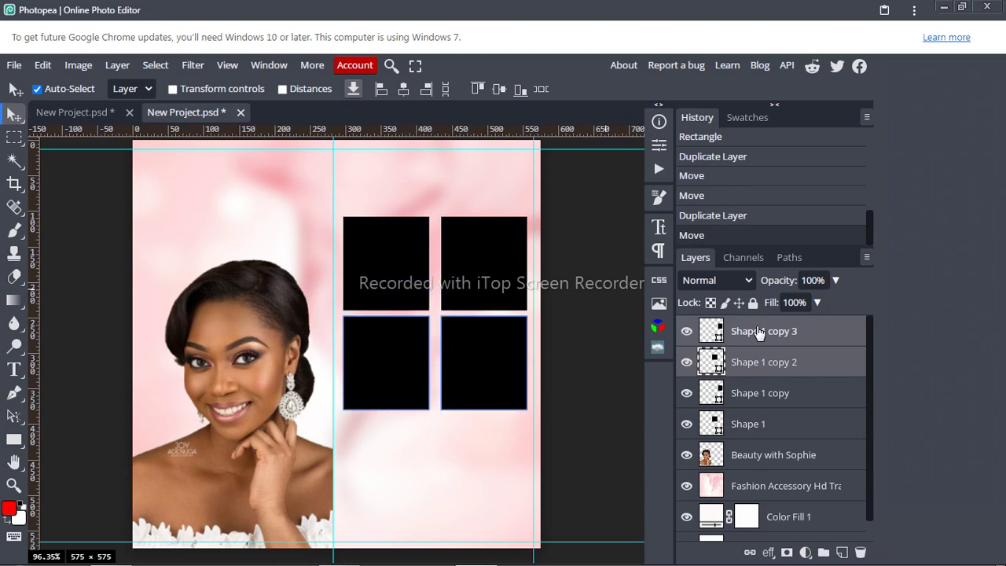
pyautogui.hotkey('shift', 'Up')
pyautogui.hotkey('shift', 'Down')
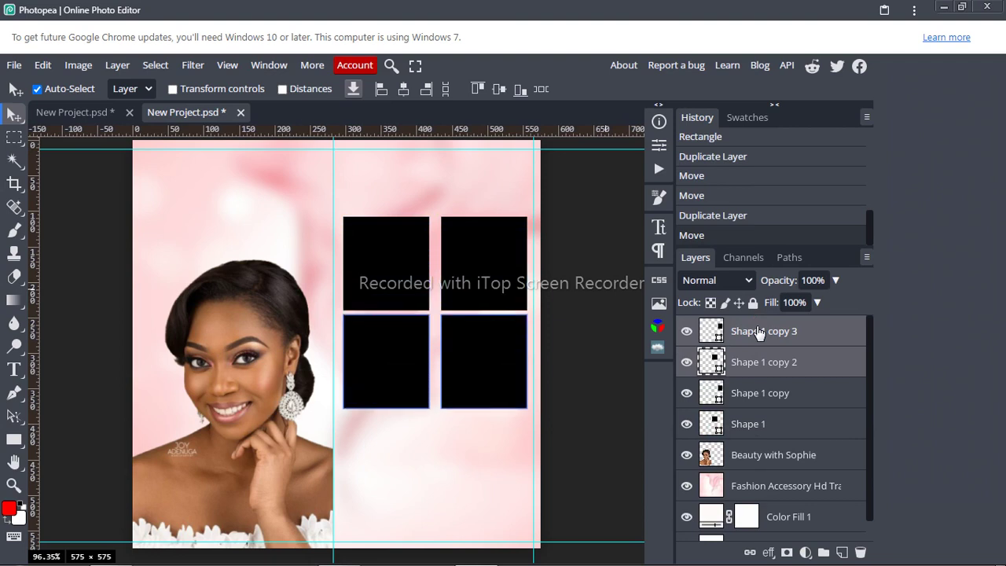
pyautogui.click(767, 424)
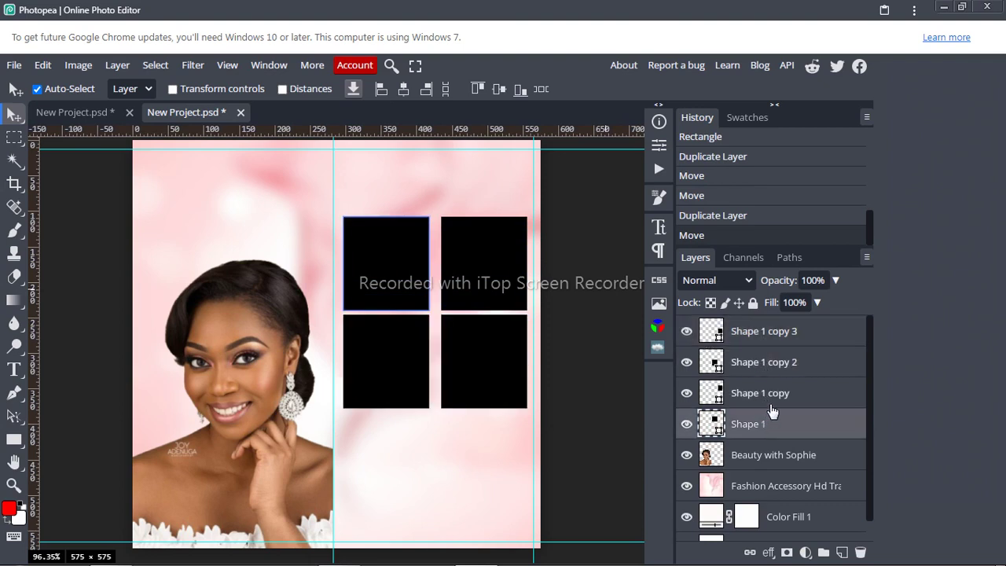
pyautogui.click(776, 392)
pyautogui.click(772, 396)
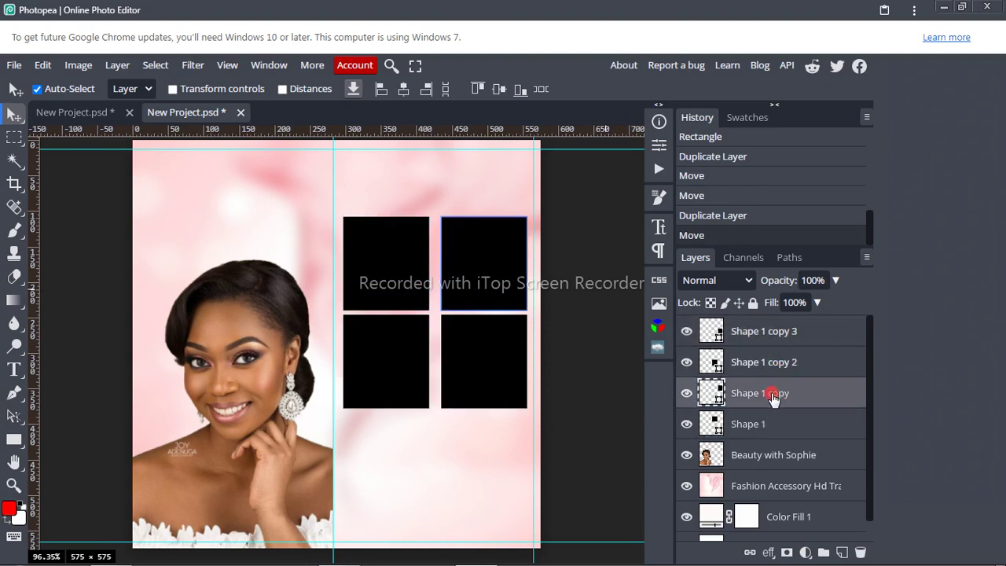
pyautogui.doubleClick(772, 396)
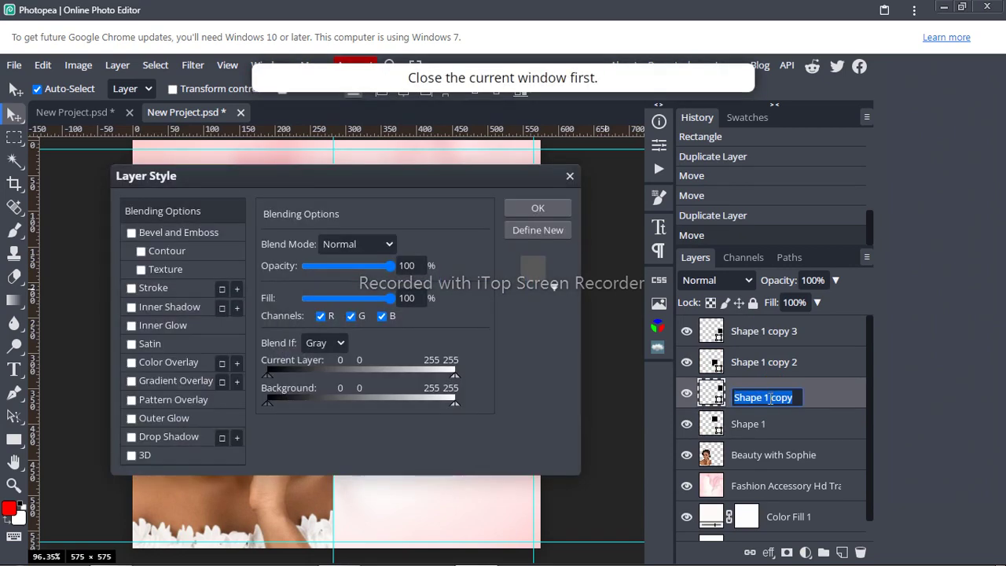
pyautogui.click(784, 398)
pyautogui.click(765, 398)
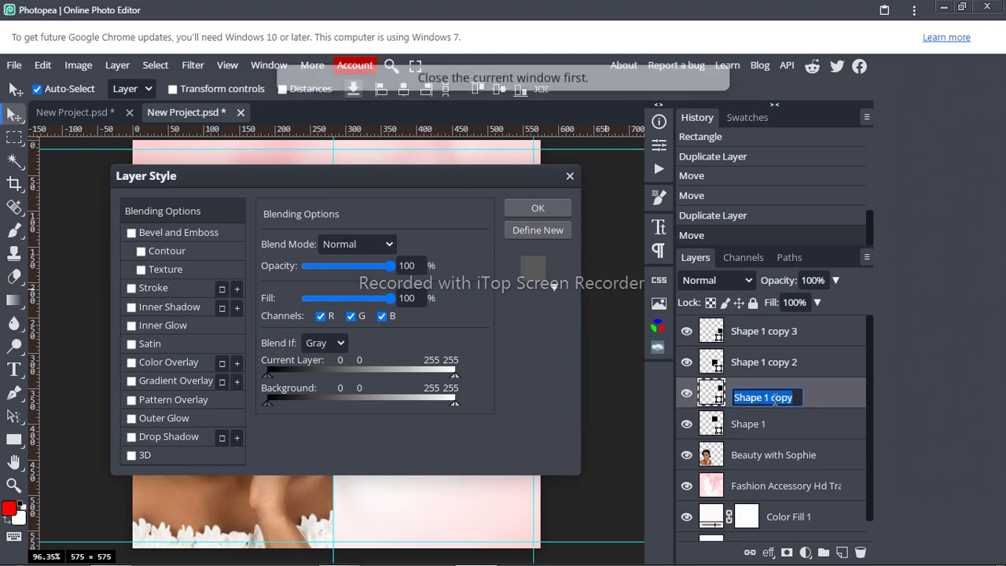
pyautogui.click(766, 398)
pyautogui.click(765, 398)
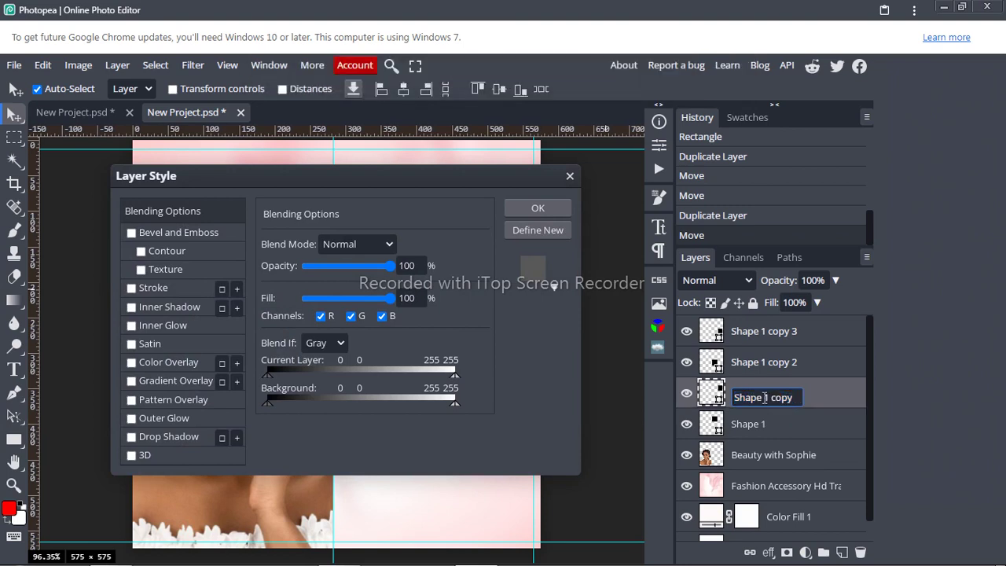
pyautogui.moveTo(765, 398); pyautogui.dragTo(790, 395)
pyautogui.press('BackSpace')
pyautogui.press('Return')
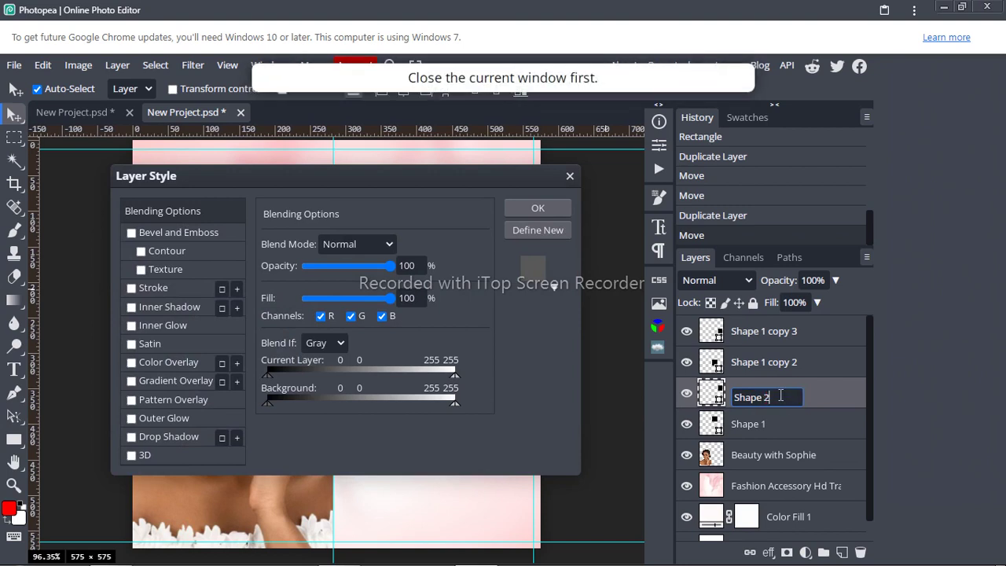
pyautogui.click(778, 361)
pyautogui.click(807, 410)
pyautogui.click(539, 208)
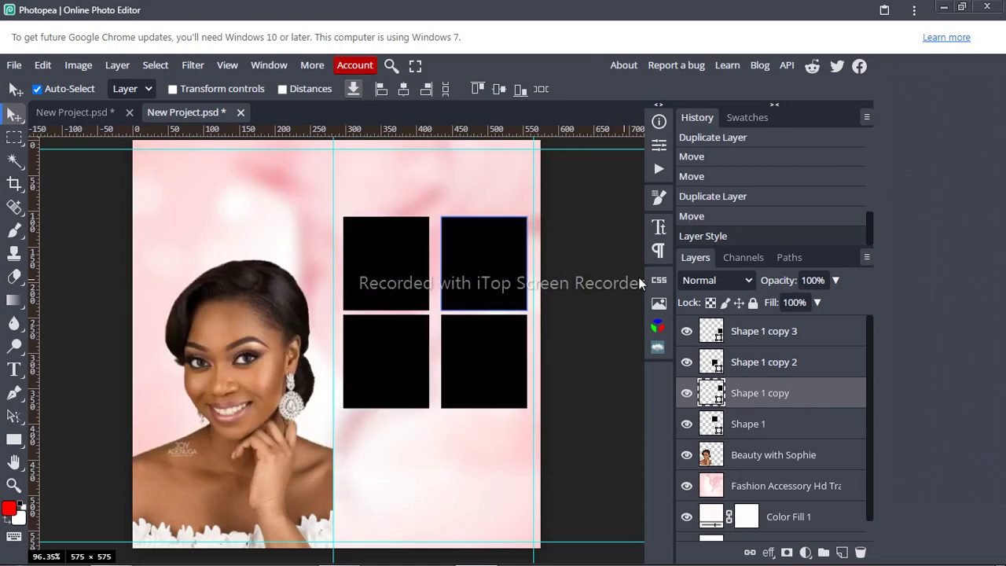
# Step: Rename the Shape 1 copy layer to Shape 2
pyautogui.rightClick(777, 399)
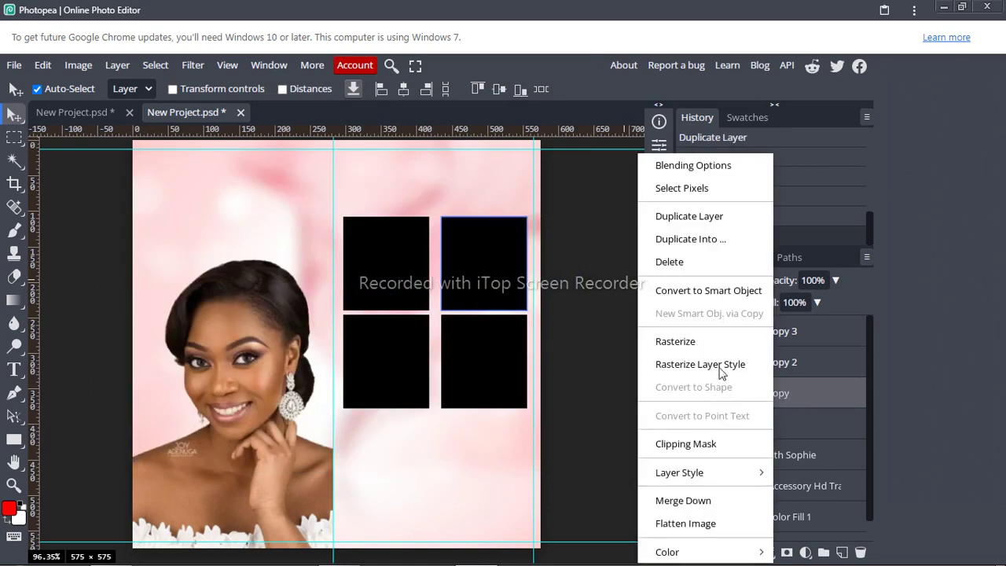
pyautogui.click(783, 400)
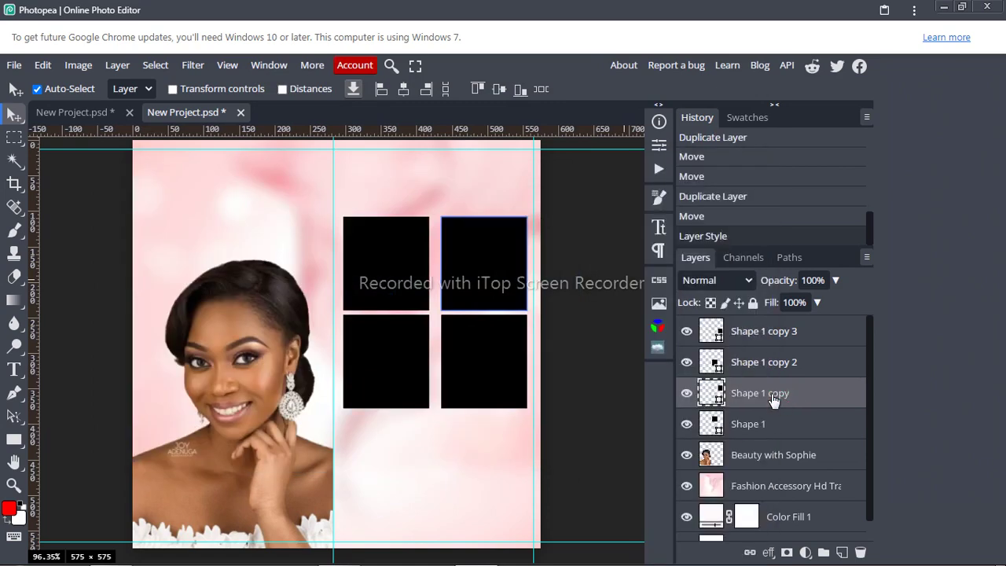
pyautogui.doubleClick(772, 396)
pyautogui.click(766, 395)
pyautogui.click(766, 396)
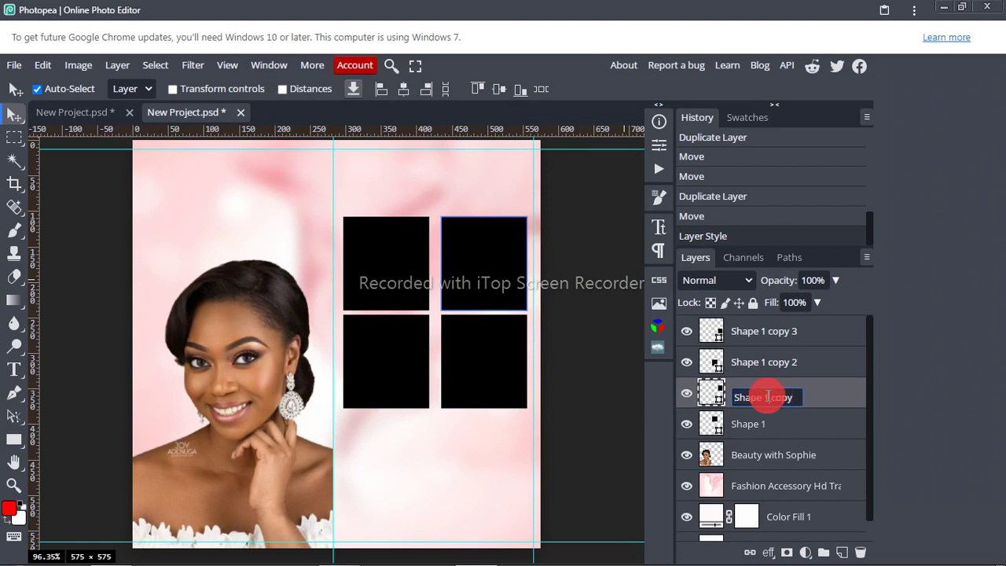
pyautogui.moveTo(764, 396); pyautogui.dragTo(796, 396)
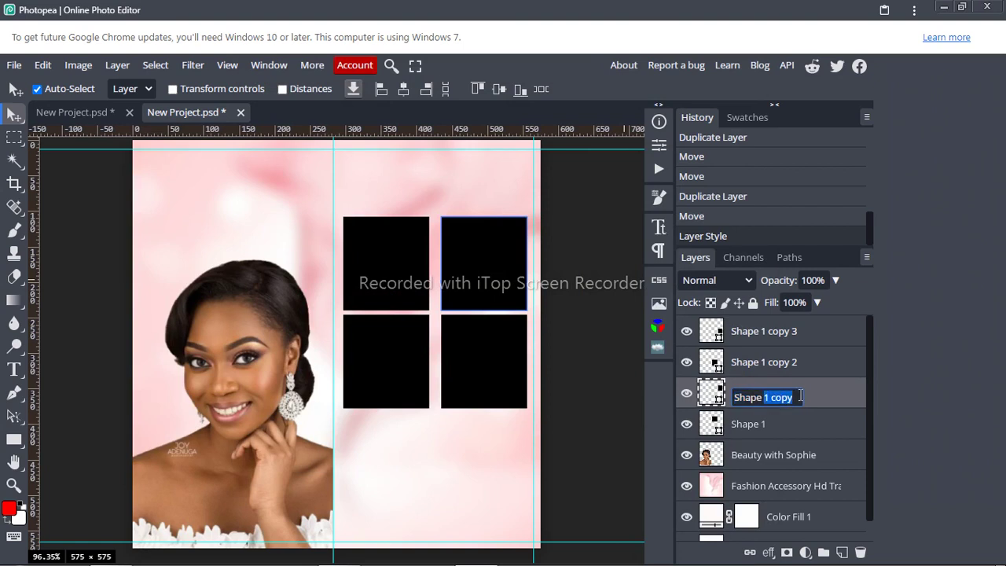
pyautogui.write('2')
pyautogui.press('Return')
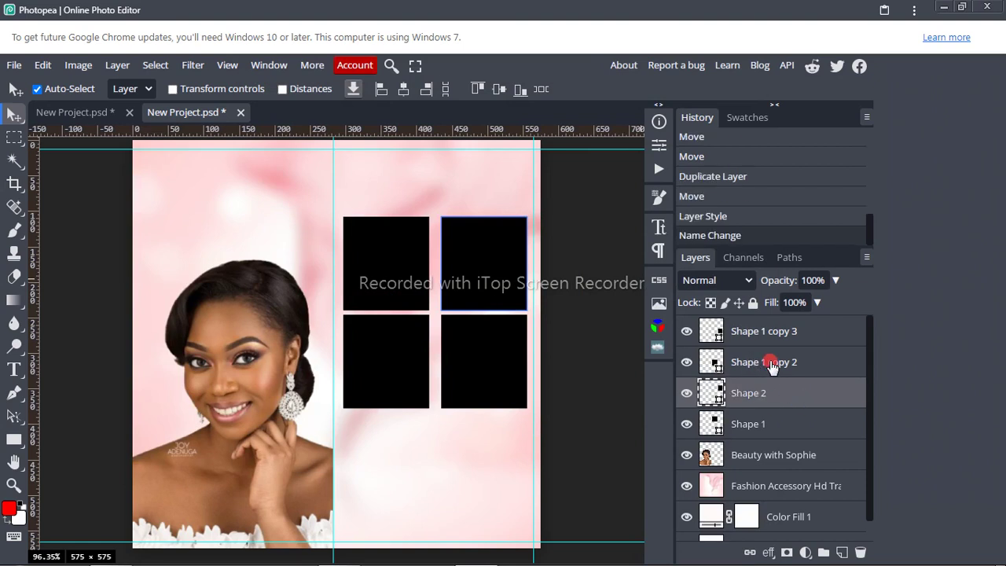
# Step: Rename the Shape 1 copy 2 layer to Shape 3
pyautogui.click(772, 366)
pyautogui.doubleClick(770, 362)
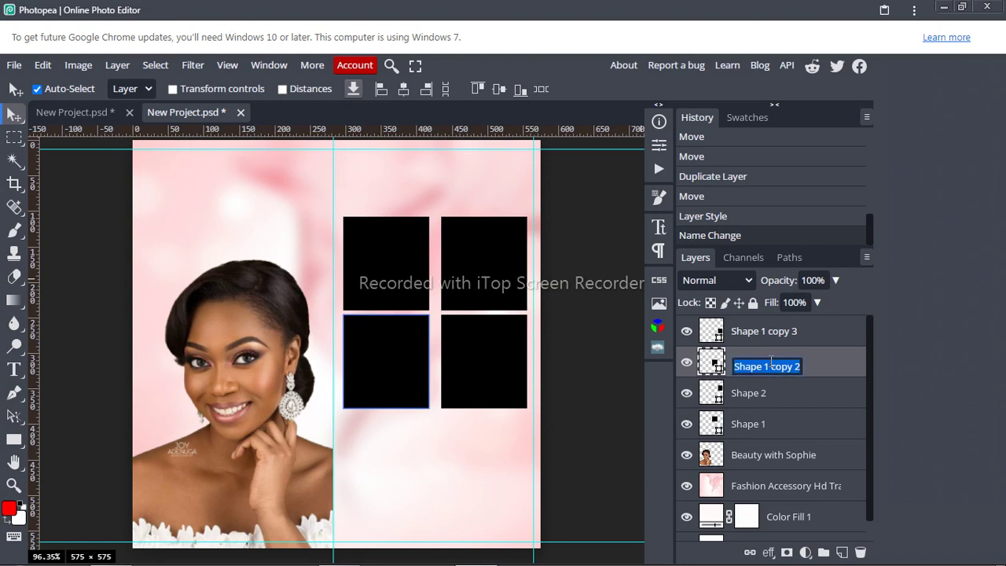
pyautogui.click(763, 362)
pyautogui.press('Return')
pyautogui.click(766, 363)
pyautogui.click(762, 363)
pyautogui.doubleClick(762, 363)
pyautogui.click(764, 365)
pyautogui.moveTo(764, 365); pyautogui.dragTo(800, 366)
pyautogui.write('3')
pyautogui.press('Return')
# Step: Rename the Shape 1 copy 3 layer to Shape 4
pyautogui.doubleClick(761, 333)
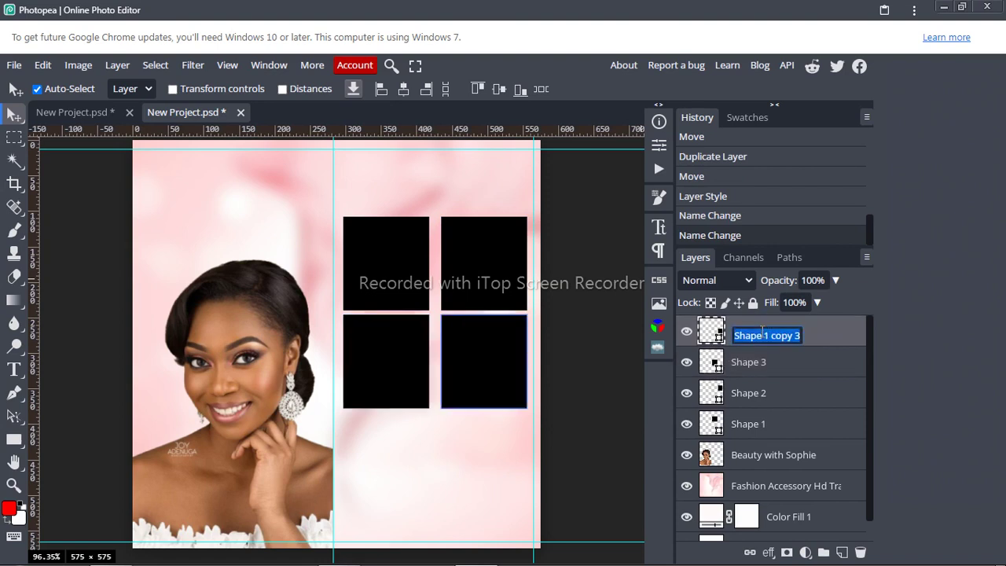
pyautogui.click(764, 336)
pyautogui.moveTo(765, 337); pyautogui.dragTo(809, 343)
pyautogui.write('4')
pyautogui.press('Return')
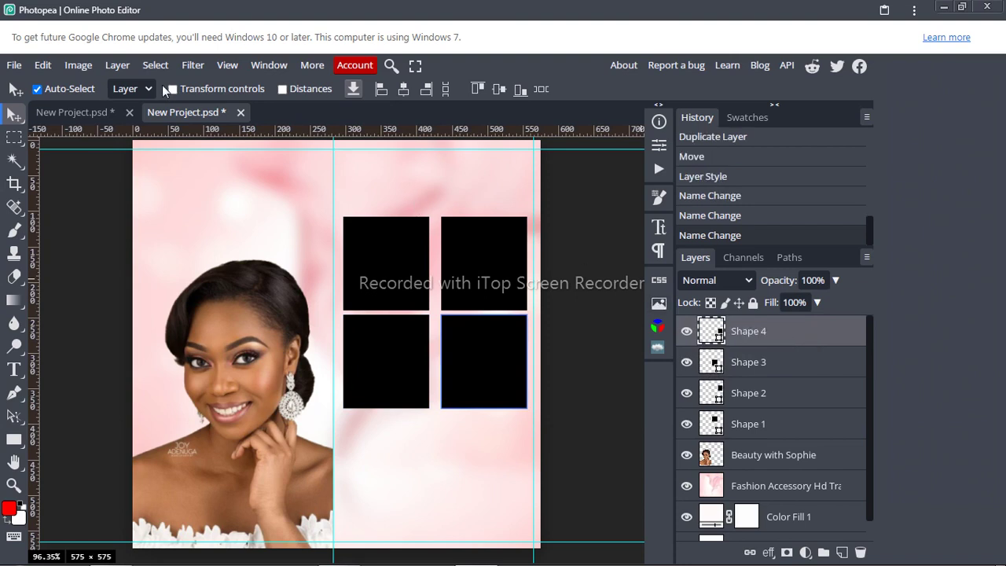
# Step: Enable Transform controls and select the Shape 3, Shape 2 and Shape 1 layers in turn
pyautogui.click(172, 89)
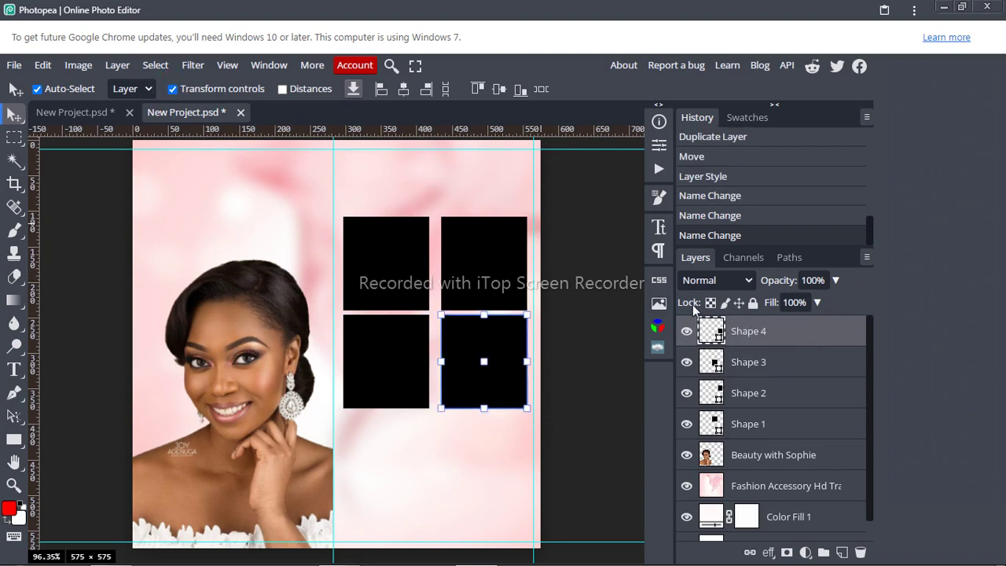
pyautogui.click(759, 363)
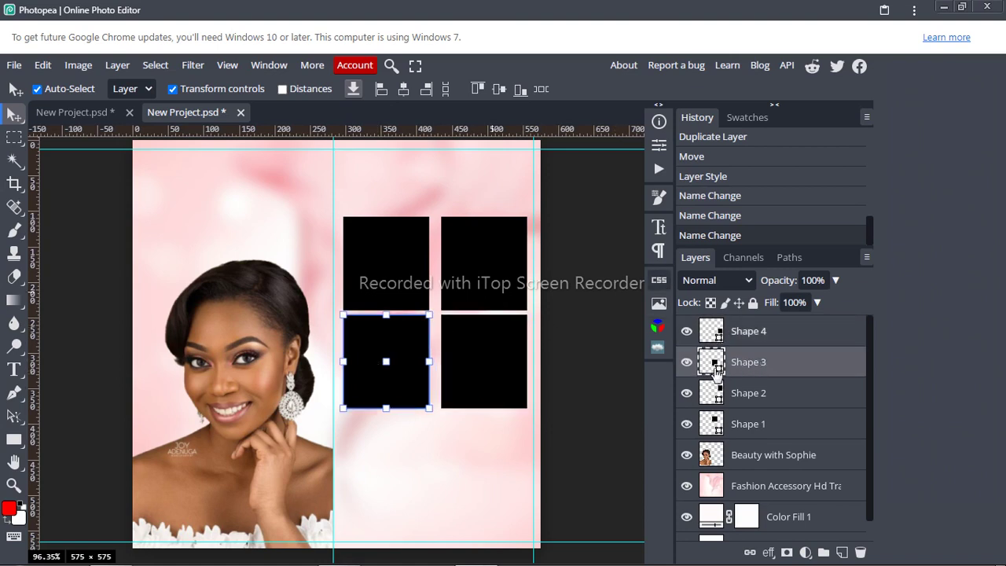
pyautogui.click(722, 385)
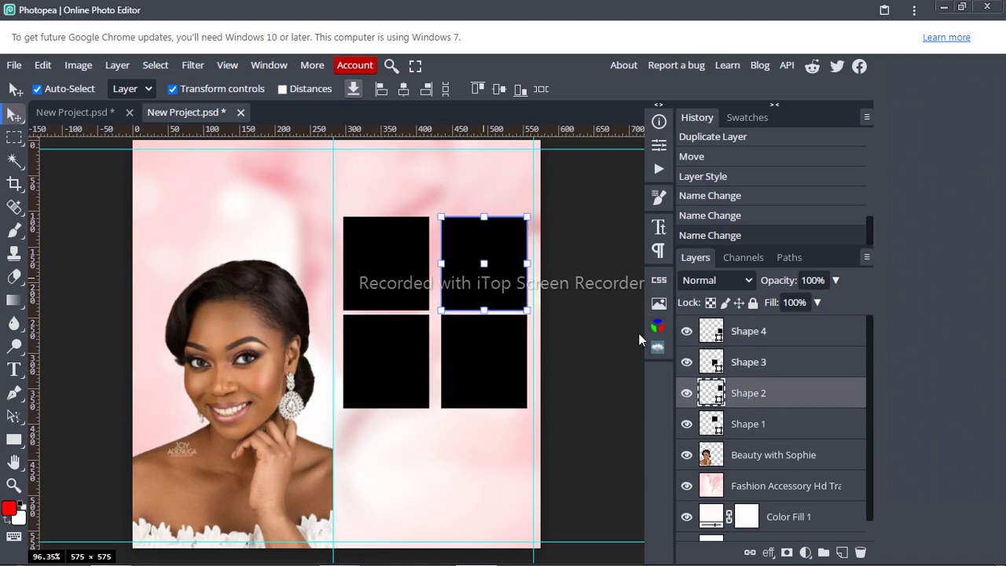
pyautogui.click(746, 420)
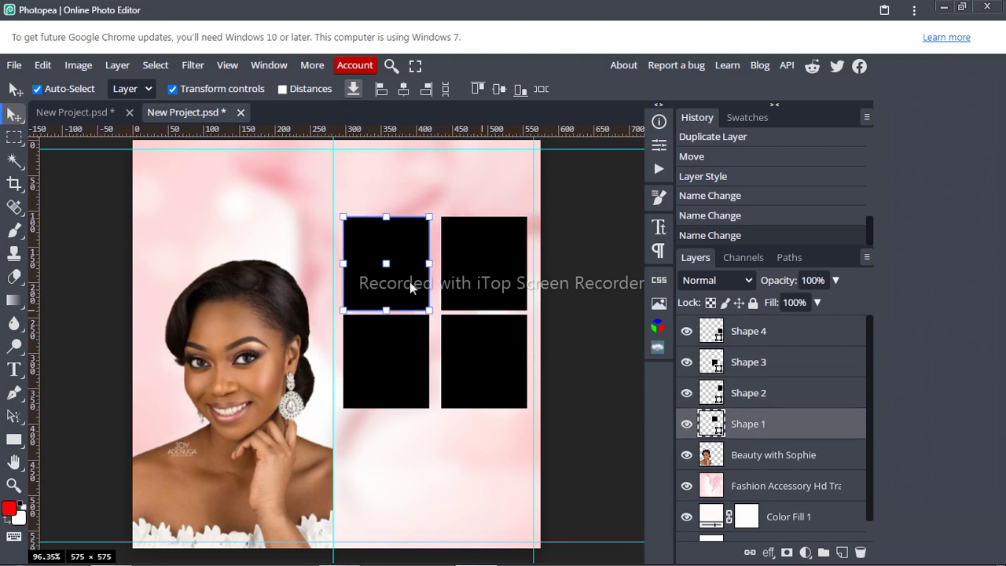
pyautogui.click(752, 423)
pyautogui.rightClick(752, 424)
pyautogui.click(752, 425)
# Step: Drag the gold head-wrap makeup photo from the Explorer work folder onto the Photopea canvas
pyautogui.moveTo(112, 550)
pyautogui.click(123, 477)
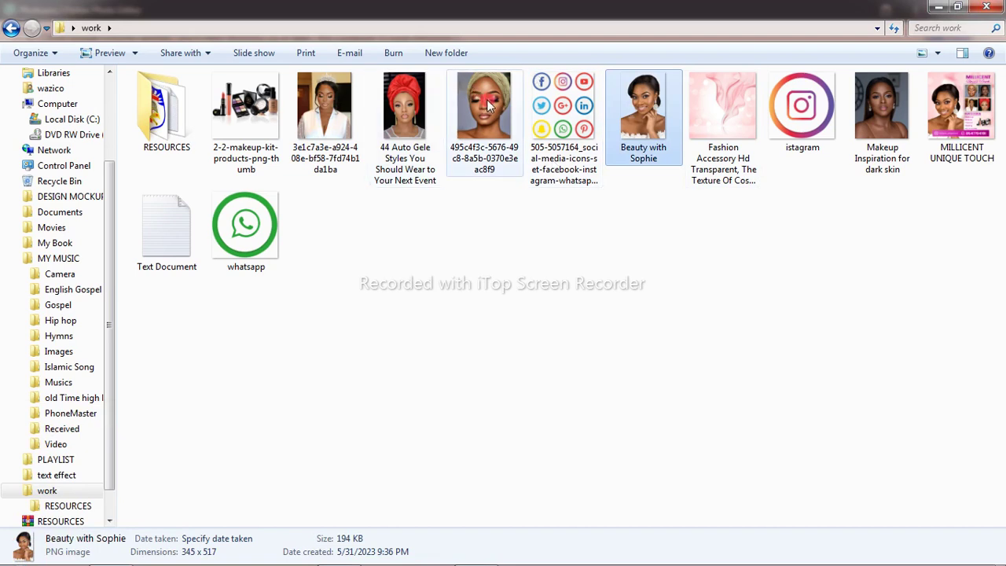
pyautogui.moveTo(487, 106); pyautogui.dragTo(420, 387)
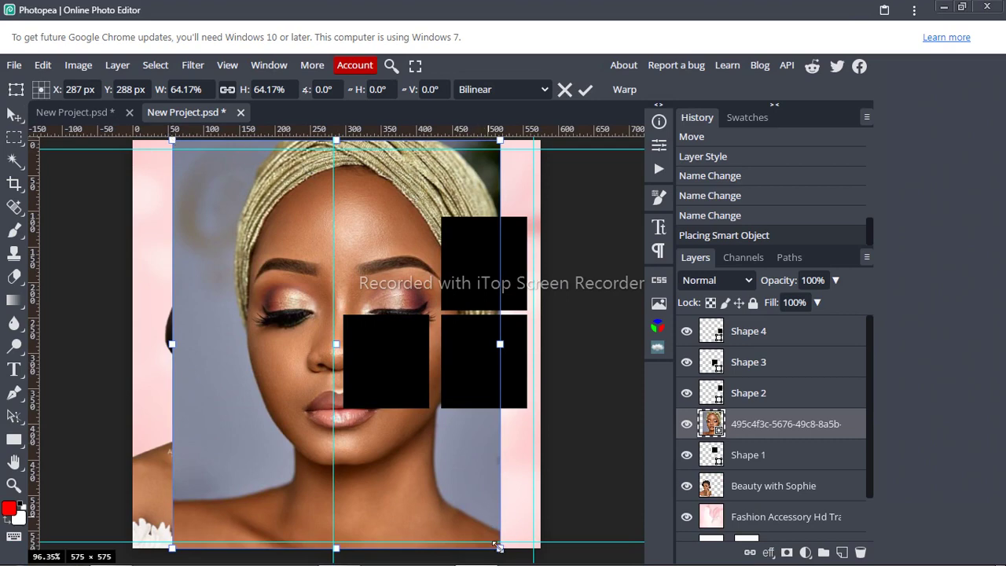
# Step: Scale the head-wrap photo to 18.06% over the top-left rectangle and rasterize its layer
pyautogui.moveTo(499, 547); pyautogui.dragTo(414, 278)
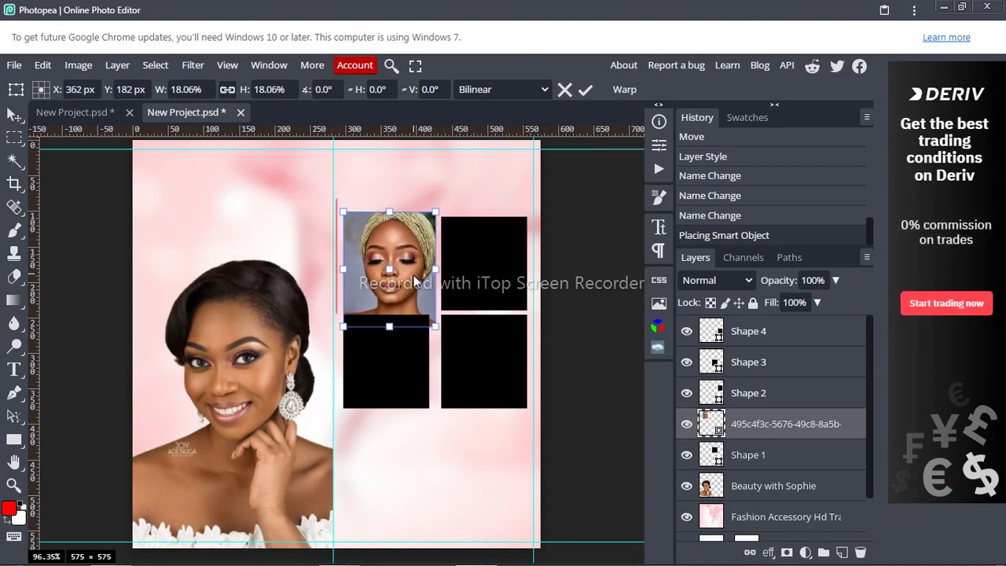
pyautogui.click(591, 89)
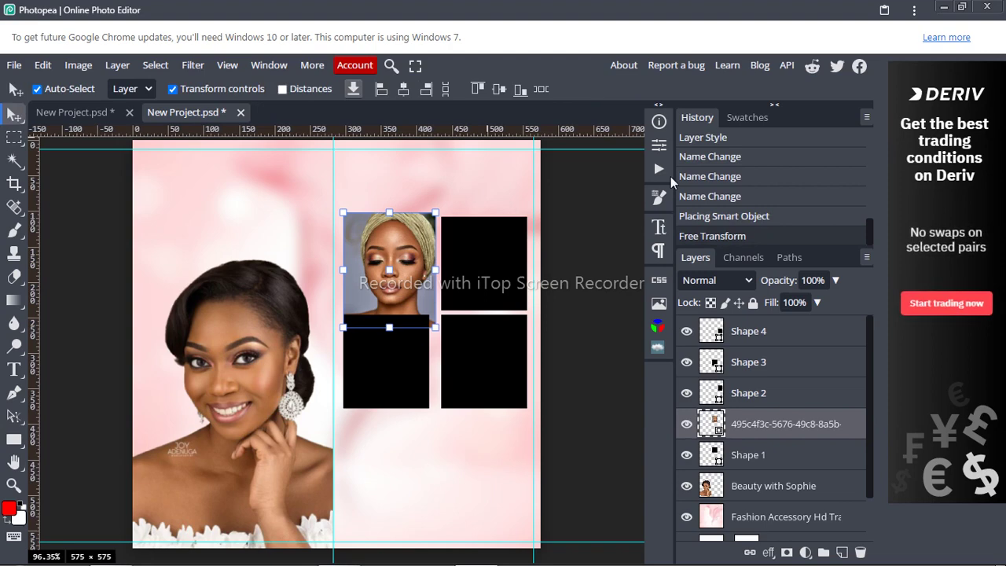
pyautogui.rightClick(768, 423)
pyautogui.click(658, 343)
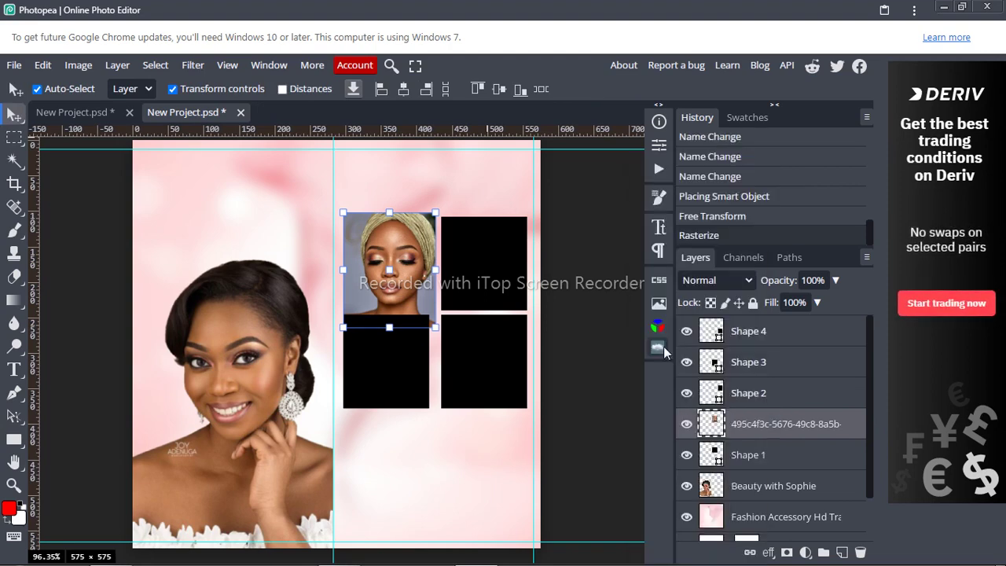
# Step: Clip the head-wrap photo to Shape 1 and nudge it down within the frame
pyautogui.rightClick(774, 427)
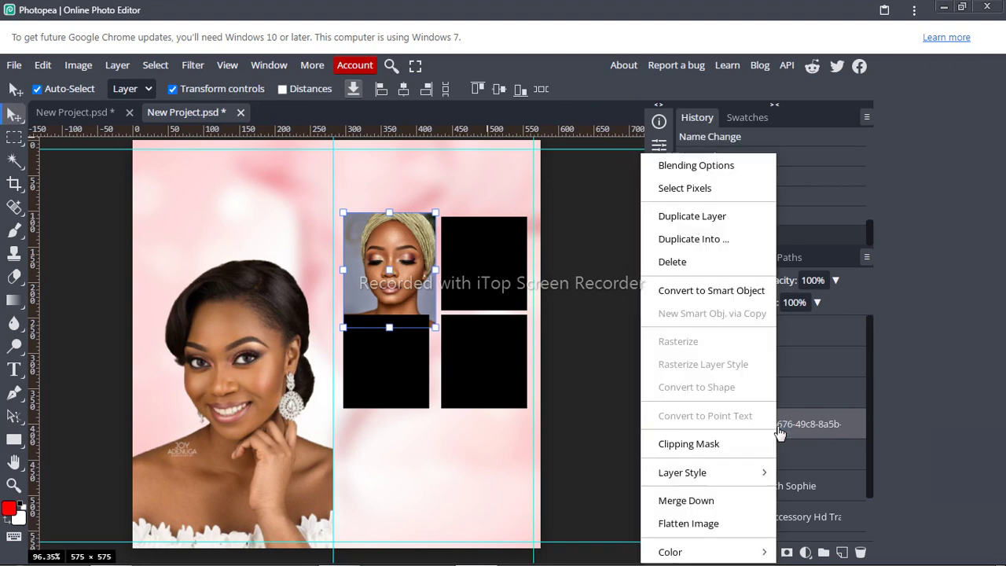
pyautogui.click(685, 445)
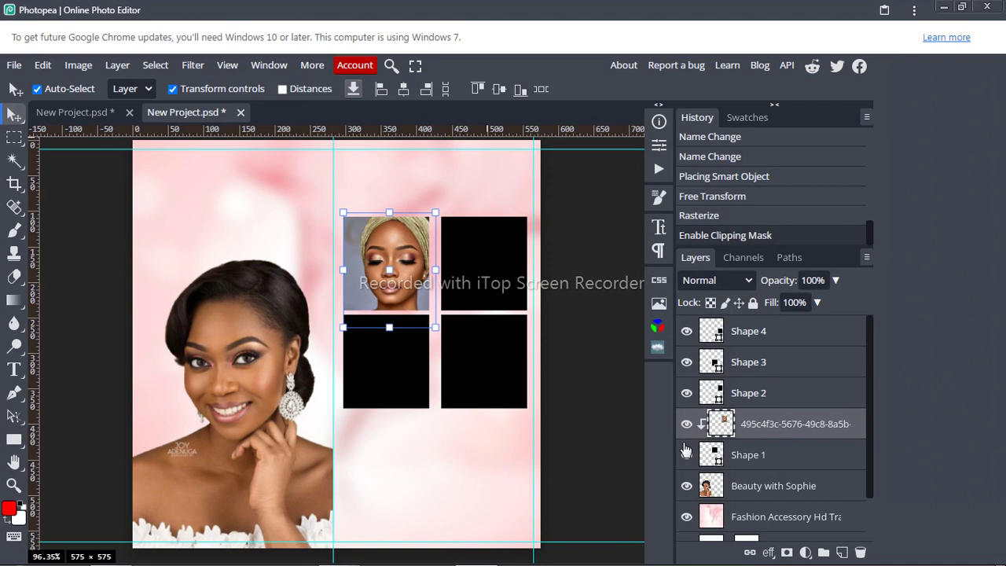
pyautogui.press('Left')
pyautogui.press('Left')
pyautogui.press('Left')
pyautogui.press('Left')
pyautogui.press('Left')
pyautogui.press('Left')
pyautogui.press('Left')
pyautogui.press('Left')
pyautogui.press('Left')
pyautogui.press('Left')
pyautogui.press('Left')
pyautogui.press('Left')
pyautogui.press('Left')
pyautogui.press('Left')
pyautogui.press('Left')
pyautogui.press('Left')
pyautogui.press('Left')
pyautogui.press('Left')
pyautogui.press('Left')
pyautogui.press('Right')
pyautogui.press('Right')
pyautogui.press('Right')
pyautogui.press('Right')
pyautogui.press('Right')
pyautogui.press('Right')
pyautogui.press('Right')
pyautogui.press('Right')
pyautogui.press('Right')
pyautogui.press('Right')
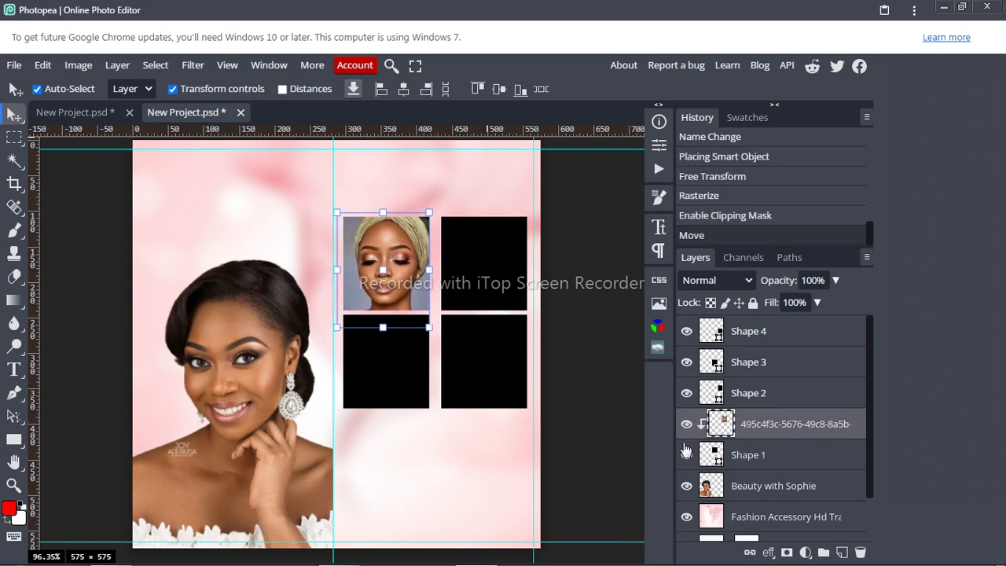
pyautogui.press('Down')
pyautogui.press('Down')
pyautogui.press('Down')
pyautogui.press('Down')
pyautogui.press('Down')
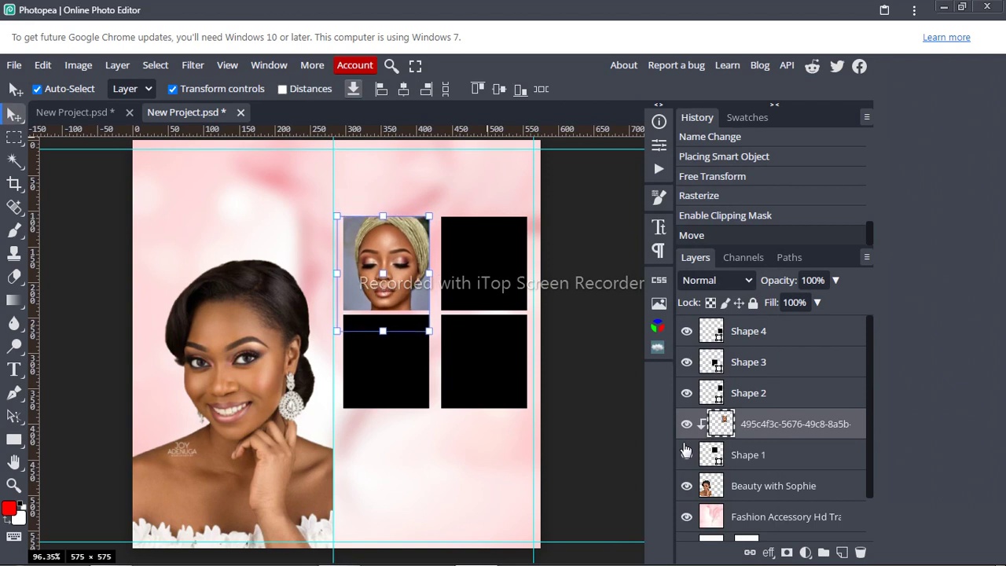
# Step: Tag the photo and Shape 1 layers blue
pyautogui.rightClick(781, 449)
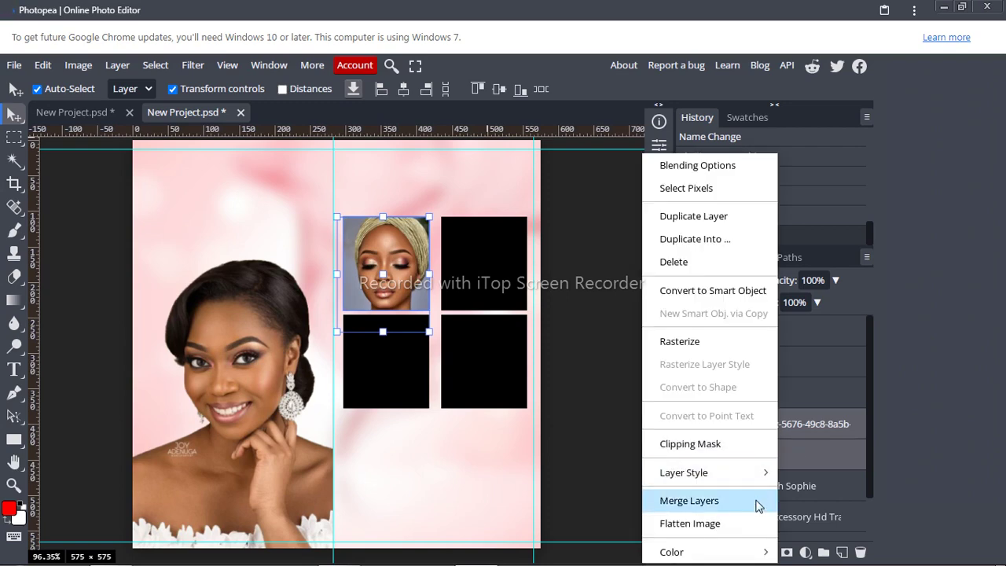
pyautogui.moveTo(758, 556)
pyautogui.click(761, 480)
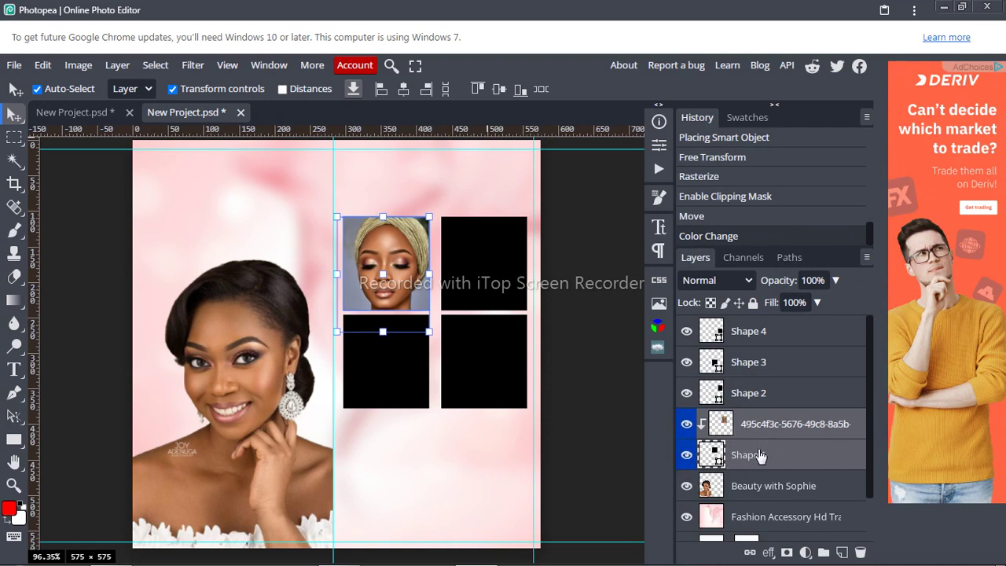
pyautogui.click(760, 395)
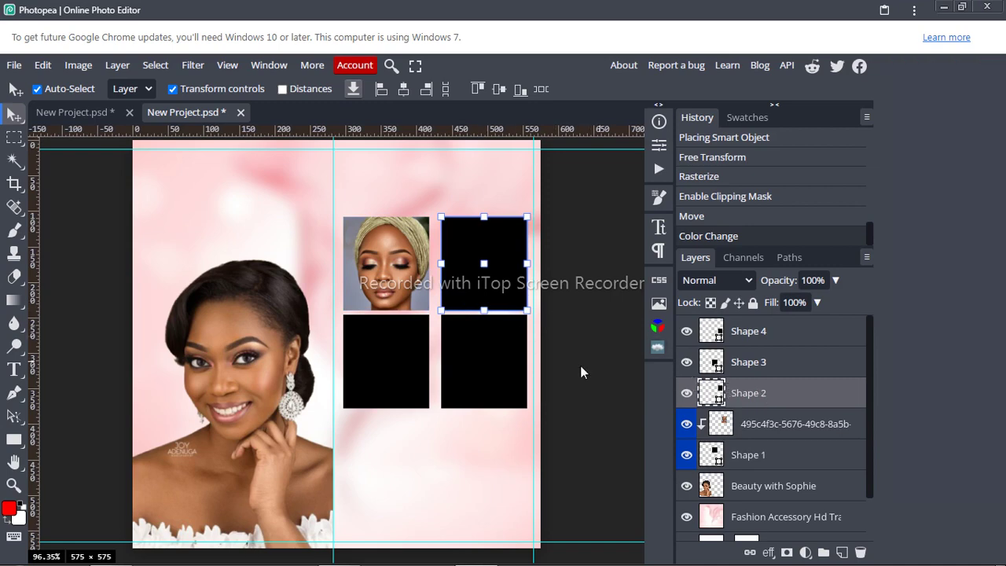
# Step: Open & Place the 3e1c7a3e crowned bride photo and scale it to 12.87% over the top-right square
pyautogui.click(11, 66)
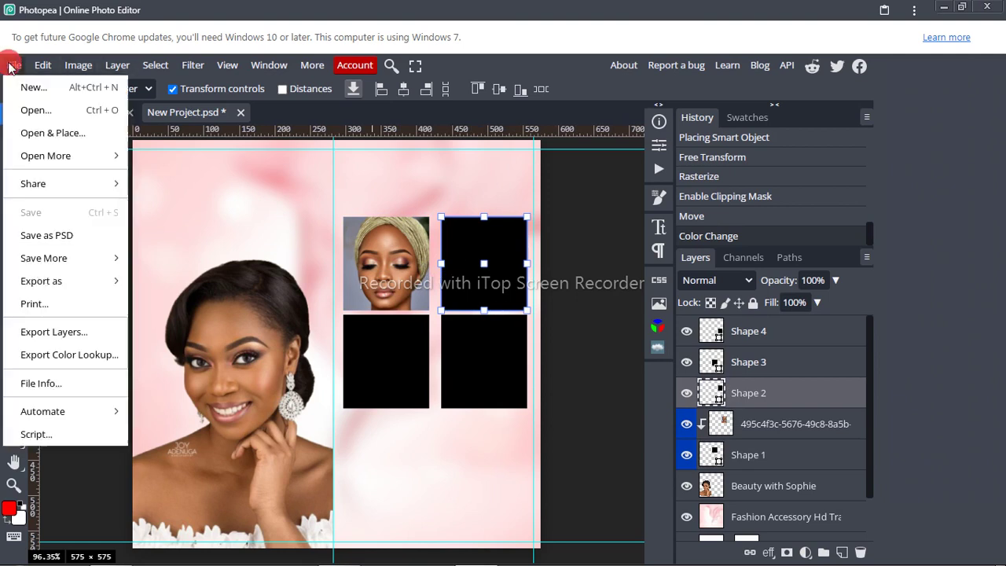
pyautogui.click(68, 133)
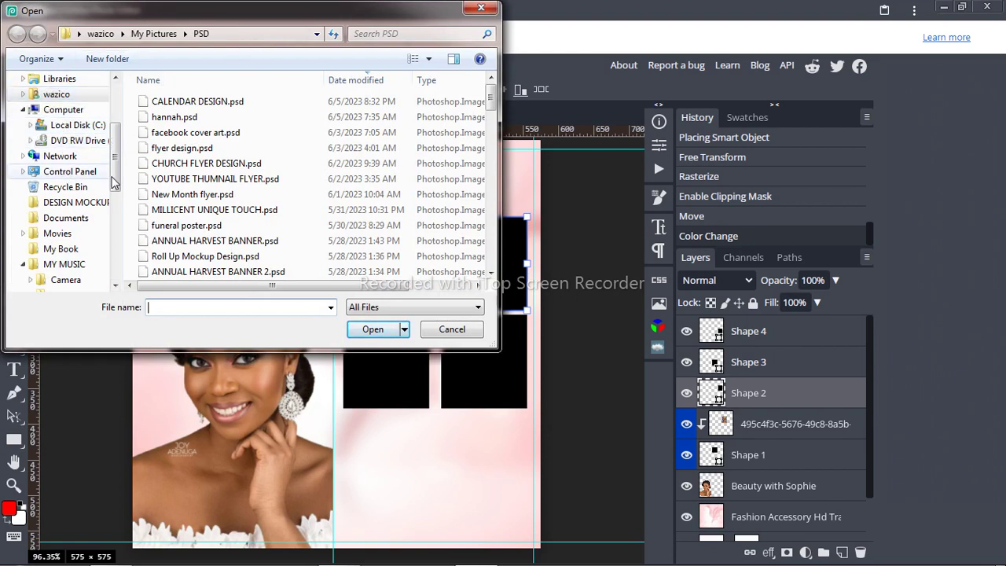
pyautogui.moveTo(113, 182); pyautogui.dragTo(123, 267)
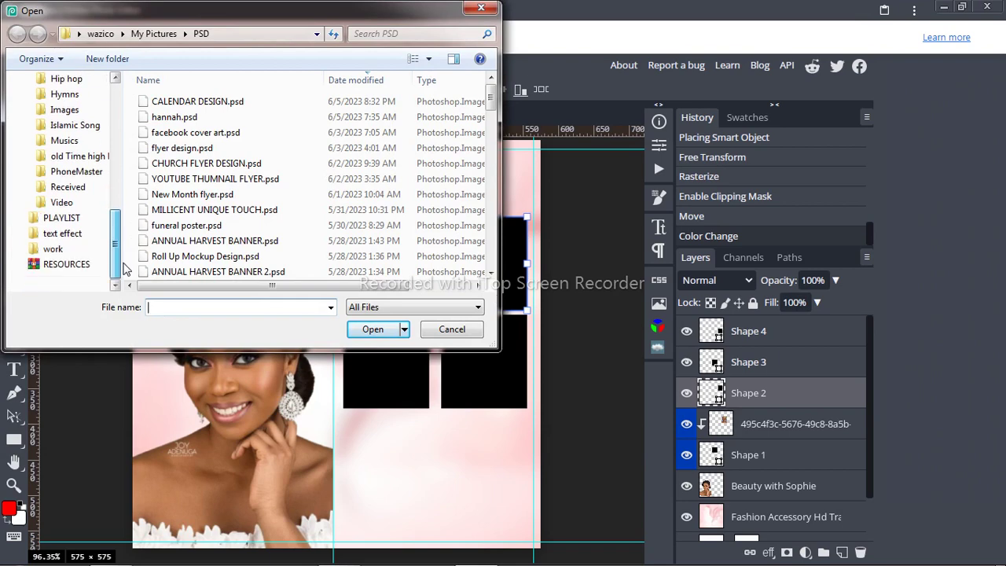
pyautogui.click(55, 250)
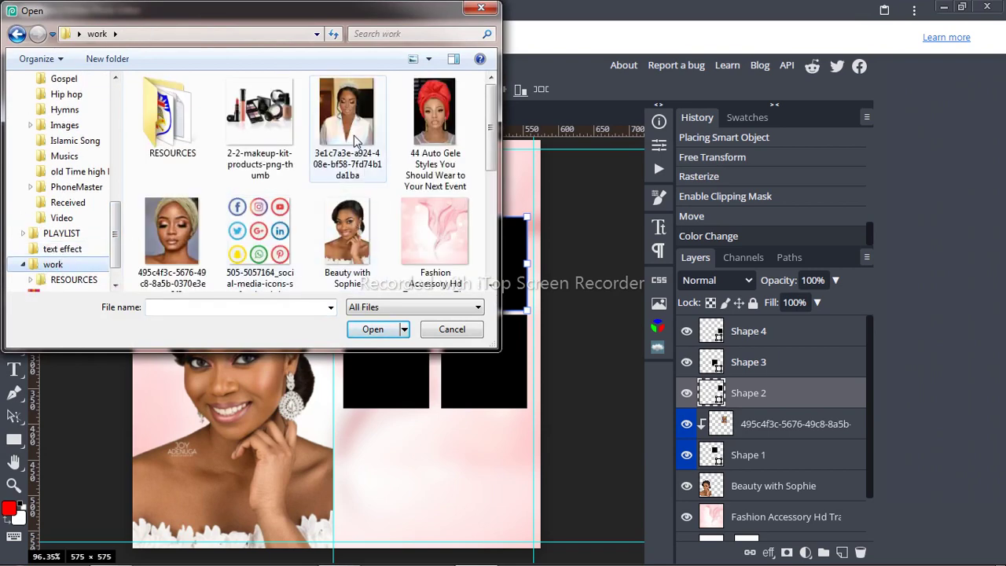
pyautogui.click(355, 140)
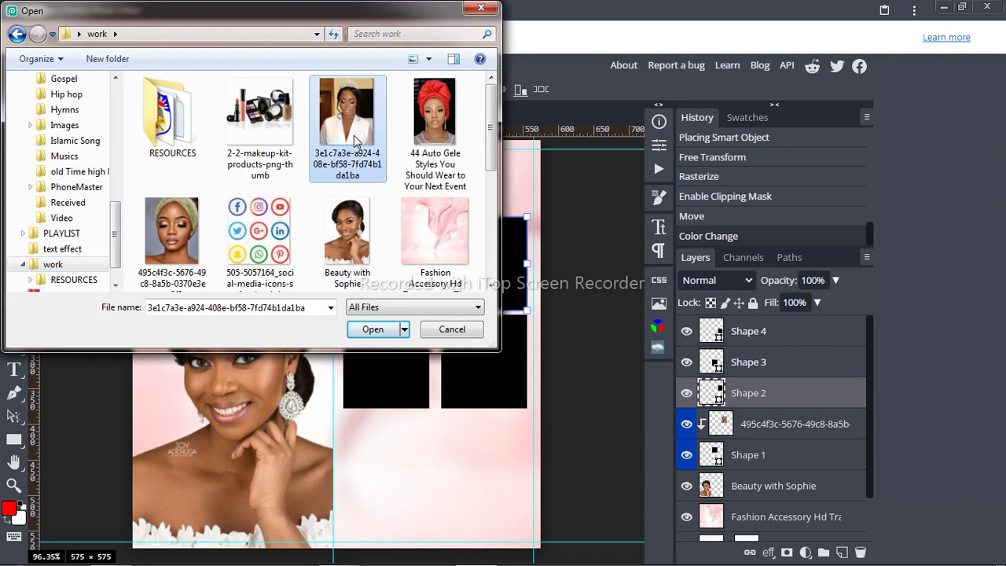
pyautogui.click(375, 330)
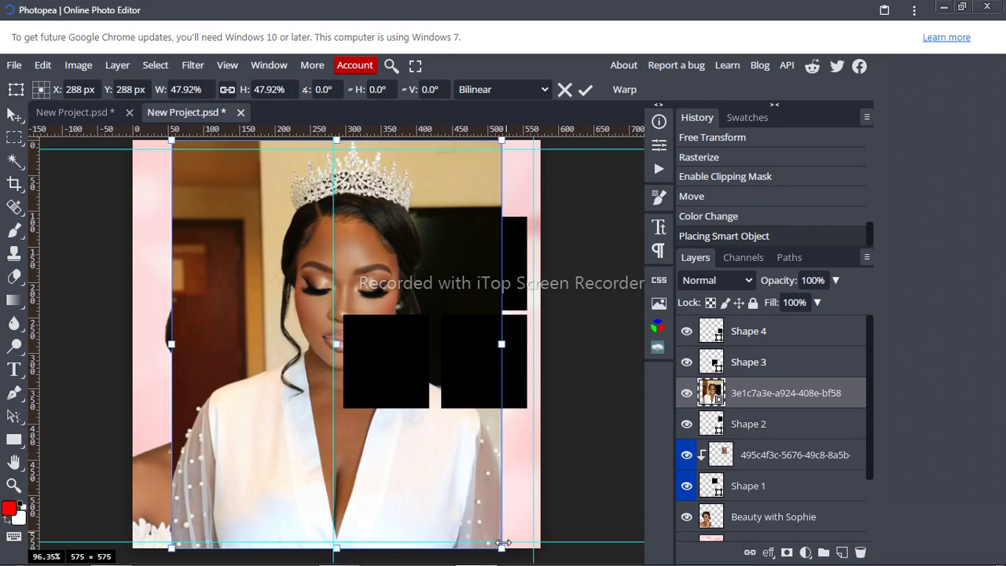
pyautogui.moveTo(503, 542); pyautogui.dragTo(531, 322)
# Step: Commit the bride photo's size, rasterize it, and clip it into Shape 2
pyautogui.click(589, 91)
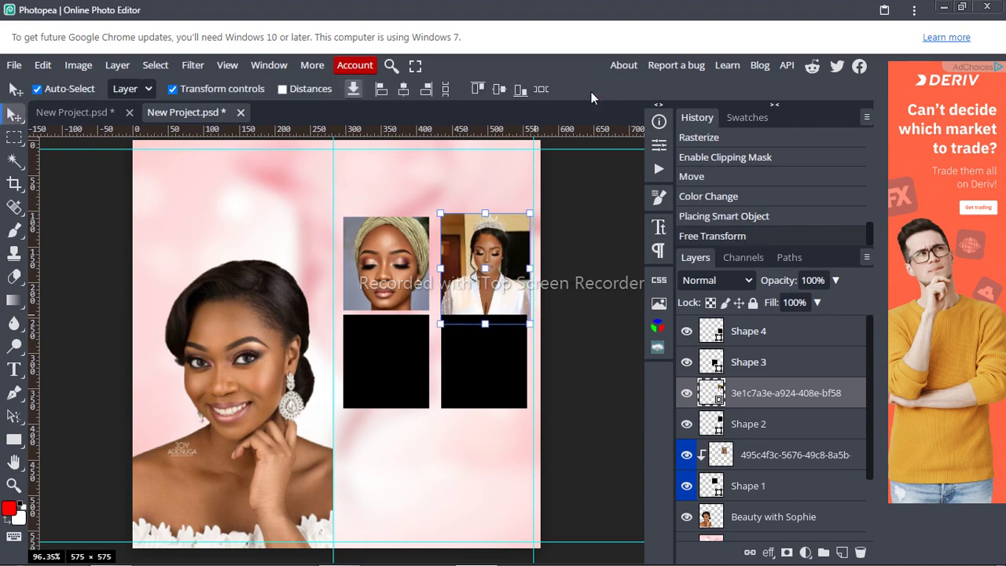
pyautogui.rightClick(741, 392)
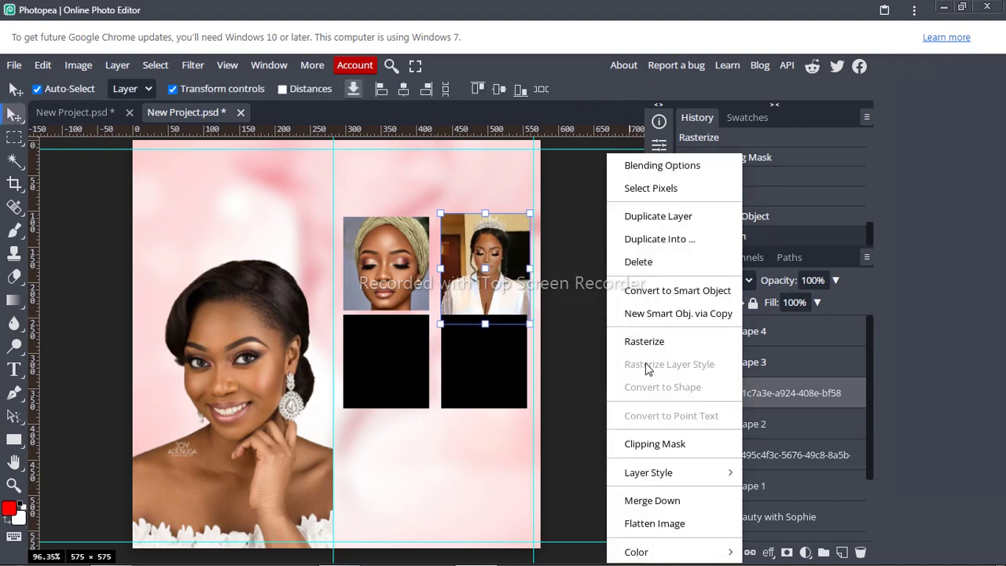
pyautogui.click(628, 342)
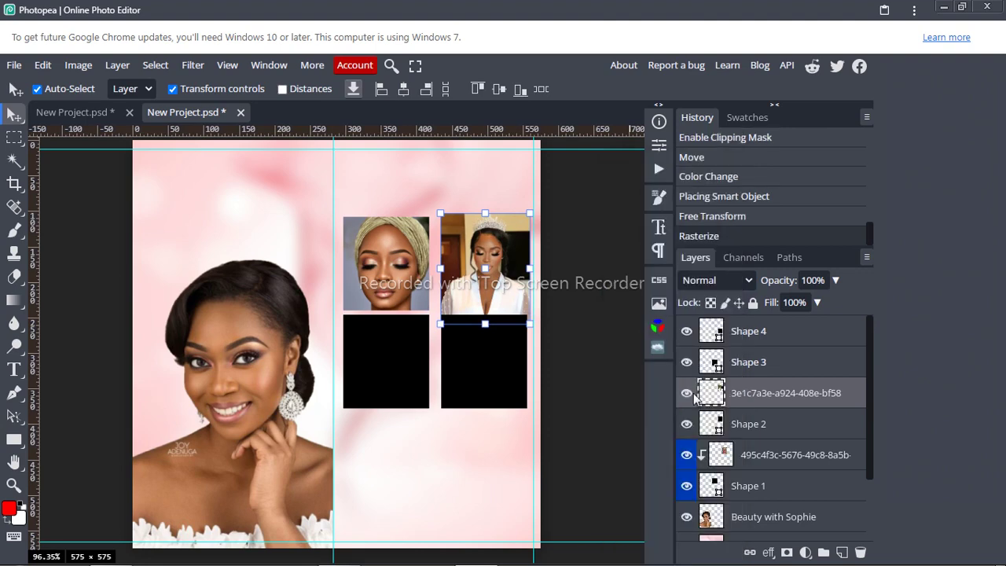
pyautogui.rightClick(743, 397)
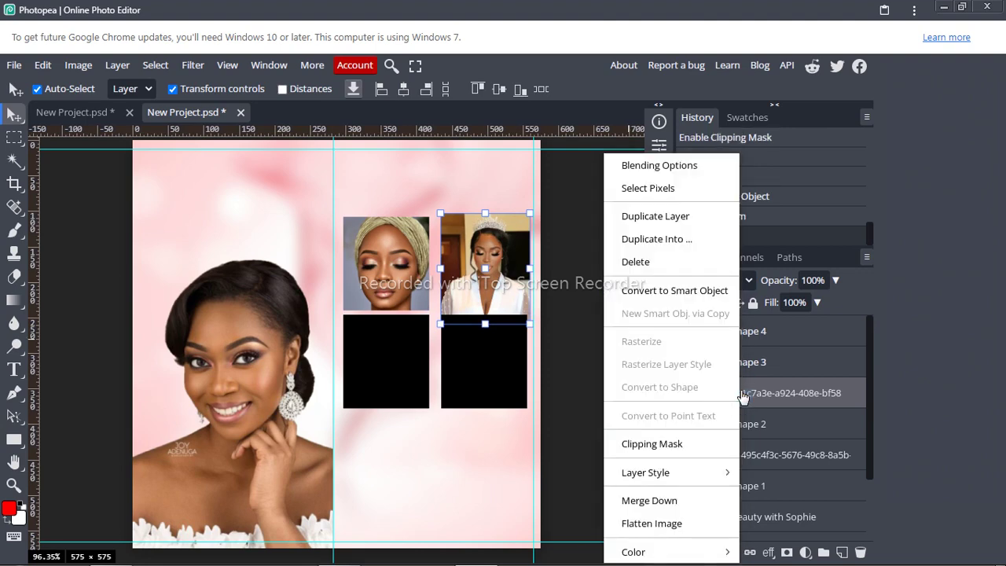
pyautogui.click(652, 442)
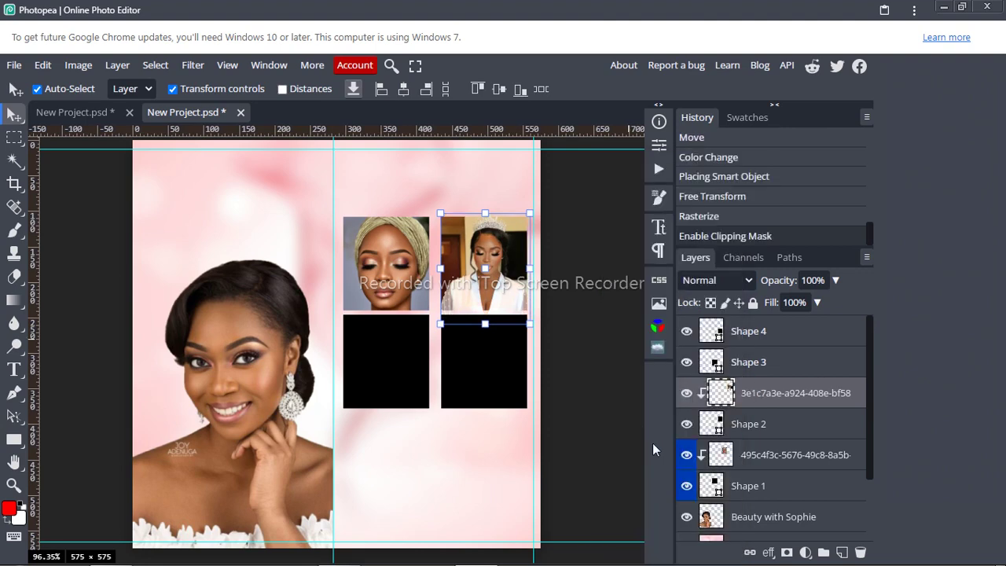
pyautogui.click(495, 296)
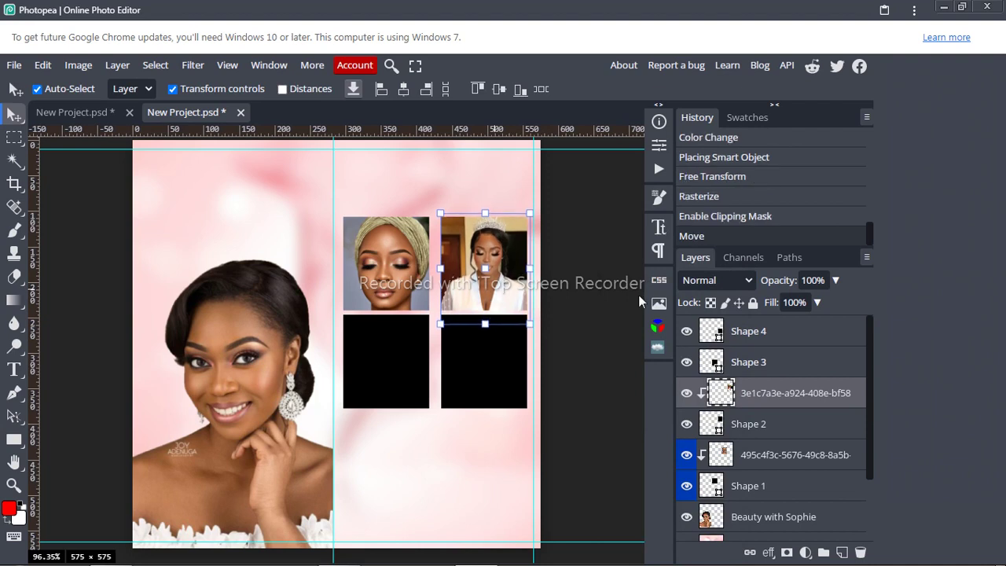
# Step: Tag Shape 2 and the bride photo layer green
pyautogui.click(763, 415)
pyautogui.rightClick(763, 416)
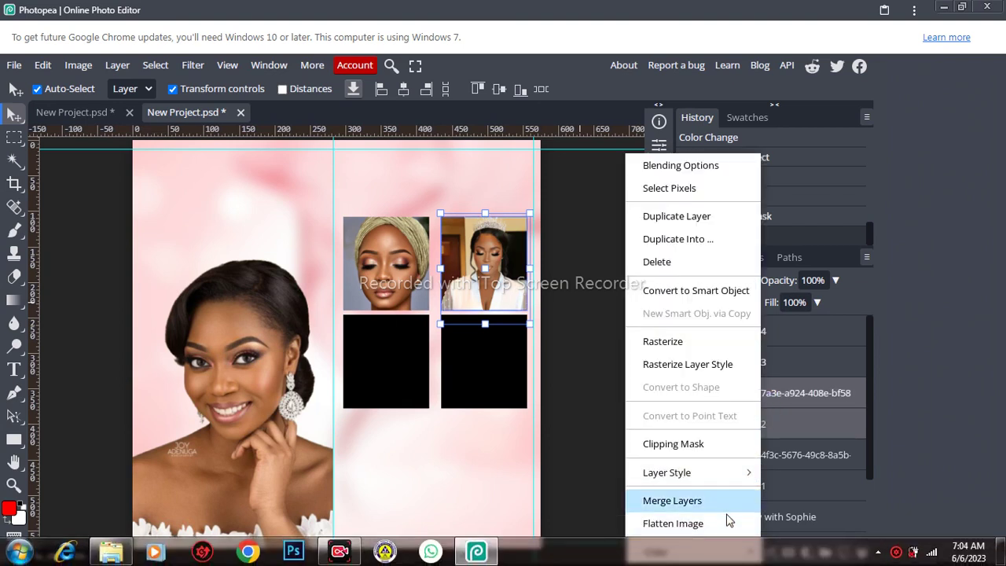
pyautogui.moveTo(731, 548)
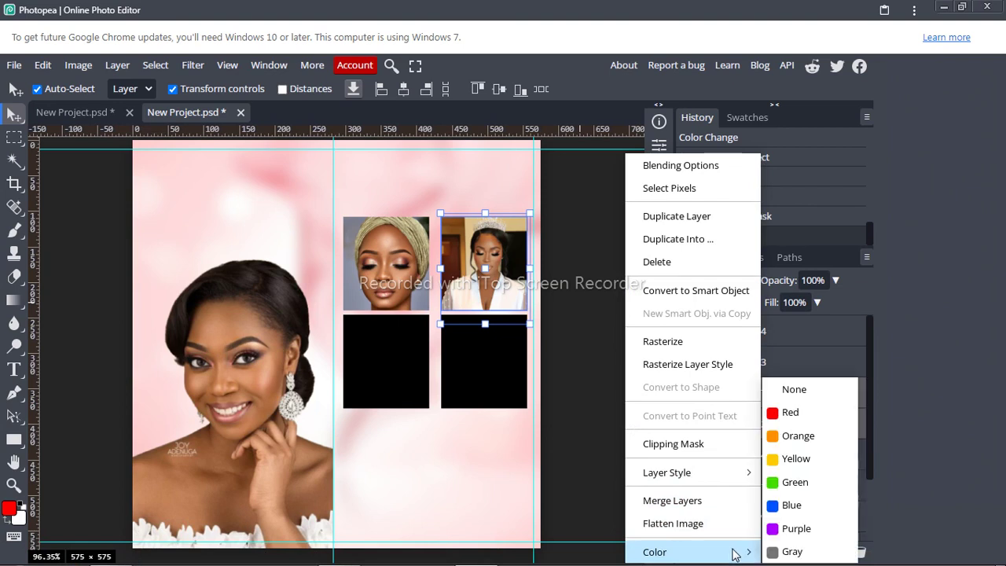
pyautogui.click(789, 484)
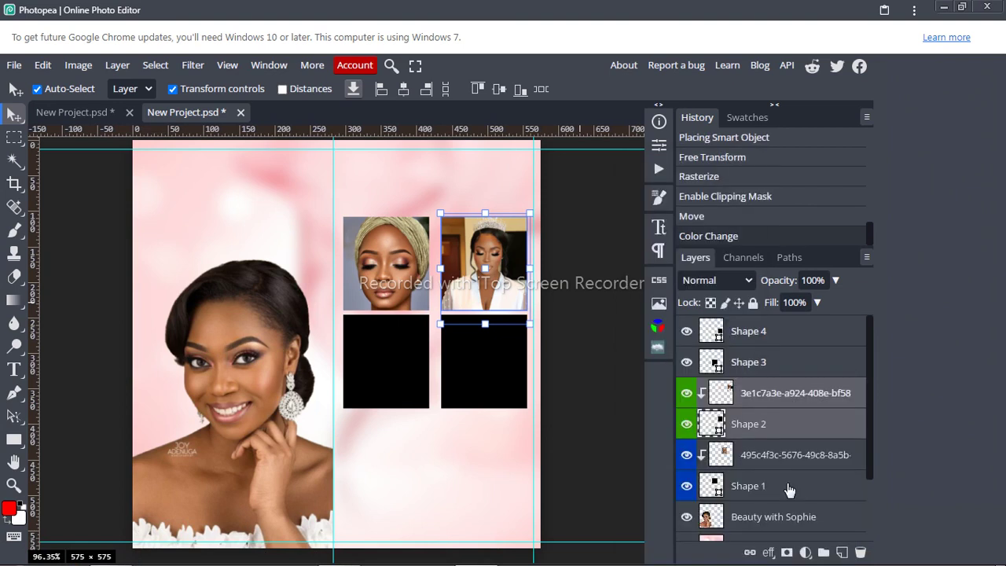
pyautogui.click(766, 366)
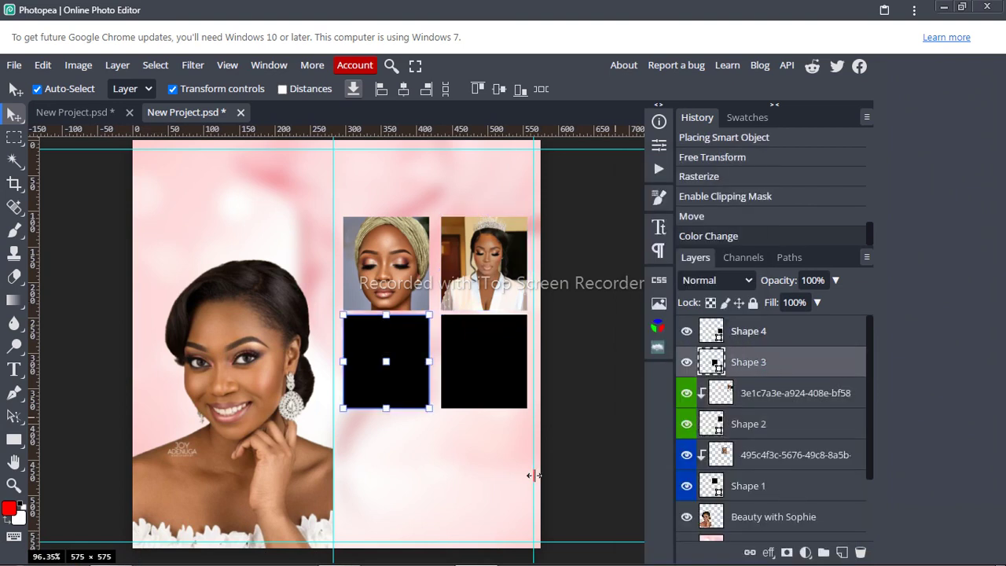
# Step: Drag the Makeup Inspiration for dark skin photo from the work folder onto the flyer
pyautogui.moveTo(112, 558)
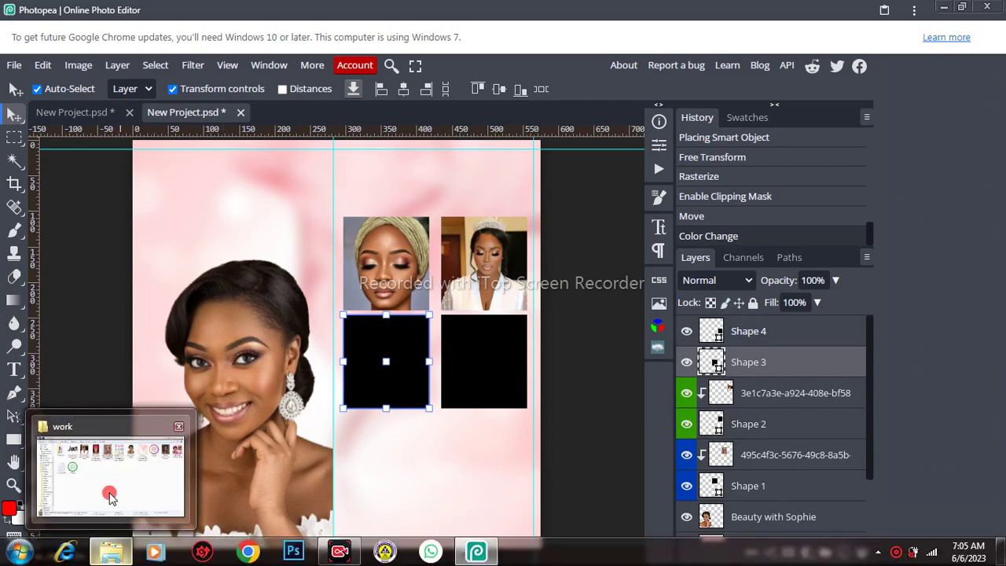
pyautogui.click(109, 492)
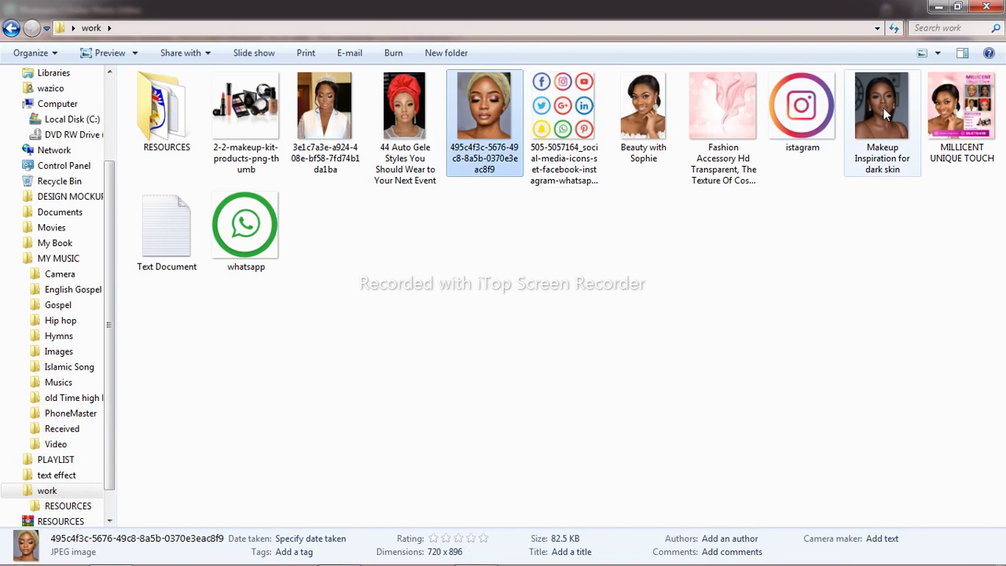
pyautogui.moveTo(885, 114); pyautogui.dragTo(474, 284)
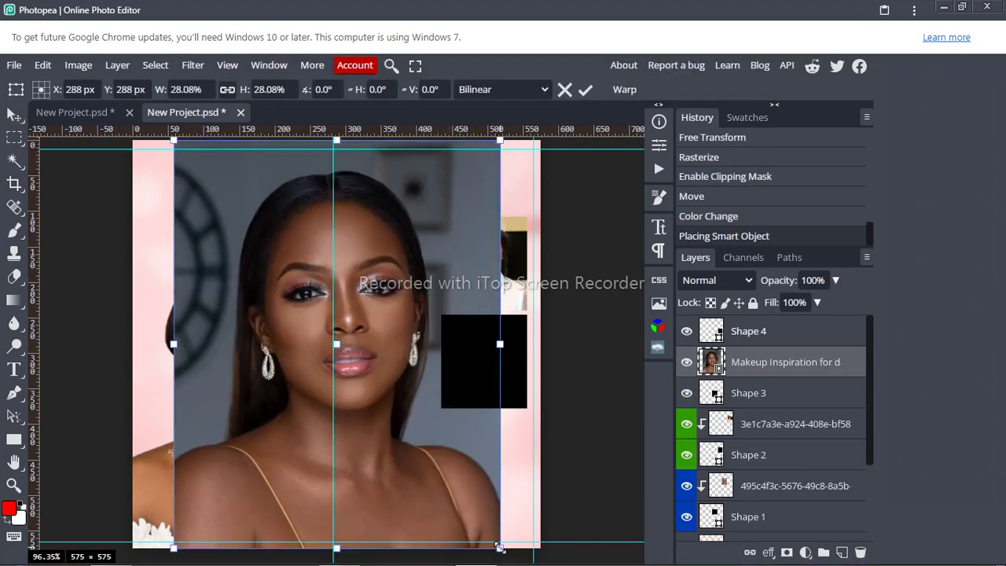
# Step: Shrink the new makeup portrait and release the bride photo's clipping mask
pyautogui.moveTo(498, 547); pyautogui.dragTo(378, 243)
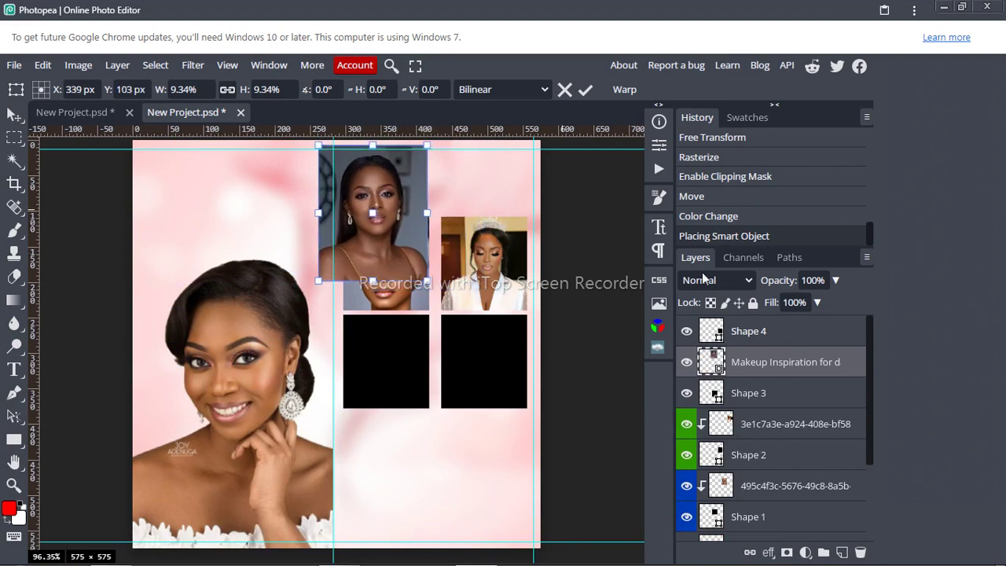
pyautogui.click(583, 90)
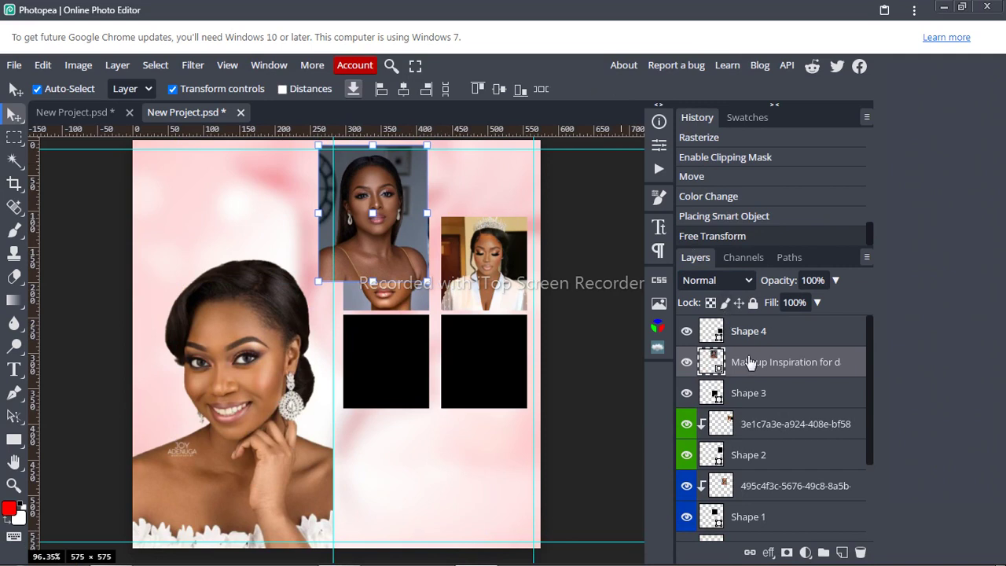
pyautogui.rightClick(742, 422)
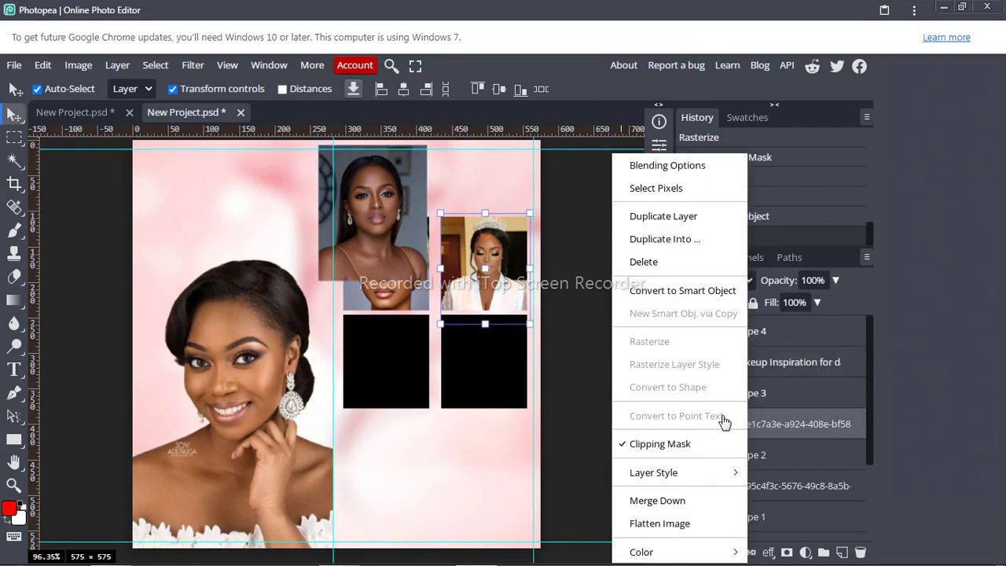
pyautogui.click(655, 446)
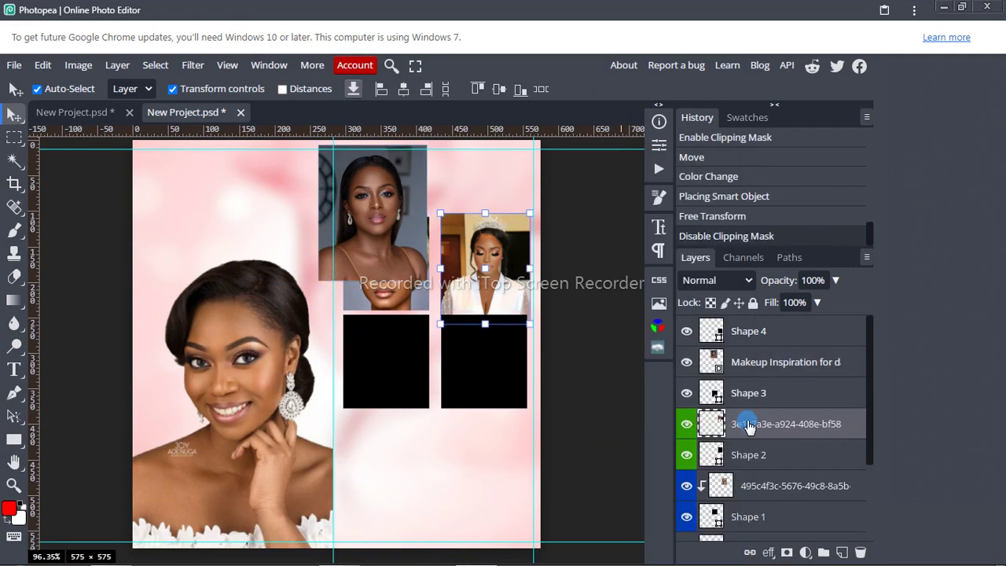
# Step: Move the bride photo above Shape 3 onto the lower-left square and clip it there
pyautogui.rightClick(768, 421)
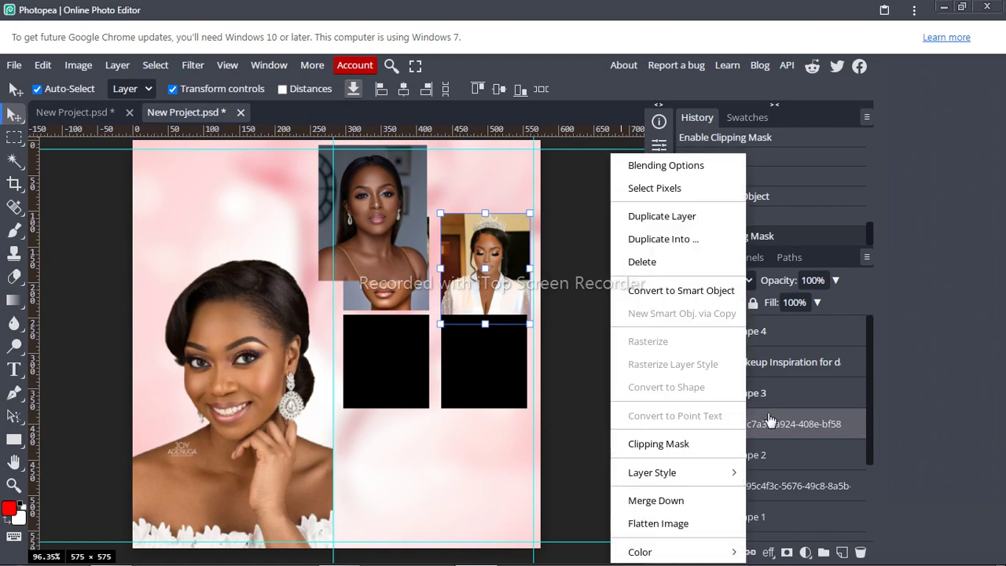
pyautogui.click(769, 420)
pyautogui.moveTo(768, 420); pyautogui.dragTo(766, 370)
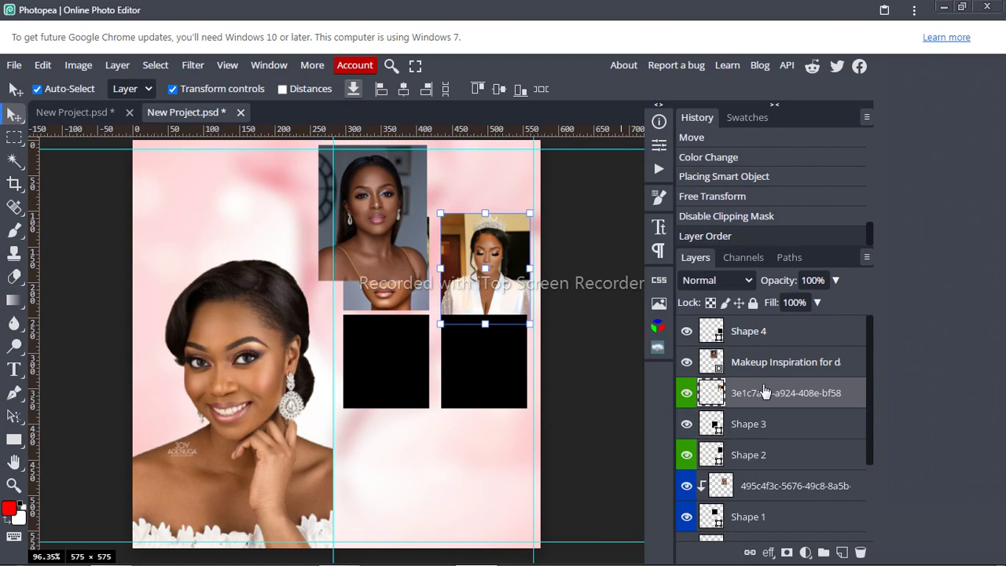
pyautogui.rightClick(764, 390)
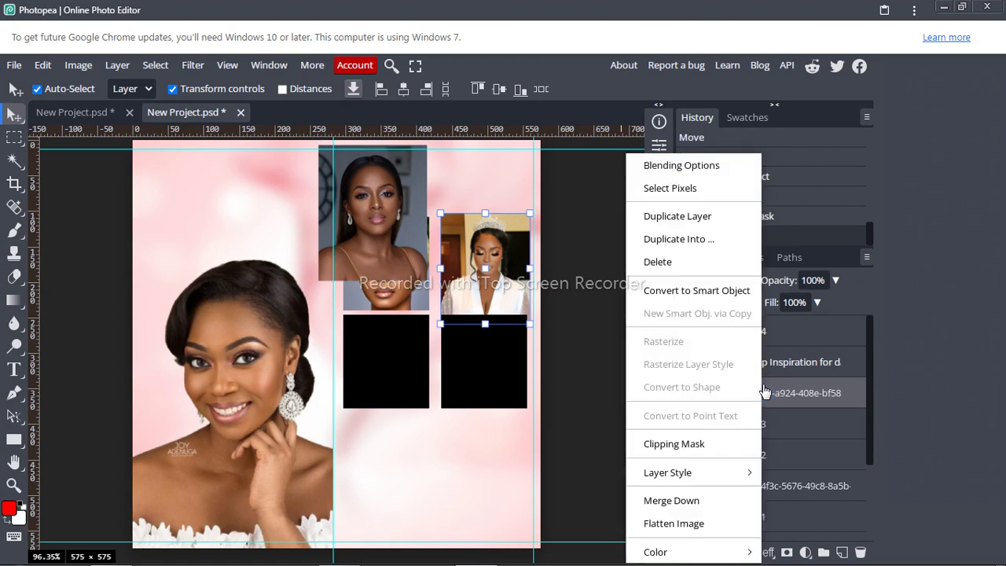
pyautogui.click(490, 290)
pyautogui.moveTo(490, 290); pyautogui.dragTo(389, 375)
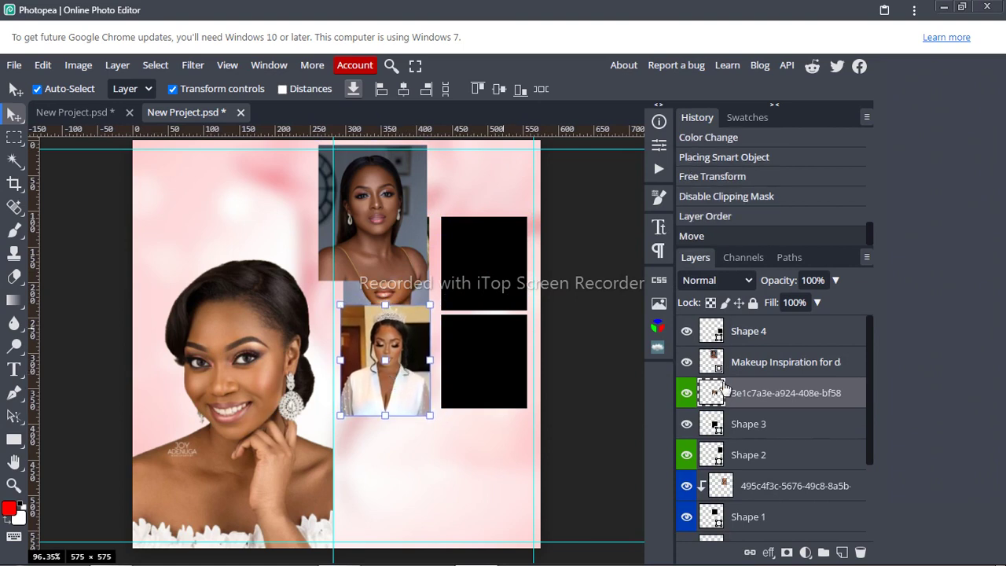
pyautogui.rightClick(749, 392)
pyautogui.moveTo(680, 474)
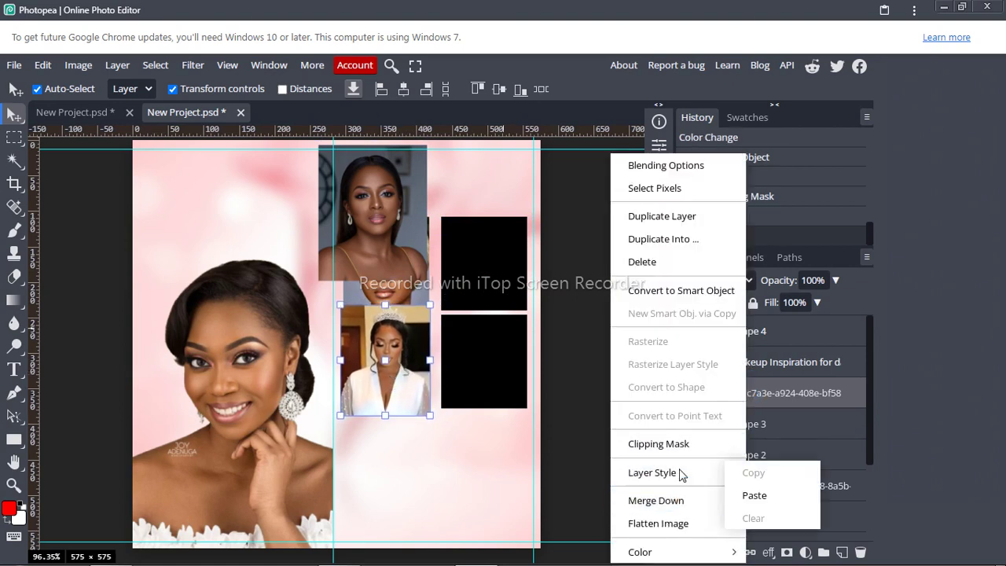
pyautogui.click(674, 443)
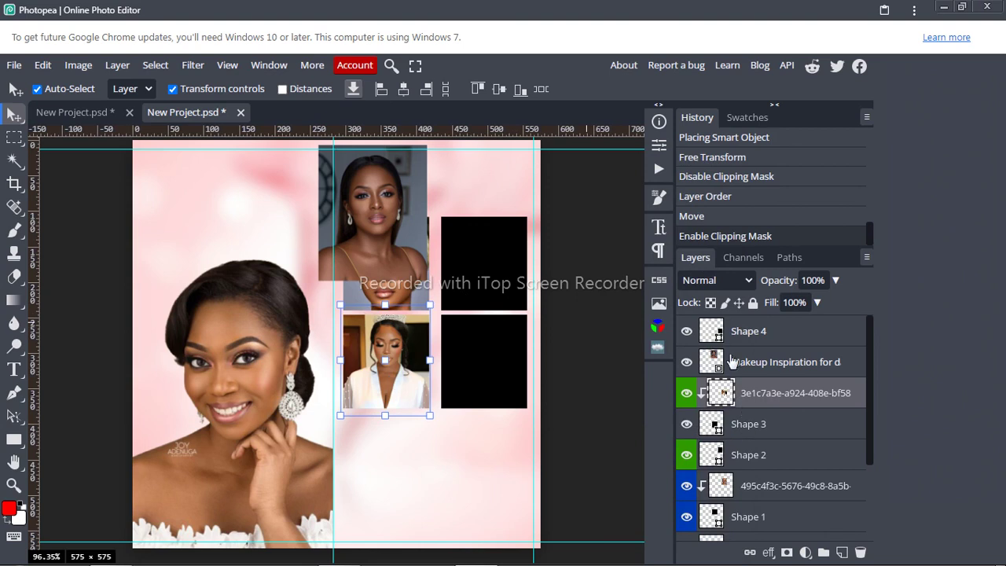
# Step: Move the makeup portrait layer below Shape 3 and resize it over the top-right frame
pyautogui.moveTo(730, 361); pyautogui.dragTo(754, 447)
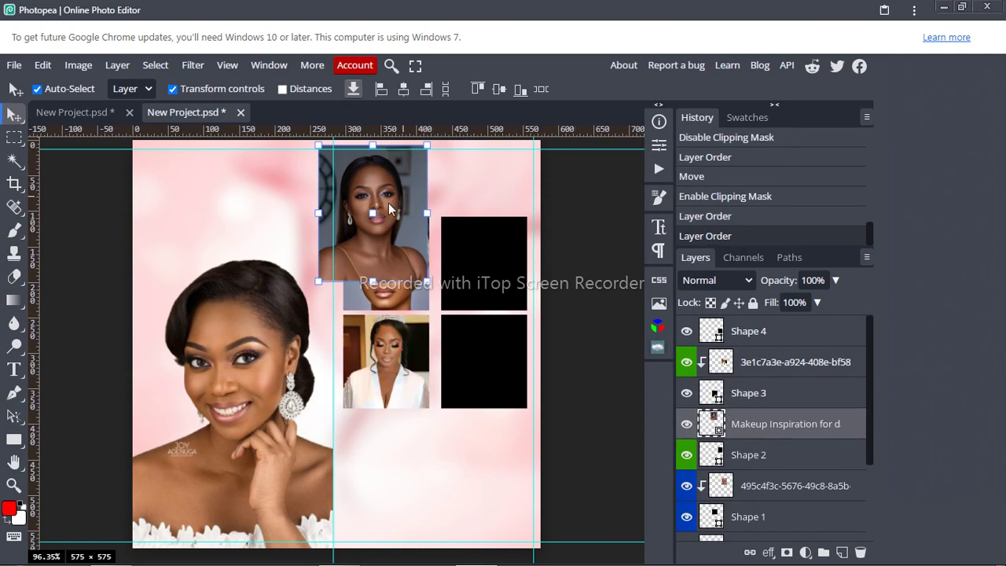
pyautogui.moveTo(390, 208); pyautogui.dragTo(524, 287)
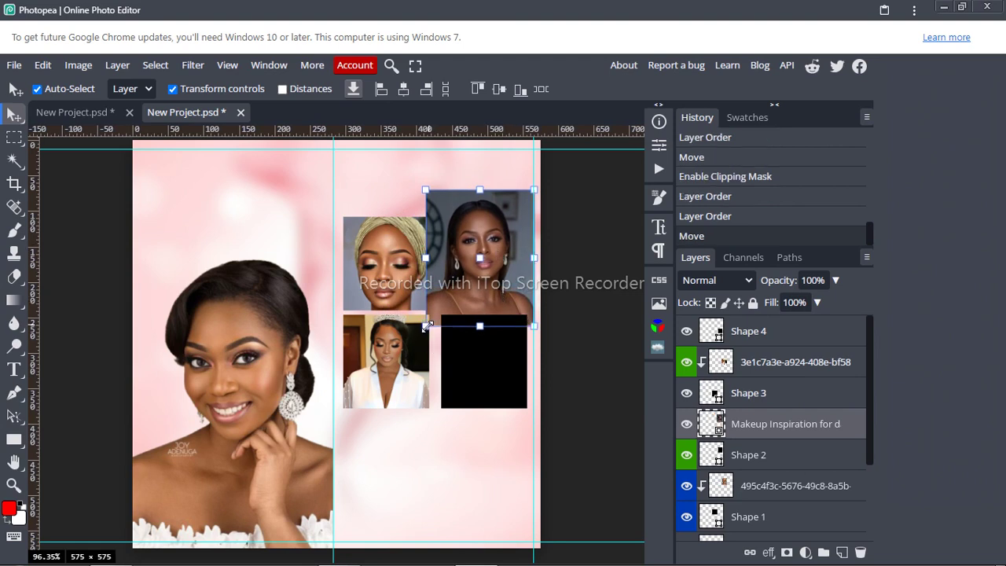
pyautogui.moveTo(427, 324); pyautogui.dragTo(434, 313)
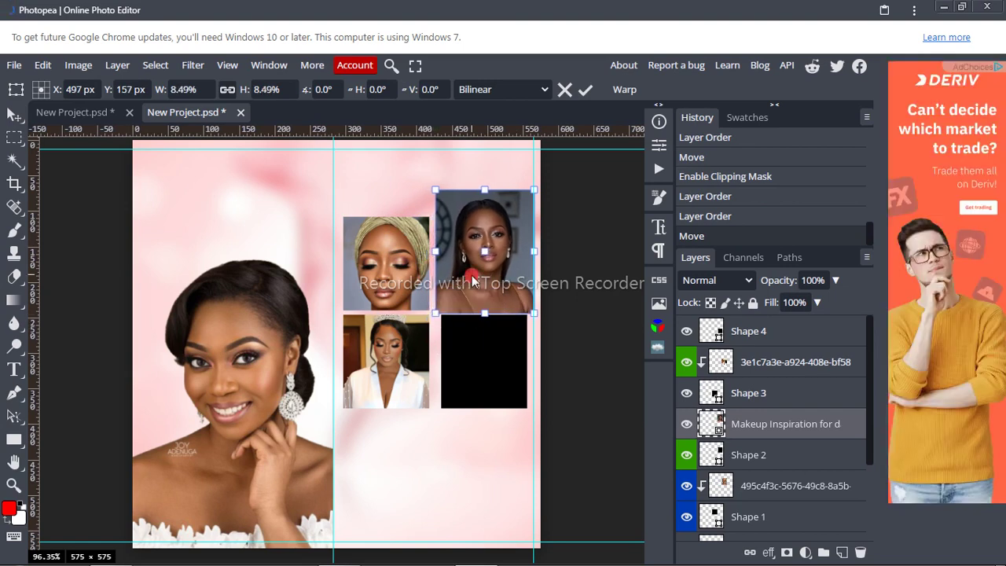
pyautogui.moveTo(471, 281); pyautogui.dragTo(471, 289)
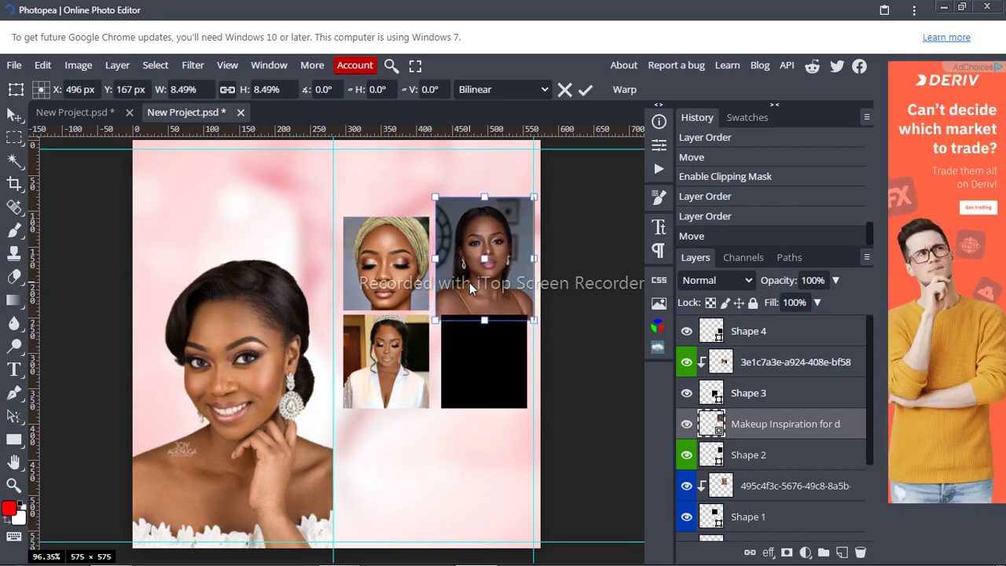
# Step: Rasterize the Makeup Inspiration photo and clip it into Shape 2
pyautogui.rightClick(761, 428)
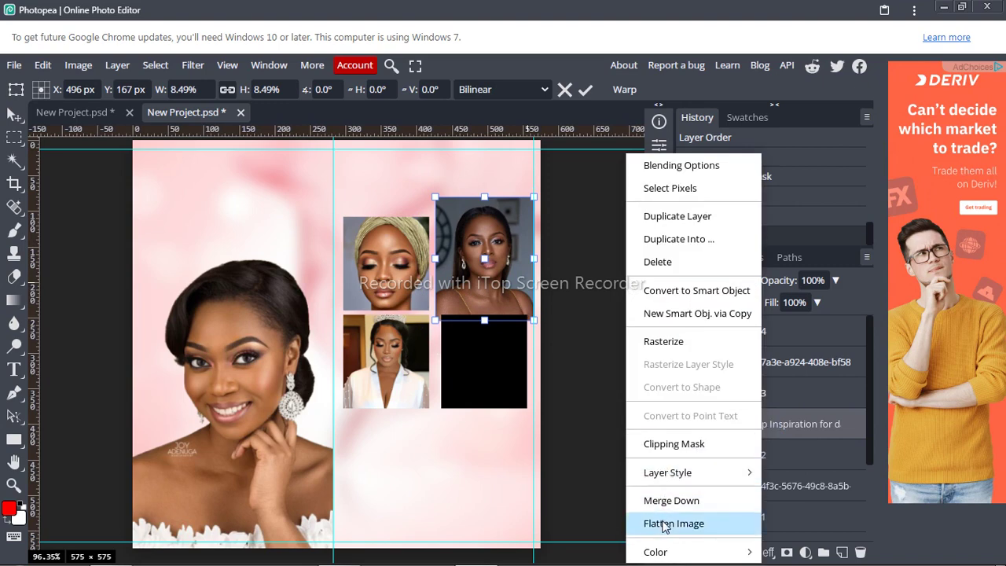
pyautogui.click(660, 341)
pyautogui.rightClick(756, 426)
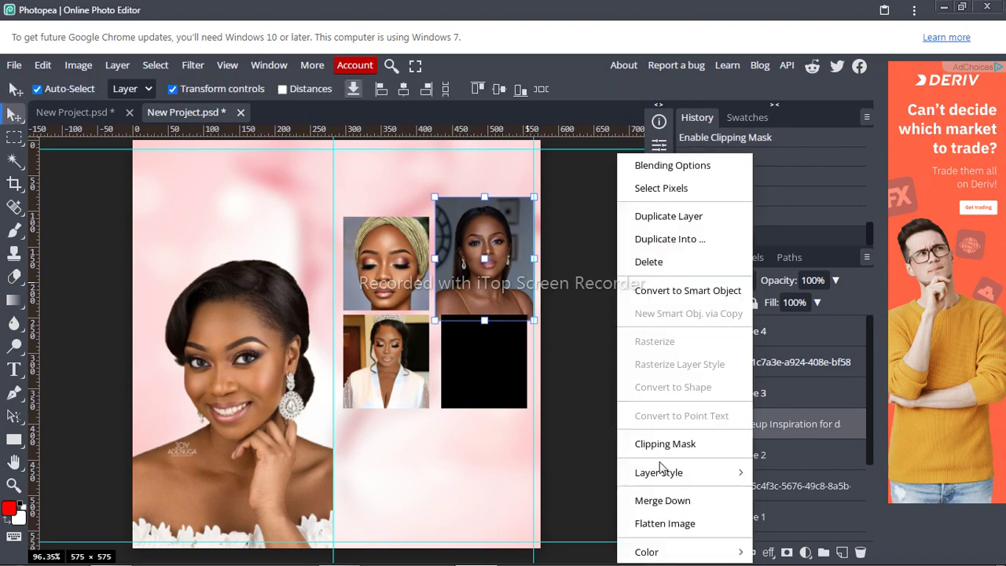
pyautogui.click(659, 452)
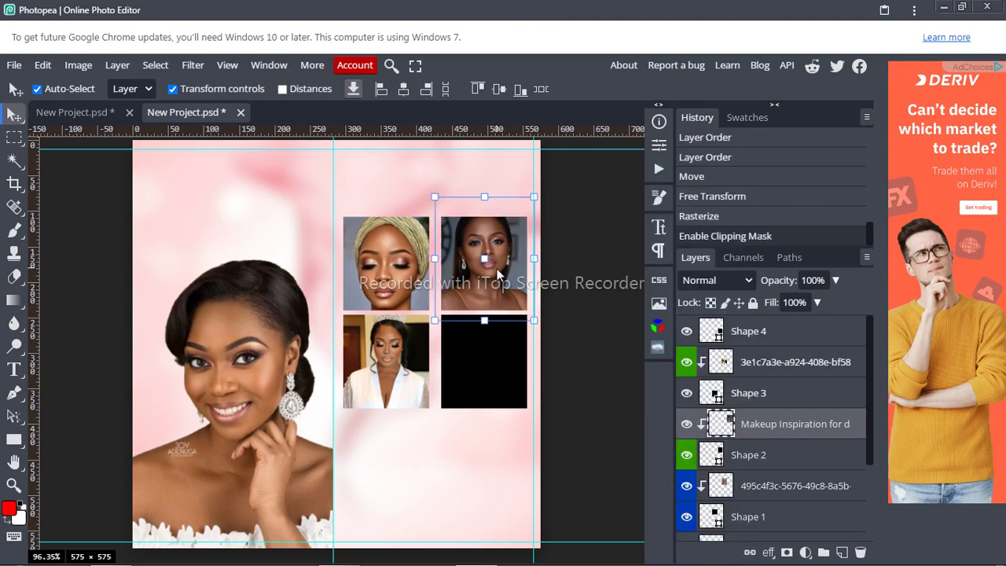
# Step: Nudge the top-right photo within its frame and tag Shape 2 and its photo purple
pyautogui.hotkey('shift', 'Down')
pyautogui.hotkey('shift', 'Down')
pyautogui.press('Up')
pyautogui.press('Up')
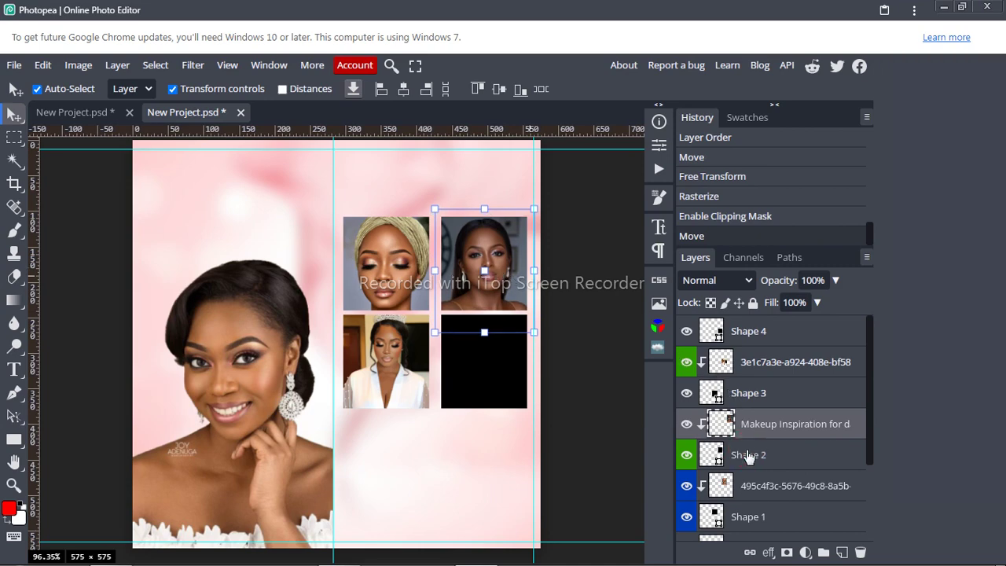
pyautogui.rightClick(743, 454)
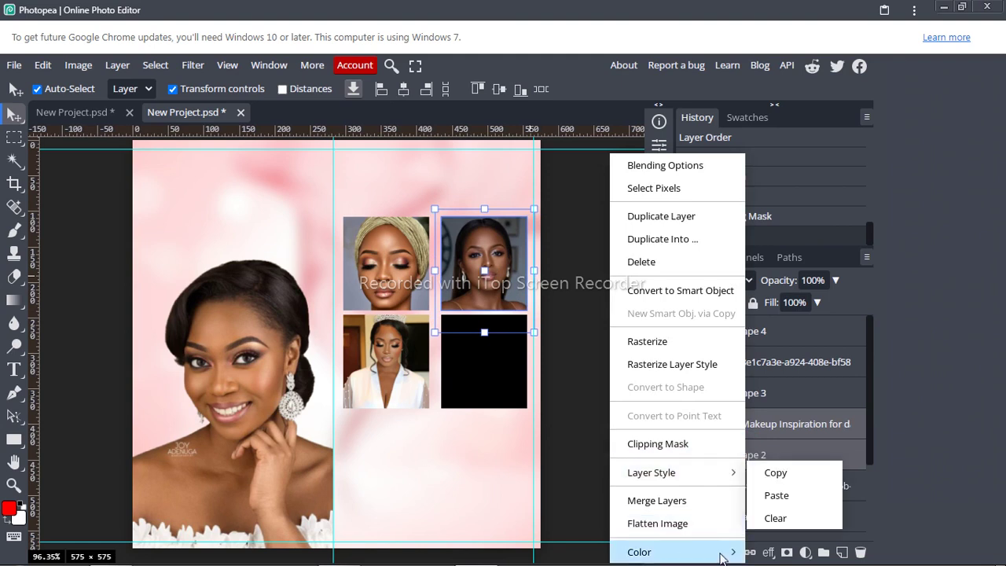
pyautogui.moveTo(718, 549)
pyautogui.click(778, 528)
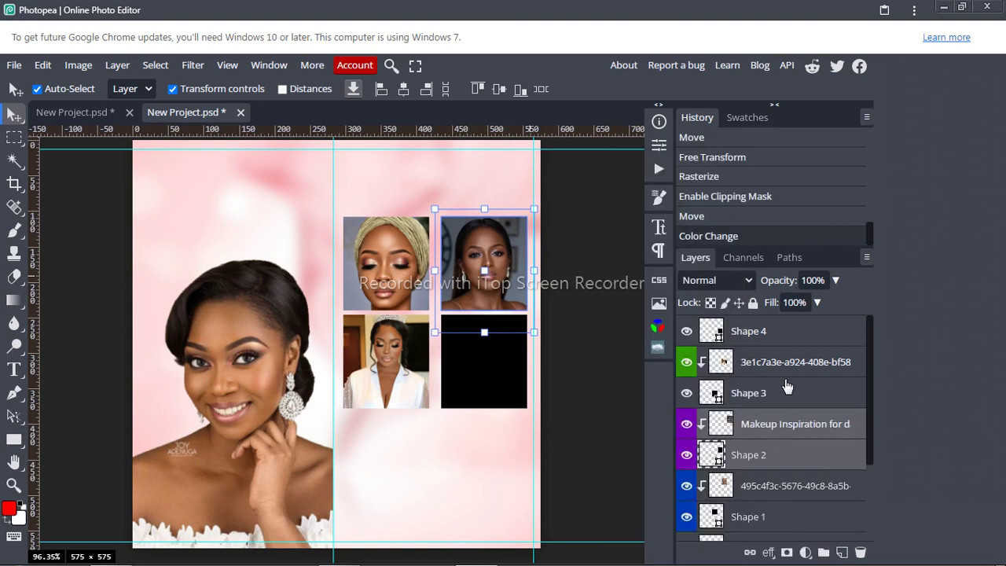
# Step: Tag Shape 3 and the 3e1c7a3e bride photo layers green
pyautogui.click(780, 391)
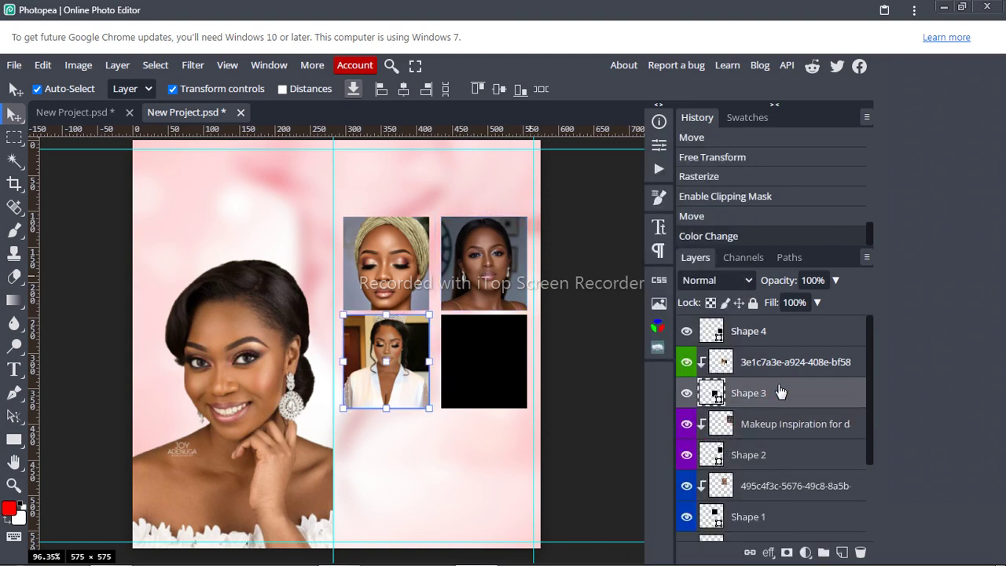
pyautogui.click(772, 363)
pyautogui.rightClick(772, 364)
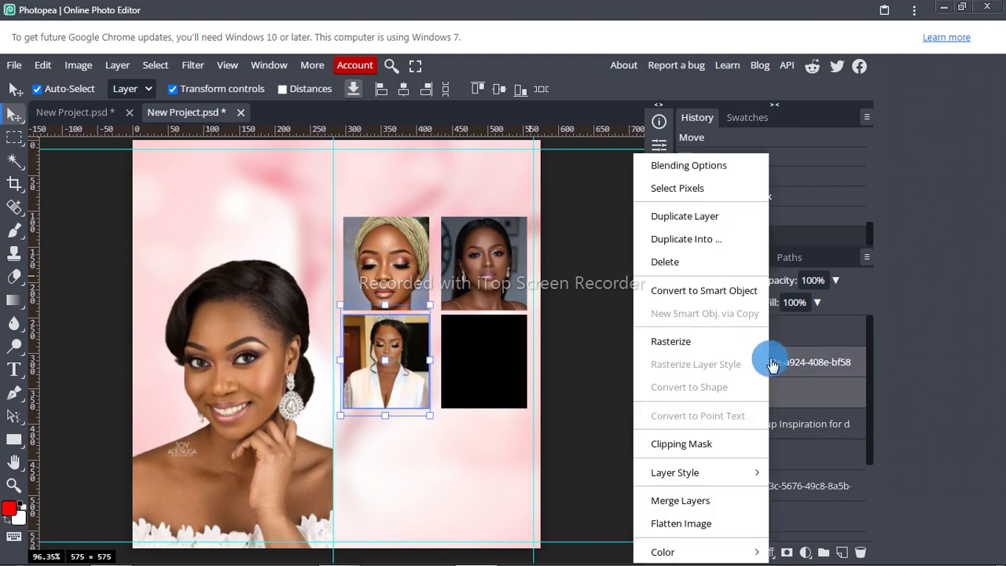
pyautogui.moveTo(727, 552)
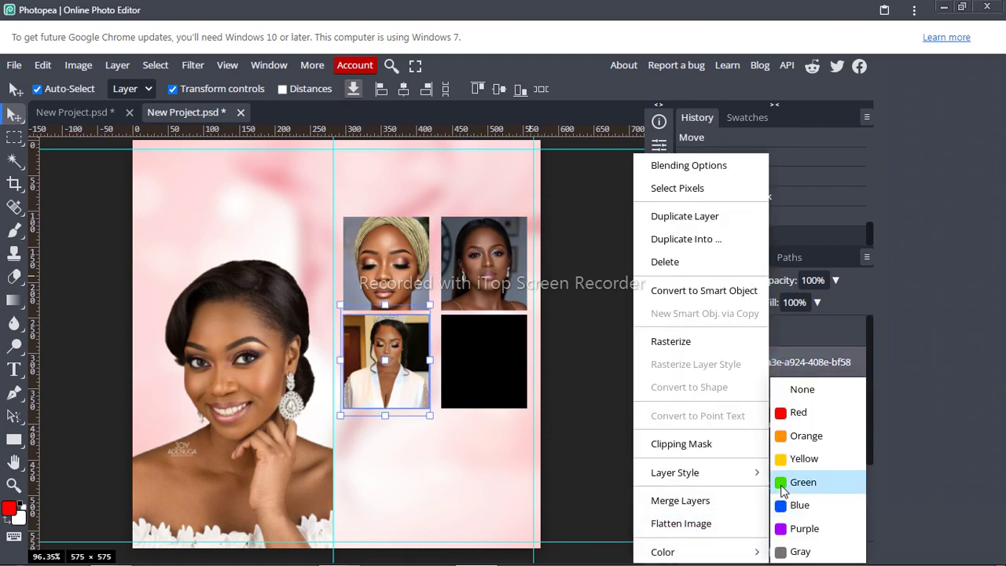
pyautogui.click(782, 482)
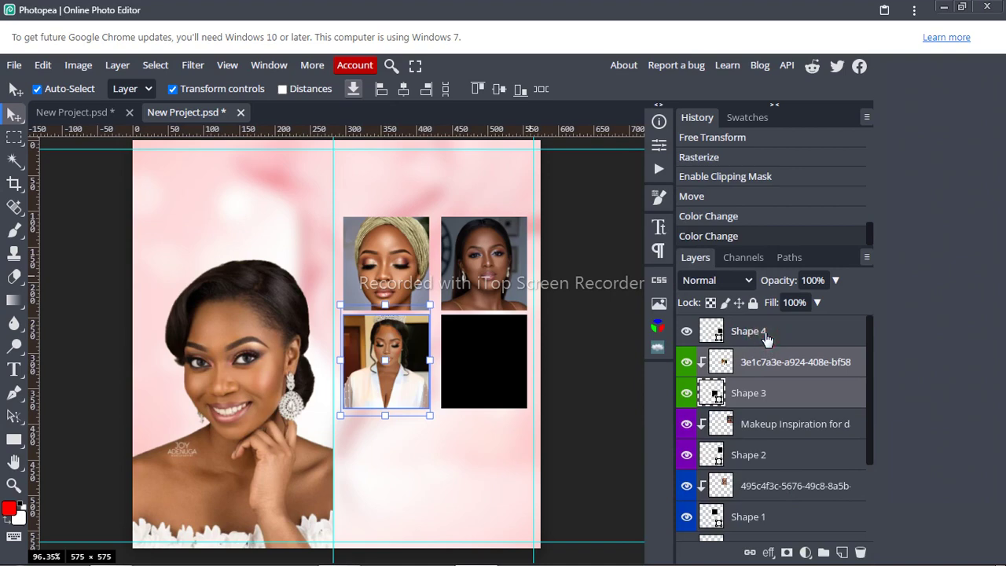
pyautogui.click(766, 339)
# Step: Drag '44 Auto Gele Styles' into the flyer and scale it to 21.35% over the lower-right placeholder
pyautogui.moveTo(111, 551)
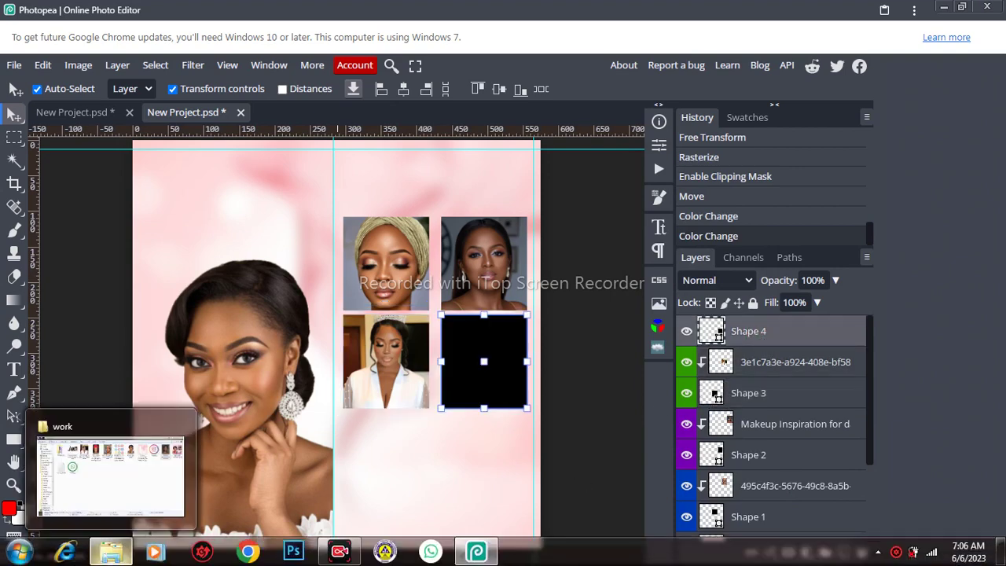
pyautogui.click(112, 483)
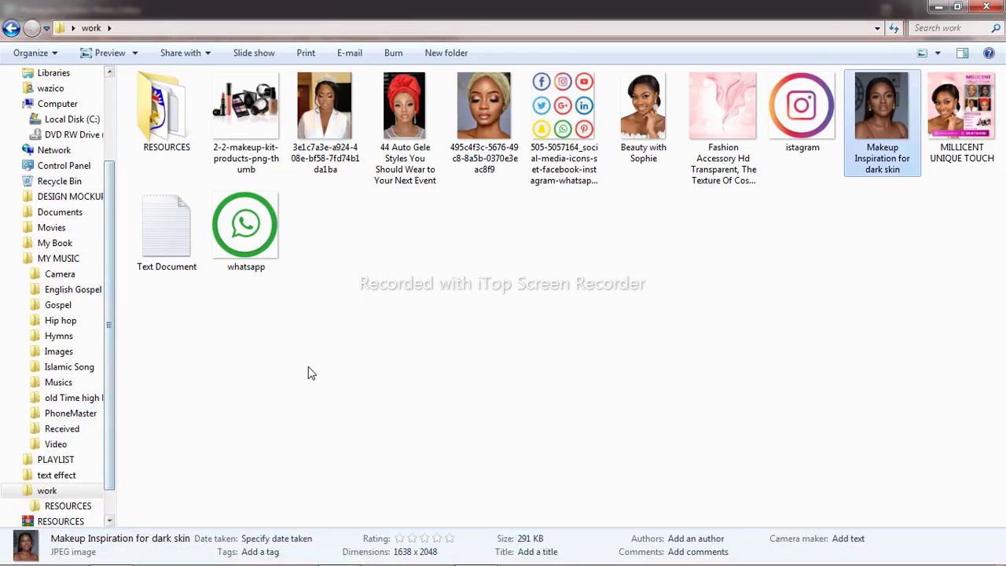
pyautogui.moveTo(402, 98); pyautogui.dragTo(474, 410)
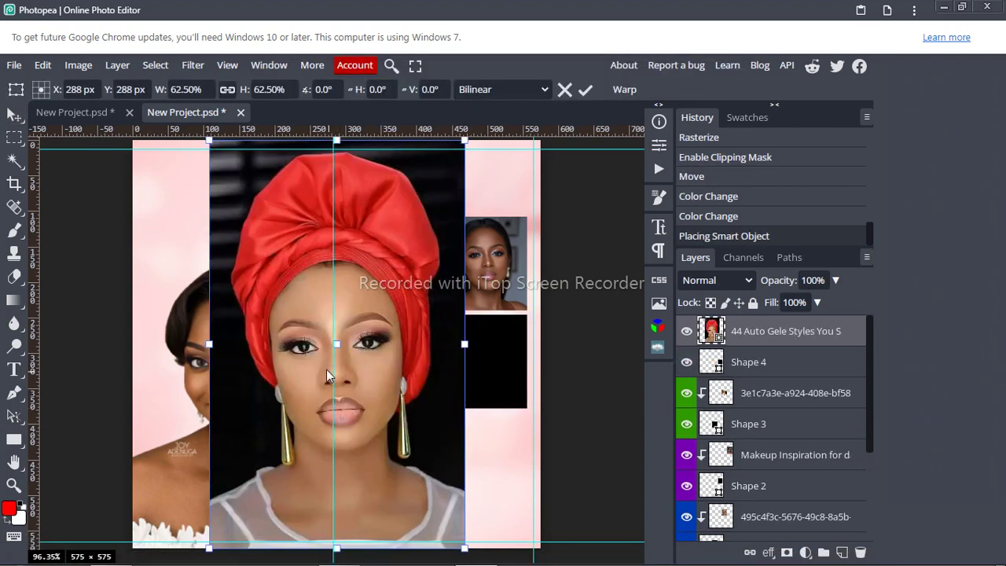
pyautogui.moveTo(462, 548); pyautogui.dragTo(285, 297)
pyautogui.moveTo(259, 210); pyautogui.dragTo(505, 411)
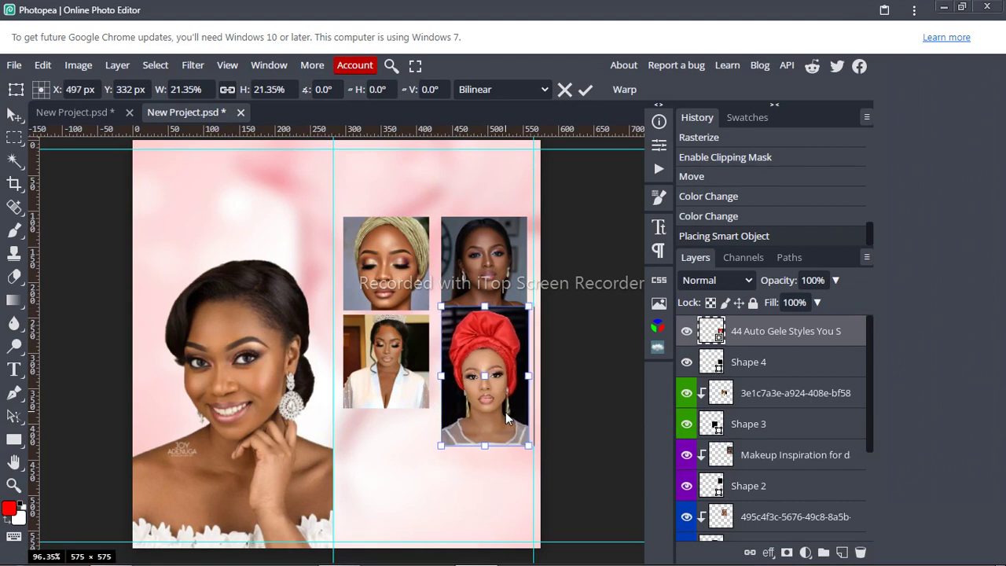
# Step: Commit the red-gele photo's transform, rasterize it, and clip it into the bottom-right frame
pyautogui.click(595, 78)
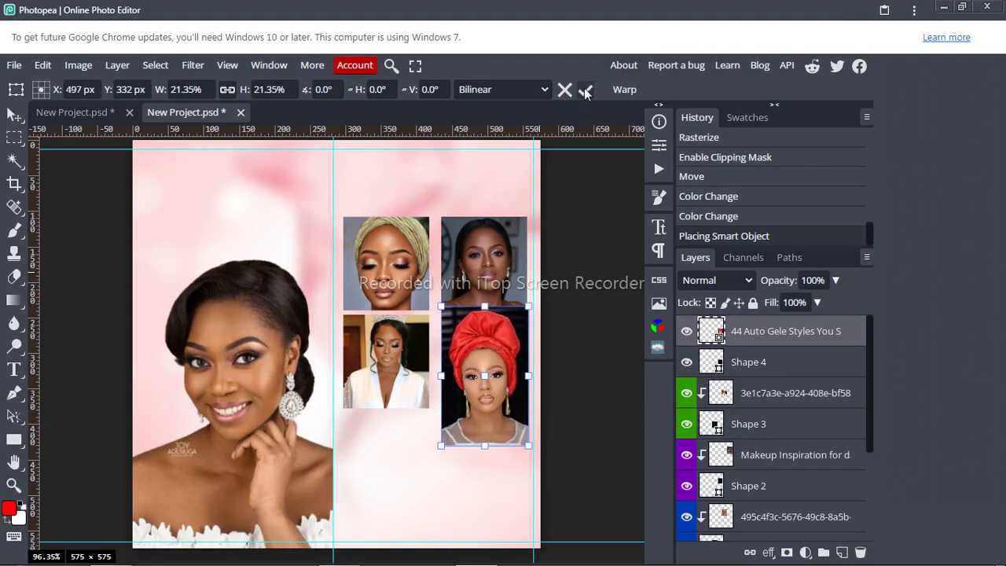
pyautogui.click(585, 90)
pyautogui.rightClick(782, 333)
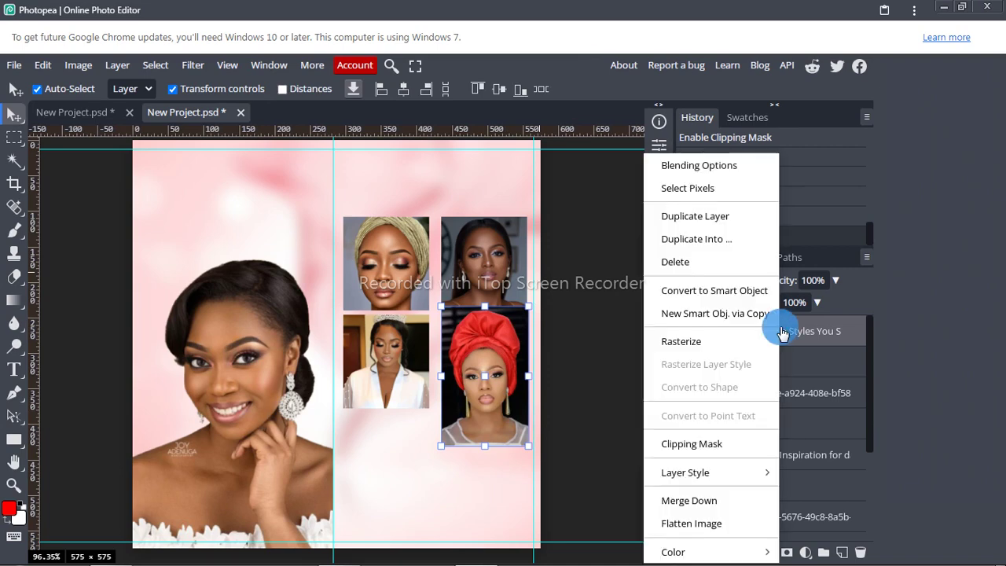
pyautogui.click(660, 342)
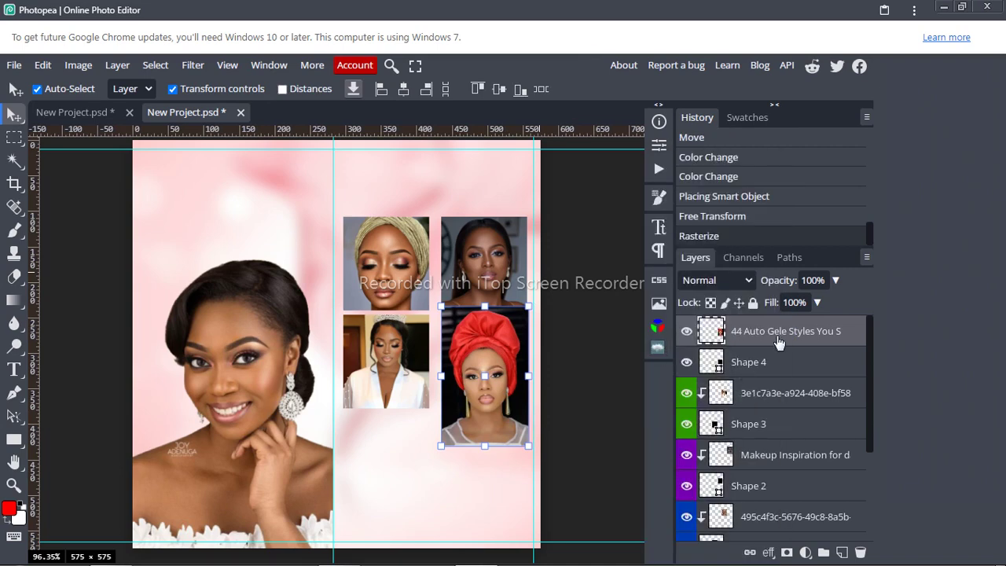
pyautogui.rightClick(777, 341)
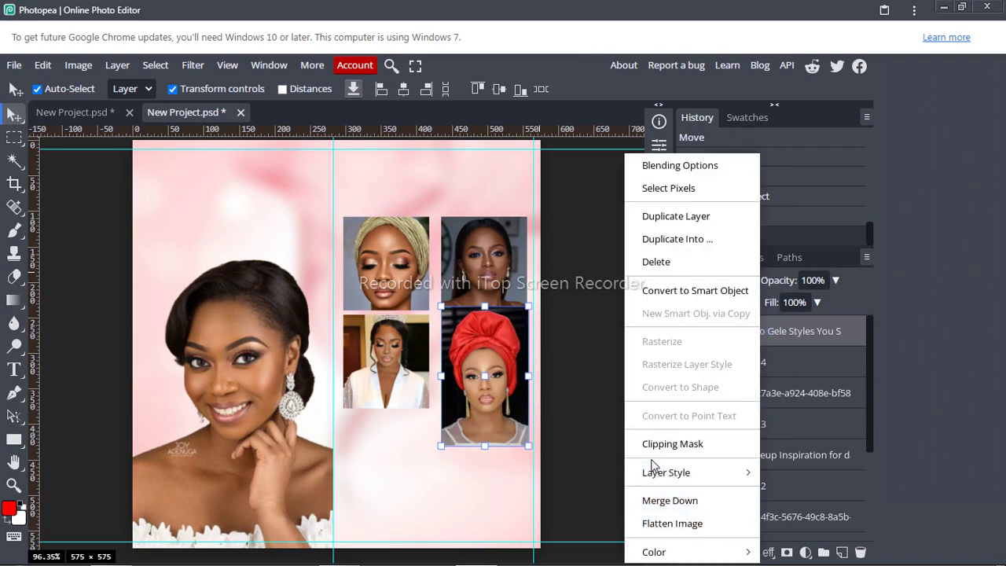
pyautogui.click(652, 444)
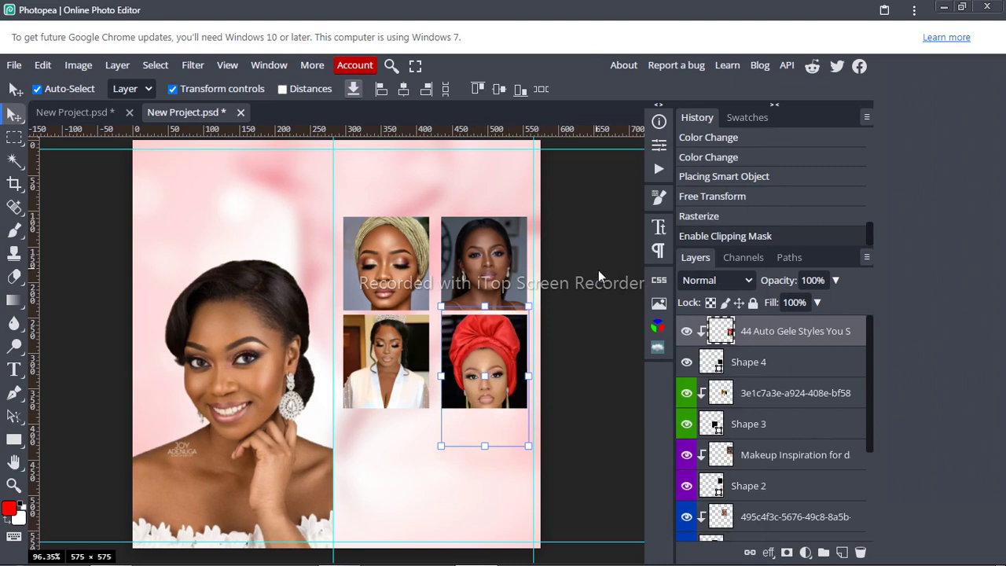
# Step: Colour-code the Shape 4 frame and red-gele photo layers orange
pyautogui.click(760, 362)
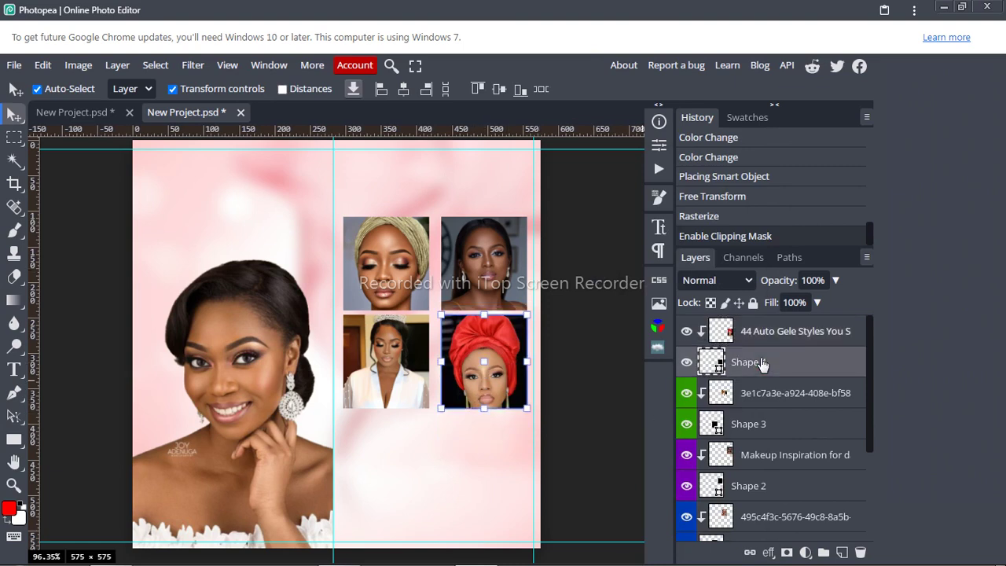
pyautogui.click(755, 330)
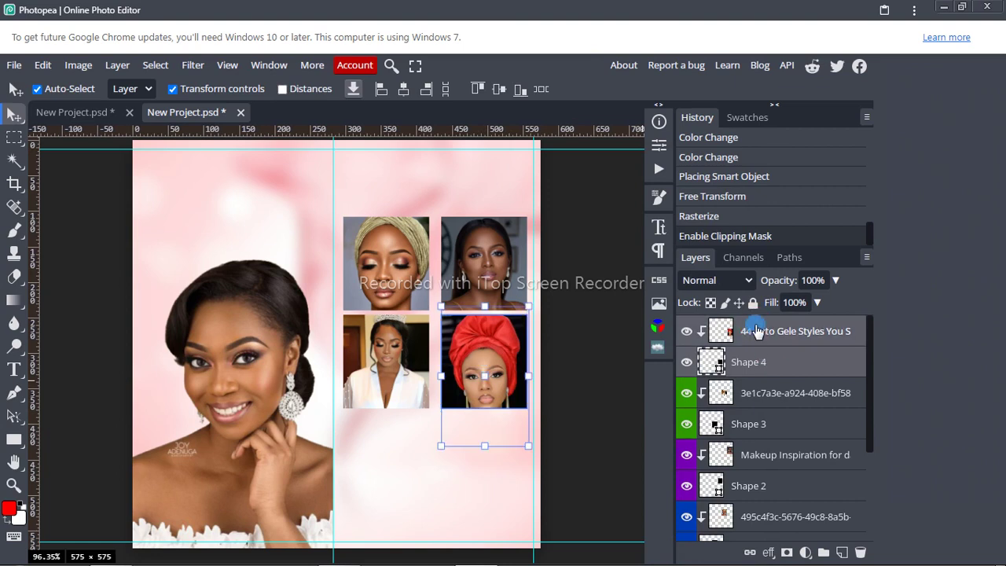
pyautogui.rightClick(758, 330)
pyautogui.moveTo(694, 551)
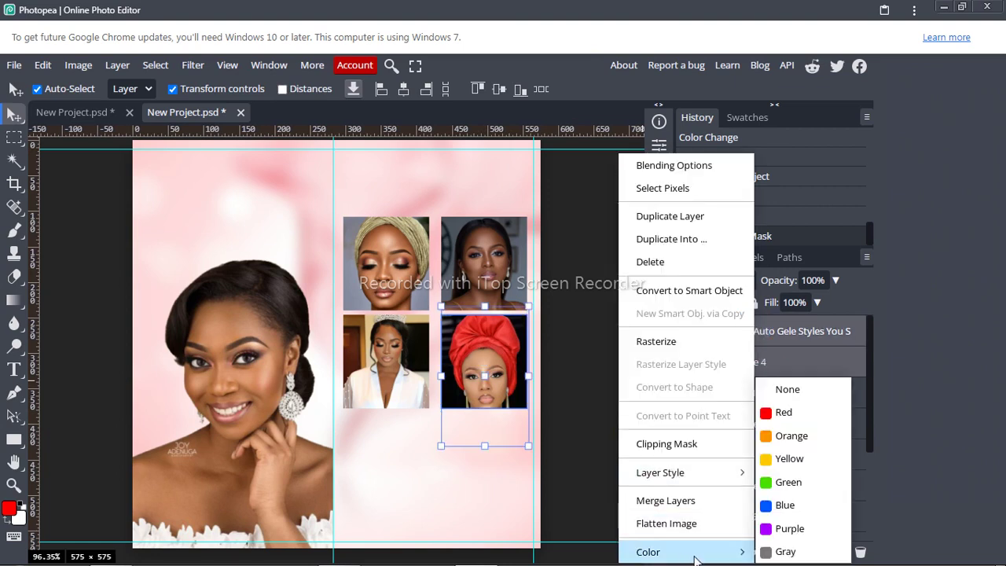
pyautogui.click(780, 437)
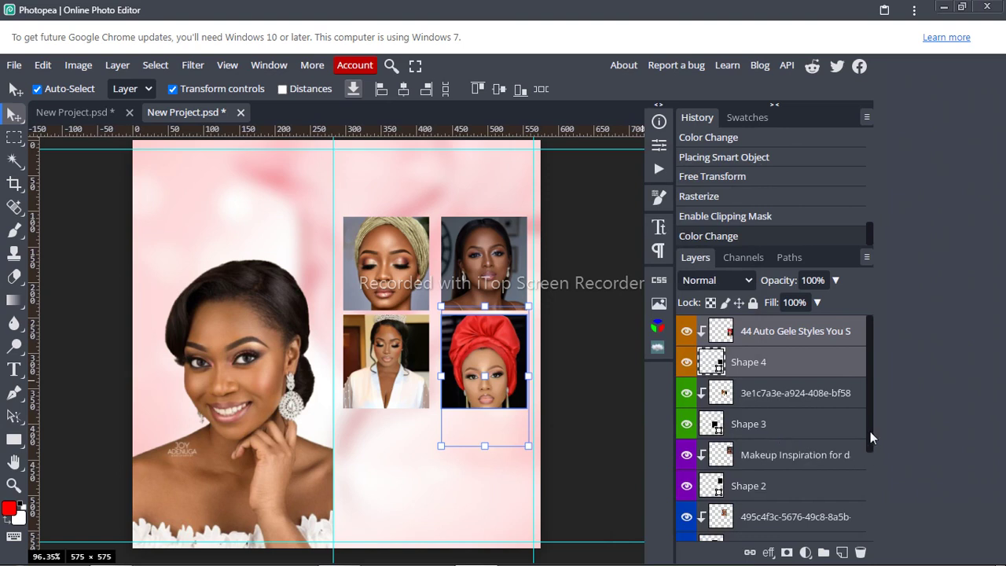
pyautogui.moveTo(871, 432); pyautogui.dragTo(877, 460)
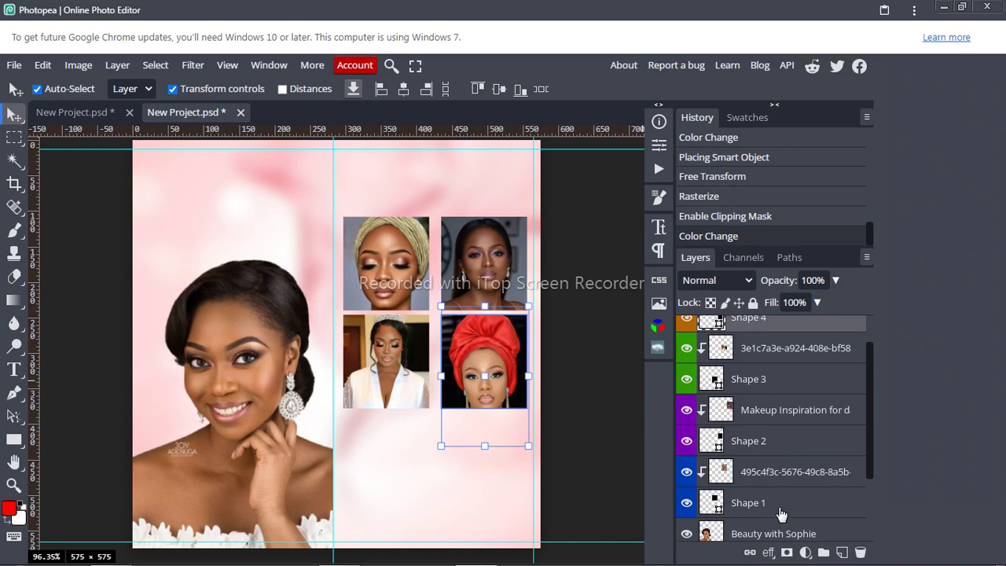
# Step: Add a 3 px near-white outside stroke and a drop shadow to Shape 1's layer style
pyautogui.rightClick(779, 506)
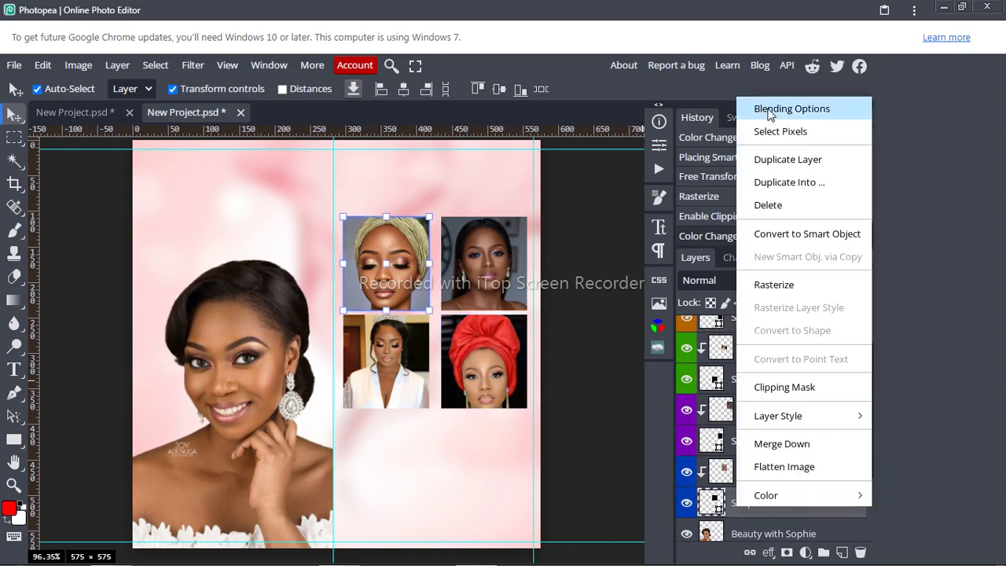
pyautogui.click(791, 109)
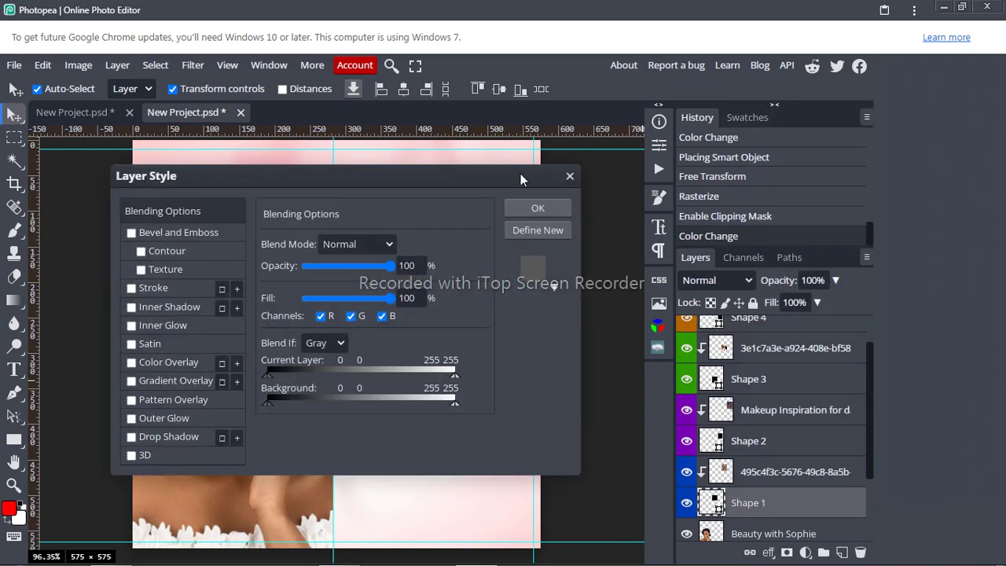
pyautogui.moveTo(520, 176)
pyautogui.mouseDown()
pyautogui.moveTo(662, 117)
pyautogui.moveTo(785, 29)
pyautogui.moveTo(864, 225)
pyautogui.moveTo(894, 165)
pyautogui.mouseUp()
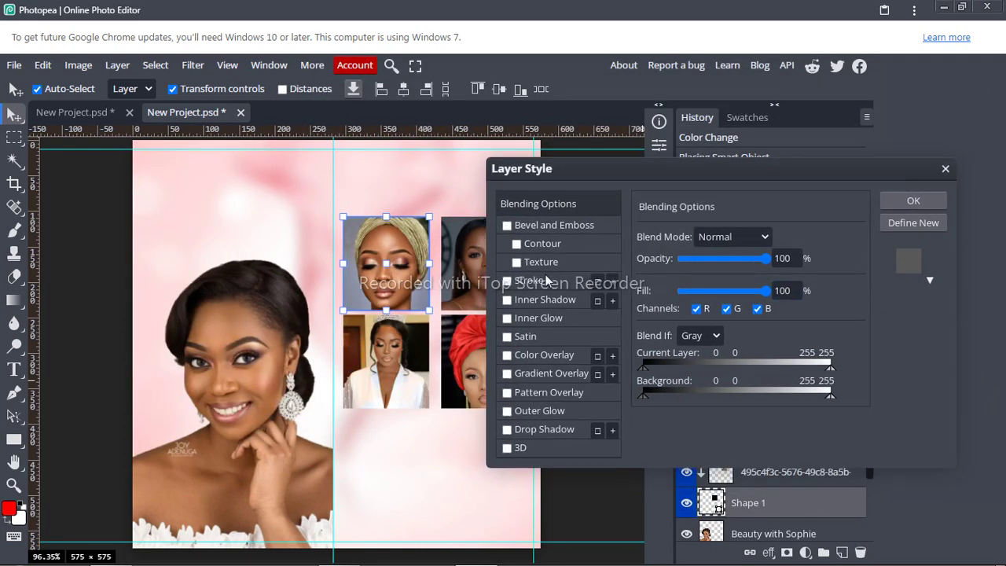
pyautogui.click(506, 281)
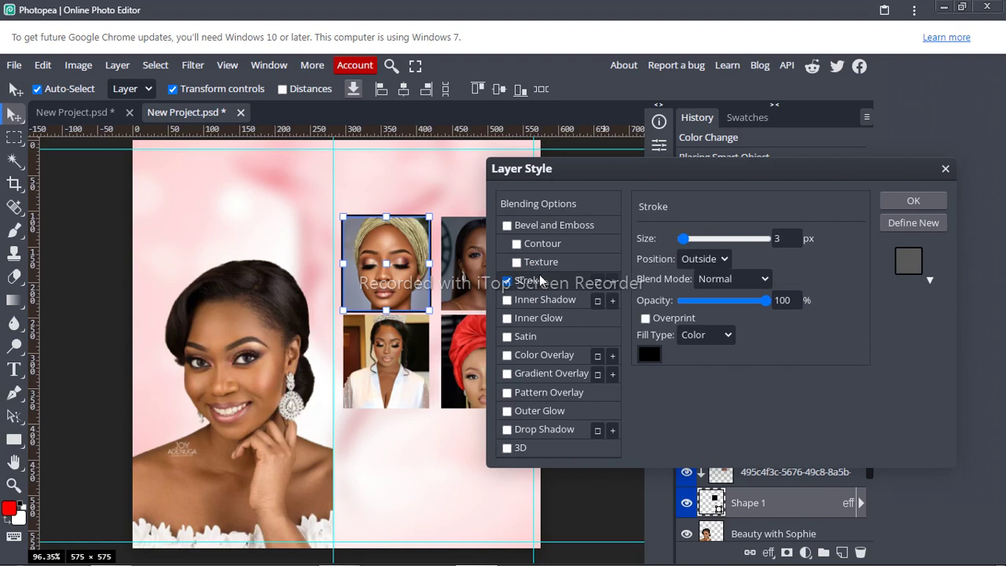
pyautogui.click(649, 353)
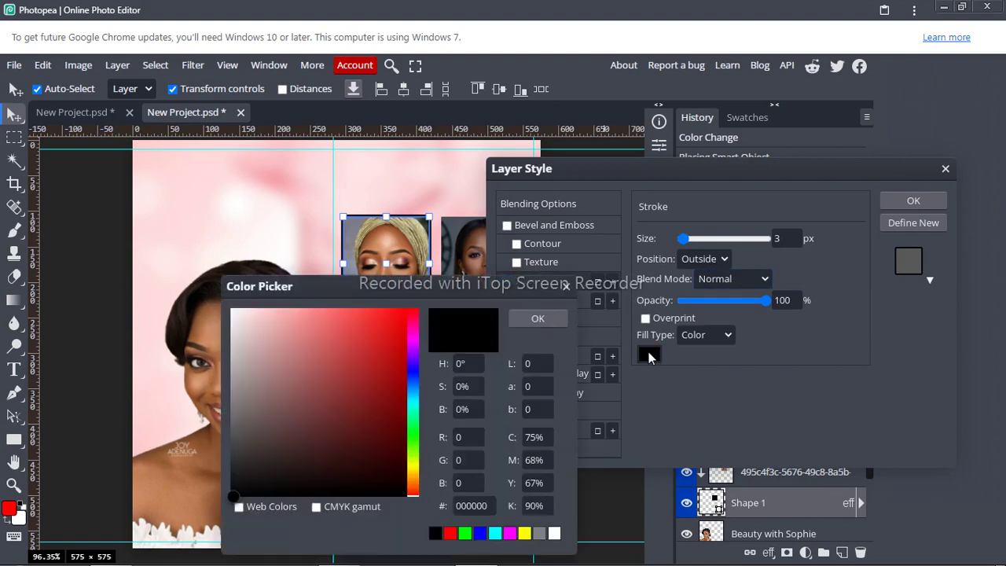
pyautogui.click(231, 310)
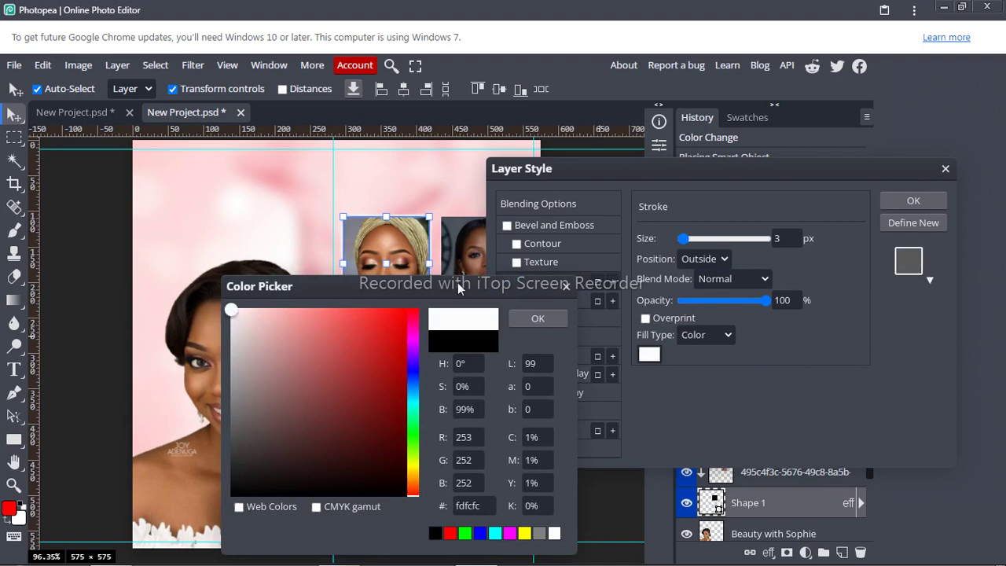
pyautogui.click(538, 318)
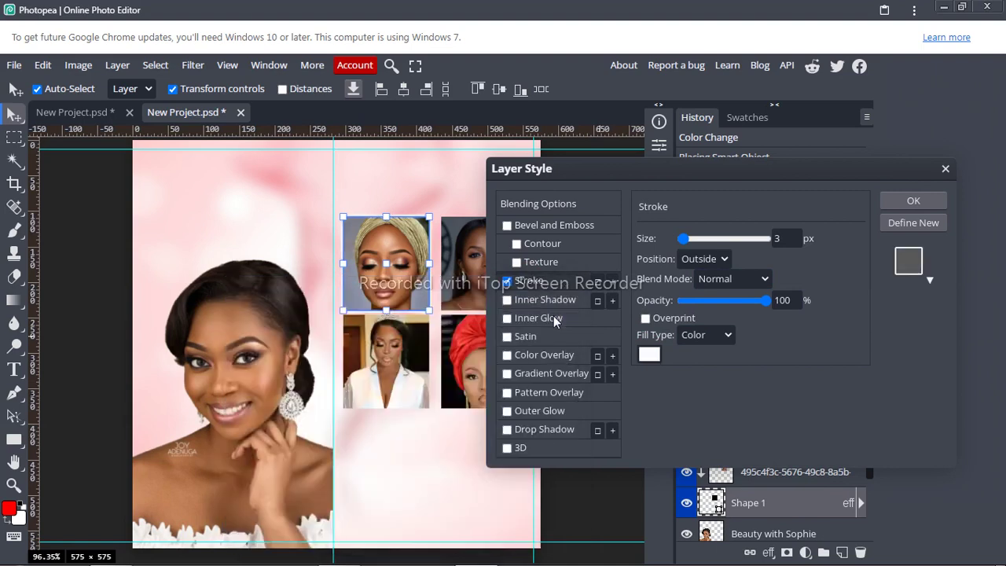
pyautogui.click(506, 430)
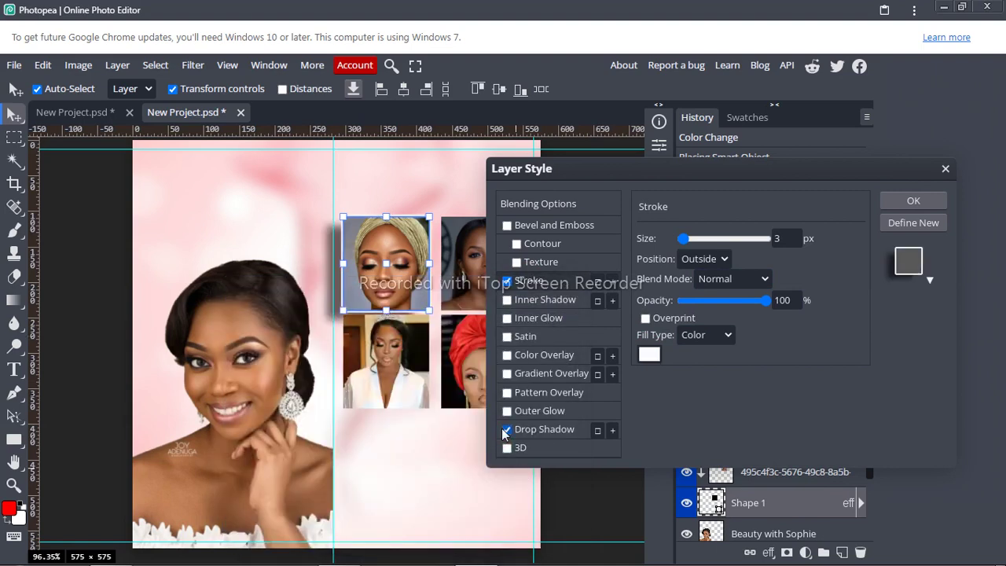
pyautogui.click(542, 430)
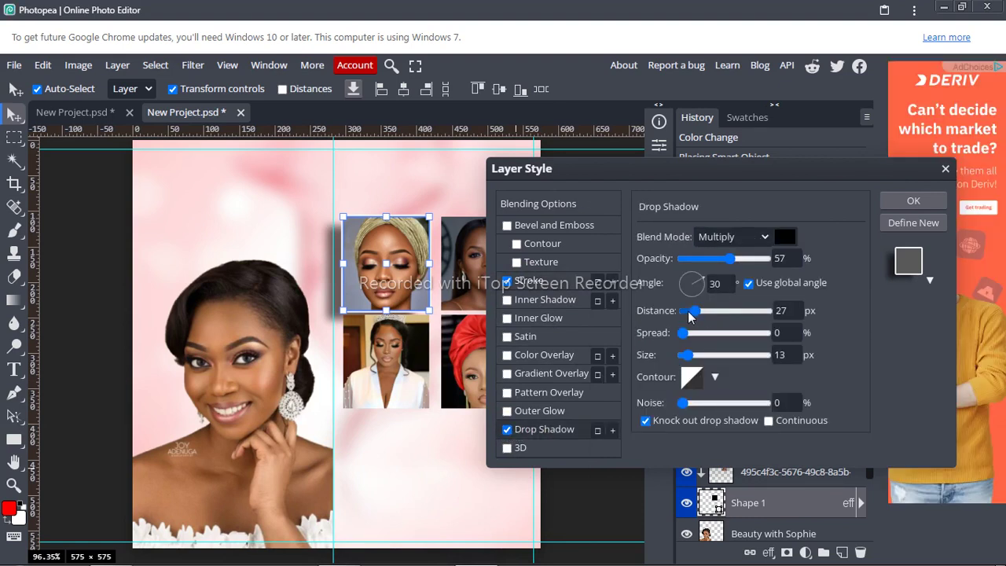
# Step: Tune the drop shadow's distance, noise and size, bringing the size to 31 px
pyautogui.moveTo(695, 312); pyautogui.dragTo(688, 314)
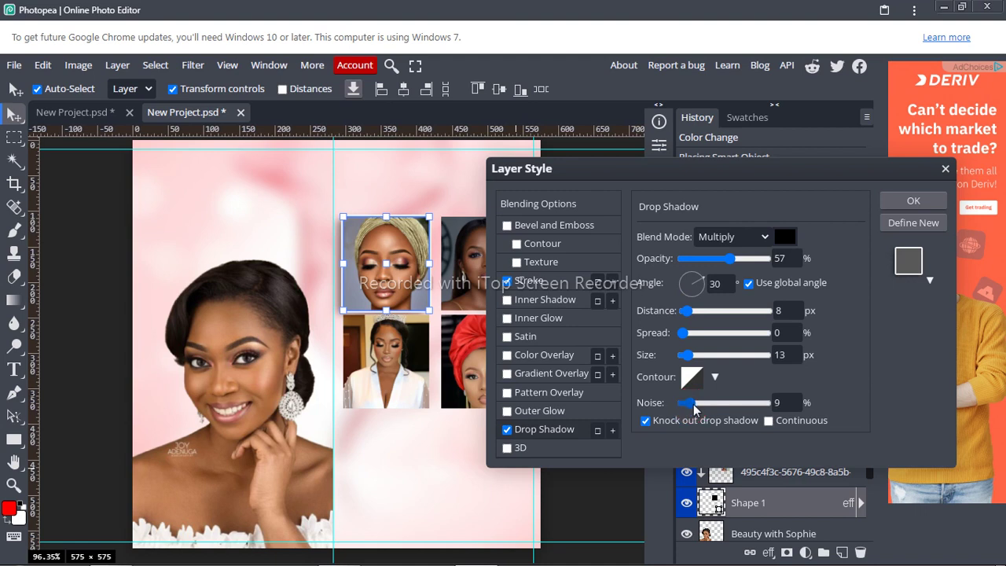
pyautogui.moveTo(688, 402); pyautogui.dragTo(697, 403)
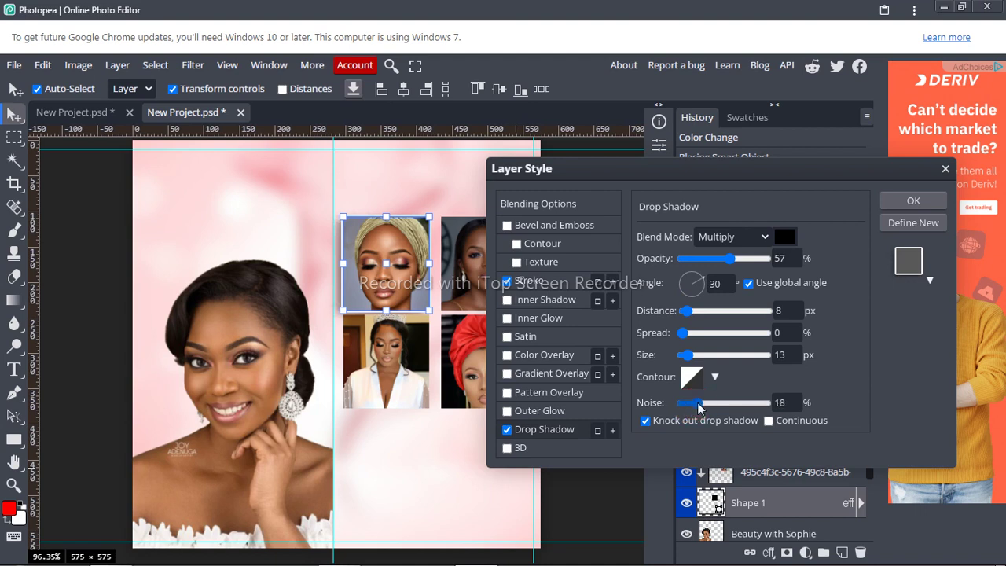
pyautogui.click(682, 311)
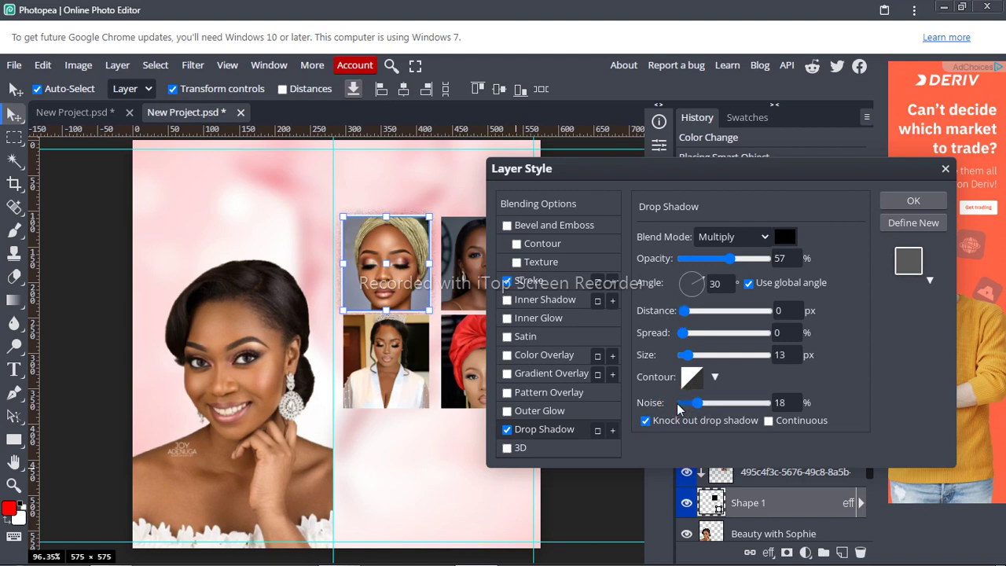
pyautogui.click(706, 355)
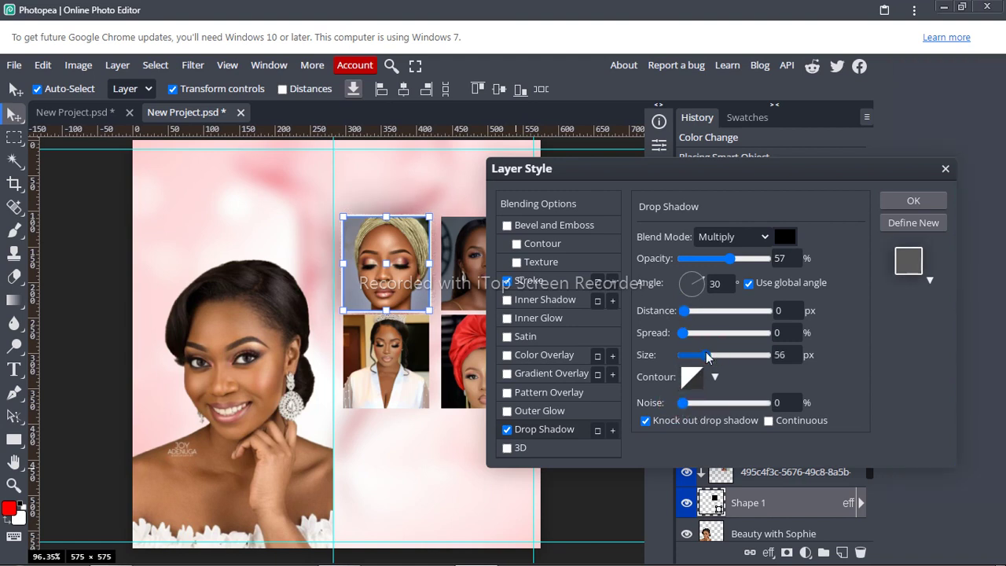
pyautogui.moveTo(698, 358); pyautogui.dragTo(696, 360)
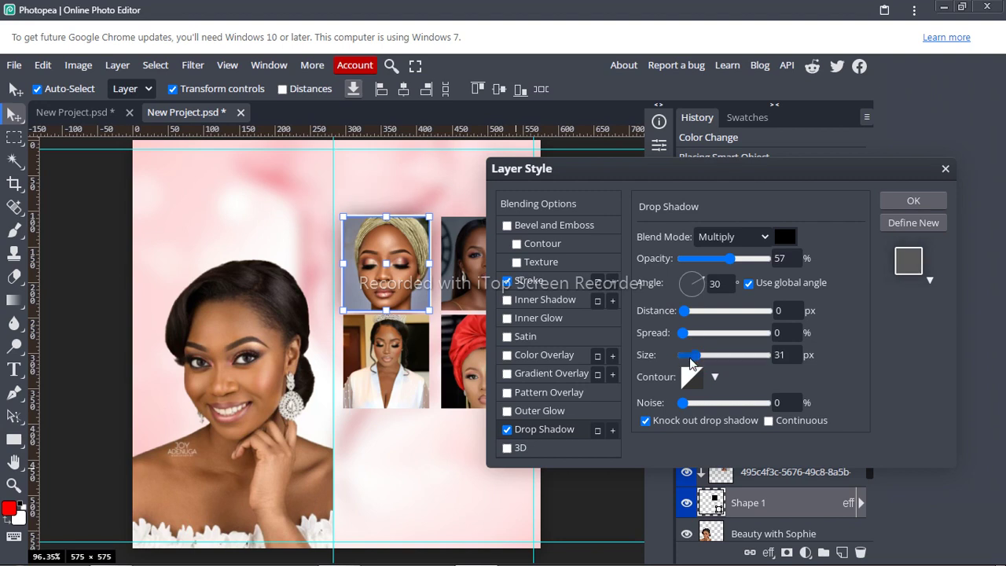
pyautogui.click(689, 312)
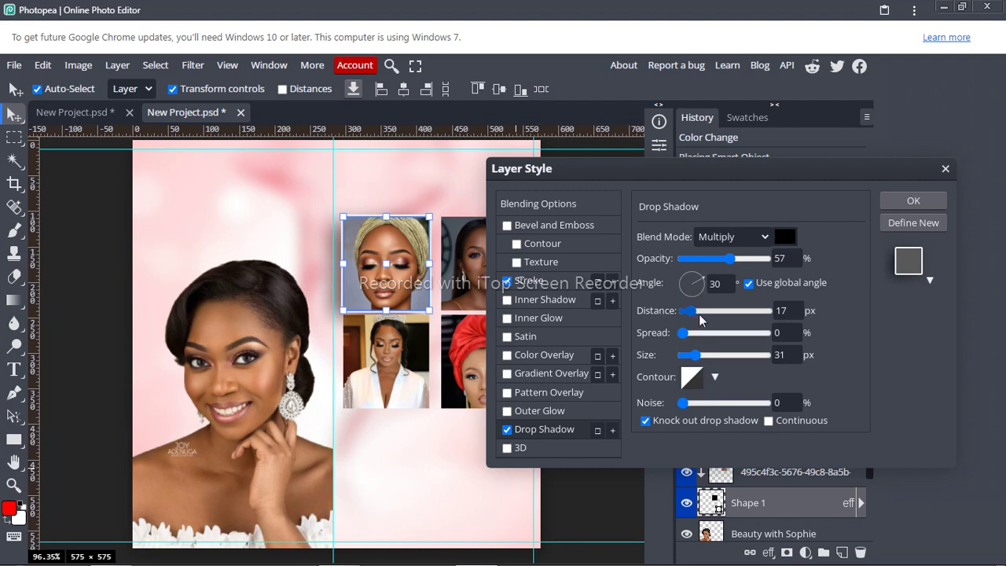
pyautogui.click(792, 309)
pyautogui.moveTo(792, 309); pyautogui.dragTo(748, 307)
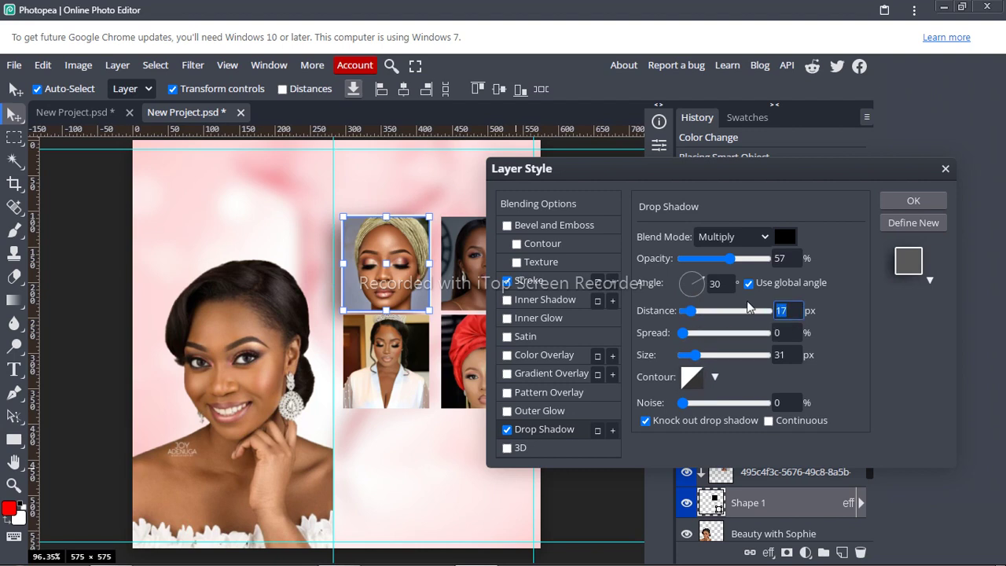
# Step: Set the drop shadow to 70% opacity and 0 px distance, and apply the style
pyautogui.write('9')
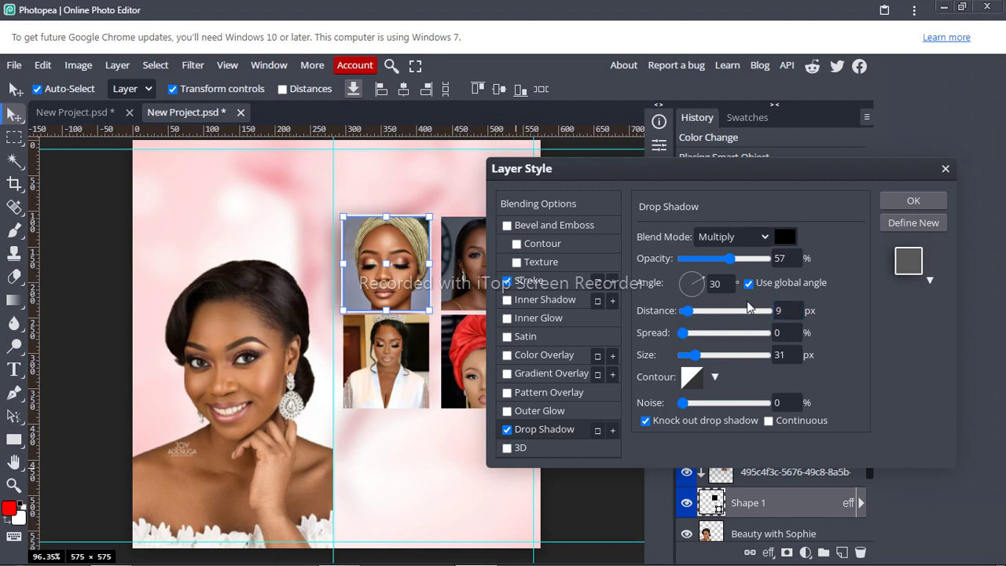
pyautogui.click(740, 259)
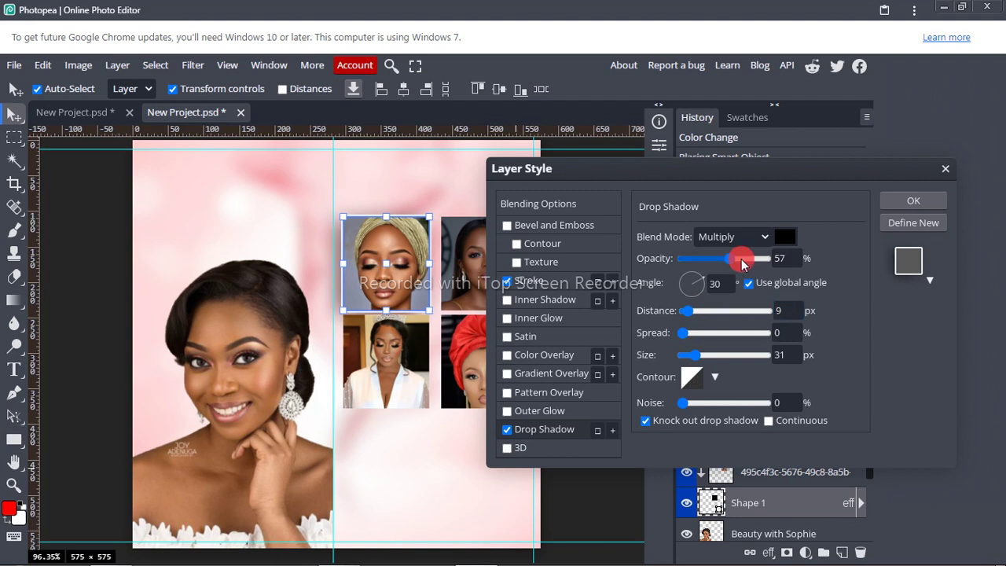
pyautogui.moveTo(740, 259); pyautogui.dragTo(742, 259)
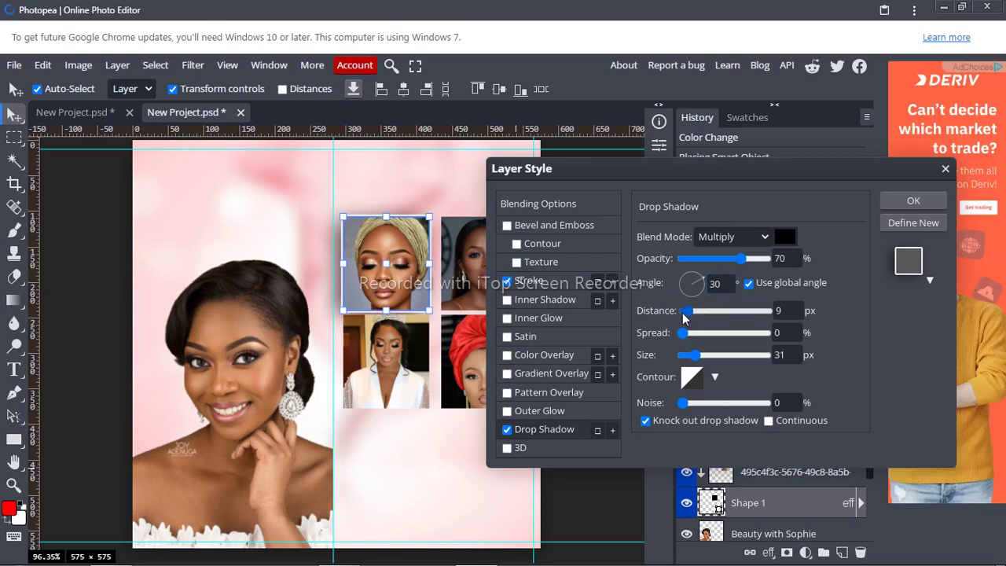
pyautogui.click(800, 310)
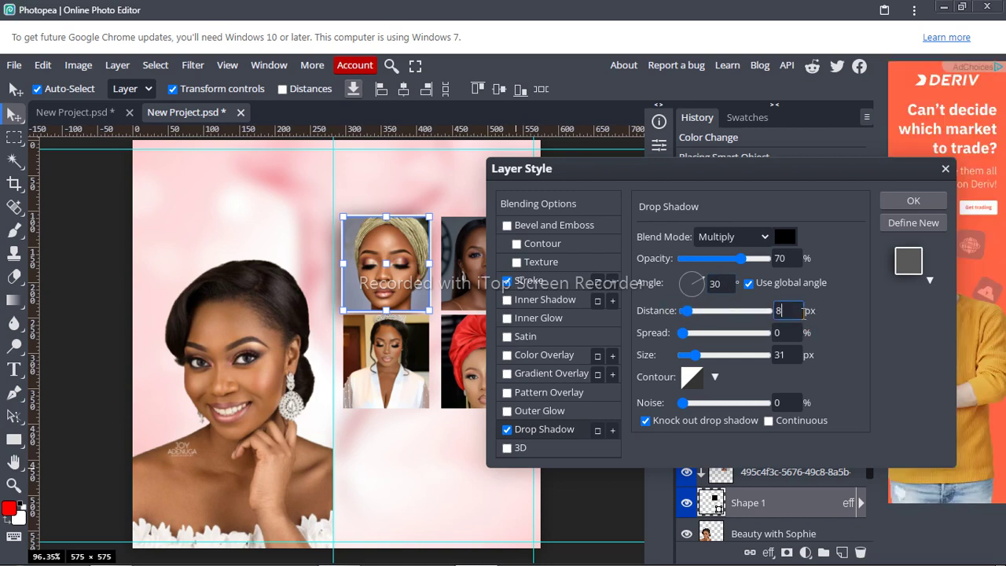
pyautogui.write('6')
pyautogui.press('BackSpace')
pyautogui.write('1')
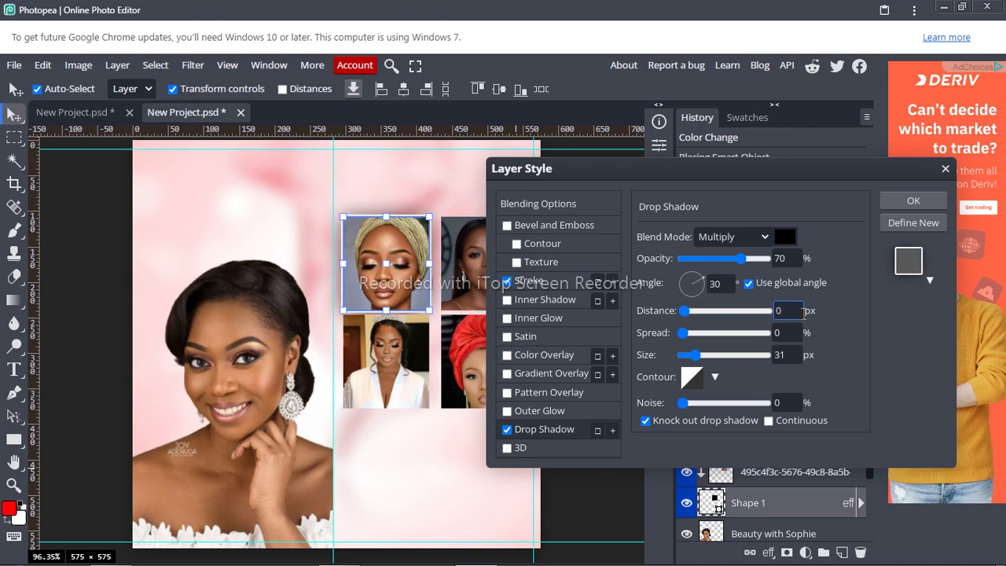
pyautogui.click(895, 204)
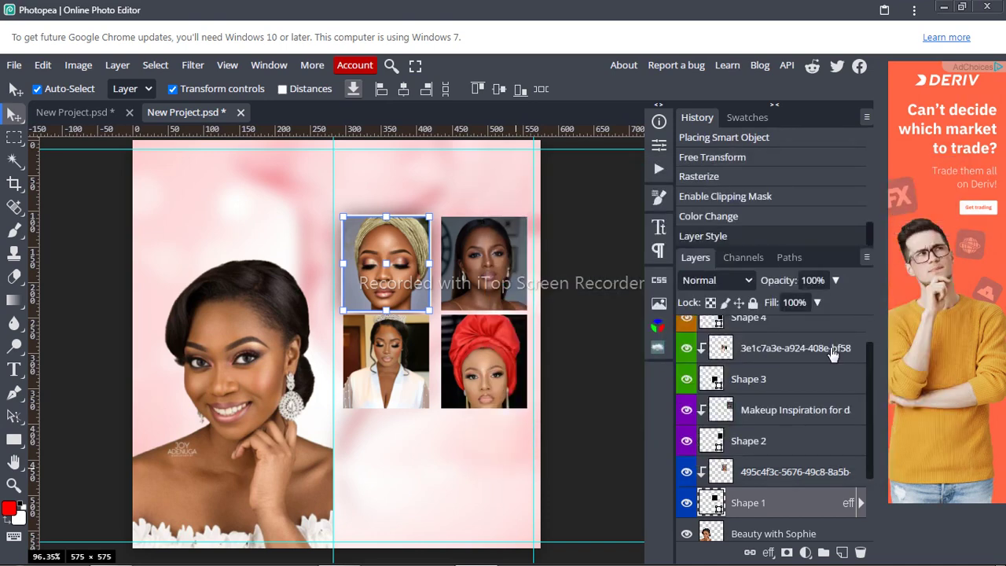
pyautogui.rightClick(847, 512)
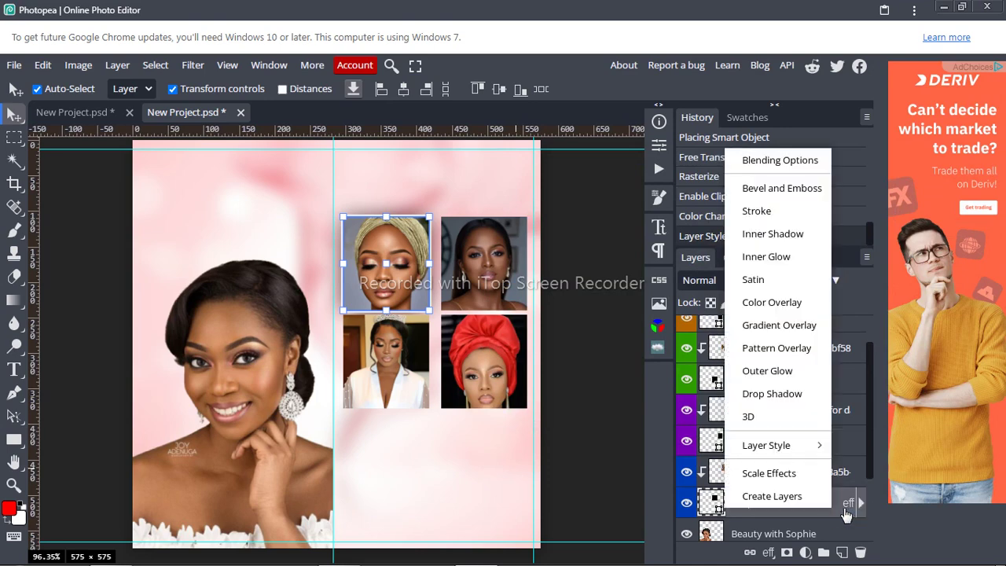
# Step: Copy Shape 1's layer style and paste it onto Shape 2
pyautogui.moveTo(797, 449)
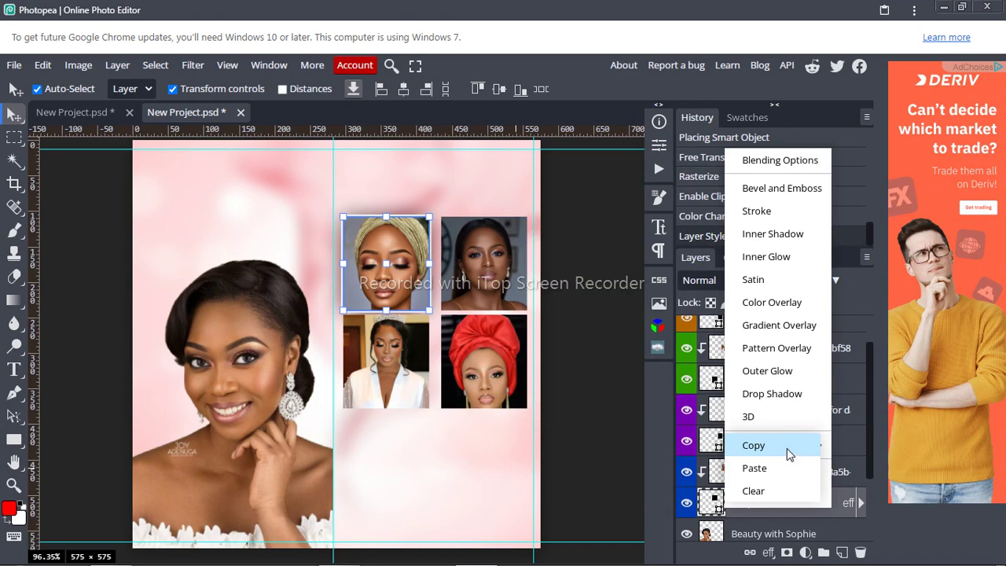
pyautogui.click(784, 447)
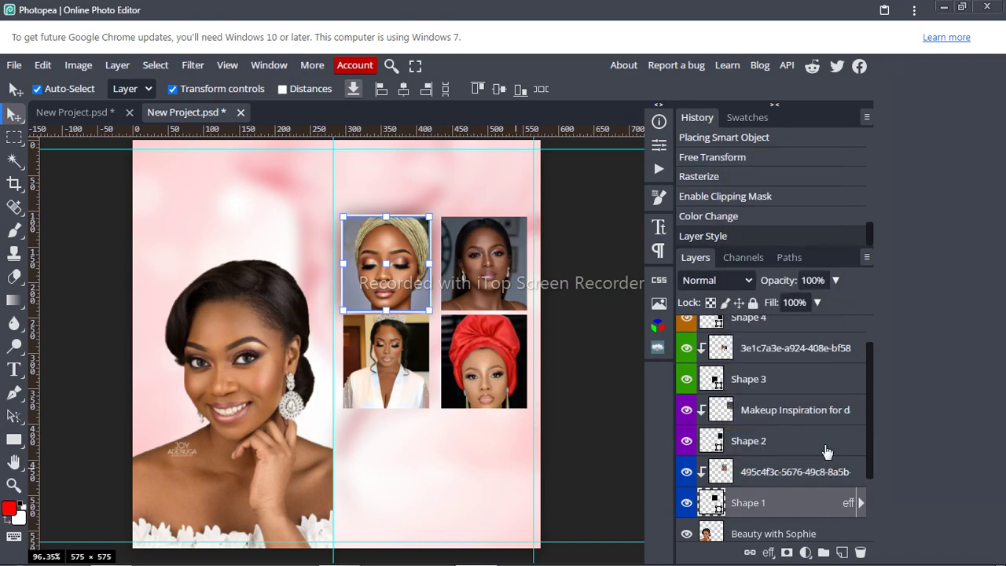
pyautogui.rightClick(799, 444)
pyautogui.rightClick(797, 444)
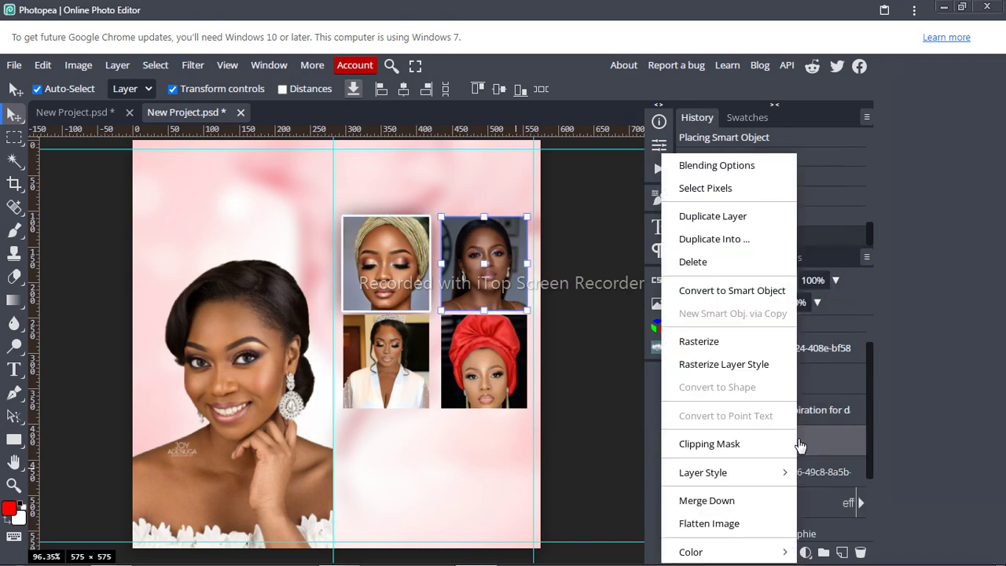
pyautogui.moveTo(756, 472)
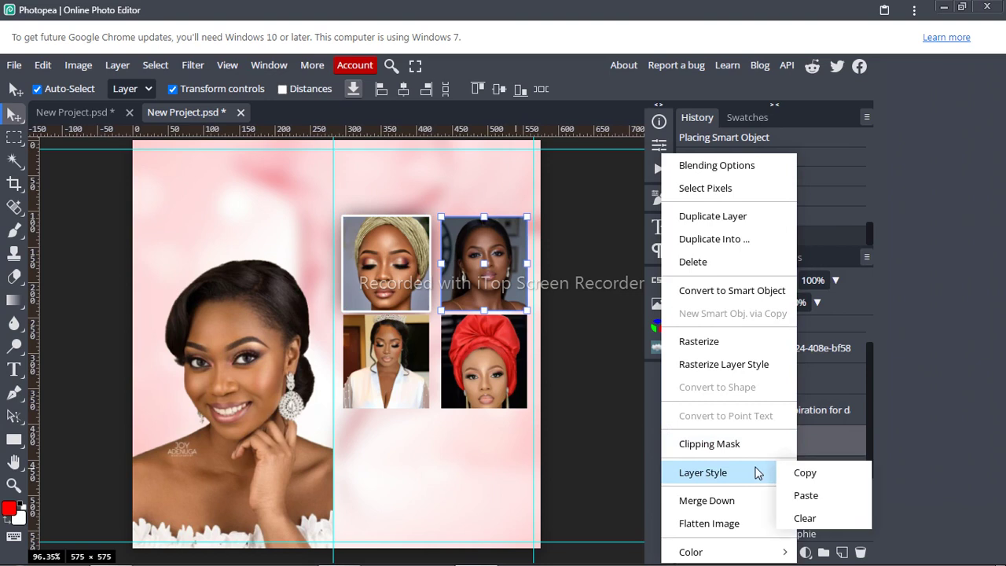
pyautogui.click(809, 495)
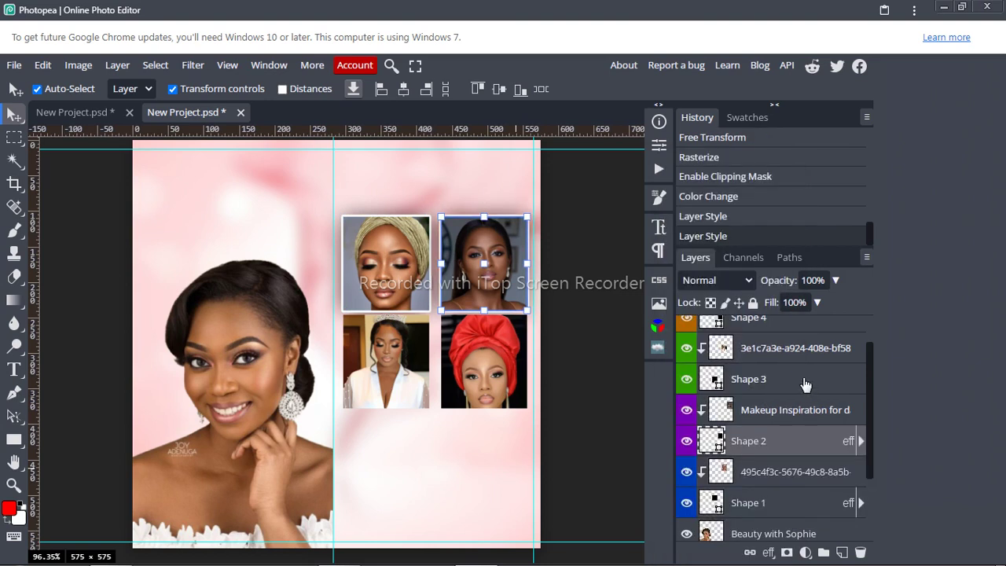
# Step: Paste the same white outline and drop shadow style onto Shape 3 and Shape 4
pyautogui.rightClick(804, 382)
pyautogui.moveTo(772, 478)
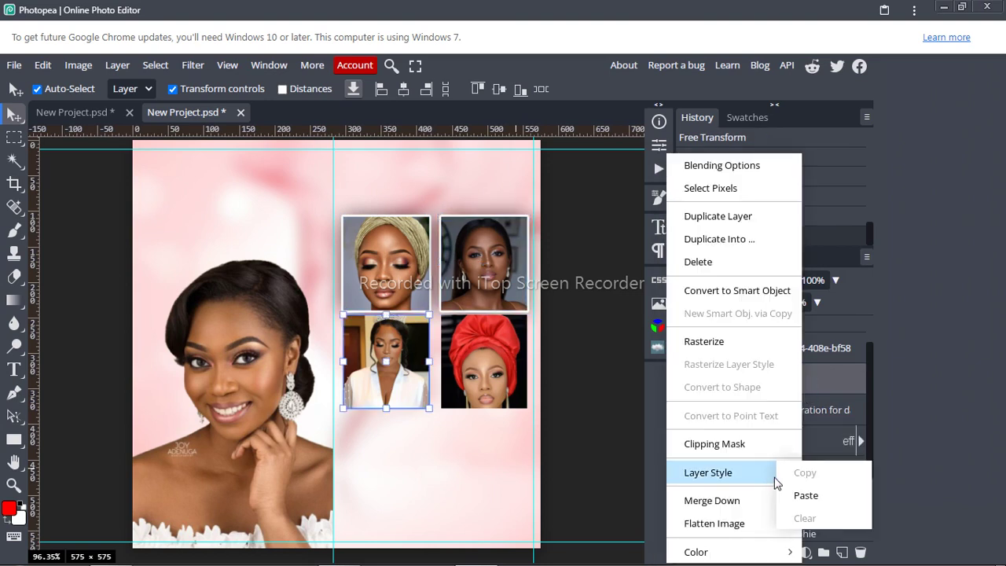
pyautogui.click(806, 496)
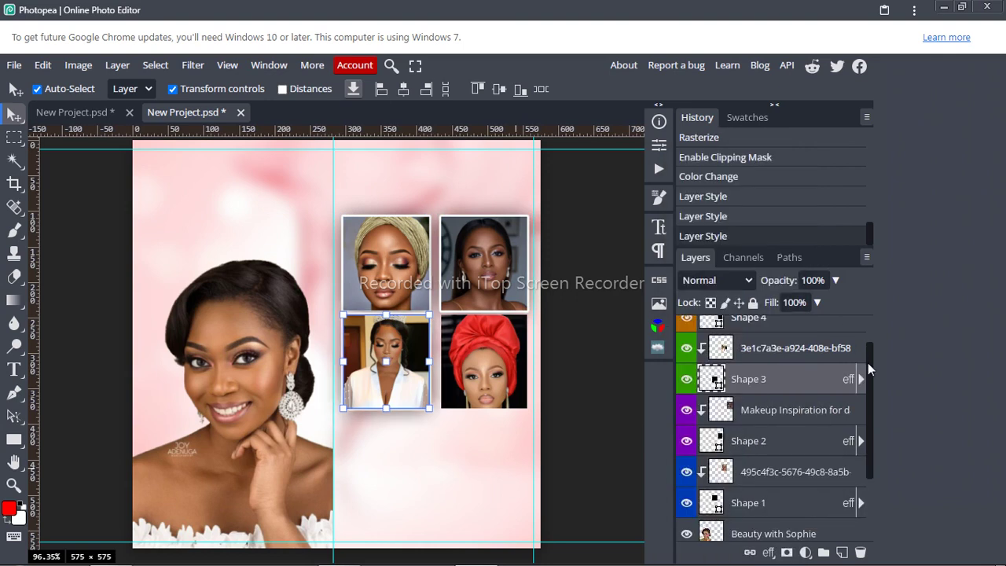
pyautogui.moveTo(868, 362); pyautogui.dragTo(868, 338)
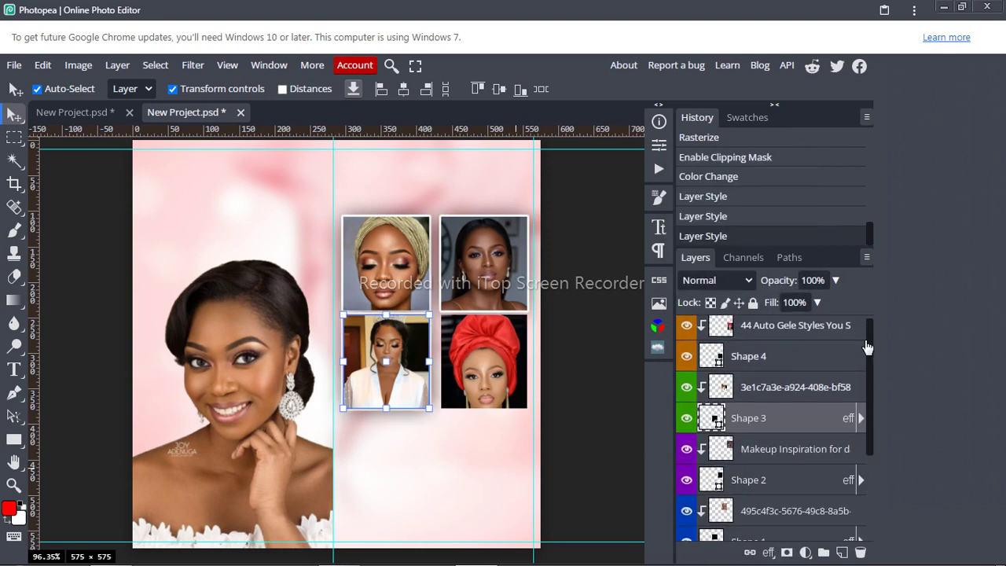
pyautogui.rightClick(788, 364)
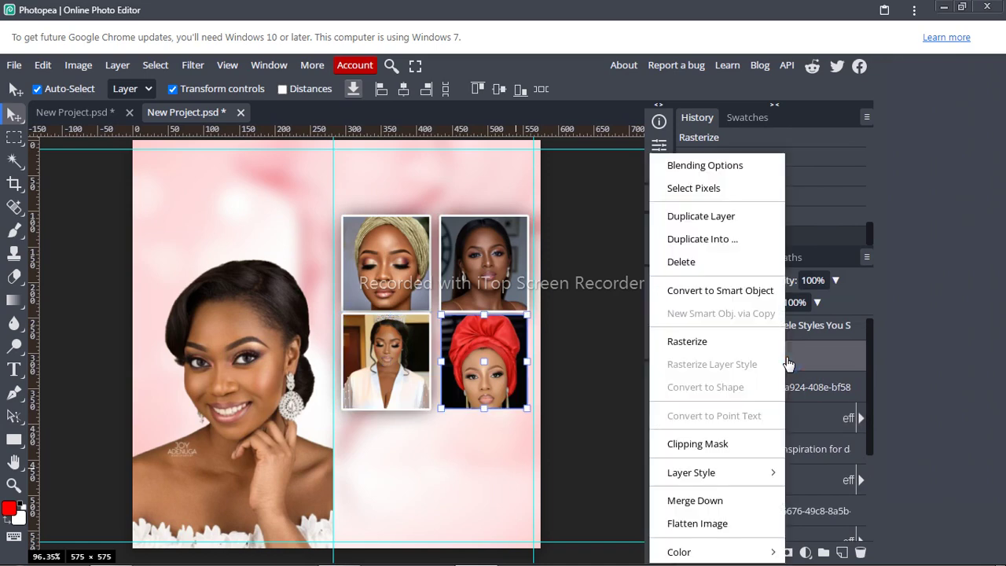
pyautogui.moveTo(766, 472)
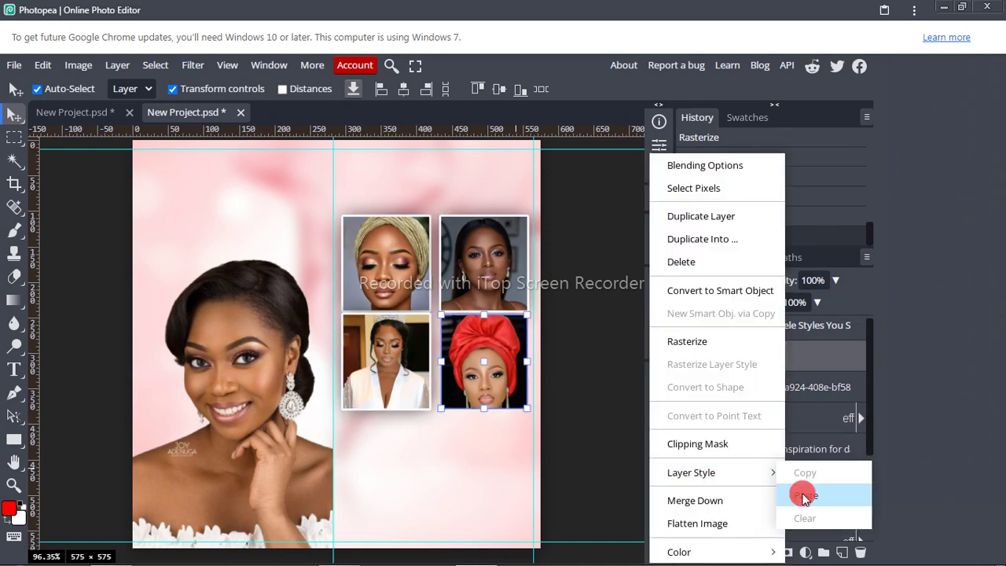
pyautogui.click(803, 495)
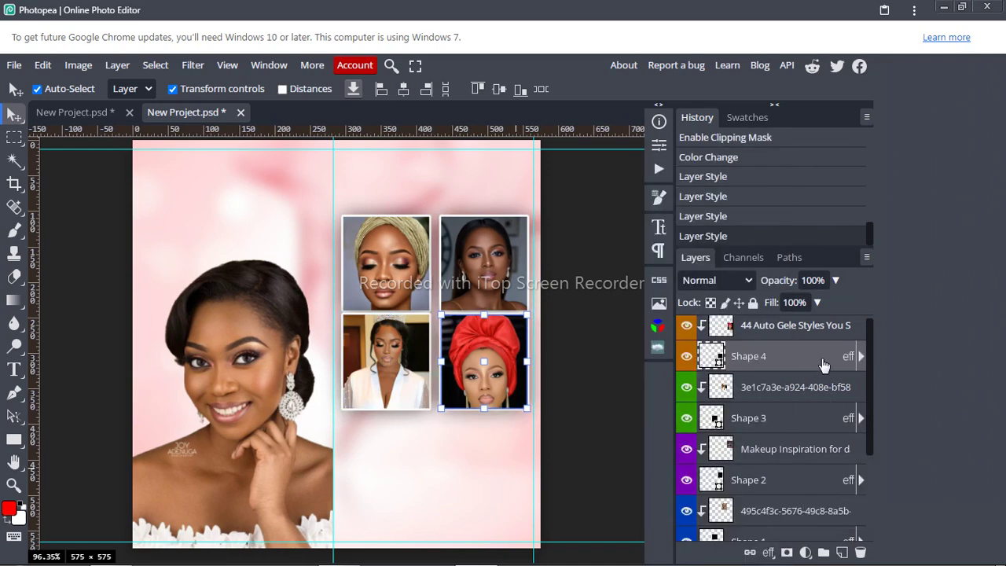
pyautogui.moveTo(869, 366); pyautogui.dragTo(865, 356)
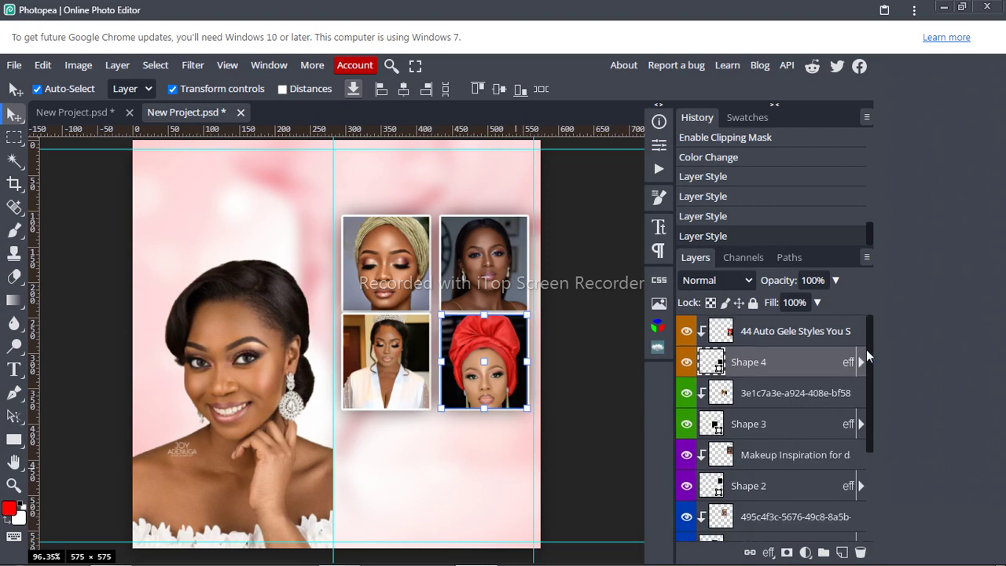
pyautogui.click(813, 336)
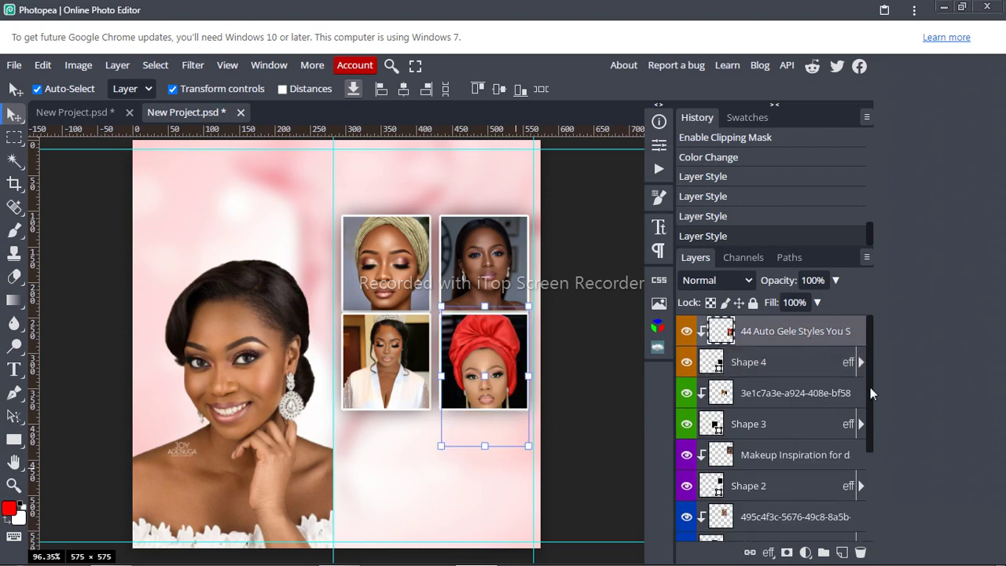
pyautogui.moveTo(870, 393); pyautogui.dragTo(873, 454)
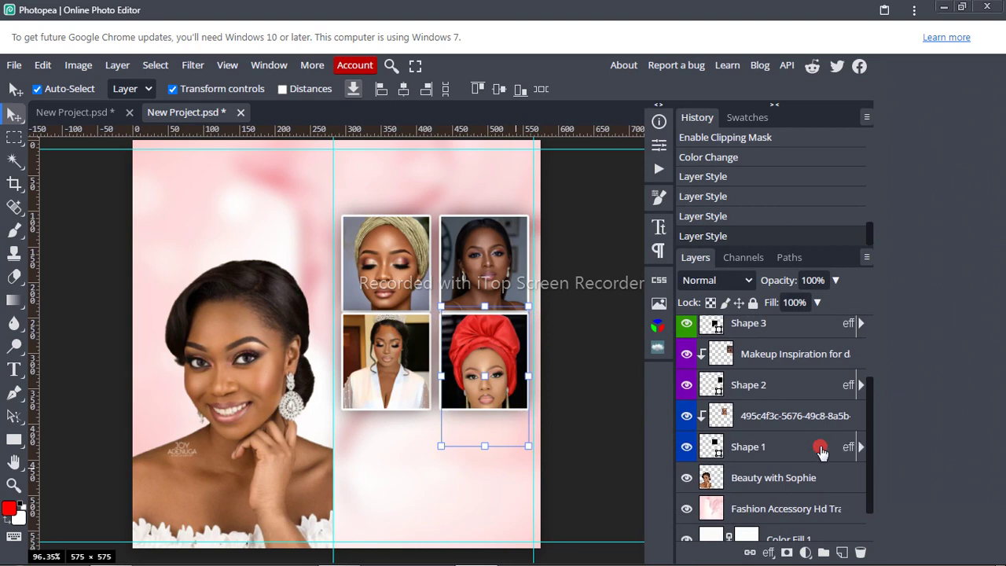
# Step: Group layers Shape 3 through Shape 1 with Ctrl+G and rename the folder 'pic in shape'
pyautogui.keyDown('shift'); pyautogui.click(821, 452); pyautogui.keyUp('shift')
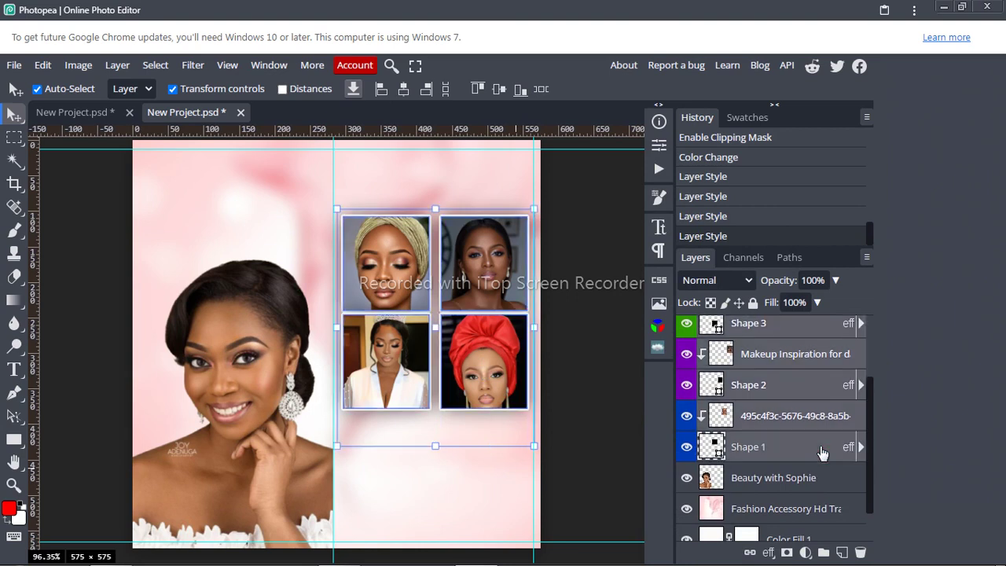
pyautogui.hotkey('ctrl', 'g')
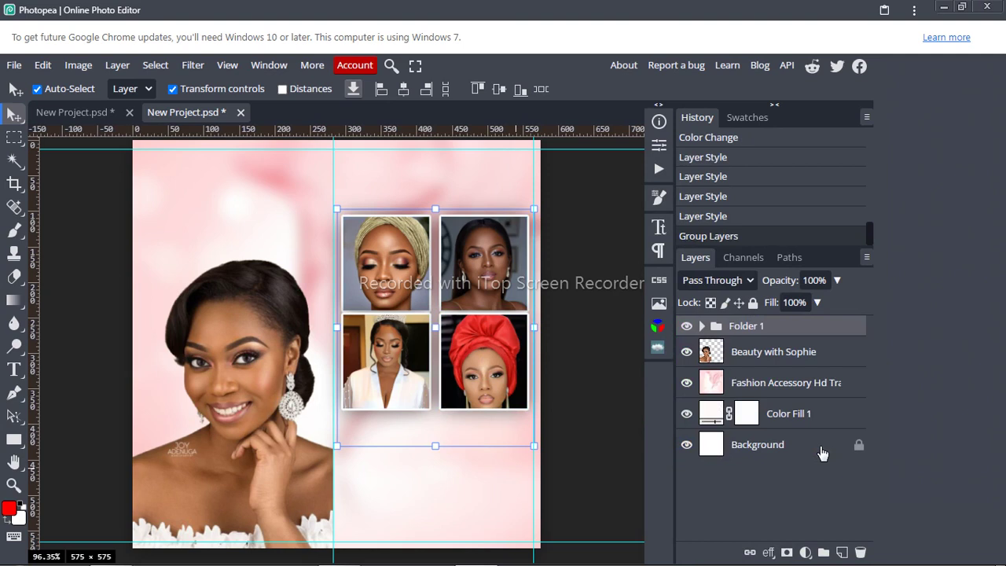
pyautogui.doubleClick(750, 327)
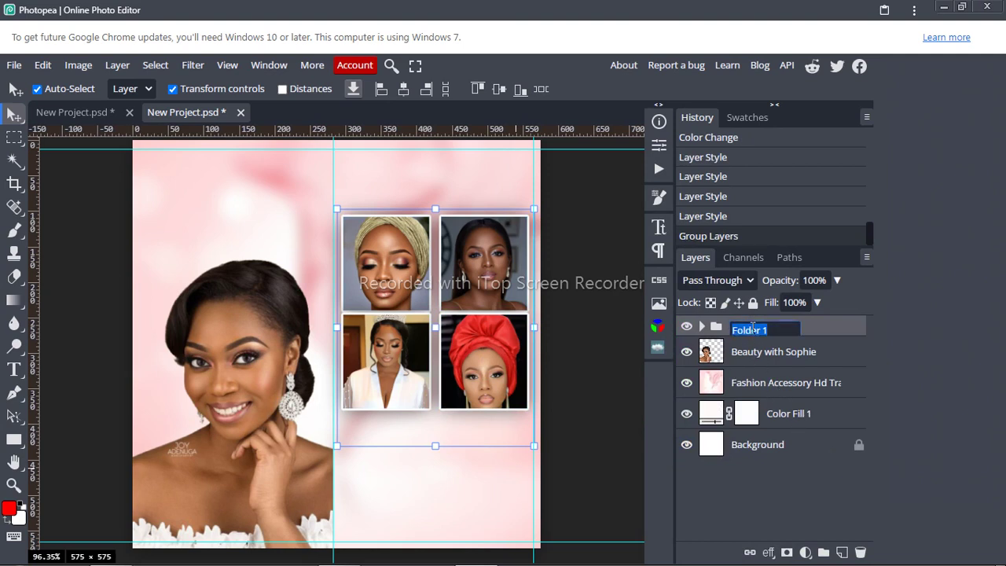
pyautogui.write('pic in shape')
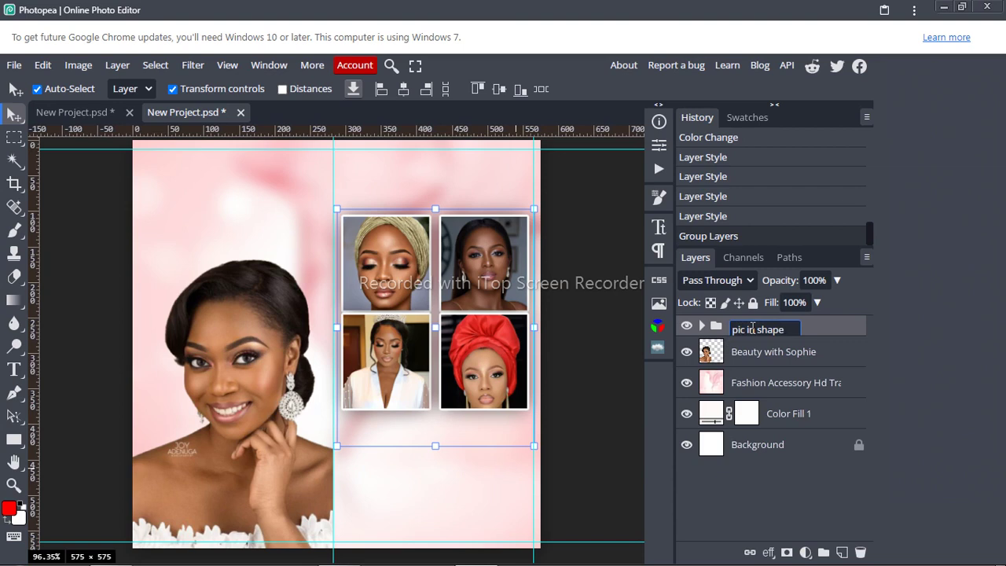
pyautogui.press('Return')
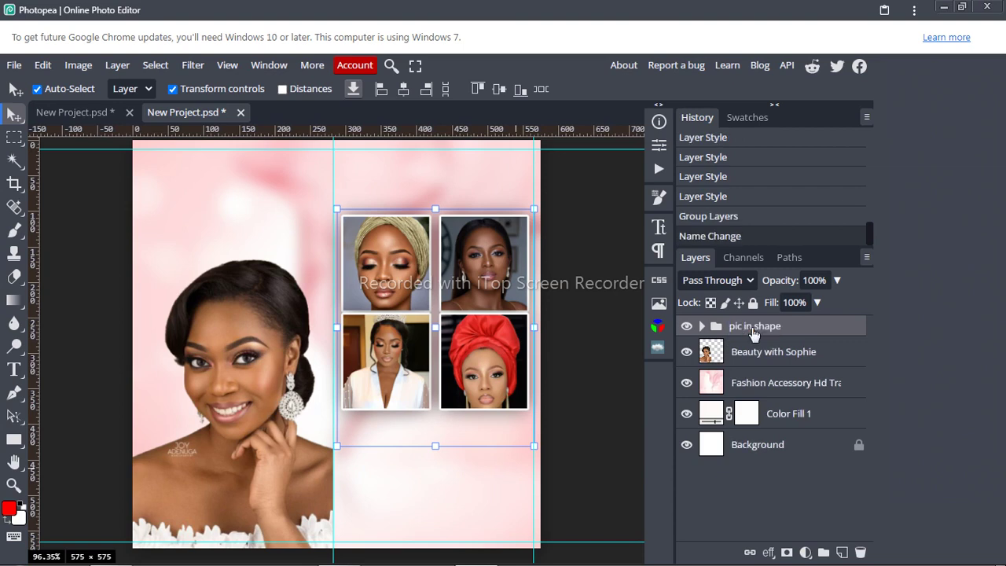
# Step: Group Color Fill 1 and the Fashion Accessory layer into a folder named 'Background'
pyautogui.click(788, 420)
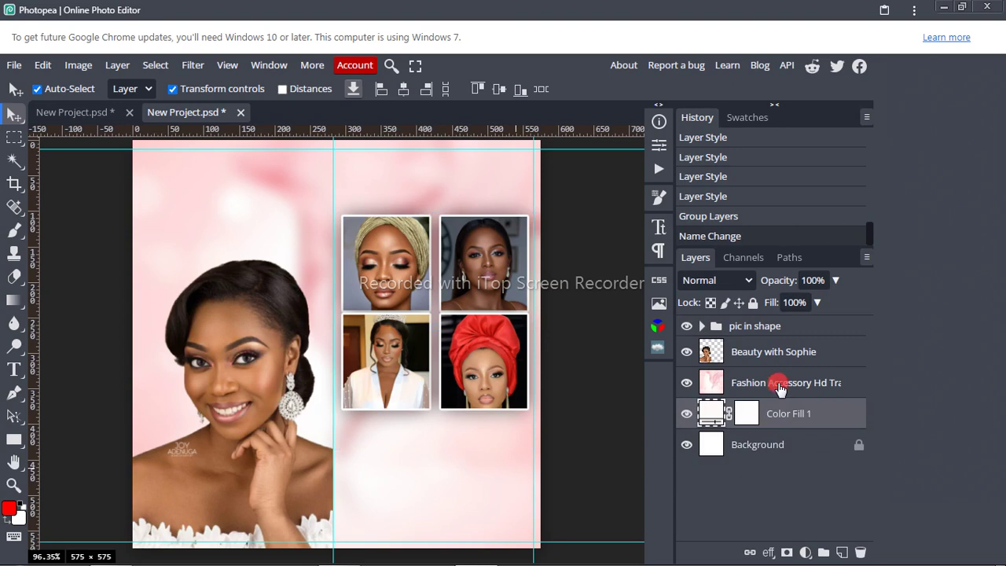
pyautogui.keyDown('shift'); pyautogui.click(779, 387); pyautogui.keyUp('shift')
pyautogui.hotkey('ctrl', 'g')
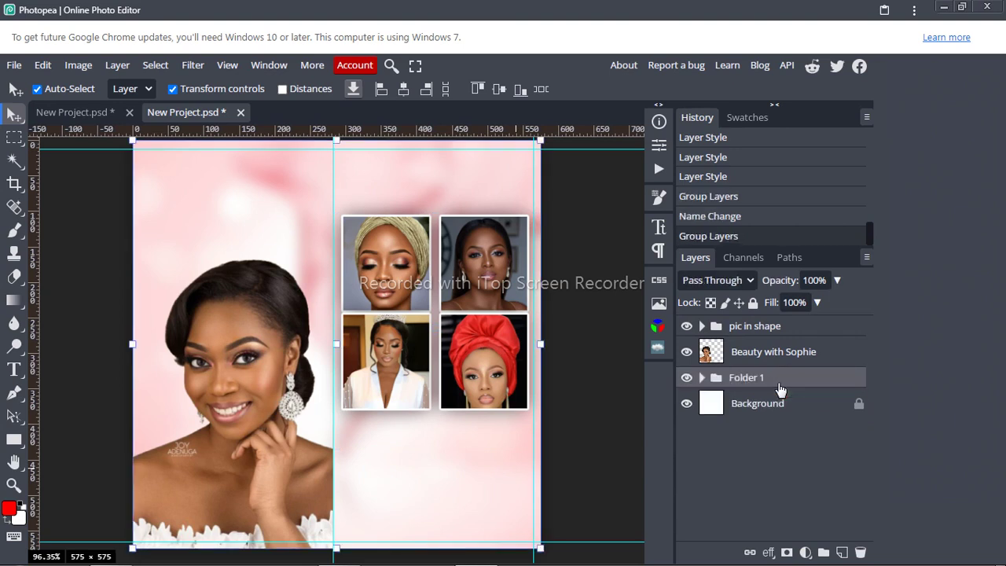
pyautogui.doubleClick(746, 379)
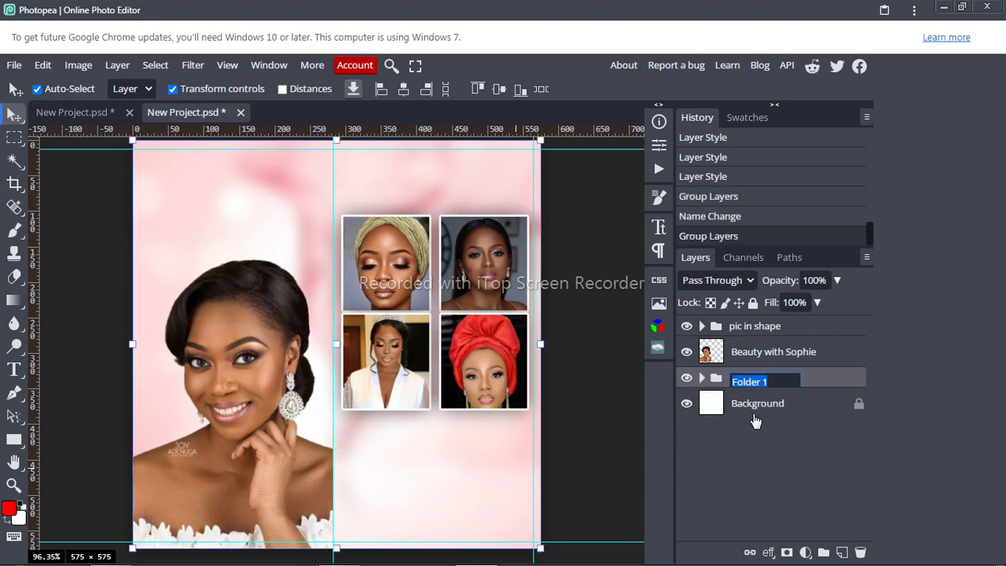
pyautogui.click(754, 406)
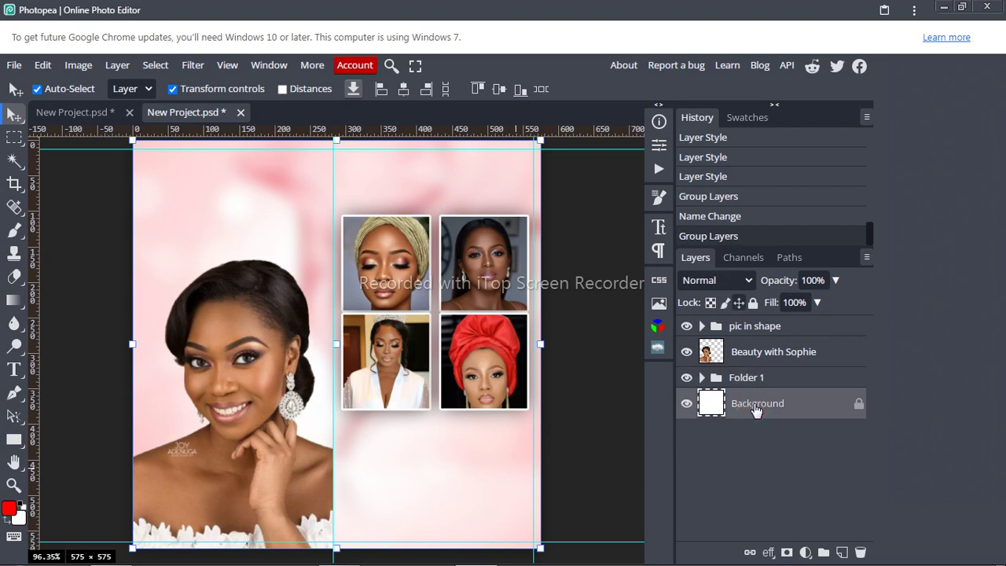
pyautogui.doubleClick(764, 406)
pyautogui.hotkey('ctrl', 'c')
pyautogui.click(745, 381)
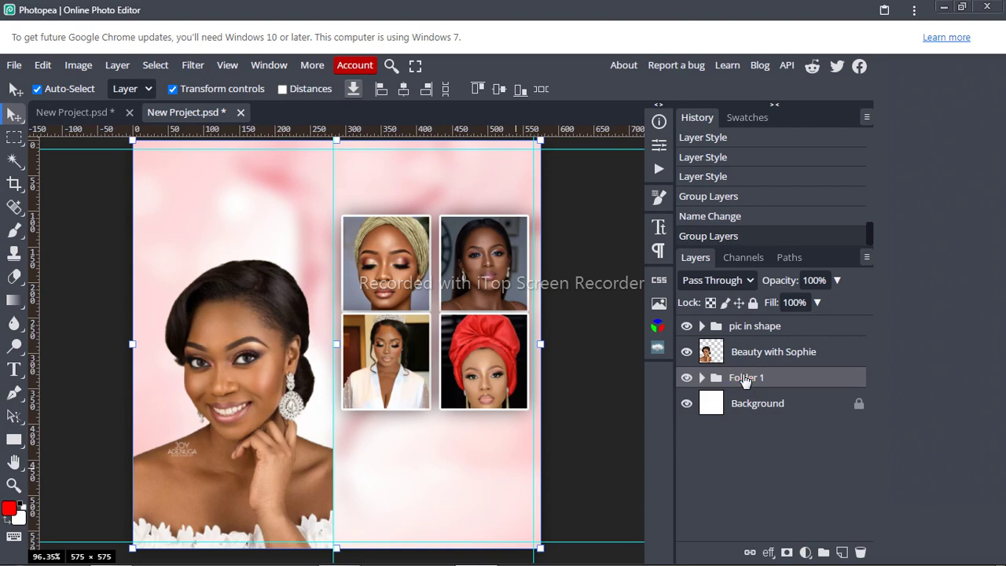
pyautogui.doubleClick(746, 378)
pyautogui.hotkey('ctrl', 'v')
pyautogui.press('Return')
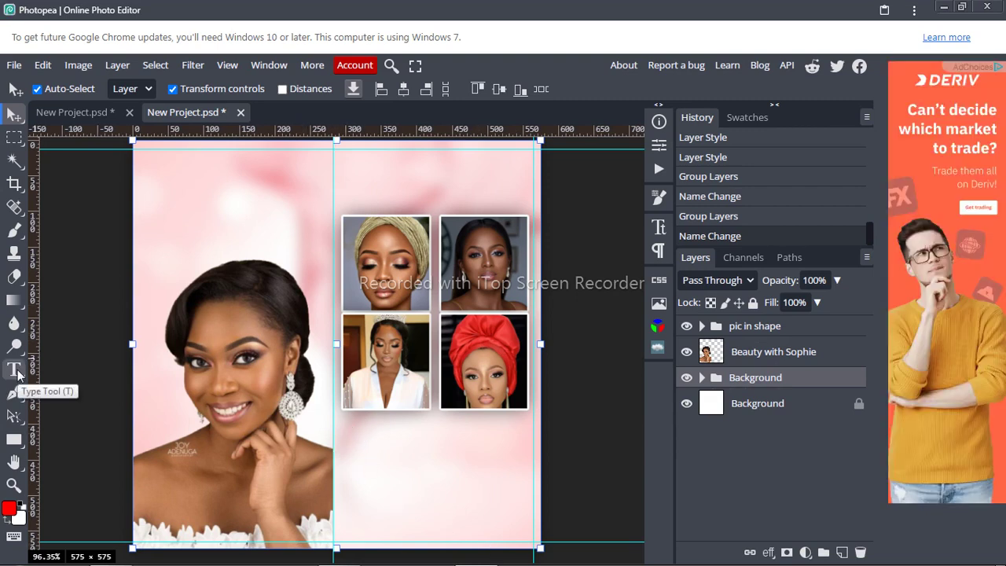
# Step: Place a vertical guide near the left edge and draw a black rectangle bar along the flyer's bottom
pyautogui.click(14, 441)
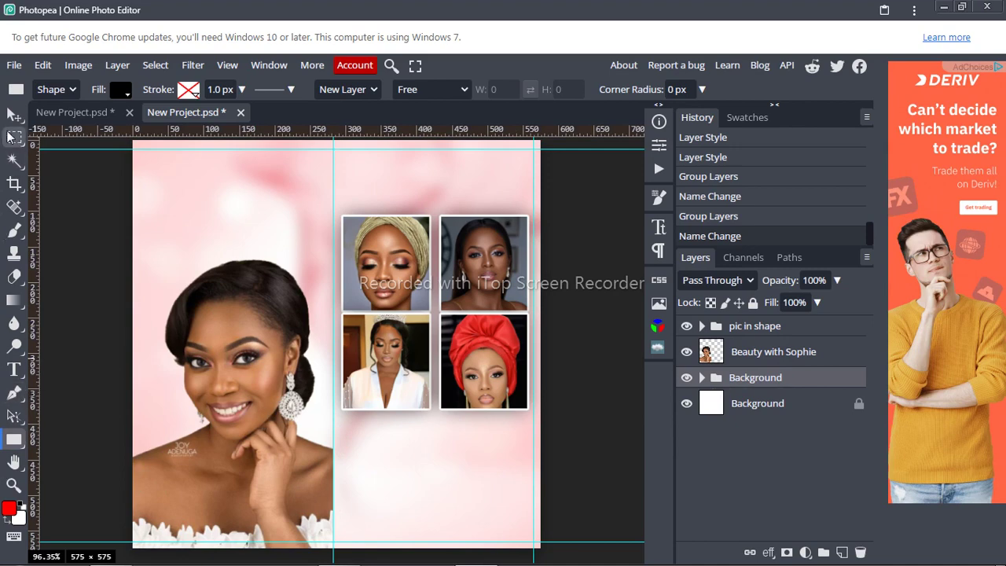
pyautogui.click(14, 115)
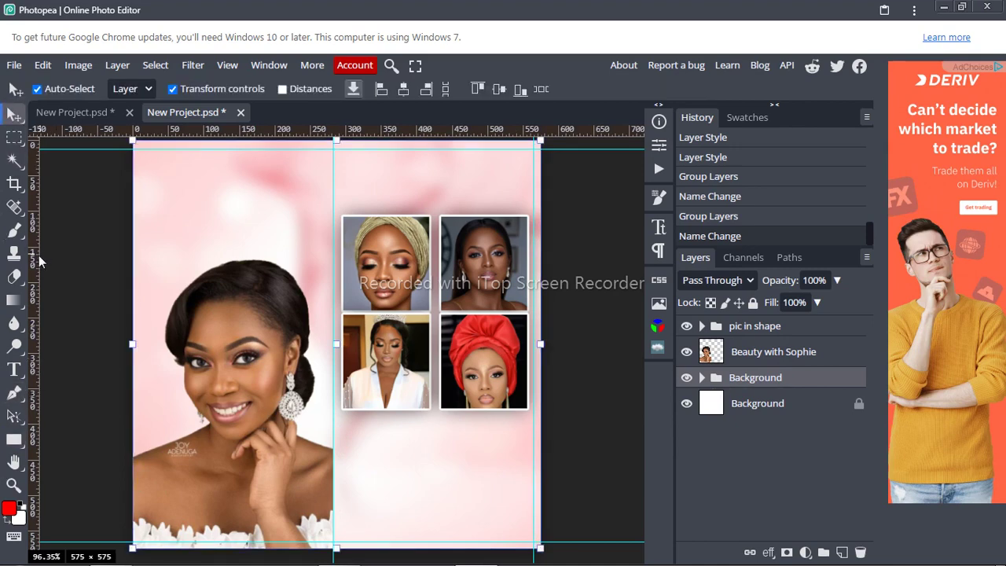
pyautogui.moveTo(38, 254); pyautogui.dragTo(147, 293)
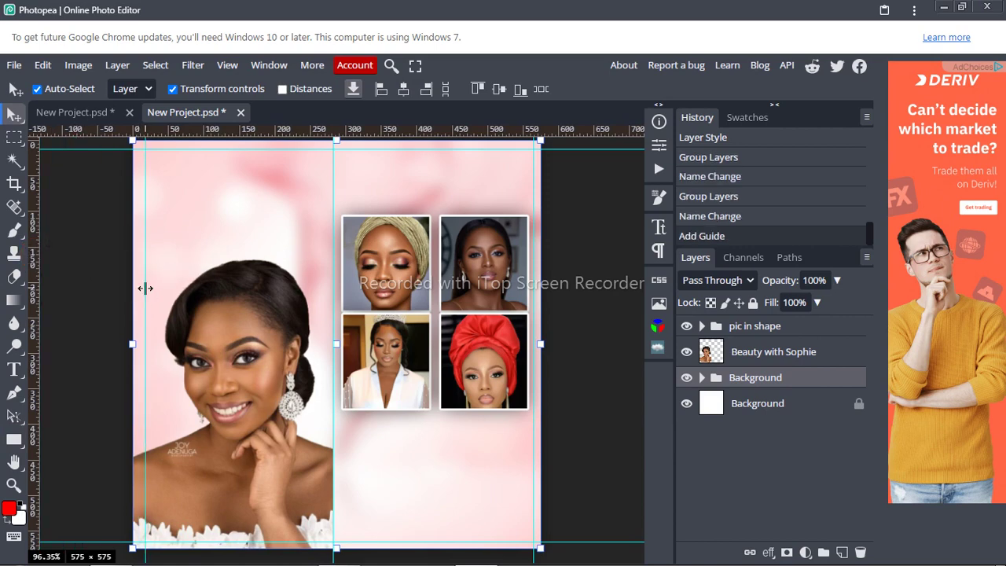
pyautogui.click(14, 440)
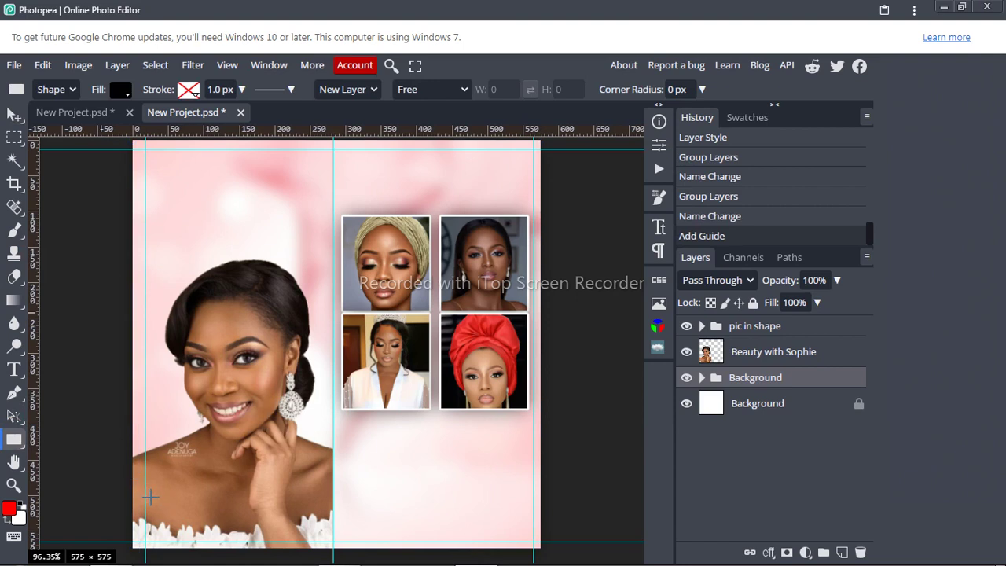
pyautogui.moveTo(150, 496)
pyautogui.mouseDown()
pyautogui.moveTo(177, 436)
pyautogui.moveTo(295, 501)
pyautogui.moveTo(371, 523)
pyautogui.moveTo(437, 523)
pyautogui.moveTo(459, 539)
pyautogui.mouseUp()
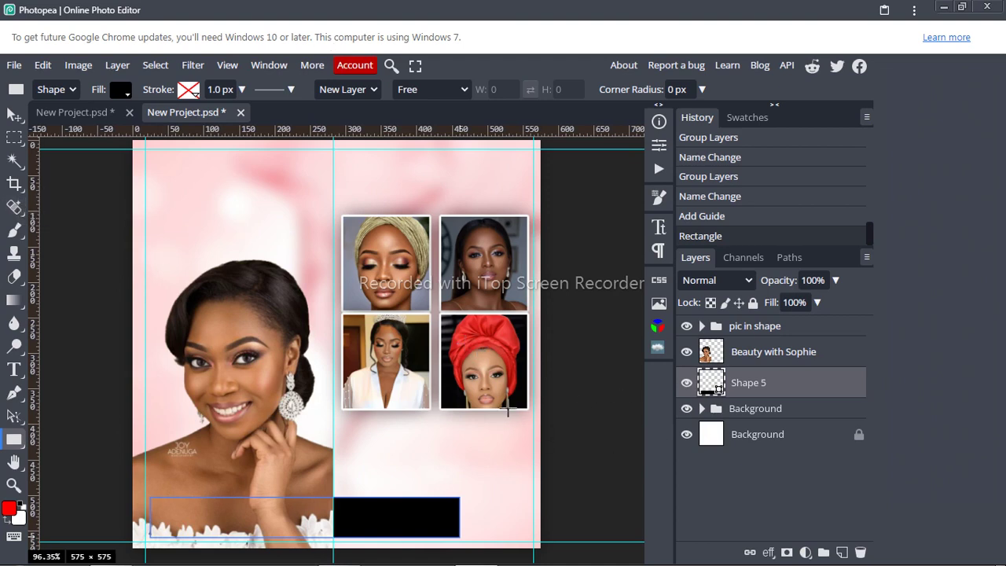
# Step: Move the Shape 5 bar to the top of the layer stack
pyautogui.click(14, 116)
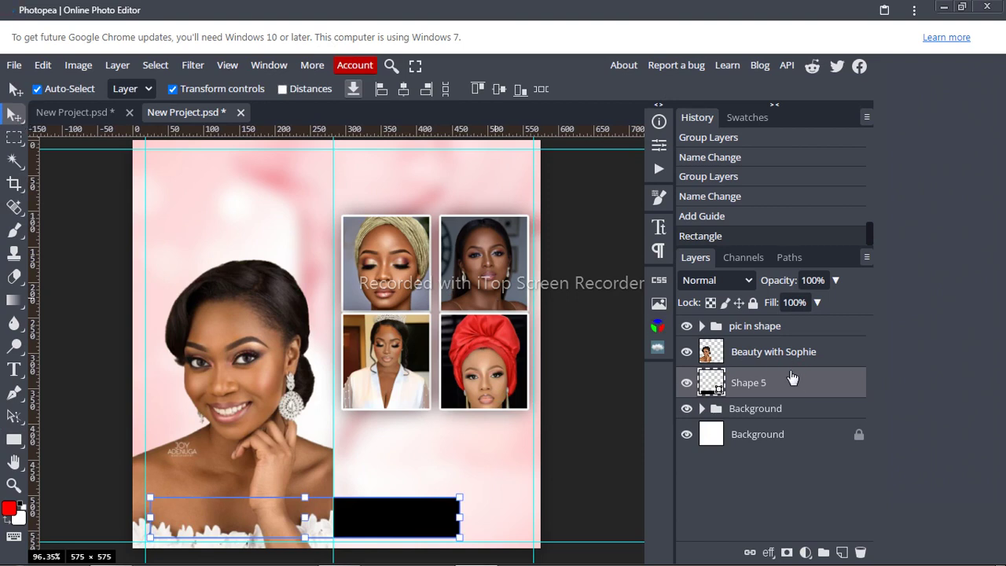
pyautogui.moveTo(785, 381); pyautogui.dragTo(786, 320)
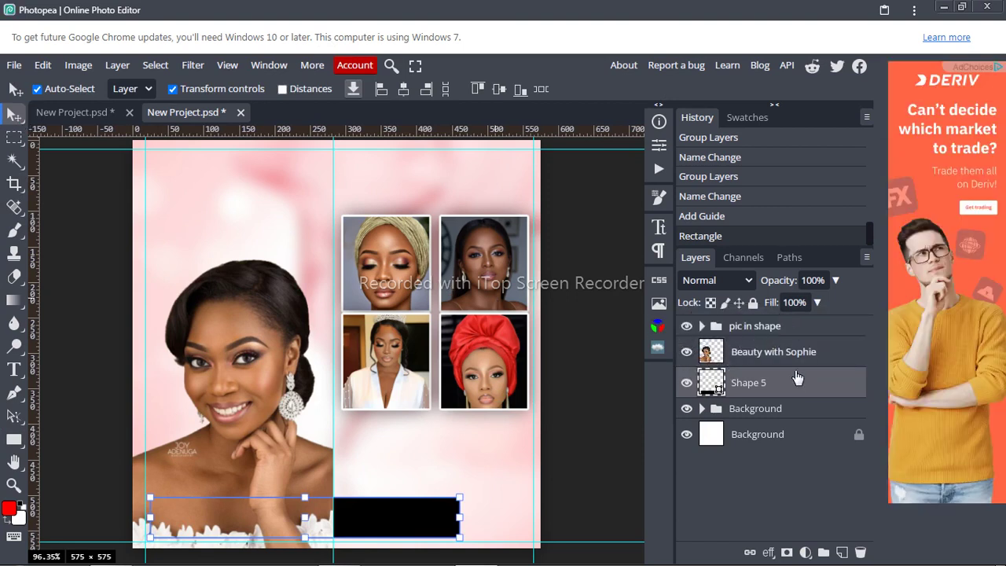
pyautogui.moveTo(799, 384); pyautogui.dragTo(801, 322)
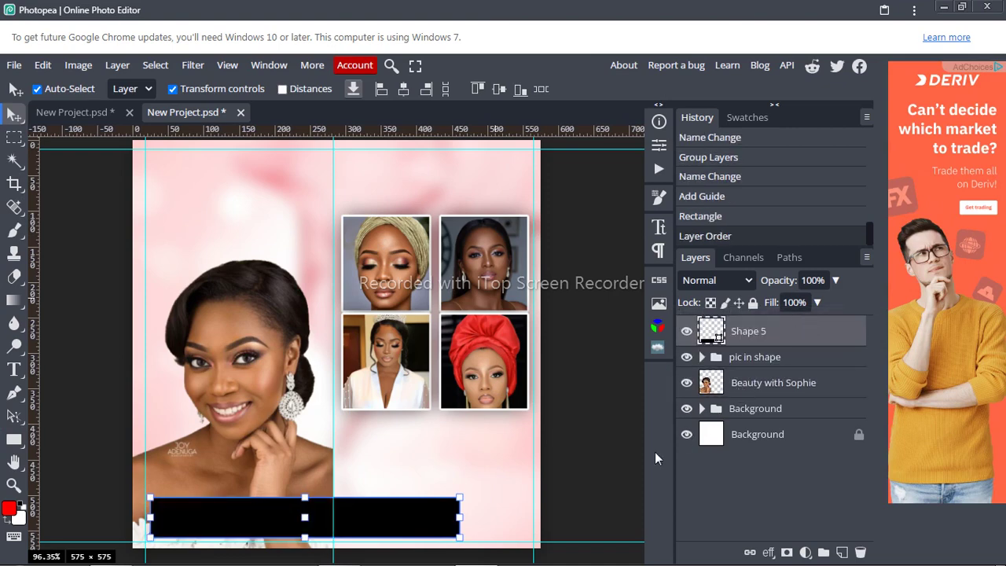
# Step: Centre the Shape 5 bar horizontally on the canvas with Align horizontal centers
pyautogui.hotkey('ctrl', 'a')
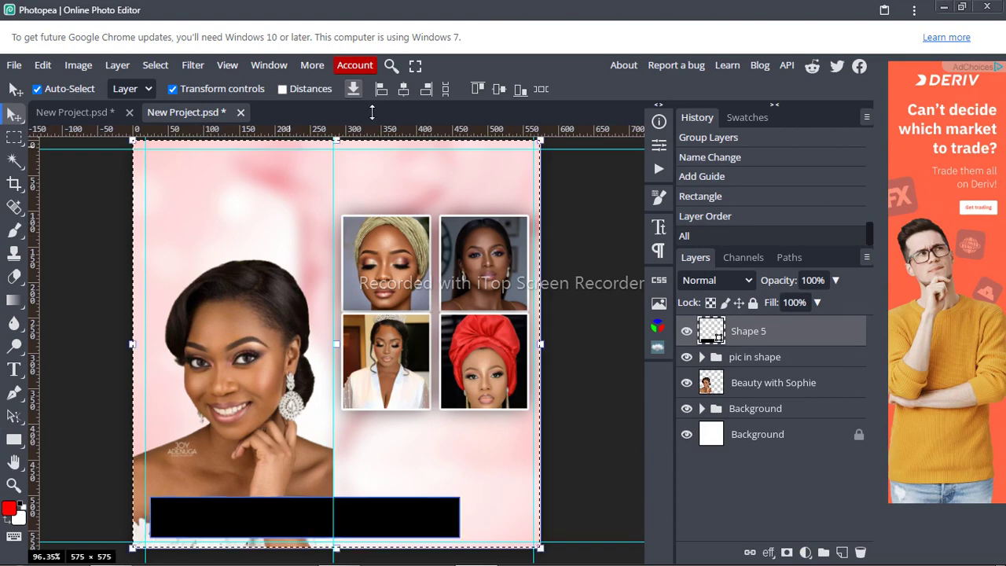
pyautogui.click(403, 91)
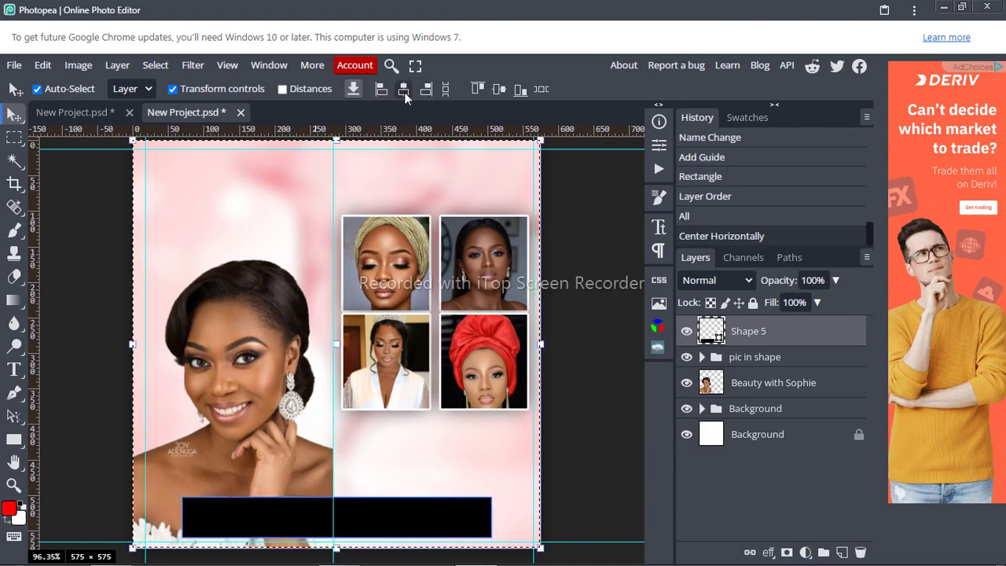
pyautogui.hotkey('ctrl', 'd')
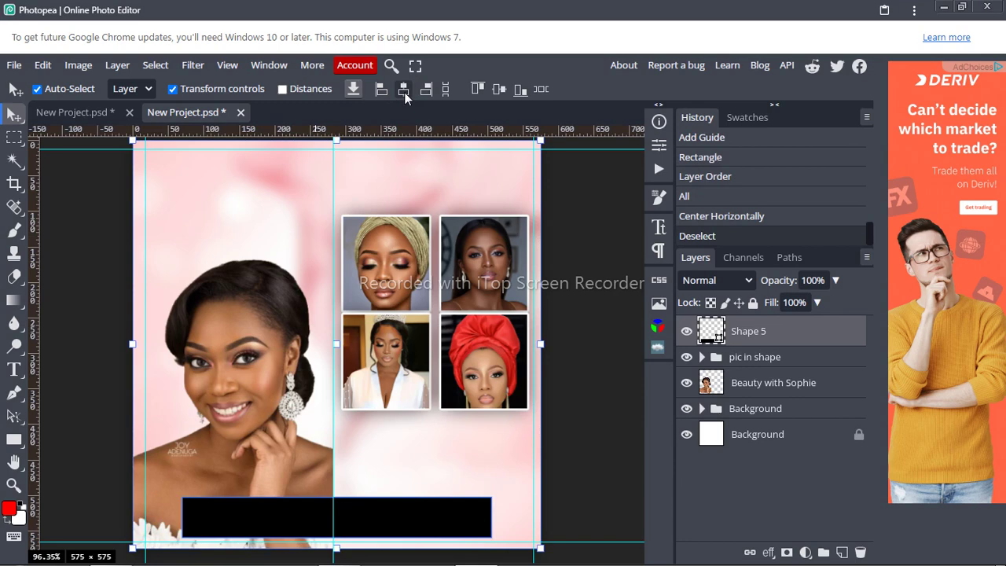
pyautogui.rightClick(746, 338)
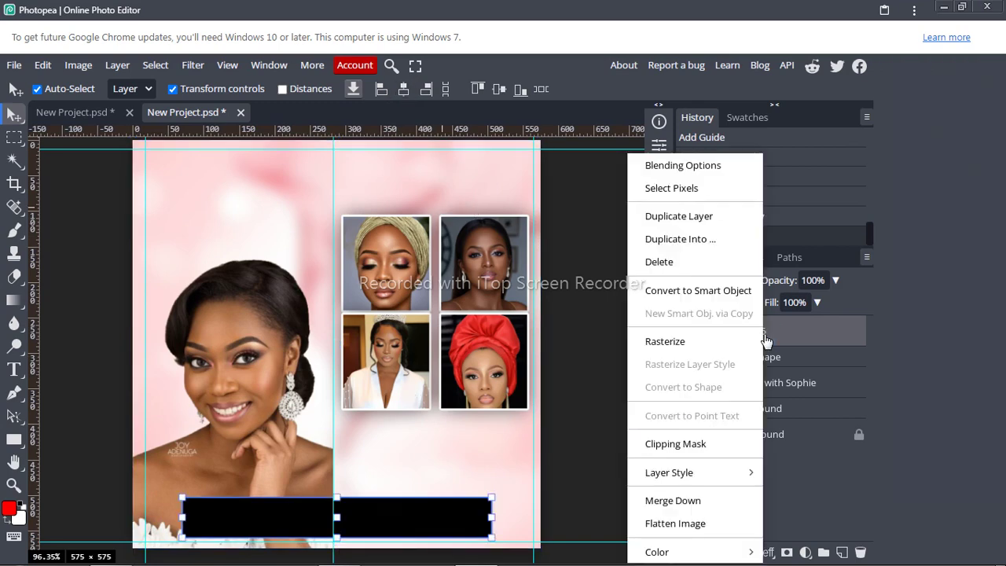
# Step: Give Shape 5 a black-to-white Gradient Overlay with the angle set to 0
pyautogui.click(658, 166)
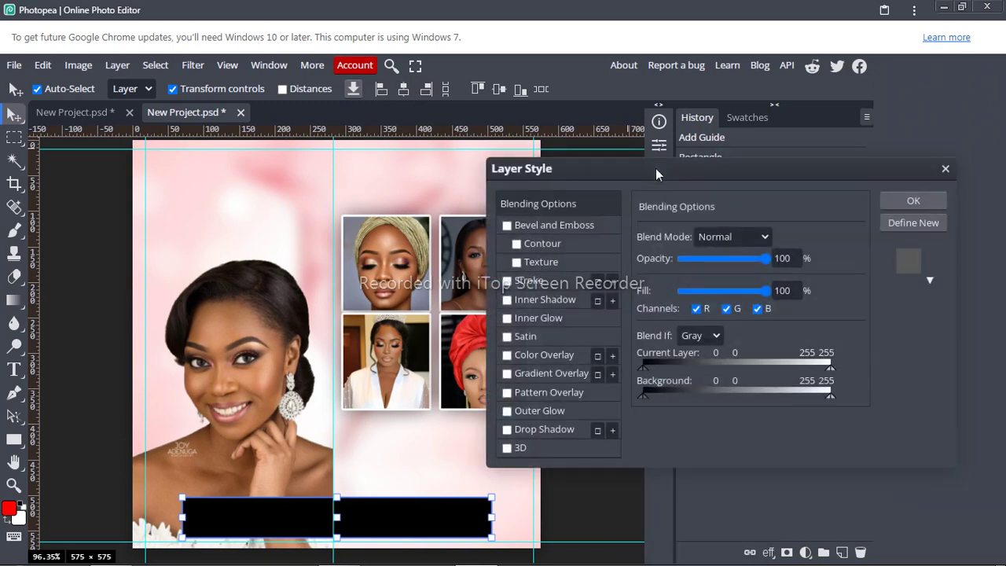
pyautogui.click(546, 370)
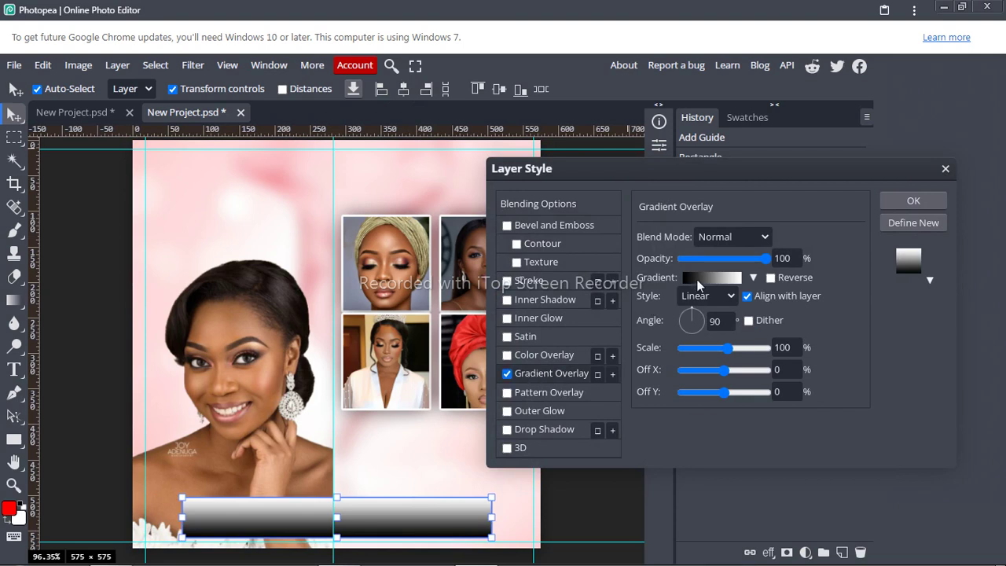
pyautogui.click(722, 321)
pyautogui.moveTo(723, 321); pyautogui.dragTo(702, 327)
pyautogui.write('0')
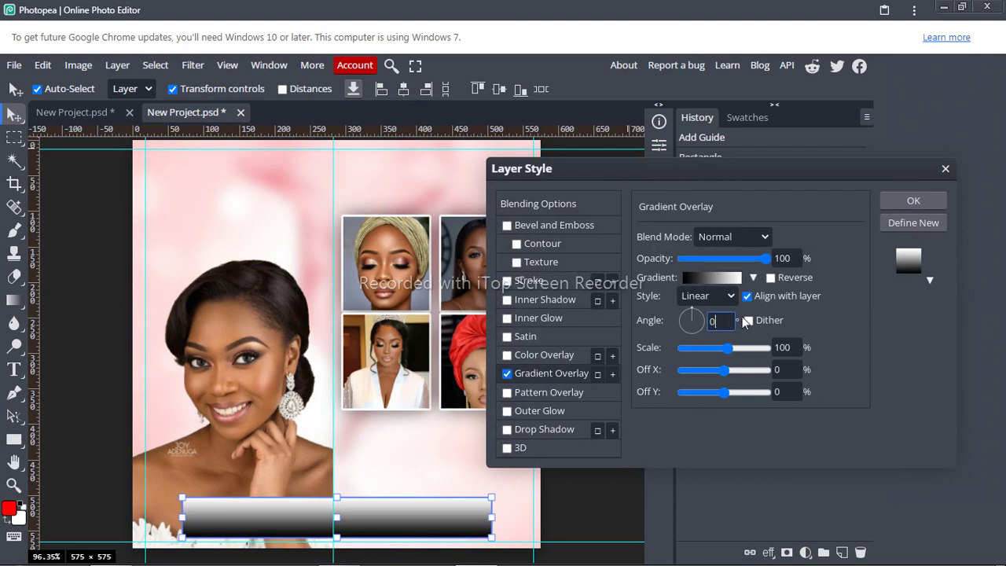
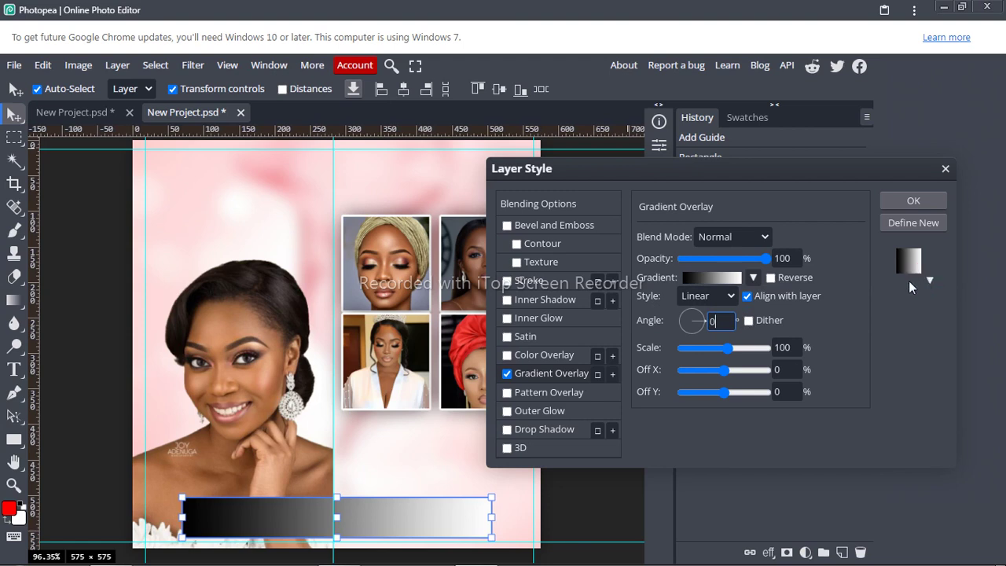
# Step: Swap the bottom bar's gradient overlay to the magenta-to-pink preset and confirm it
pyautogui.click(753, 278)
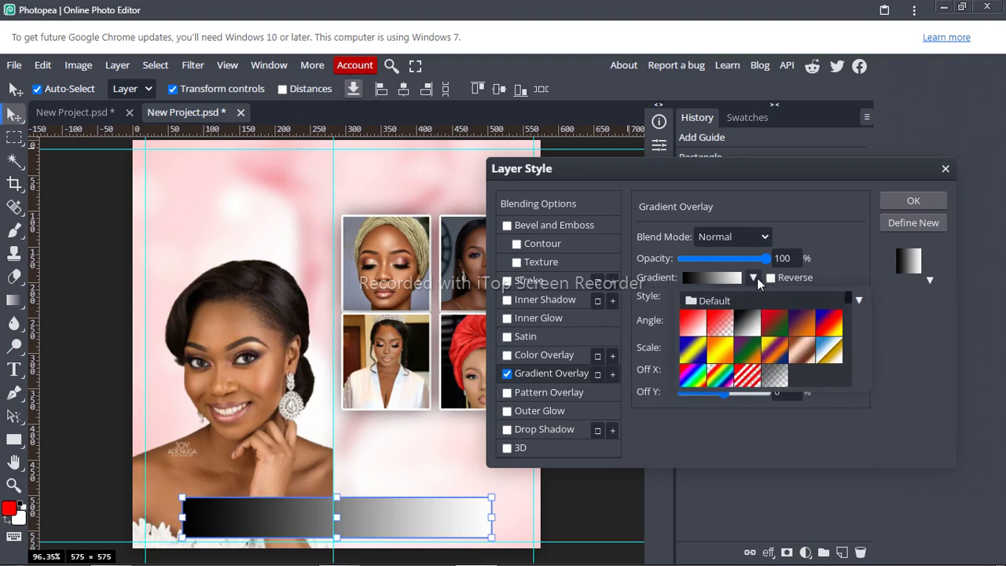
pyautogui.click(757, 277)
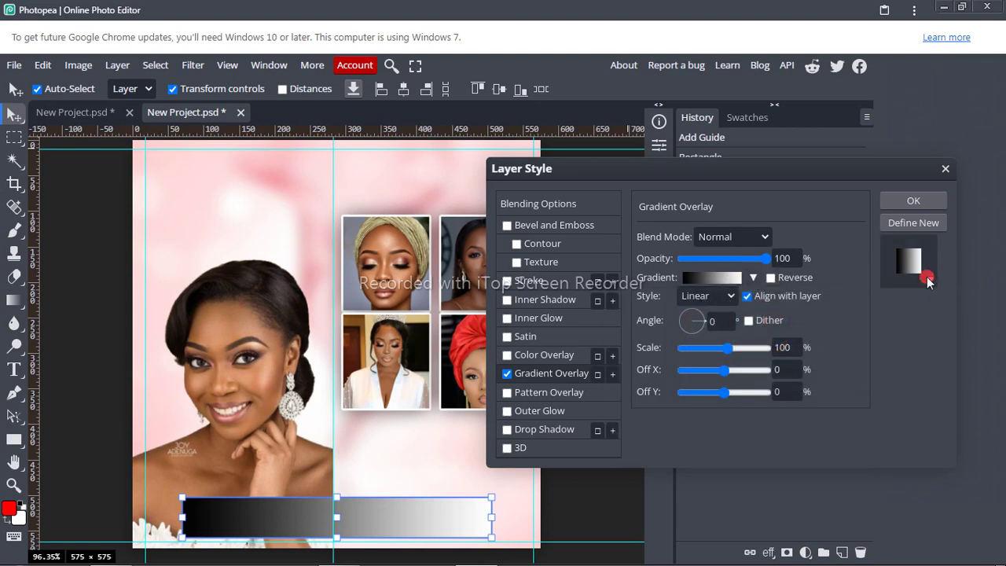
pyautogui.click(753, 277)
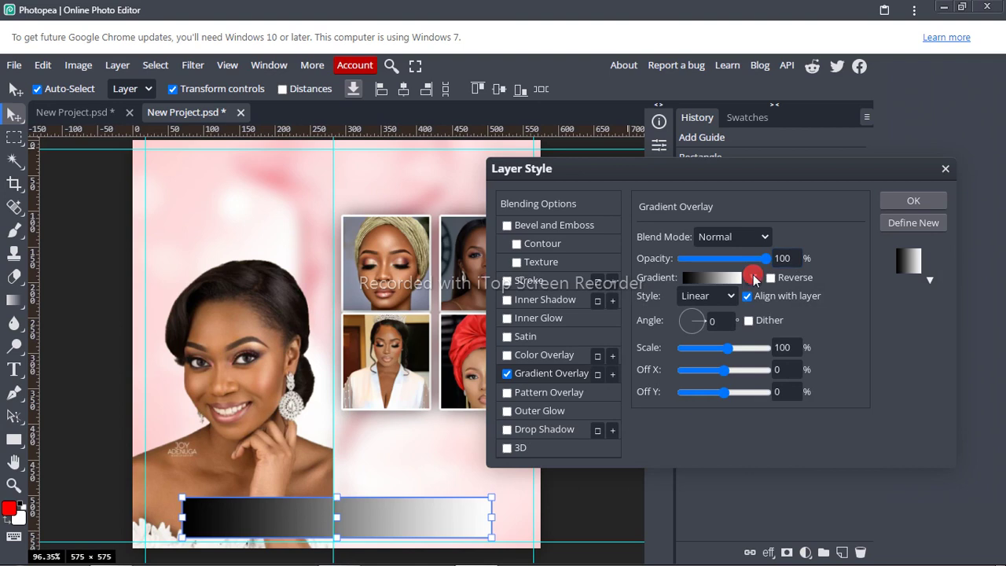
pyautogui.click(753, 277)
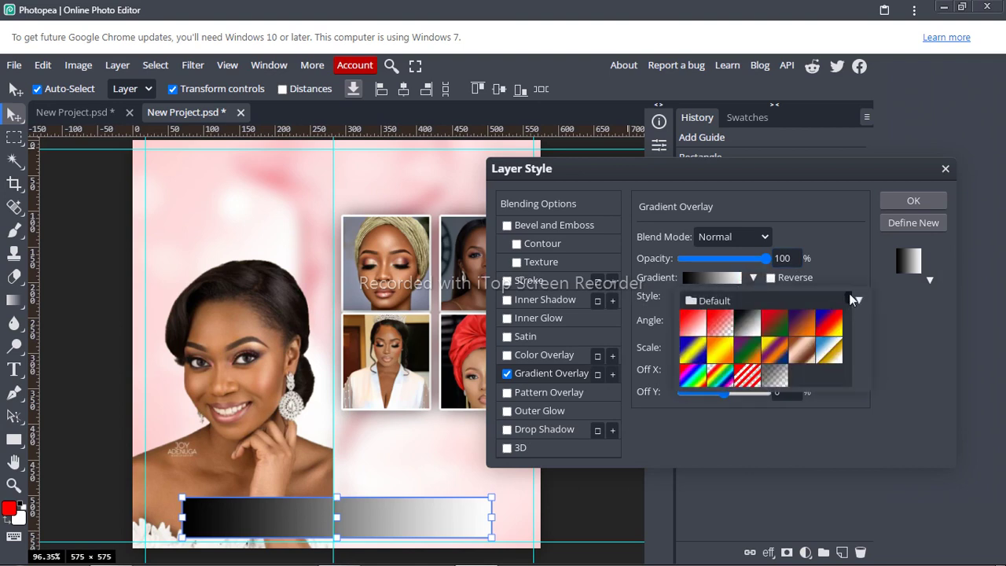
pyautogui.scroll(-5, 851, 296)
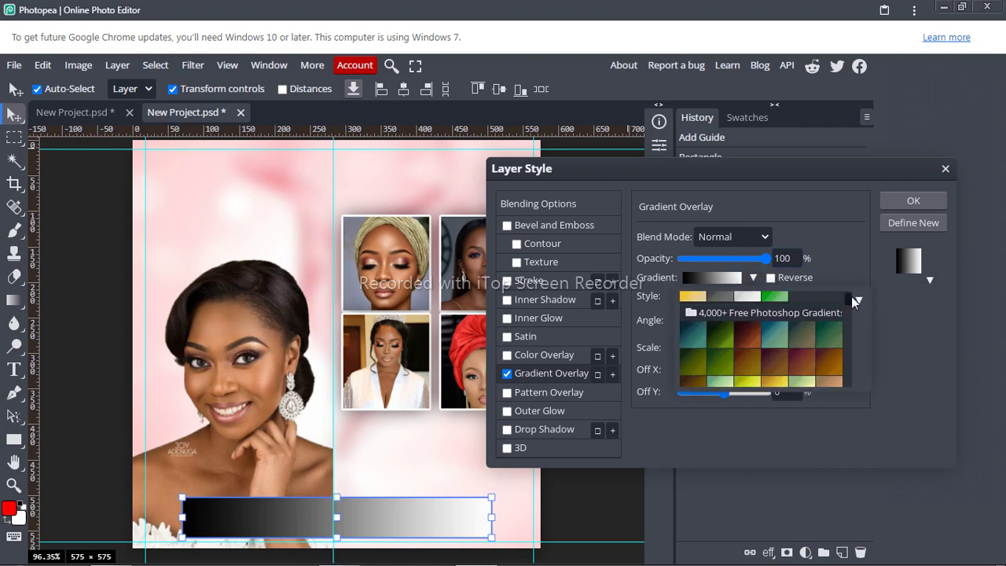
pyautogui.scroll(-3, 851, 296)
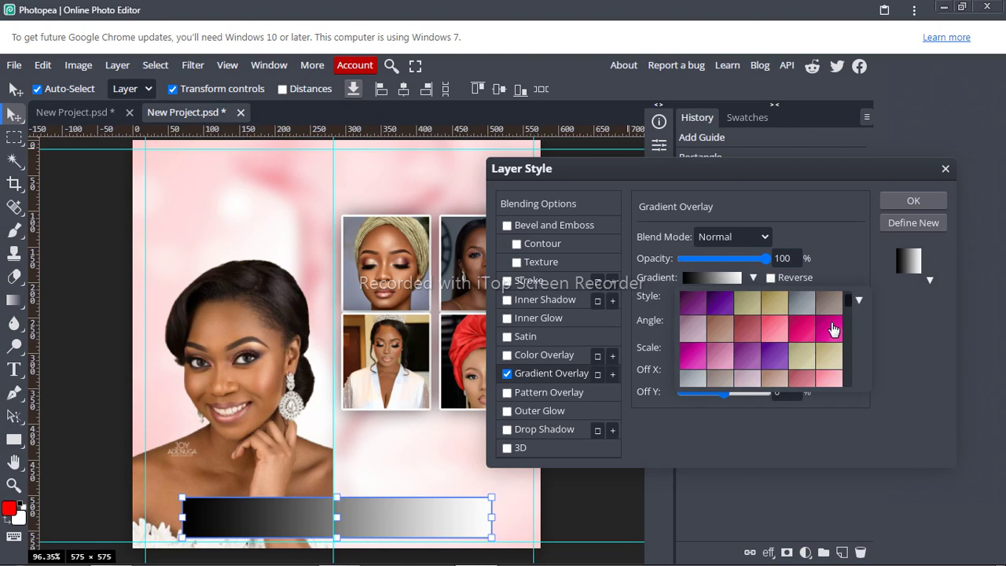
pyautogui.click(831, 329)
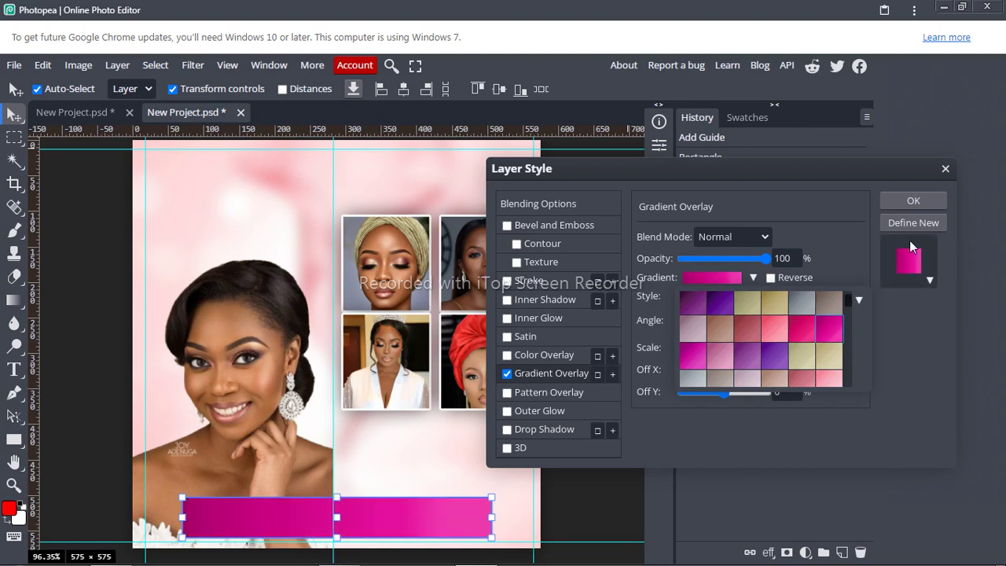
pyautogui.click(924, 199)
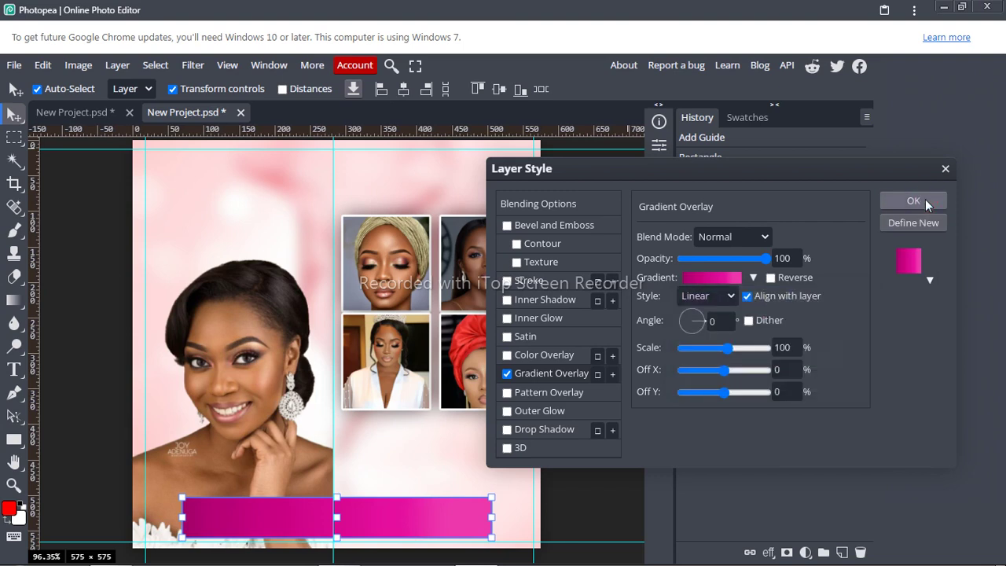
pyautogui.click(924, 199)
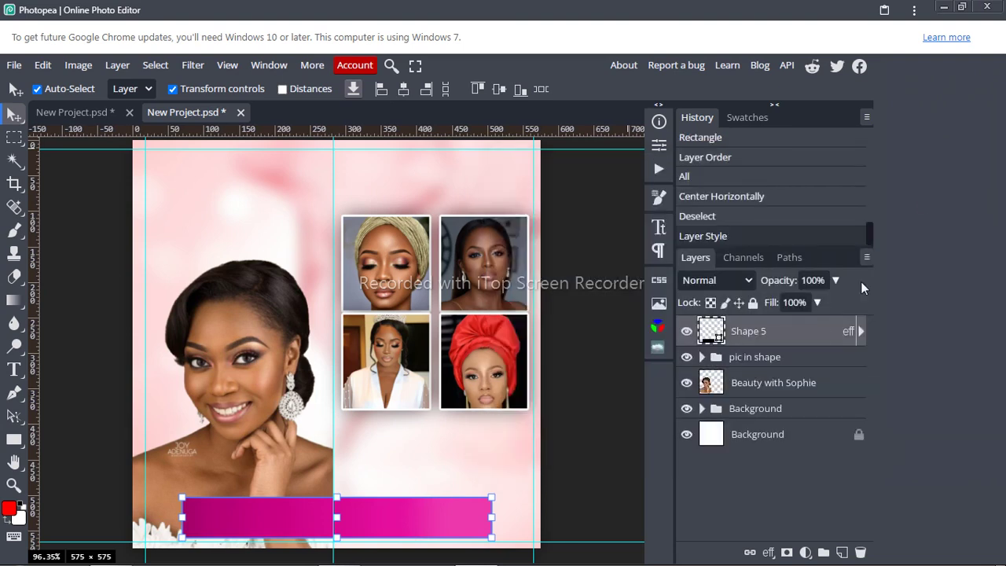
# Step: Expand Shape 5's effects and reopen its Gradient Overlay, closing everything without changes
pyautogui.click(860, 331)
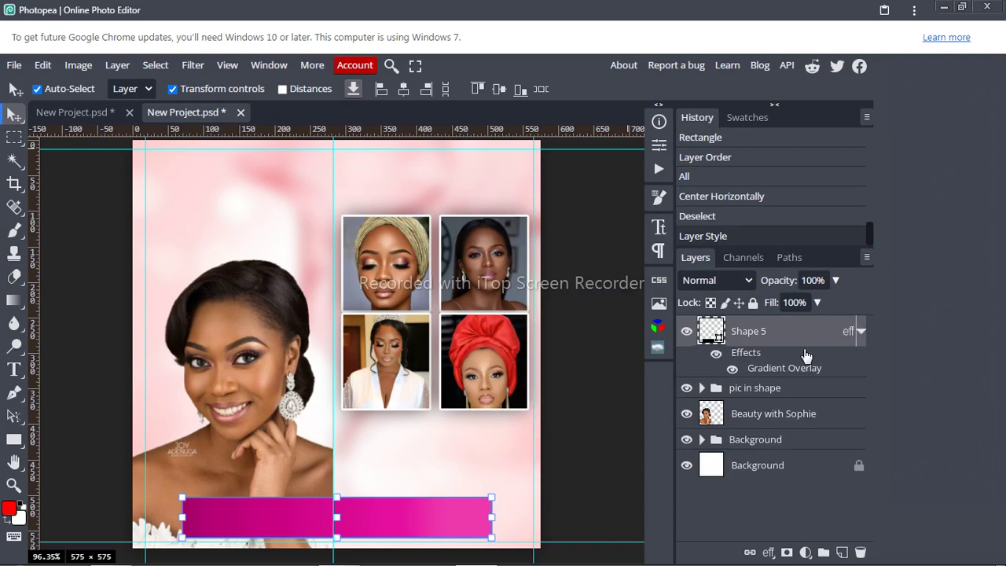
pyautogui.doubleClick(757, 368)
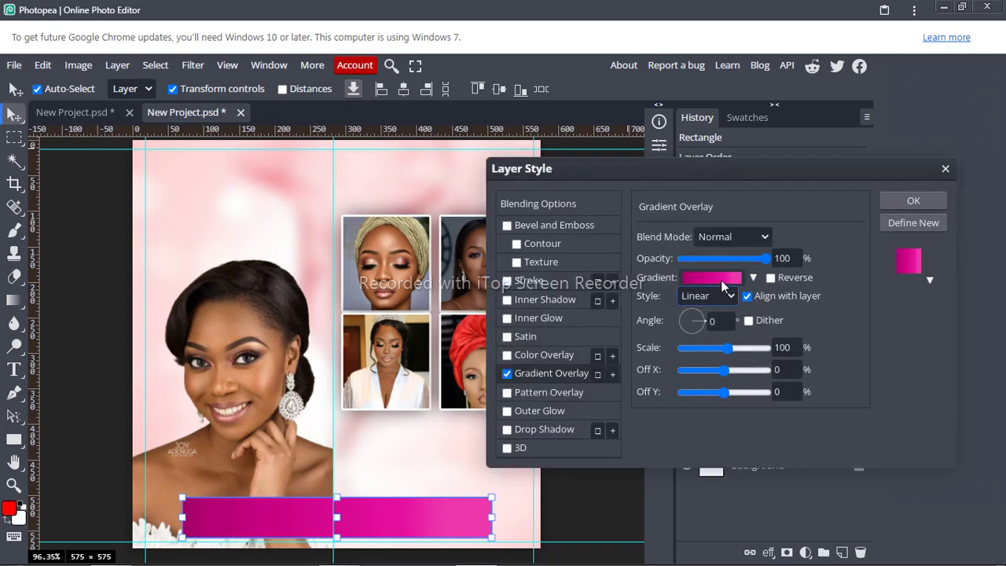
pyautogui.click(721, 279)
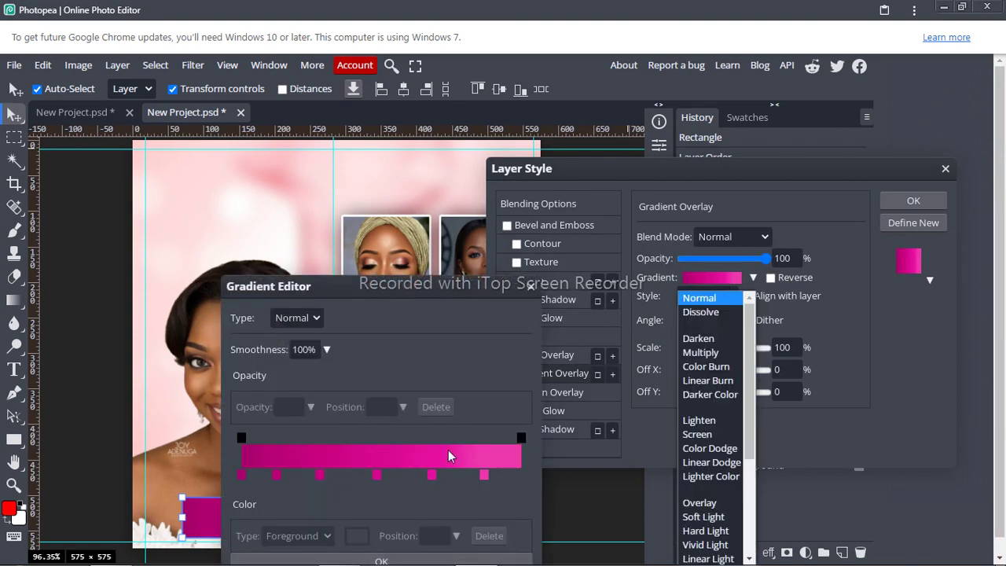
pyautogui.click(526, 285)
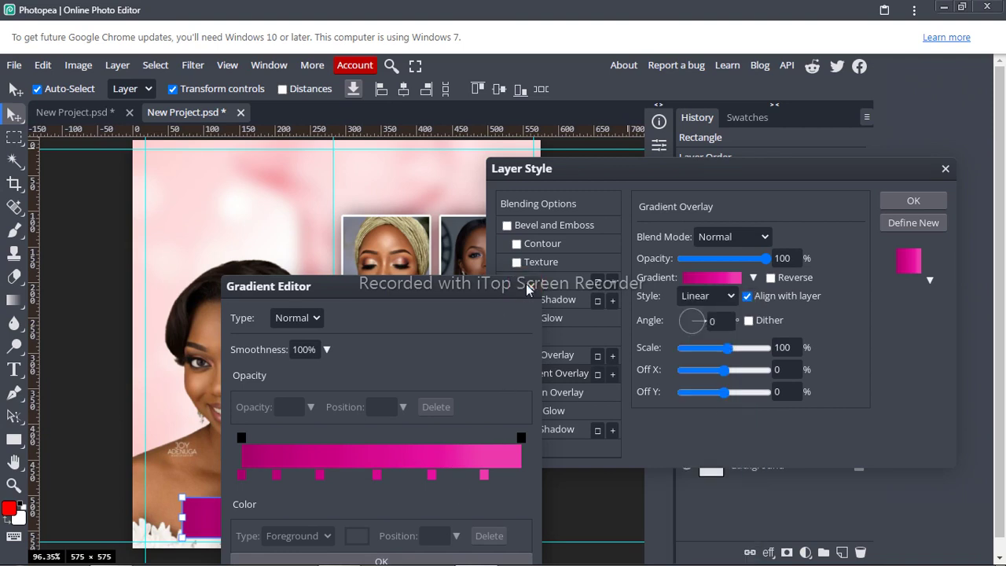
pyautogui.click(526, 284)
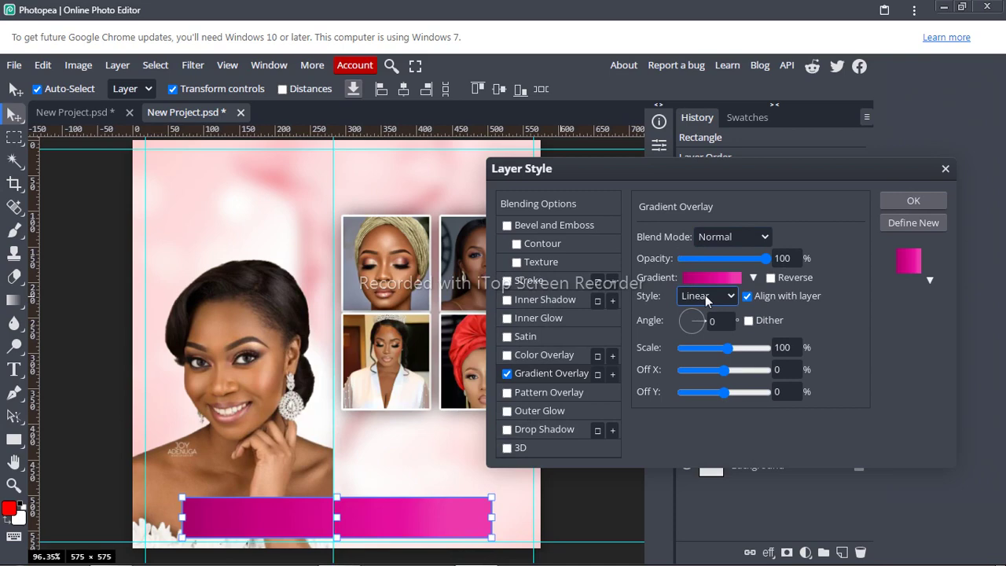
pyautogui.click(907, 201)
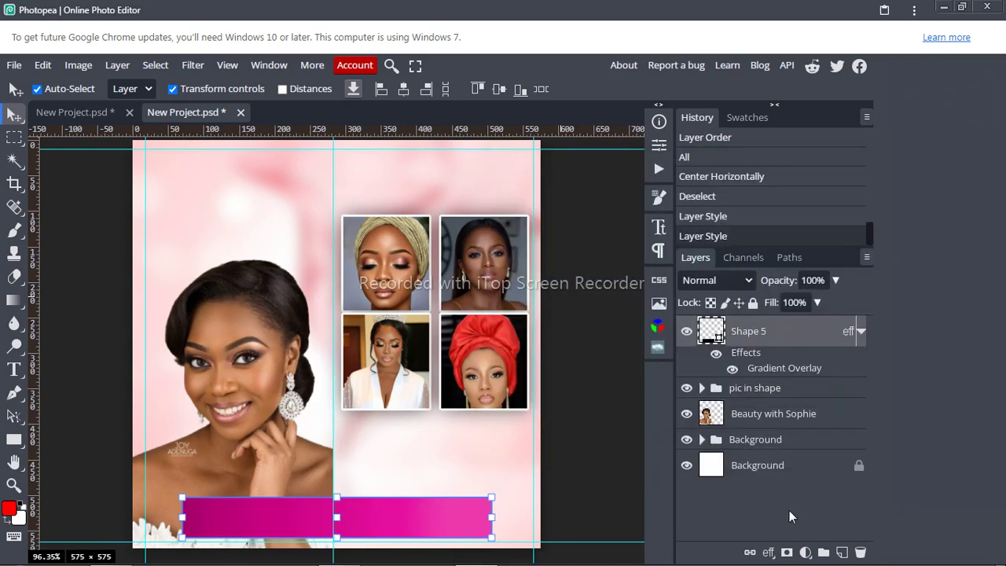
# Step: Create a new text layer with the Type tool just below the four-portrait grid
pyautogui.click(14, 369)
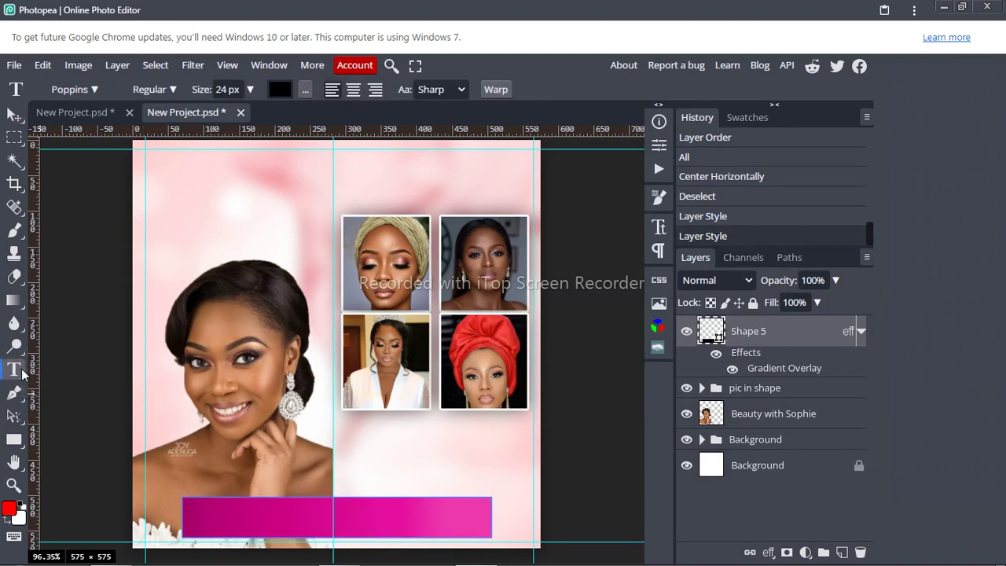
pyautogui.click(346, 425)
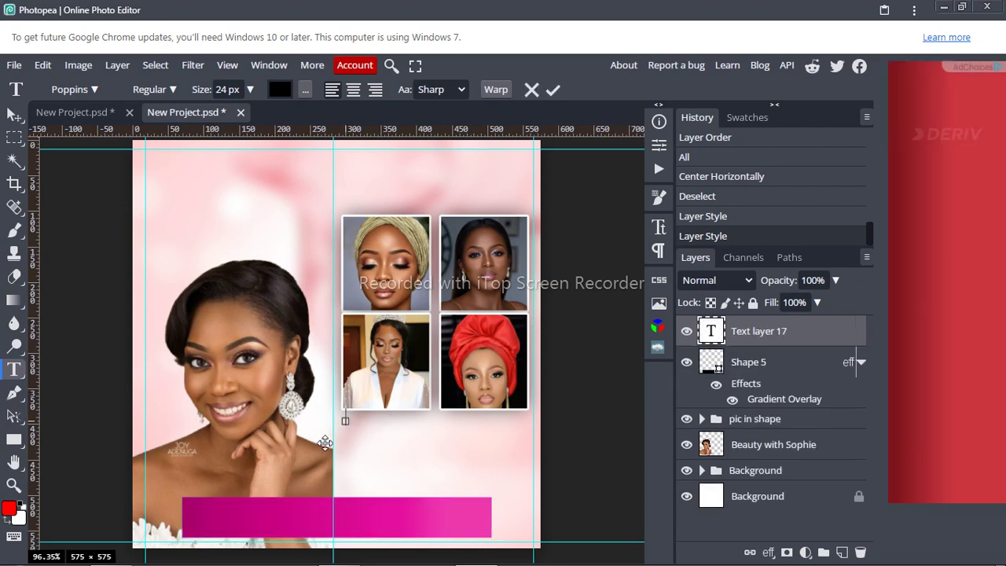
# Step: Open the Text Document from the work folder, copy 'OUR SERVICE', and return to Photopea
pyautogui.moveTo(112, 550)
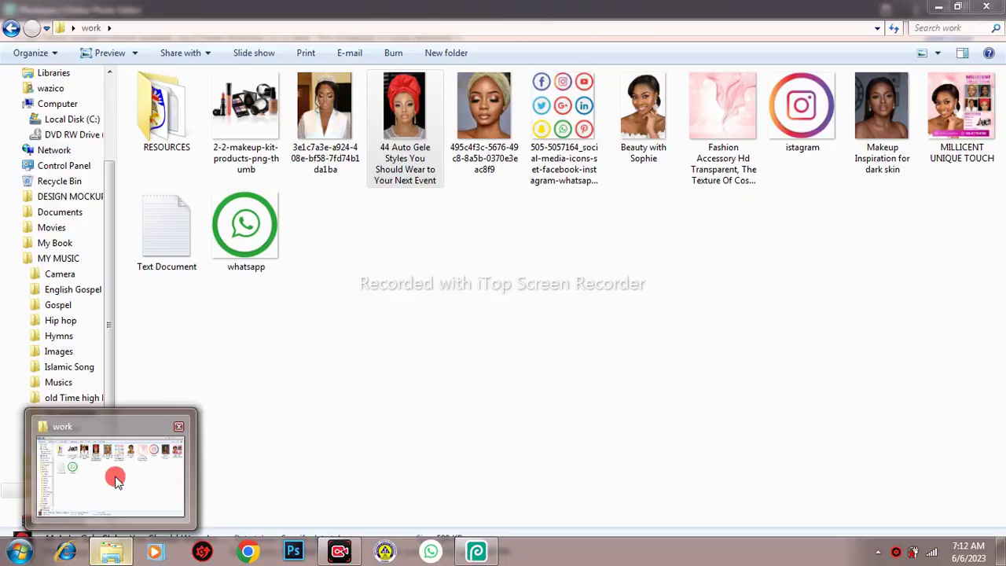
pyautogui.click(114, 476)
pyautogui.click(165, 234)
pyautogui.doubleClick(165, 234)
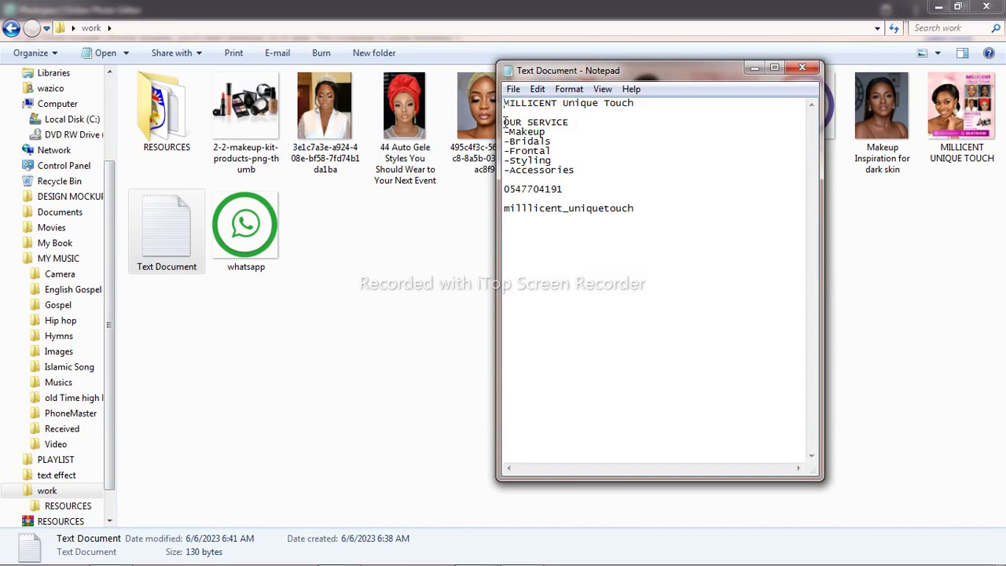
pyautogui.moveTo(505, 122); pyautogui.dragTo(569, 121)
pyautogui.hotkey('ctrl', 'c')
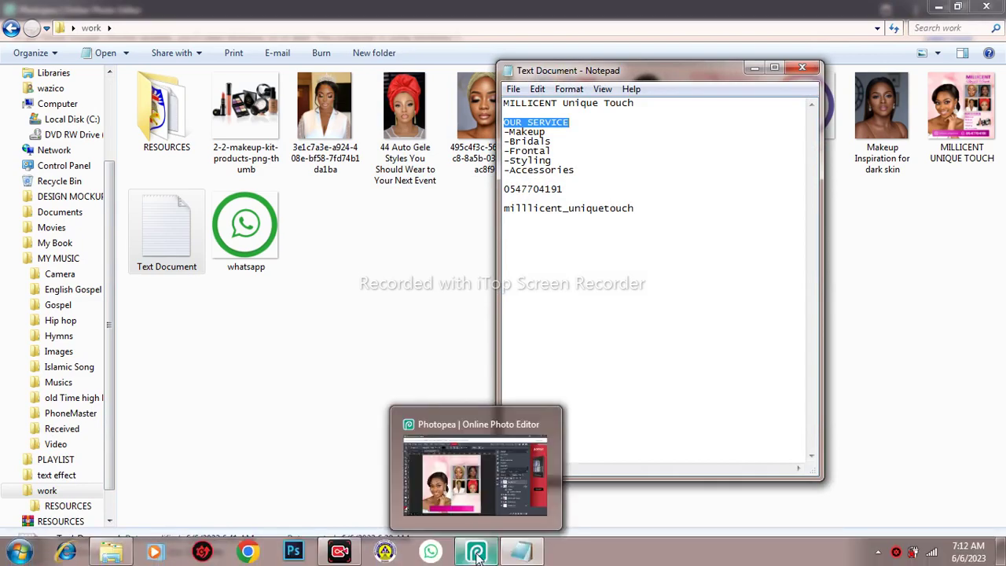
pyautogui.click(479, 554)
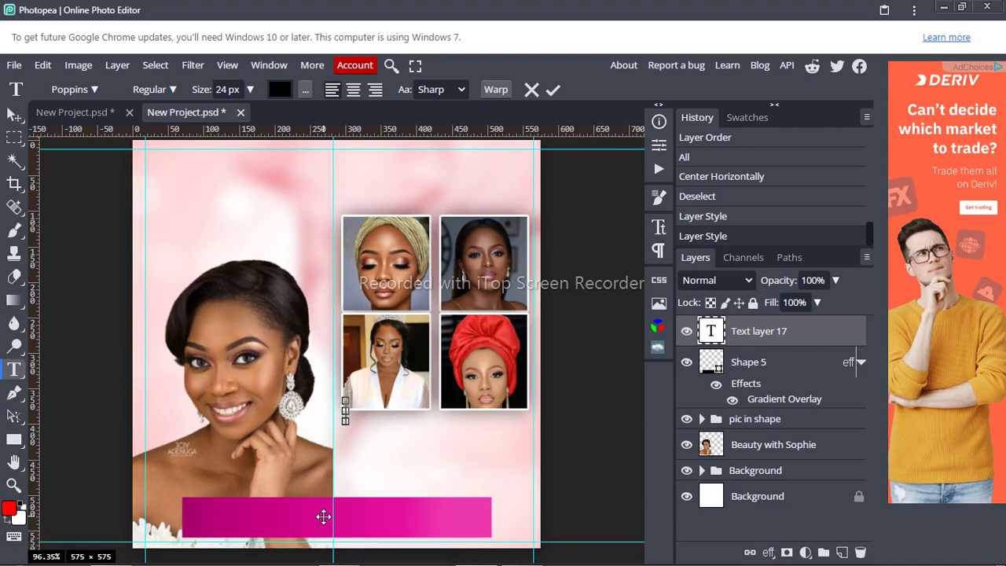
# Step: Paste 'OUR SERVICE' into the text box and make it Poppins SemiBold
pyautogui.hotkey('ctrl', 'v')
pyautogui.hotkey('ctrl', 'a')
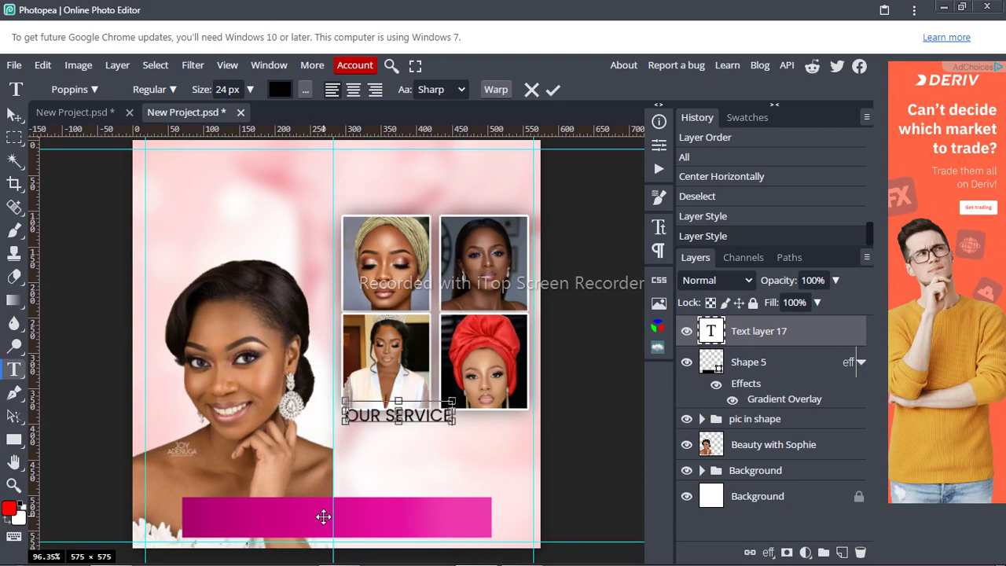
pyautogui.click(175, 88)
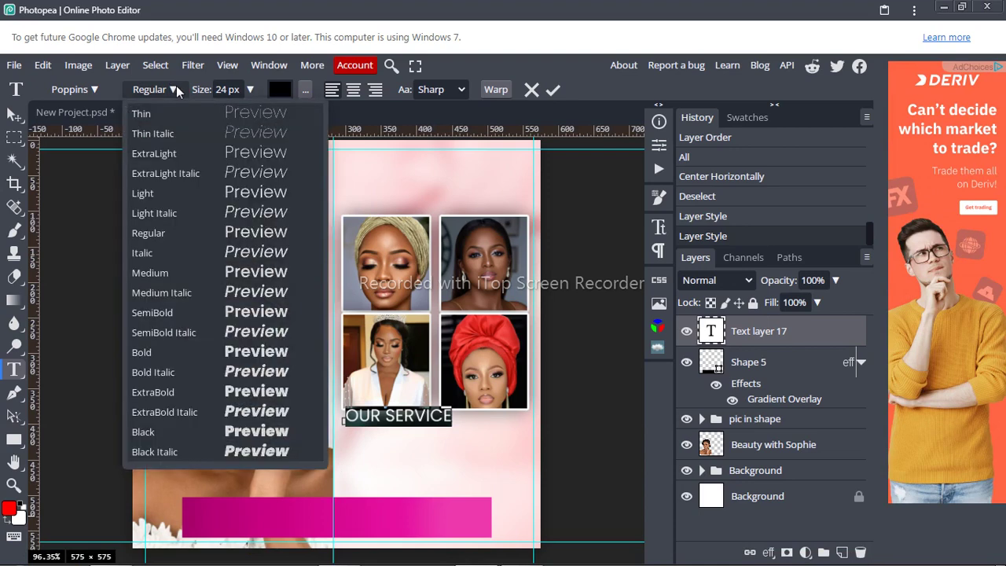
pyautogui.click(165, 314)
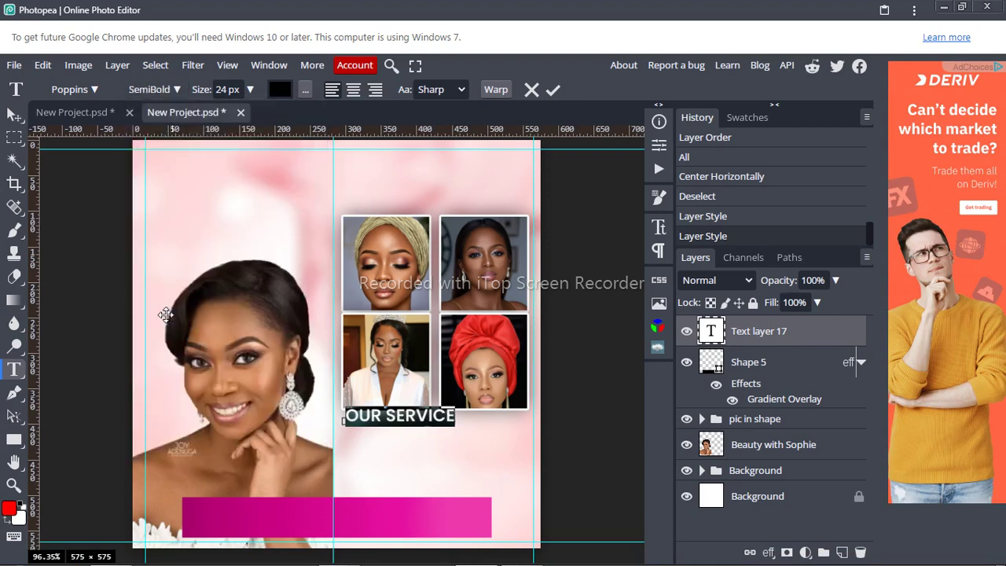
# Step: Reduce the heading to 17 px, nudge it slightly down-left, and commit it
pyautogui.click(240, 89)
pyautogui.press('Down')
pyautogui.press('Down')
pyautogui.press('Down')
pyautogui.press('Down')
pyautogui.press('Down')
pyautogui.press('Down')
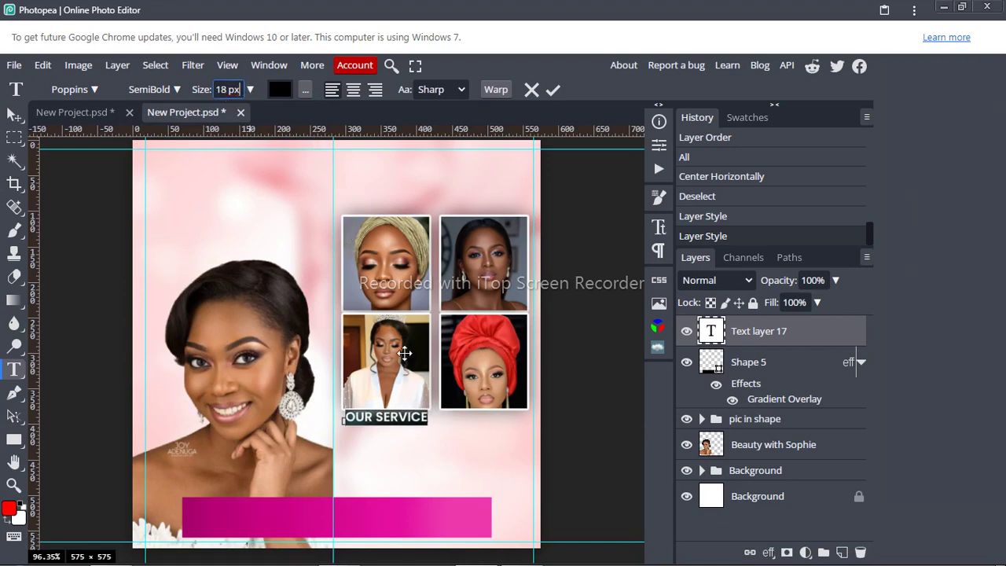
pyautogui.moveTo(463, 443); pyautogui.dragTo(458, 446)
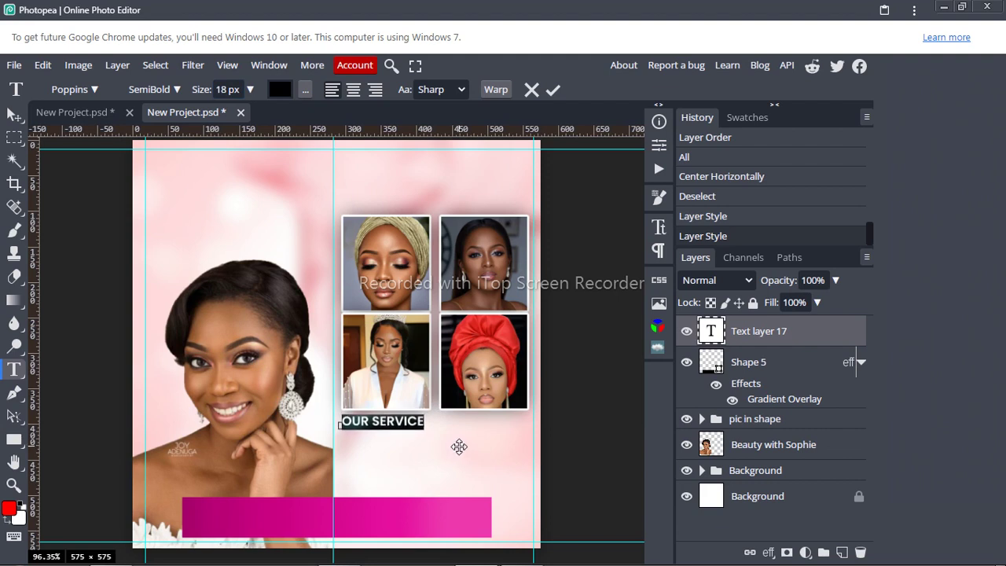
pyautogui.click(229, 89)
pyautogui.press('Down')
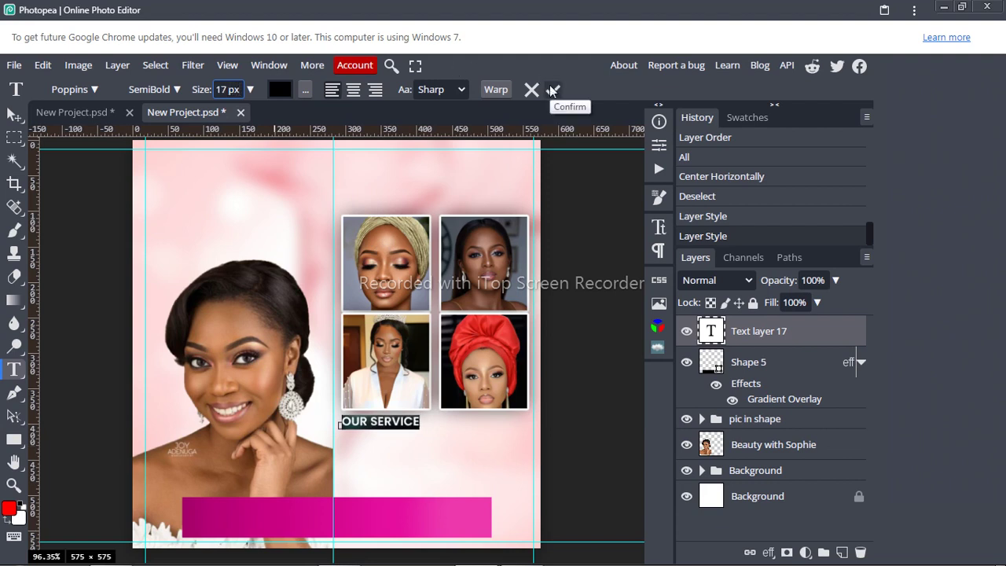
pyautogui.click(658, 227)
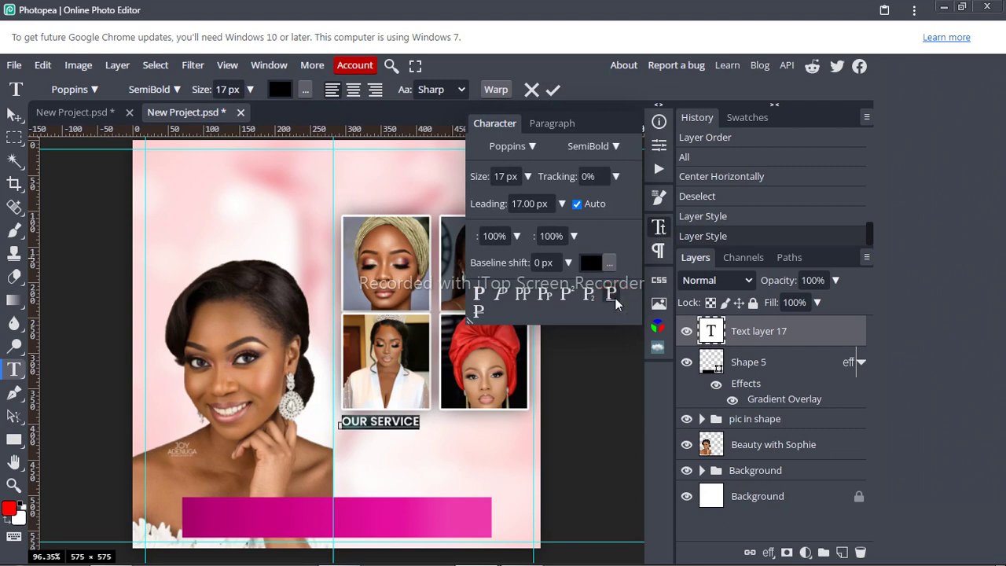
pyautogui.click(658, 227)
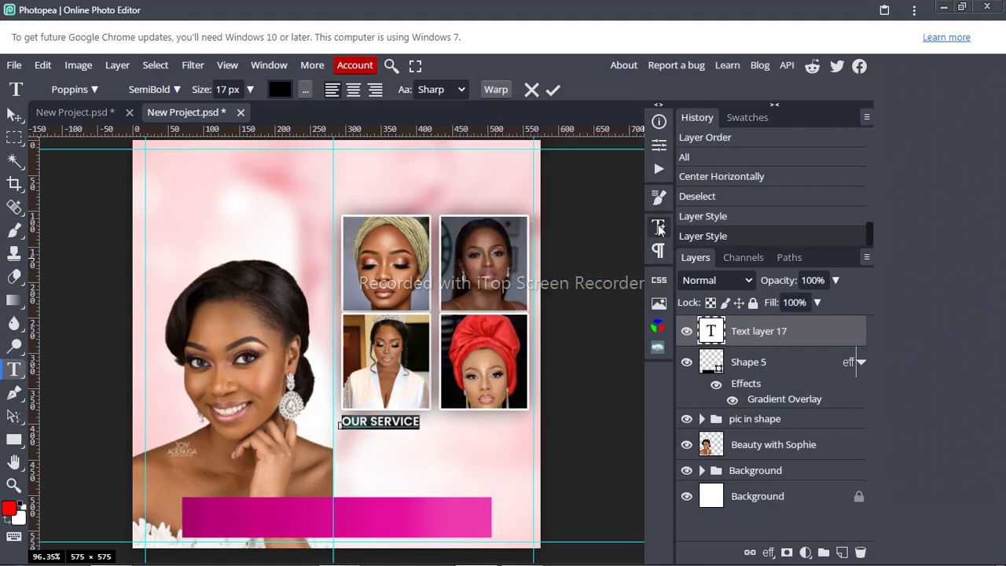
pyautogui.click(554, 89)
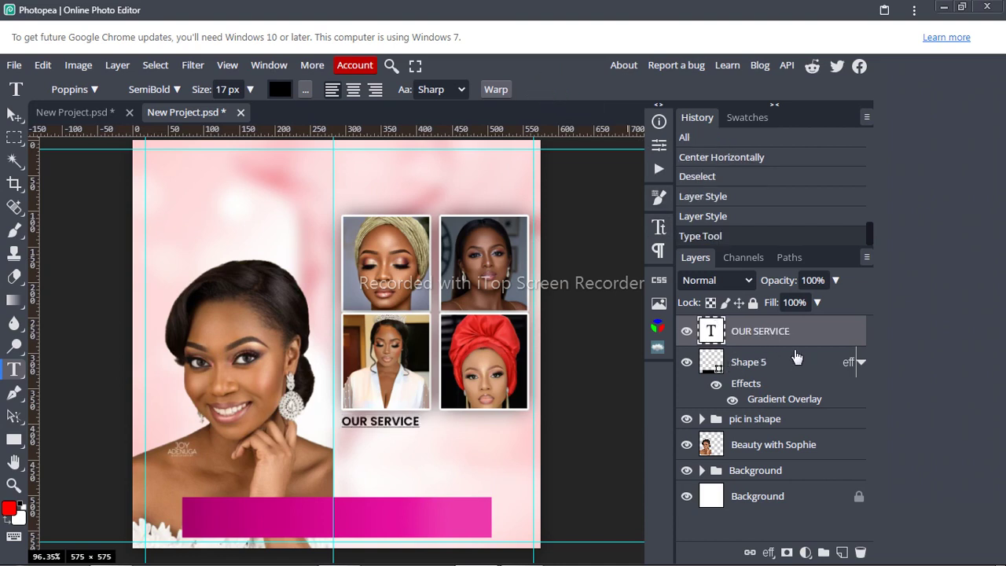
# Step: Copy the Shape 5 bar's layer style
pyautogui.click(847, 363)
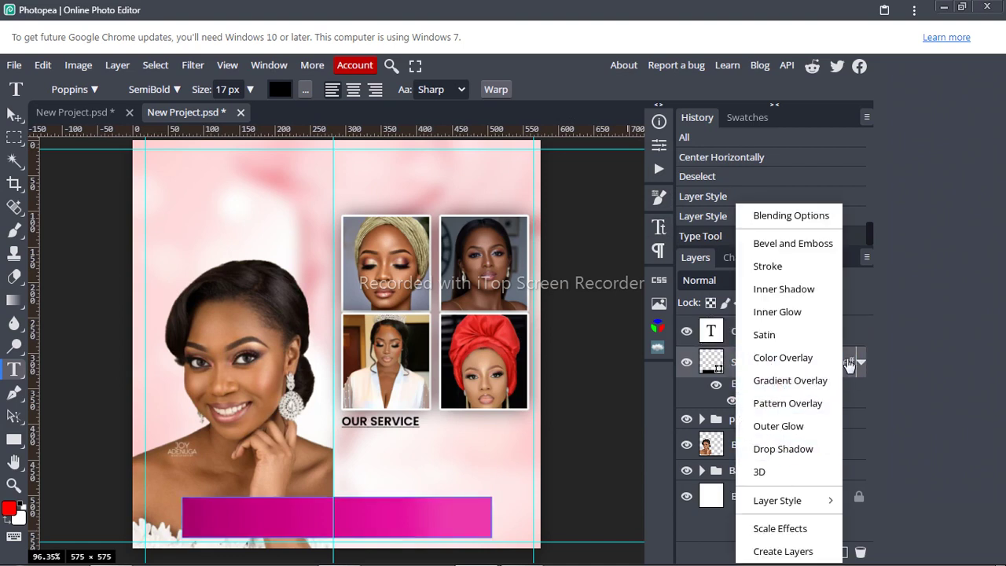
pyautogui.click(848, 363)
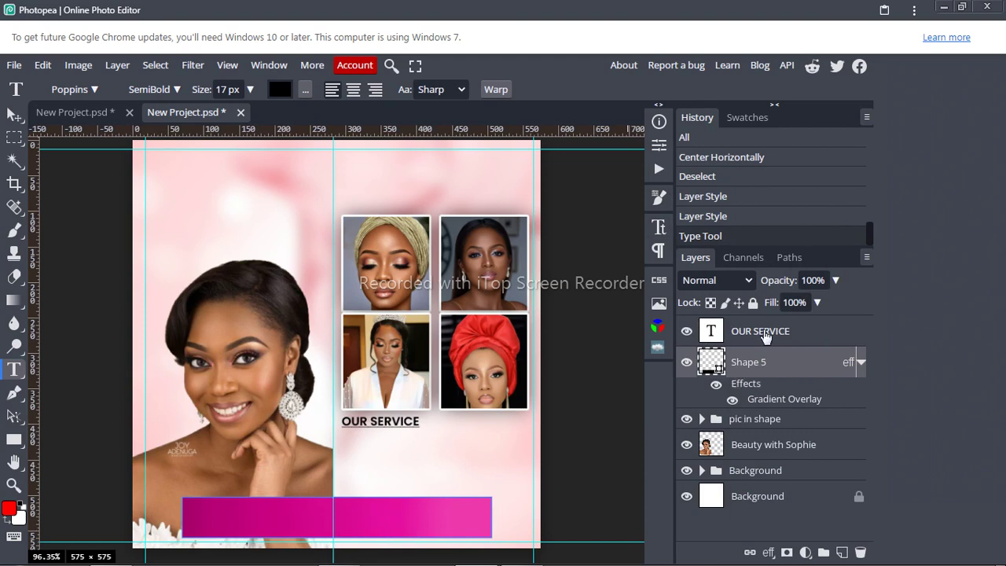
pyautogui.rightClick(766, 337)
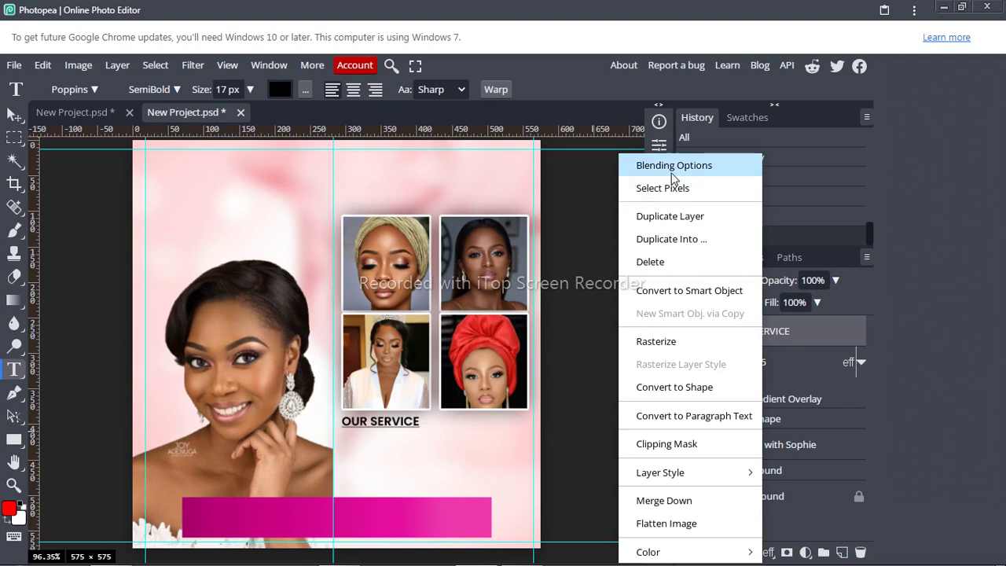
pyautogui.click(810, 330)
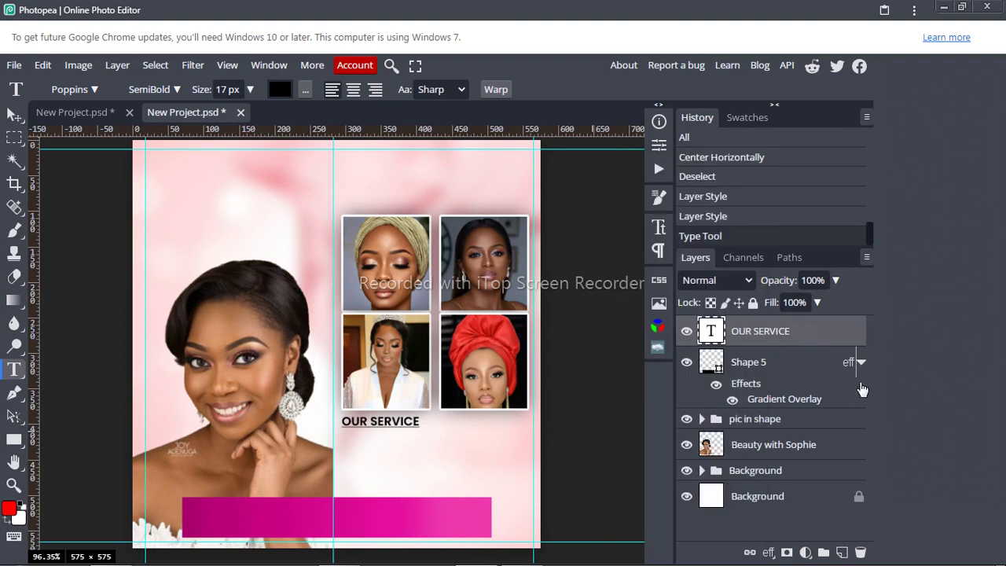
pyautogui.click(850, 363)
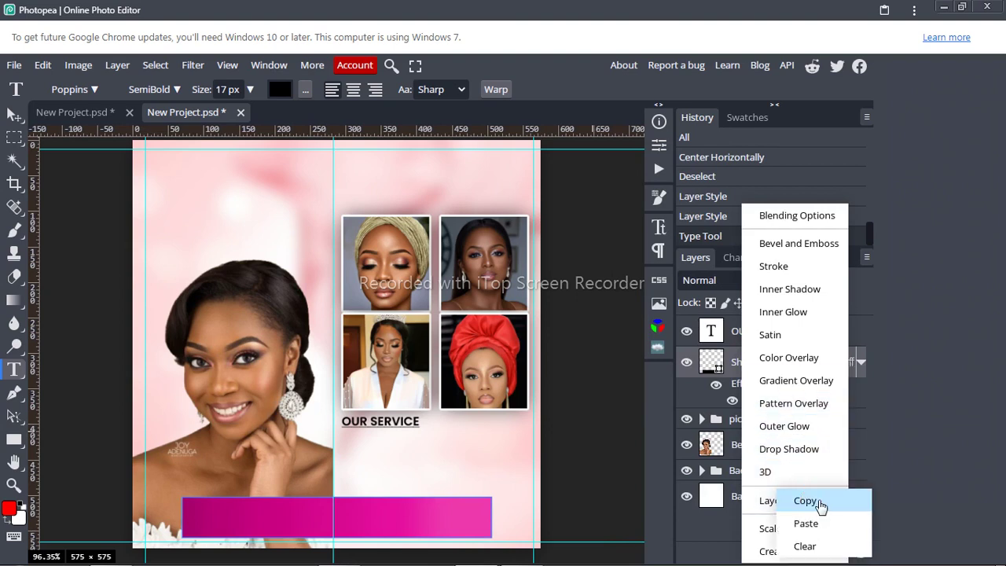
pyautogui.click(819, 500)
# Step: Paste the copied style onto the OUR SERVICE layer and expand its effects
pyautogui.click(795, 337)
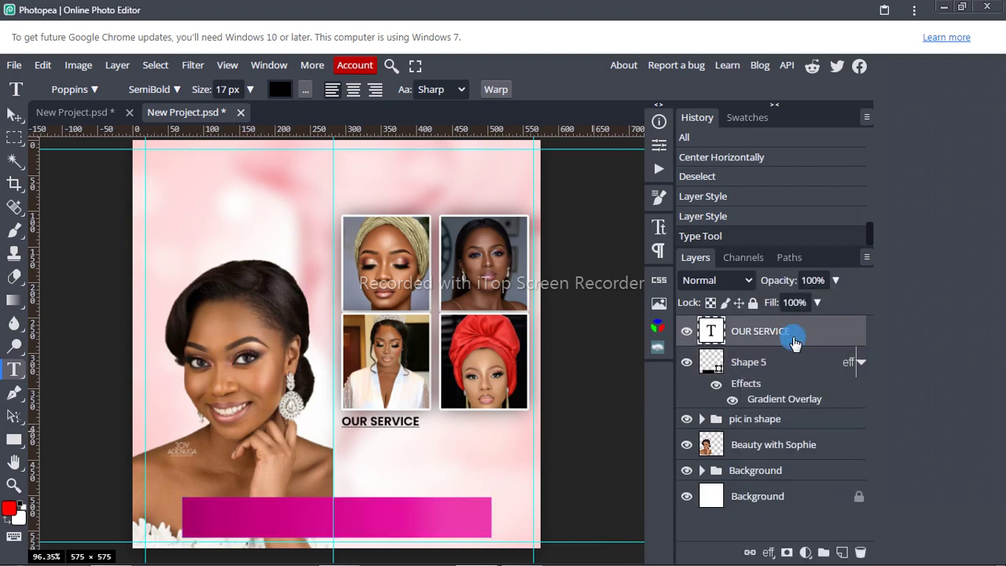
pyautogui.rightClick(795, 343)
pyautogui.moveTo(709, 469)
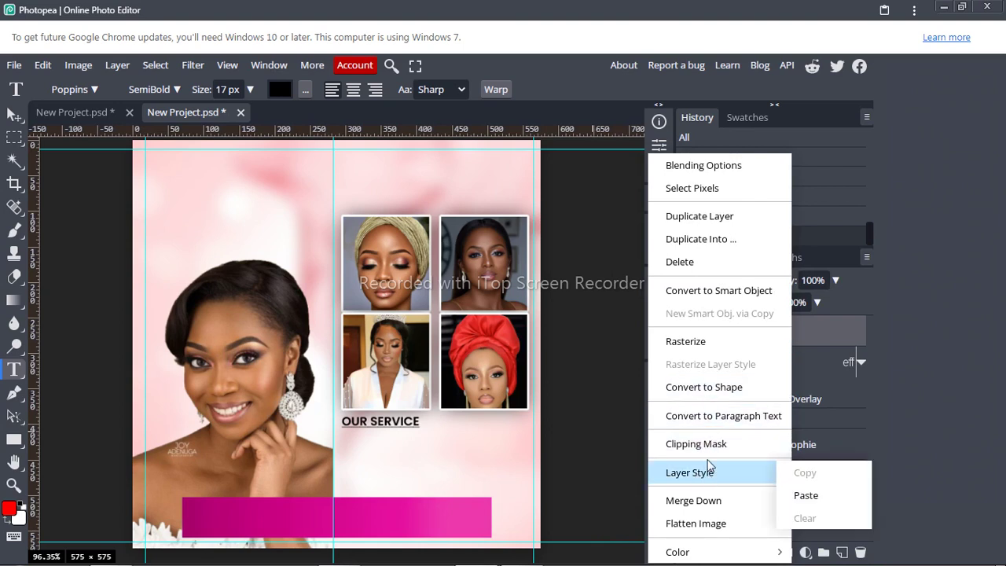
pyautogui.click(806, 496)
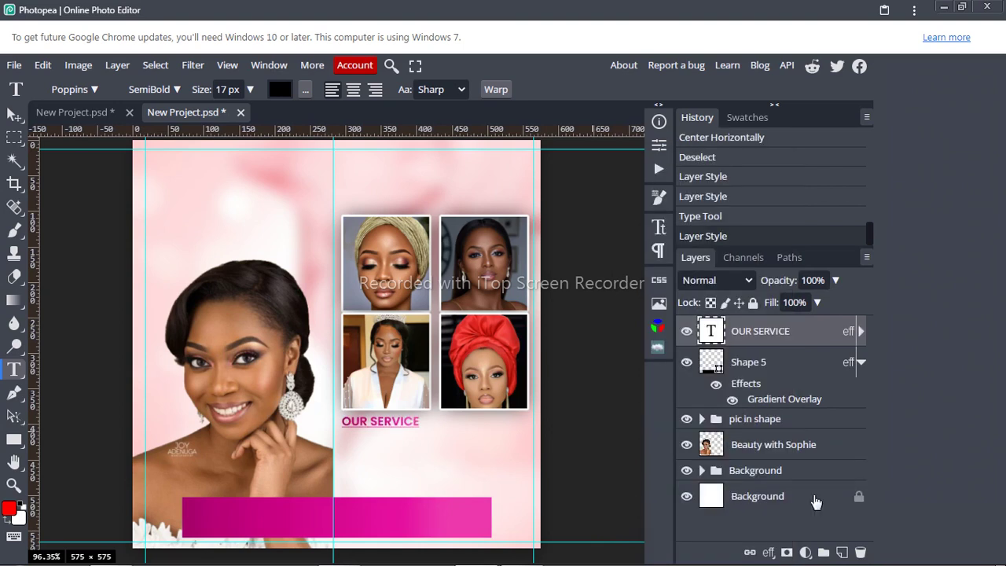
pyautogui.click(859, 331)
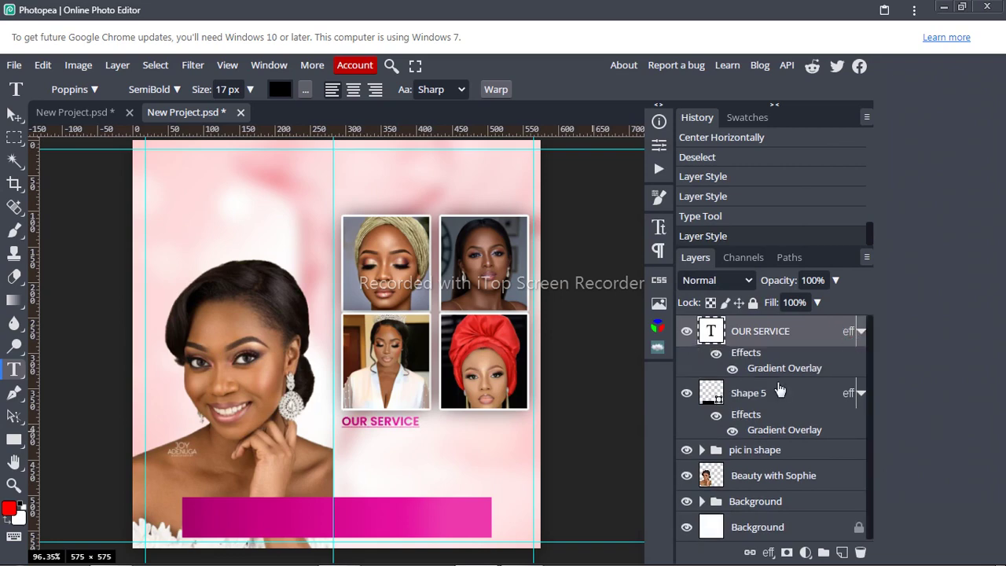
# Step: Make the heading's gradient overlay Reflected and reversed
pyautogui.doubleClick(761, 369)
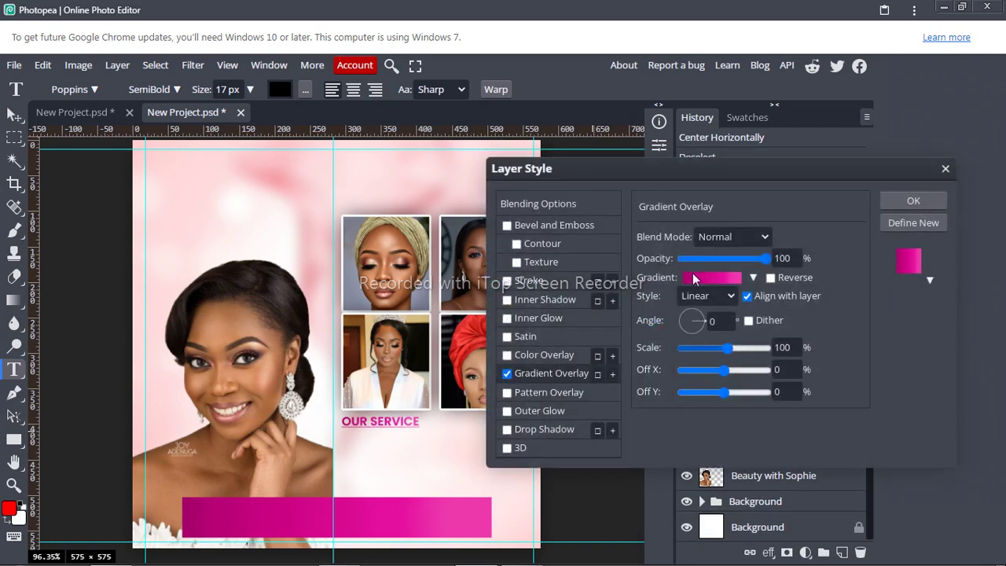
pyautogui.click(727, 297)
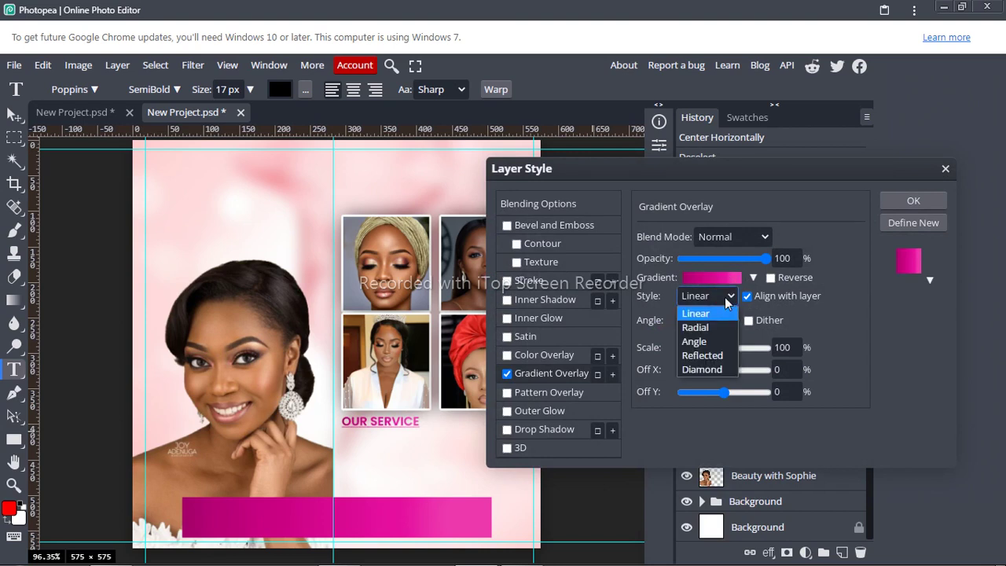
pyautogui.click(713, 358)
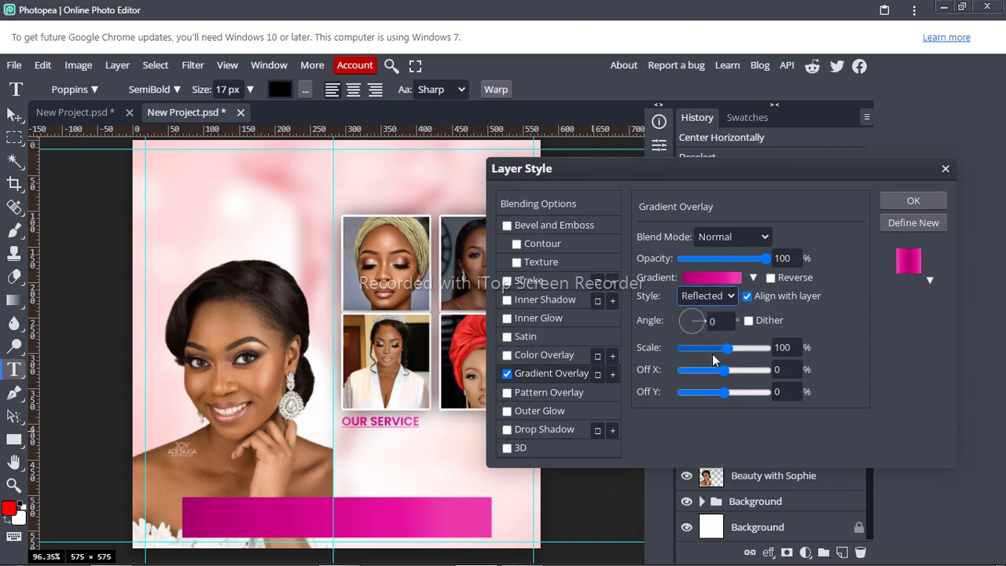
pyautogui.click(770, 280)
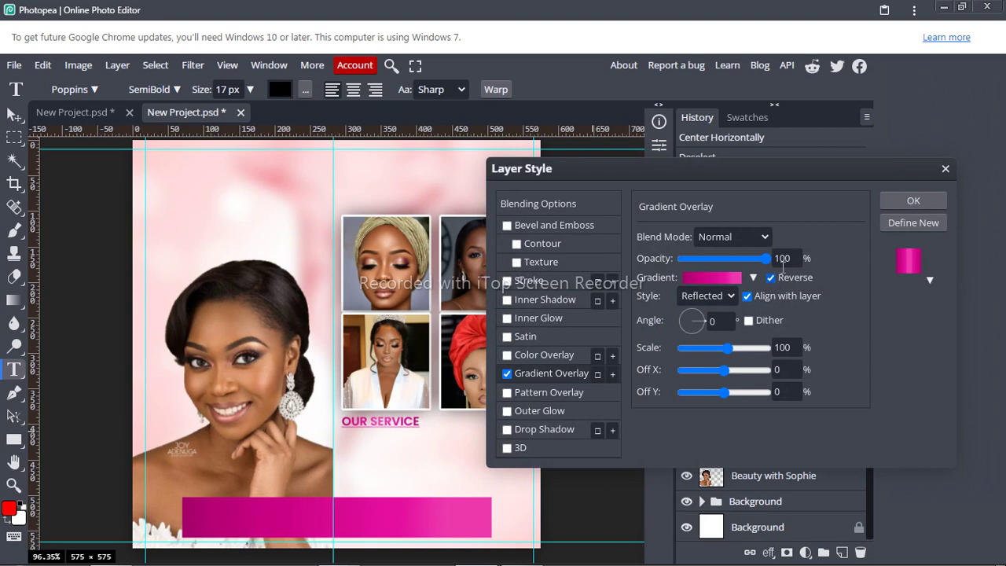
# Step: Add a 2 px stroke outline to the heading
pyautogui.click(529, 282)
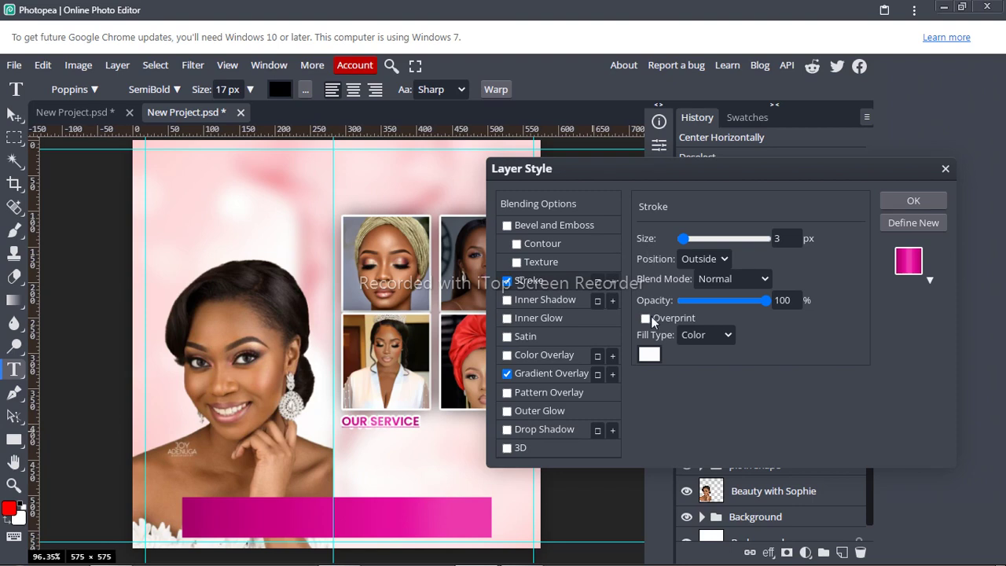
pyautogui.click(784, 238)
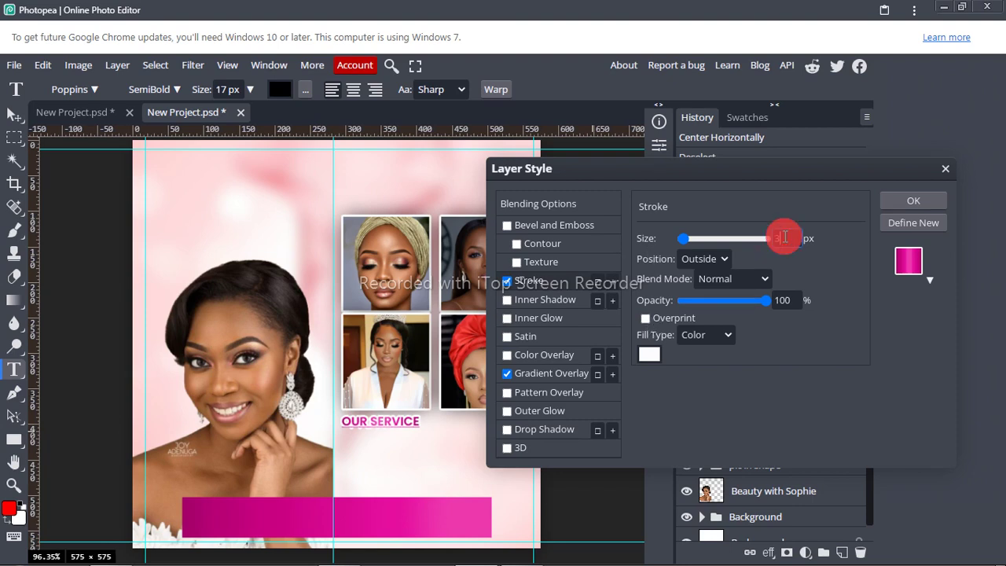
pyautogui.press('BackSpace')
pyautogui.write('2')
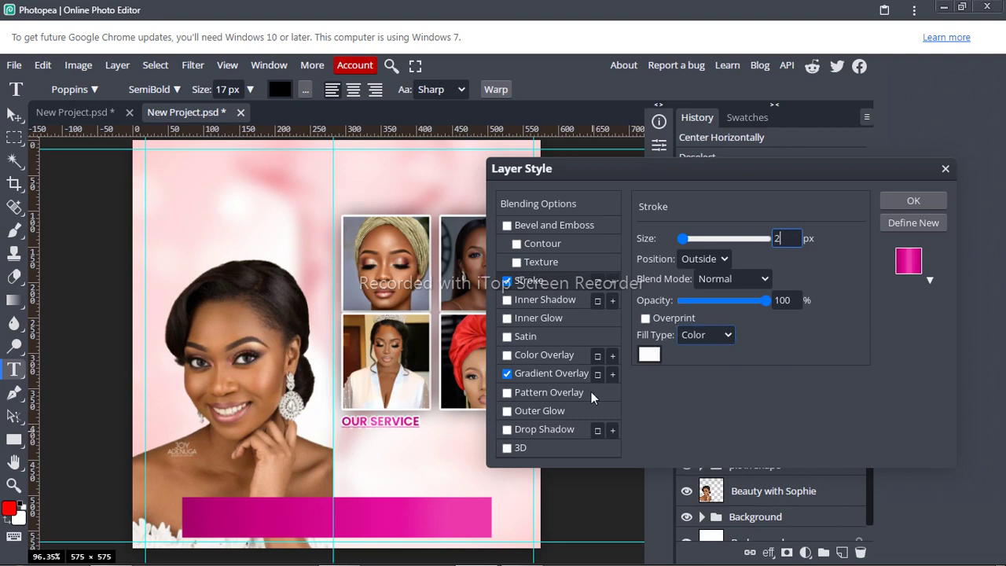
# Step: Add a drop shadow with a distance of 3 px
pyautogui.click(520, 433)
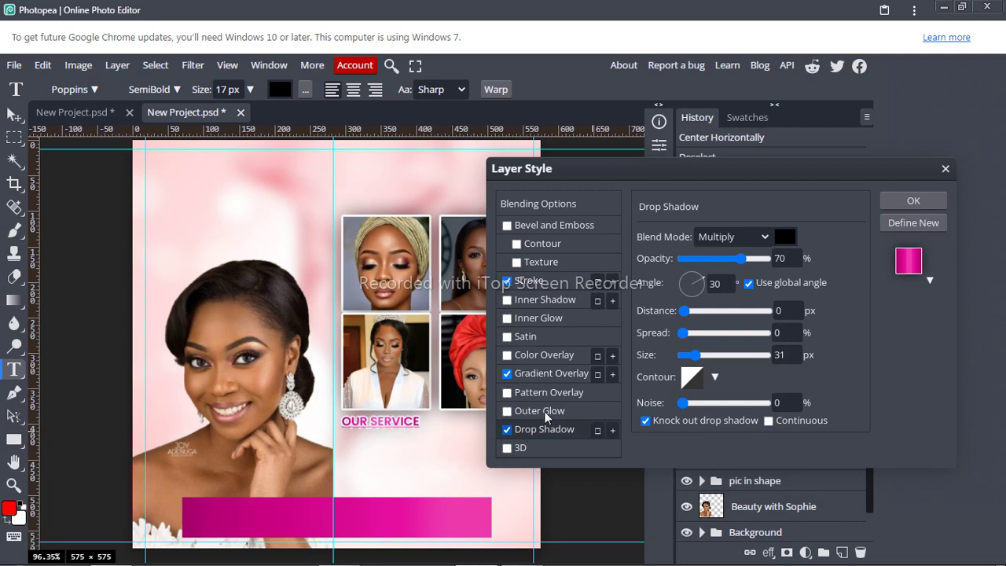
pyautogui.click(788, 310)
pyautogui.press('BackSpace')
pyautogui.write('2')
pyautogui.press('BackSpace')
pyautogui.write('3')
# Step: Try a 1 px outline, settle back on 2 px, and apply the effects
pyautogui.click(572, 286)
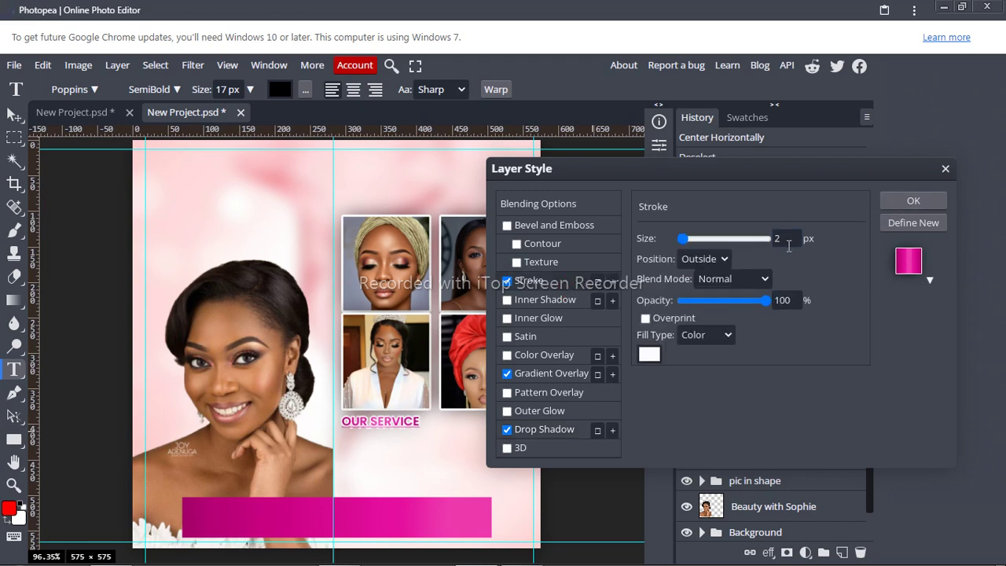
pyautogui.click(786, 238)
pyautogui.press('BackSpace')
pyautogui.write('1')
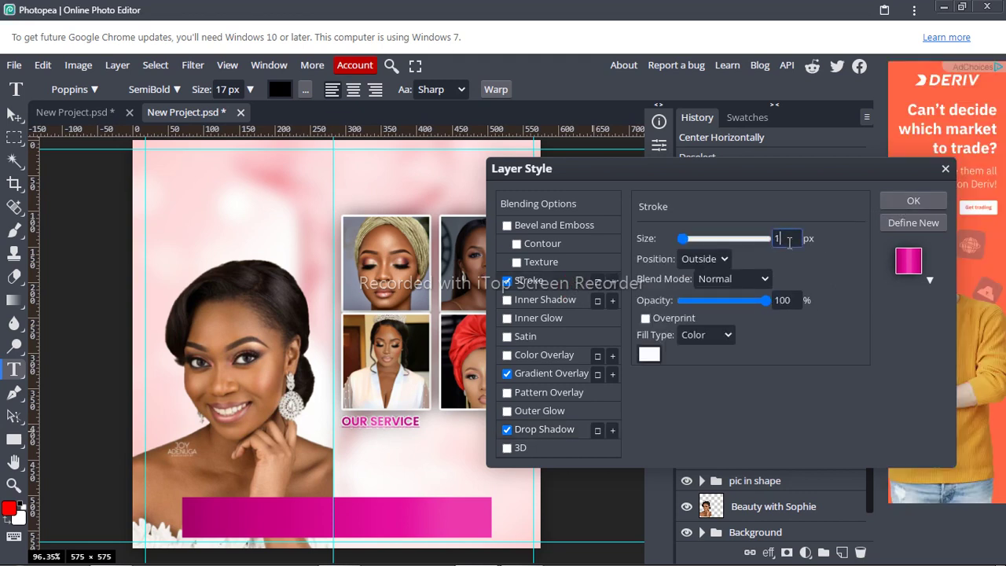
pyautogui.press('BackSpace')
pyautogui.write('2')
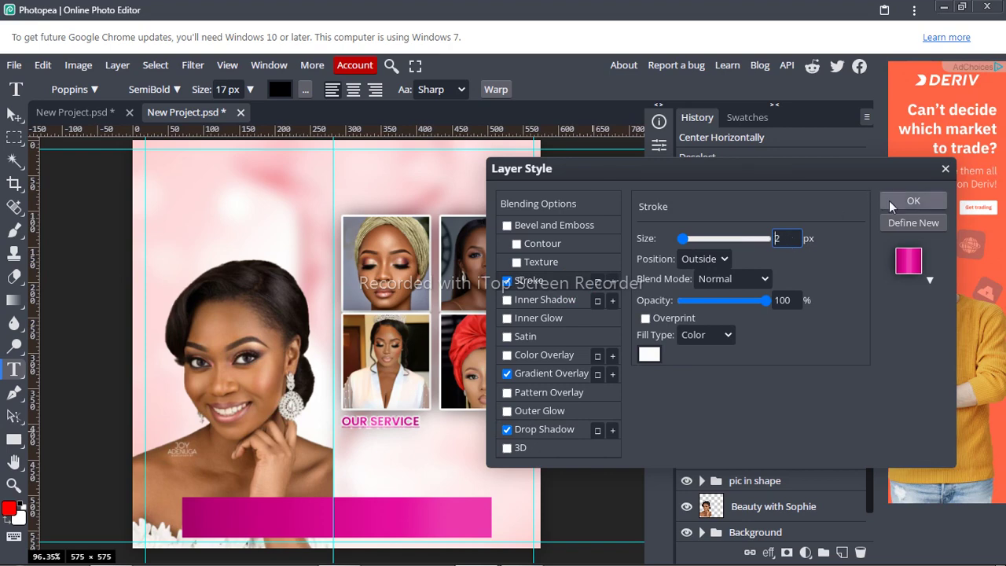
pyautogui.click(907, 201)
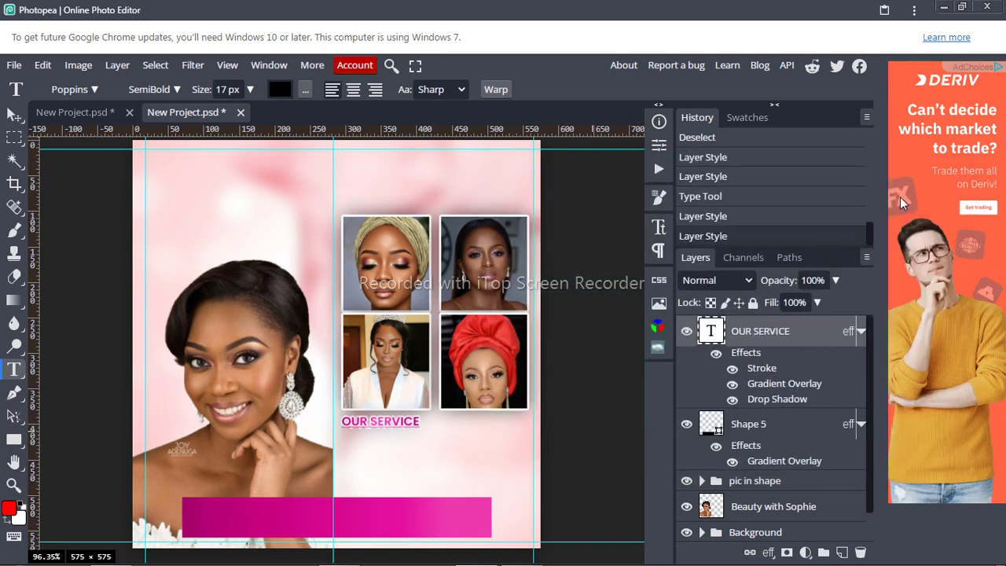
# Step: Collapse both effects lists, switch to Poppins Medium, and start a text layer under OUR SERVICE
pyautogui.click(861, 333)
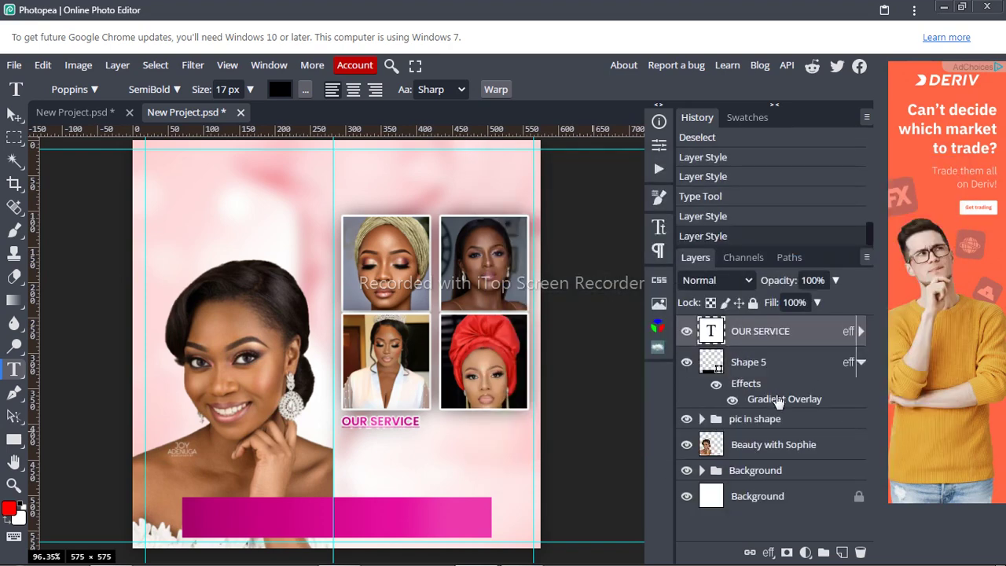
pyautogui.click(861, 361)
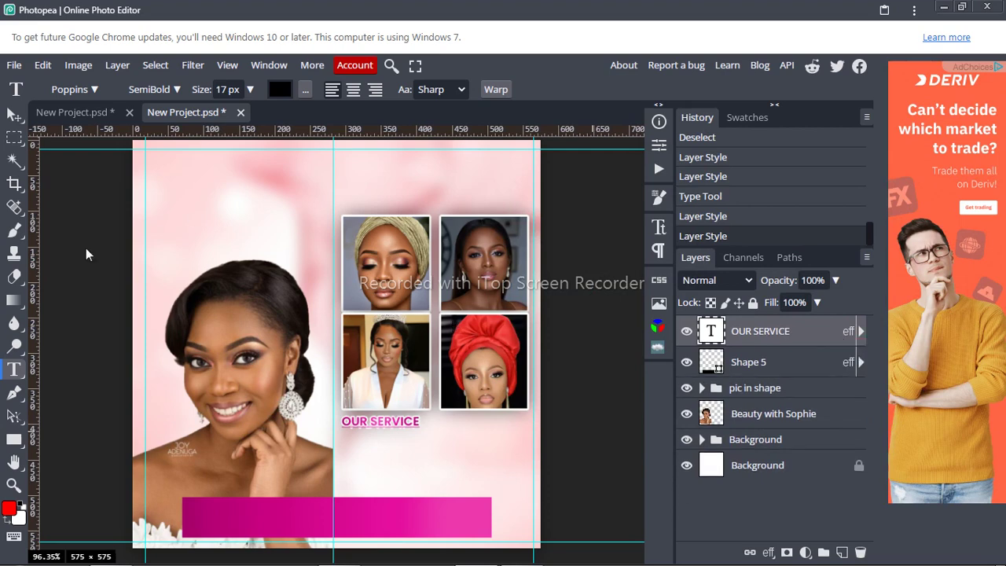
pyautogui.click(162, 89)
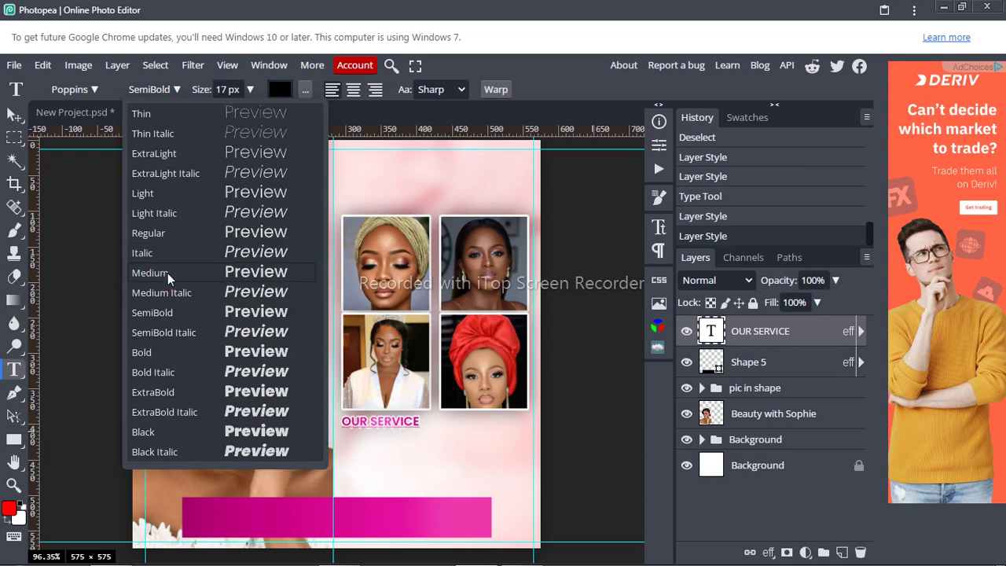
pyautogui.click(168, 273)
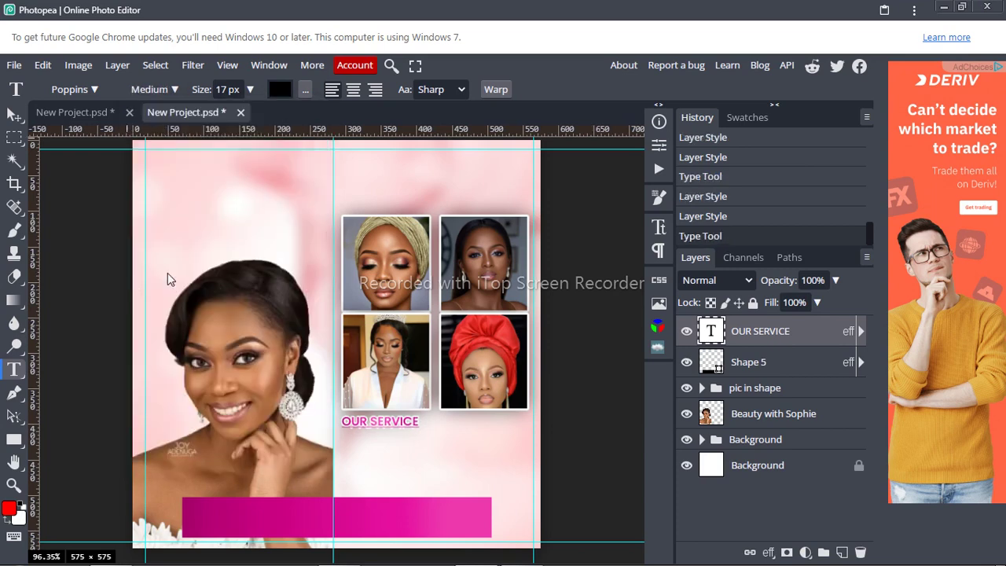
pyautogui.click(341, 437)
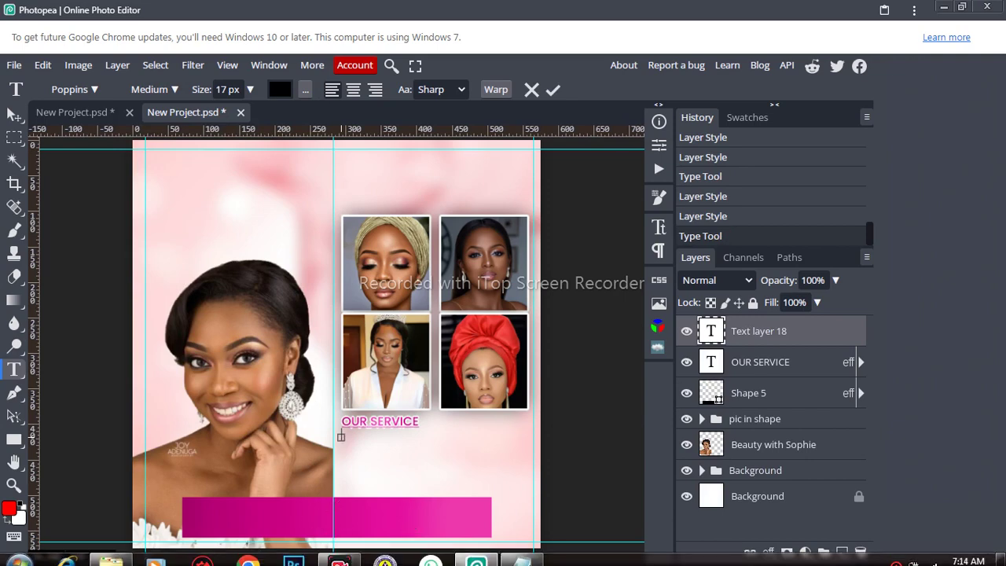
# Step: Copy the five service lines, -Makeup to -Accessories, from Notepad and return to Photopea
pyautogui.moveTo(519, 556)
pyautogui.click(492, 454)
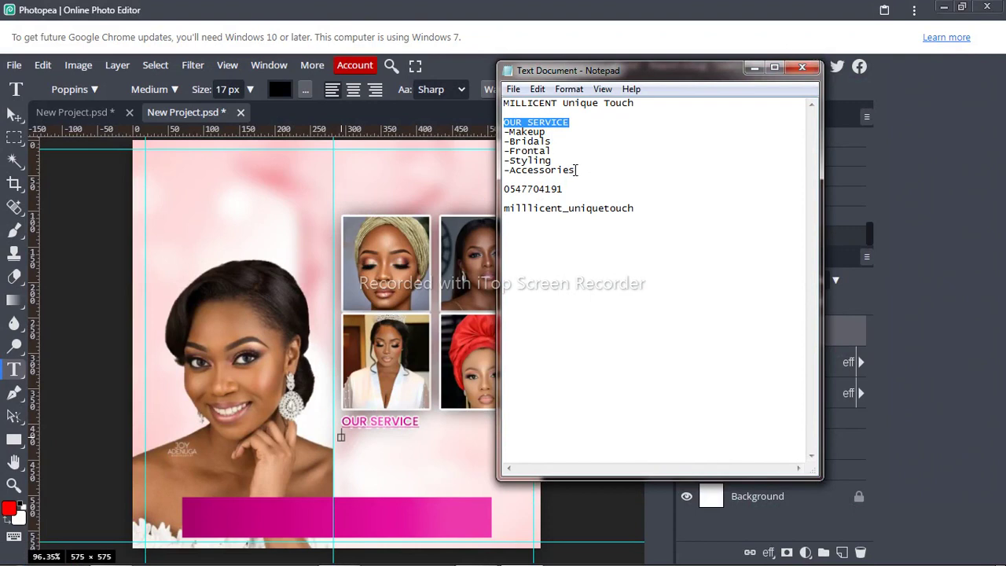
pyautogui.moveTo(575, 170); pyautogui.dragTo(504, 130)
pyautogui.hotkey('ctrl', 'c')
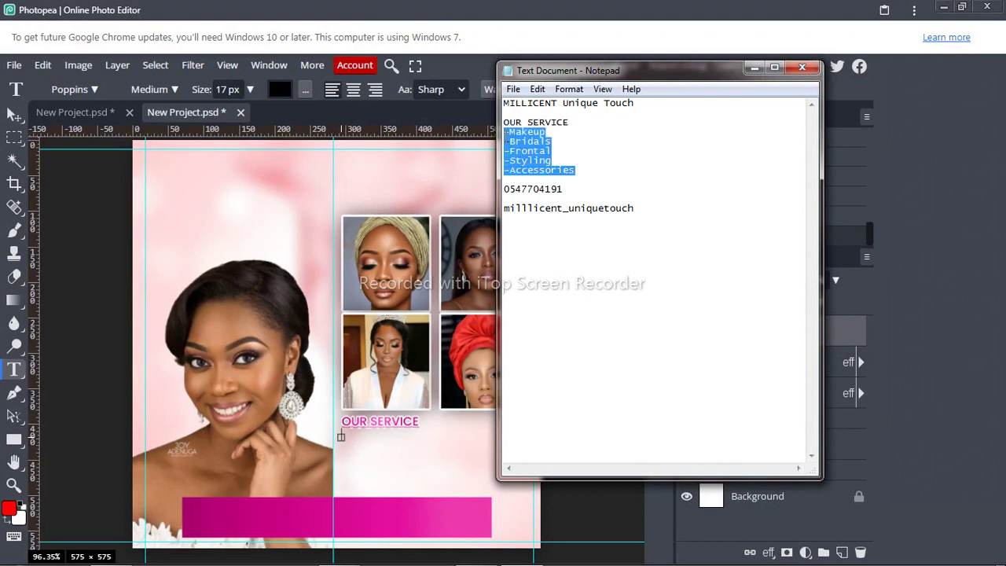
pyautogui.click(417, 442)
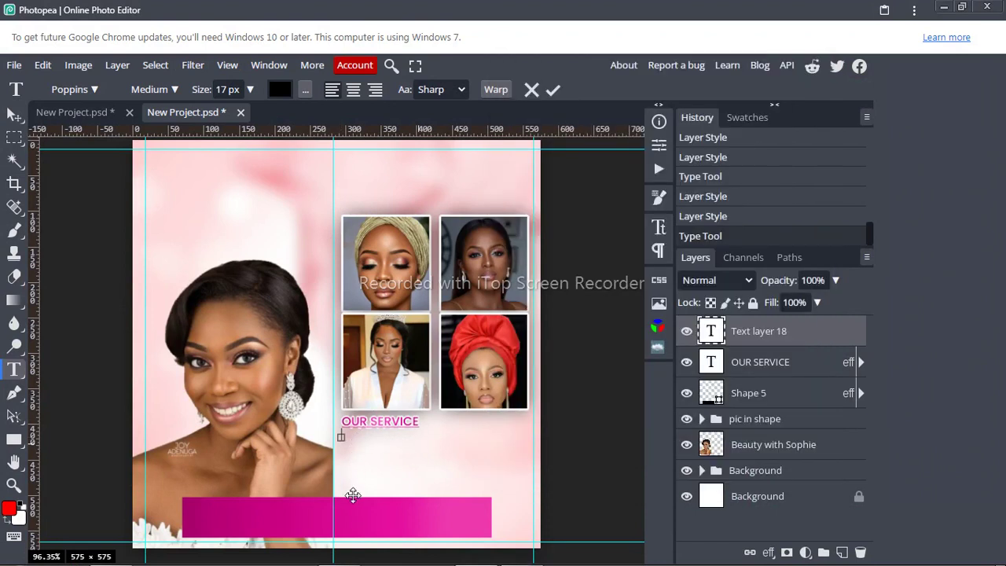
# Step: Paste the services list, set it to 16 px, and commit the text
pyautogui.hotkey('ctrl', 'v')
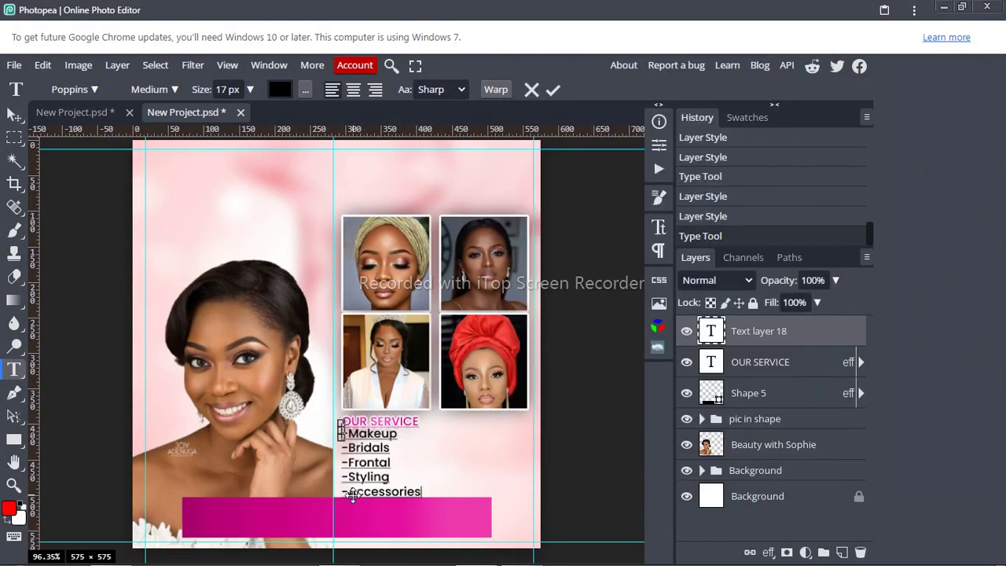
pyautogui.hotkey('ctrl', 'a')
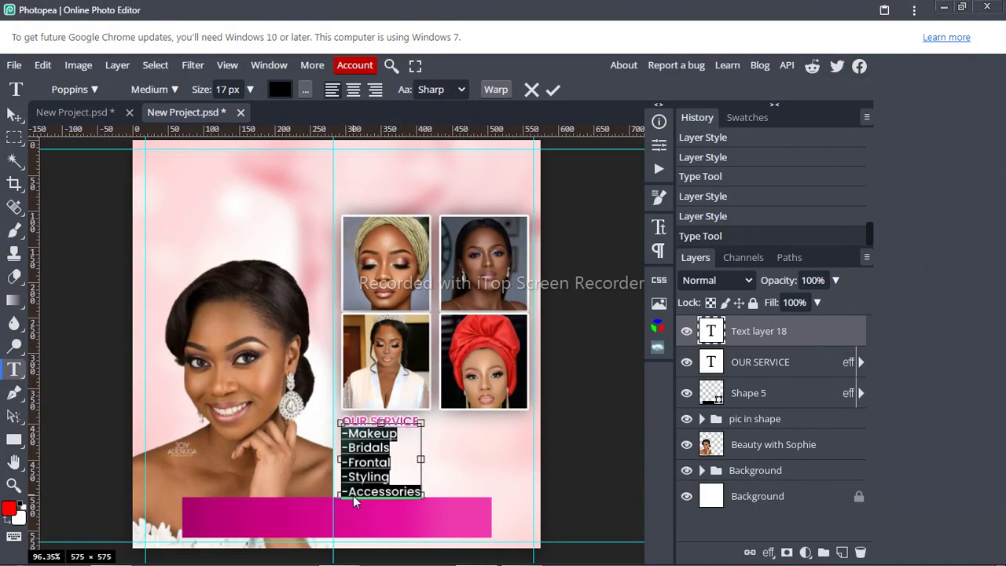
pyautogui.click(233, 89)
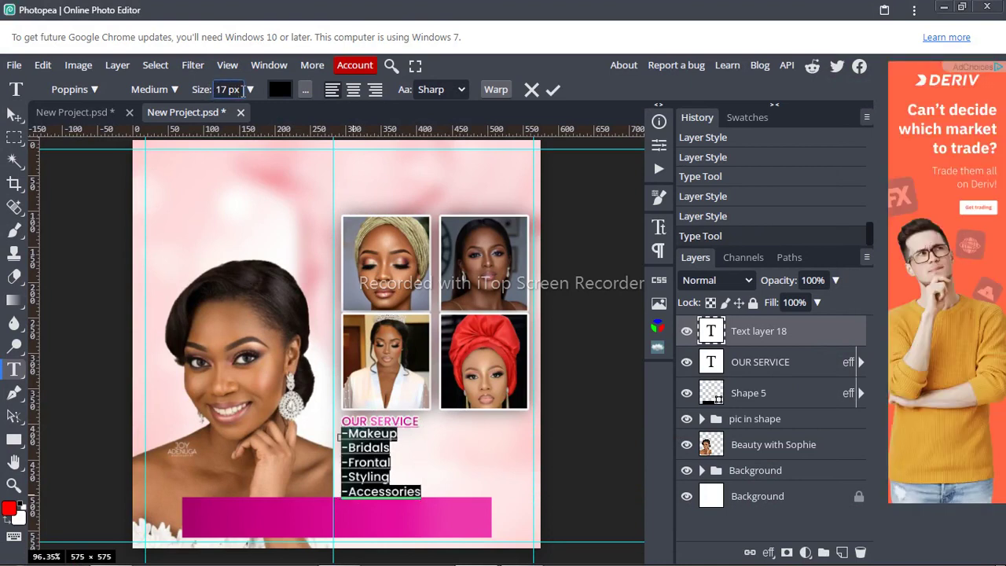
pyautogui.press('Down')
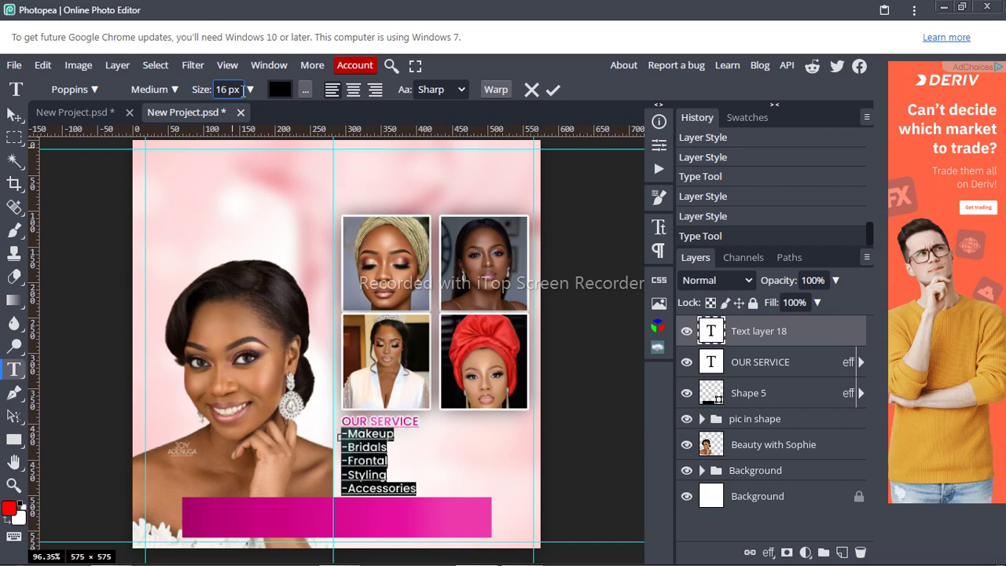
pyautogui.click(557, 89)
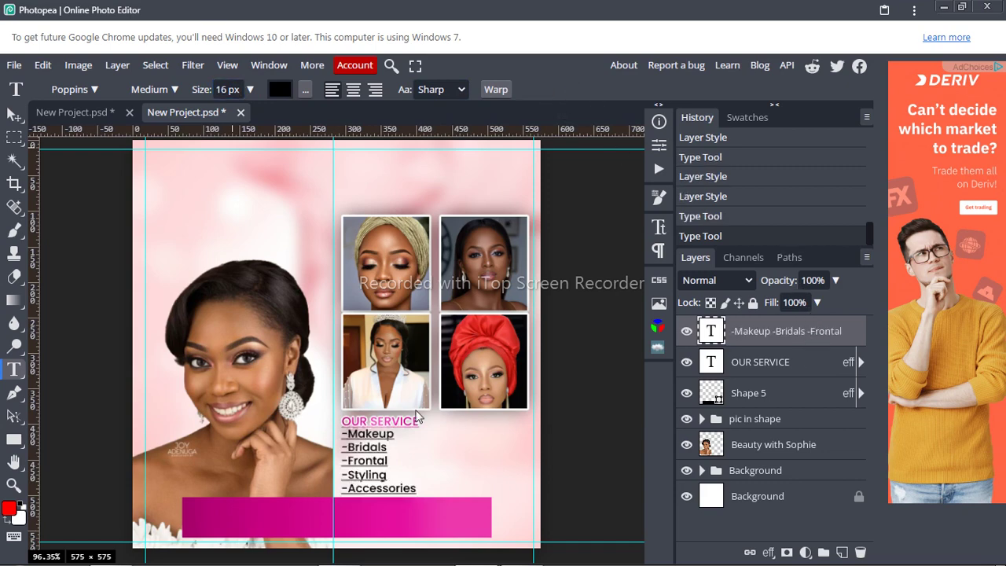
# Step: Paste the heading's copied layer style onto the services list layer
pyautogui.rightClick(829, 340)
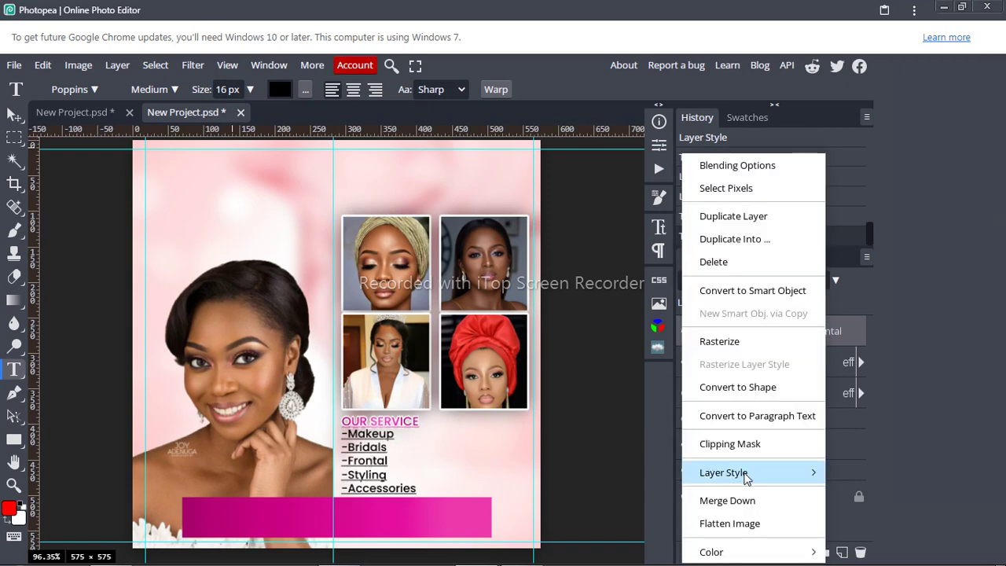
pyautogui.moveTo(744, 476)
pyautogui.click(807, 495)
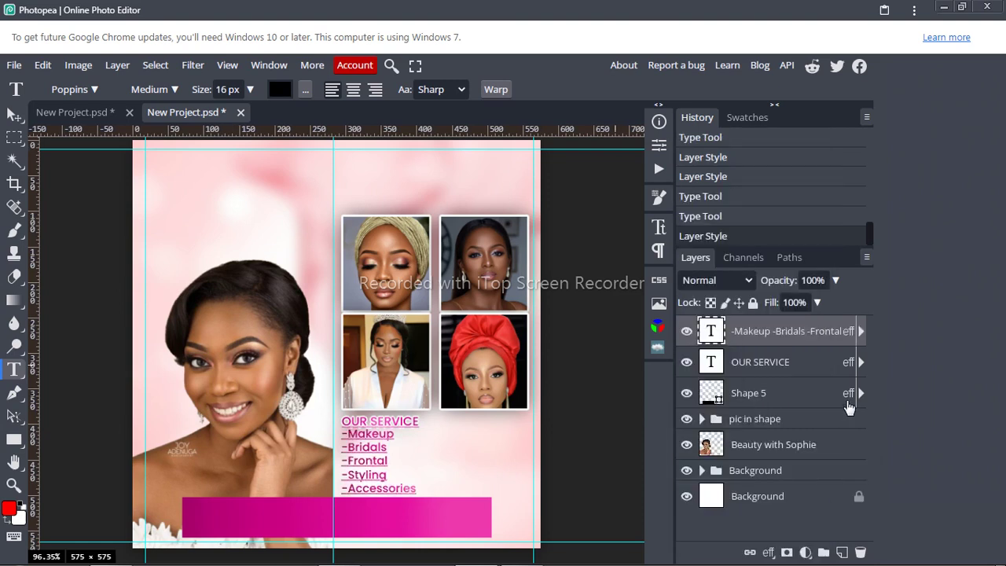
# Step: Resize all services list lines to 14 px with 19 px leading and commit the text
pyautogui.click(363, 468)
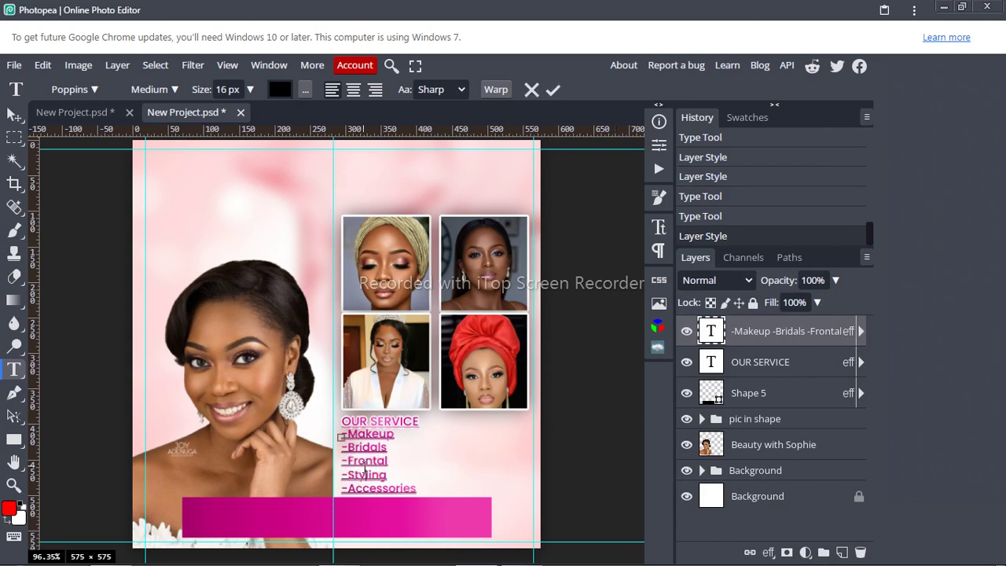
pyautogui.hotkey('ctrl', 'a')
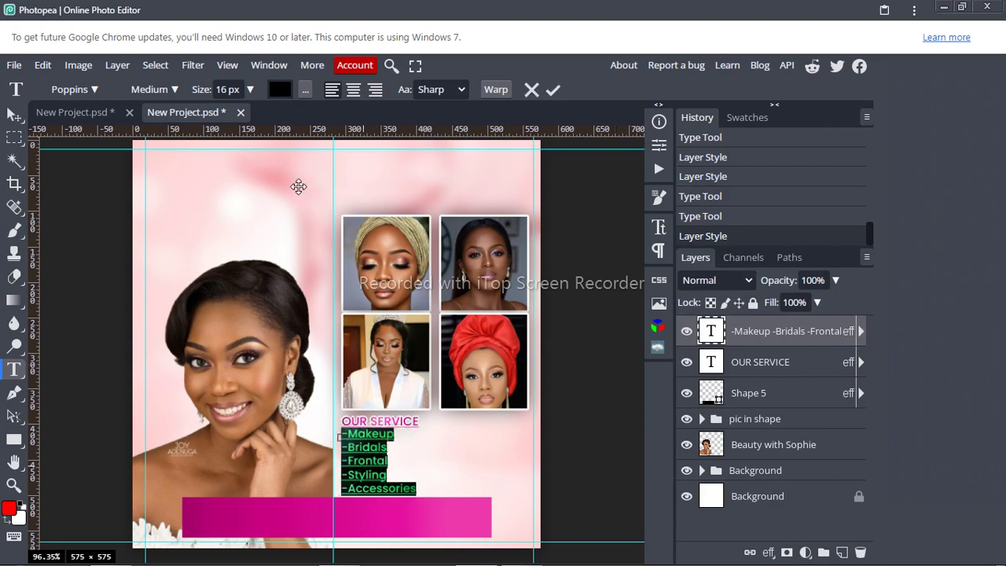
pyautogui.click(228, 91)
pyautogui.press('Down')
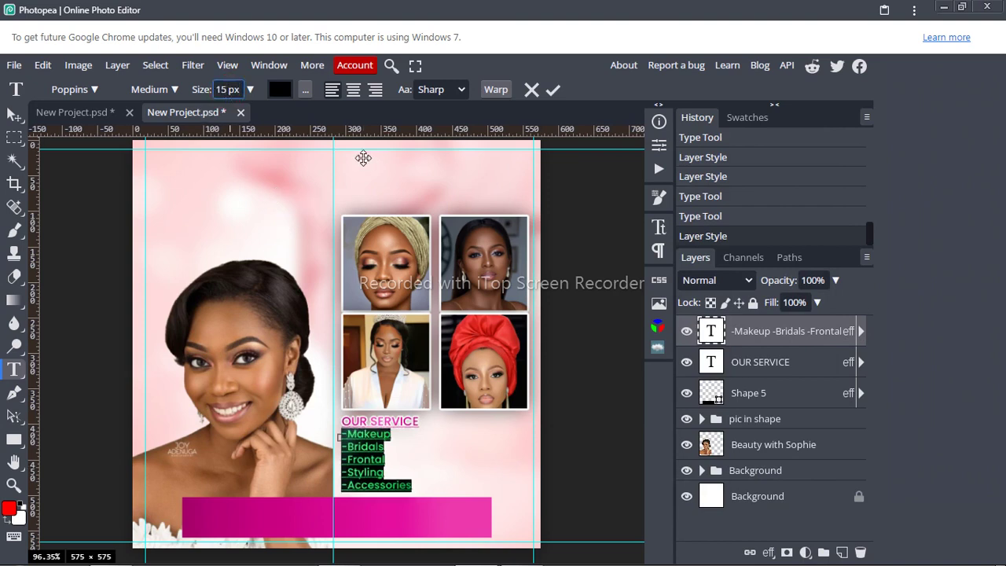
pyautogui.press('Down')
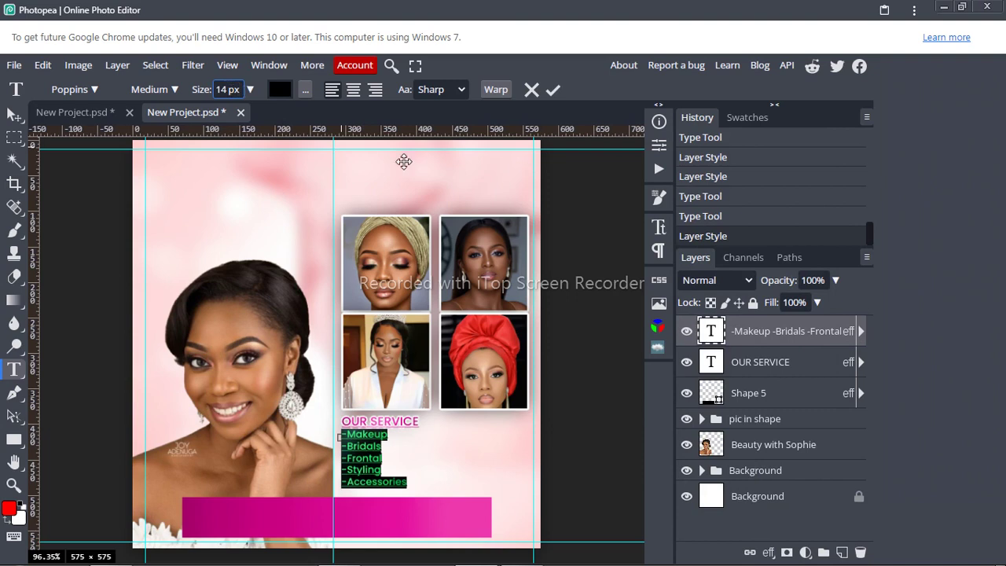
pyautogui.click(658, 228)
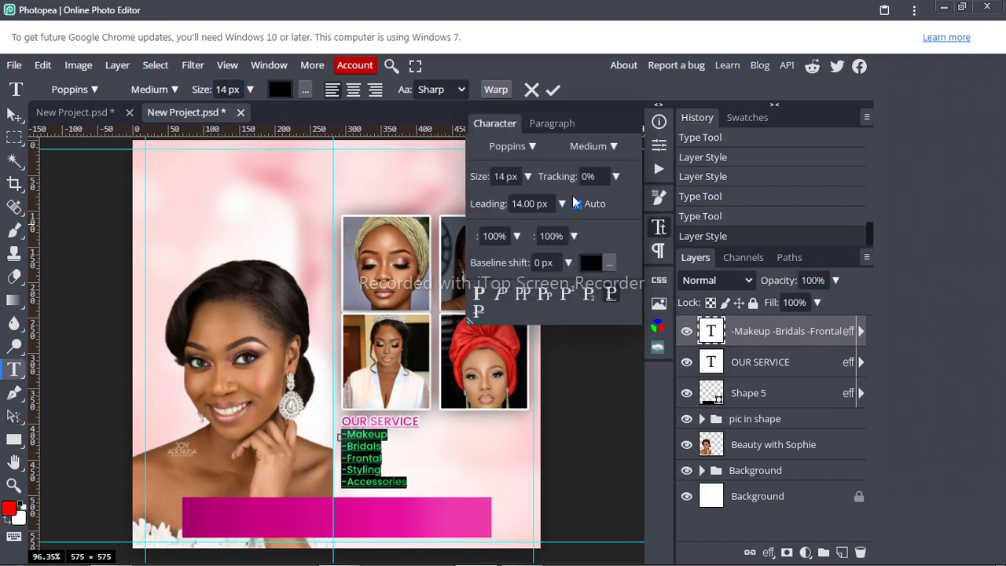
pyautogui.click(548, 204)
pyautogui.press('Up')
pyautogui.press('Up')
pyautogui.press('Up')
pyautogui.press('Up')
pyautogui.press('Up')
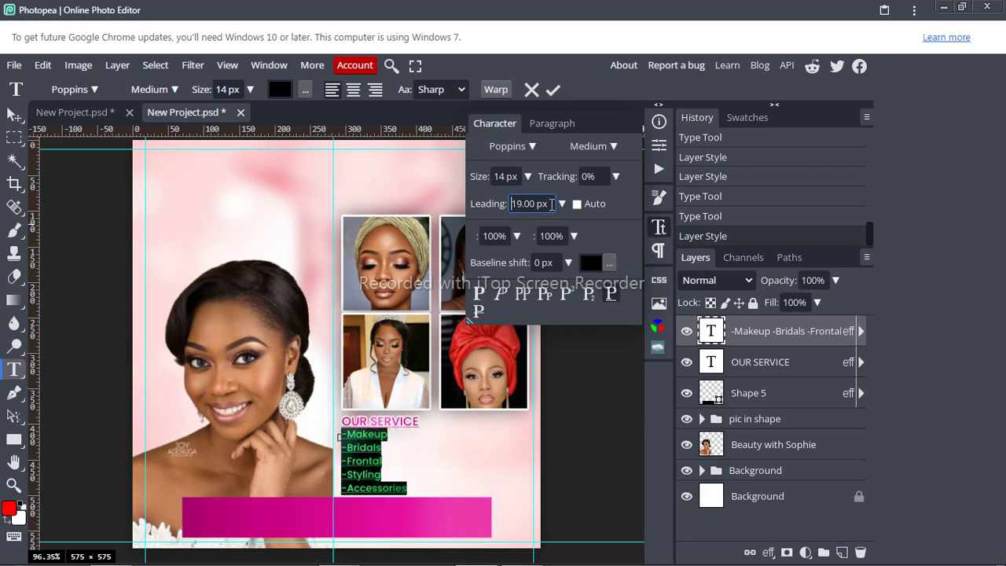
pyautogui.click(554, 91)
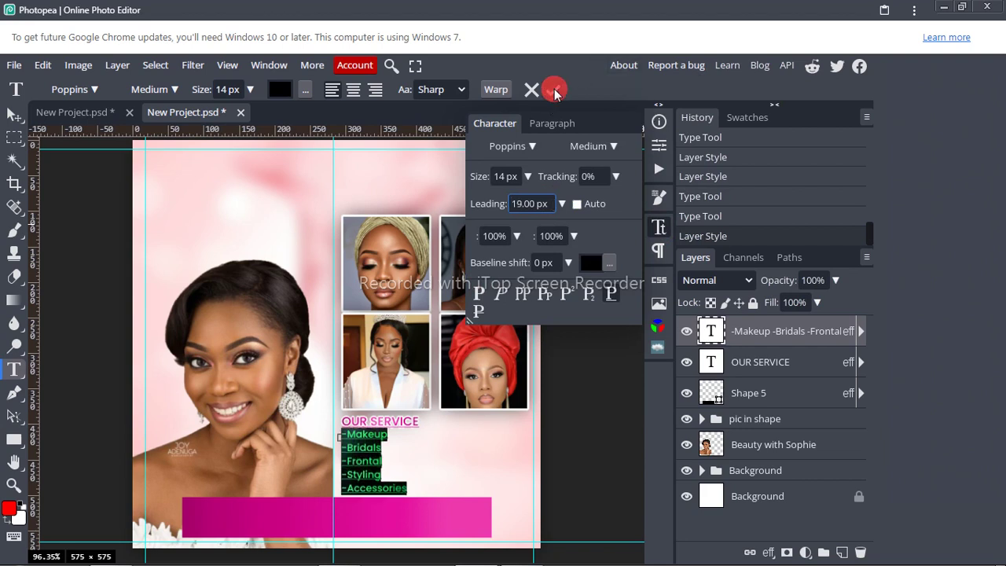
pyautogui.click(654, 228)
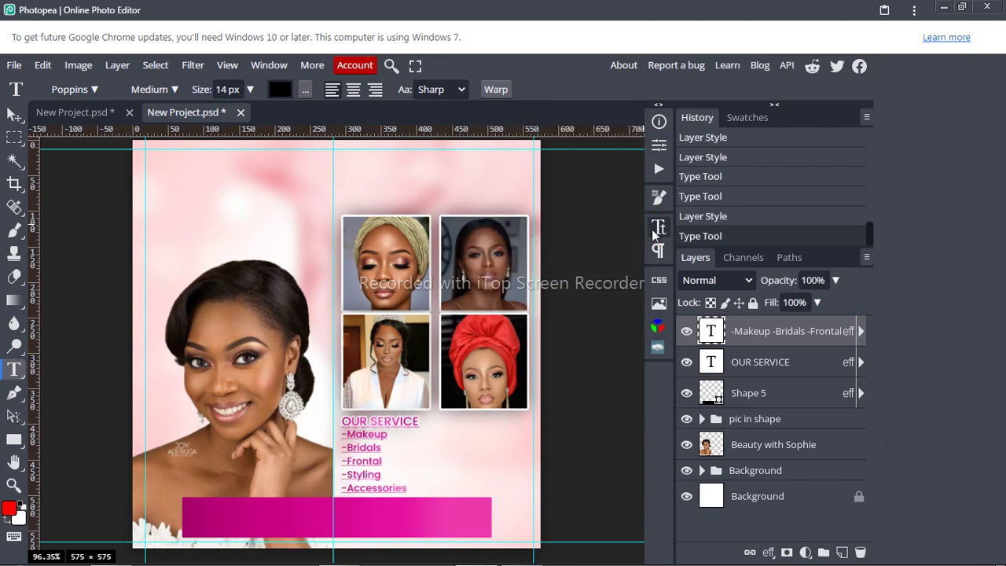
# Step: Nudge the pic in shape photo grid two steps upward with the Move tool
pyautogui.press('v')
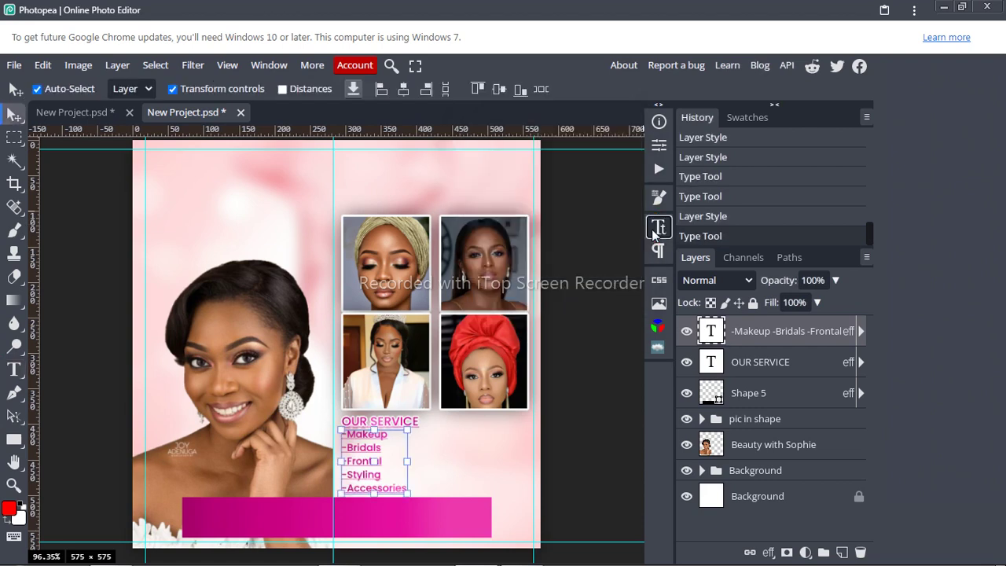
pyautogui.hotkey('shift', 'Down')
pyautogui.press('Up')
pyautogui.press('Up')
pyautogui.press('Up')
pyautogui.press('Up')
pyautogui.press('Up')
pyautogui.press('Up')
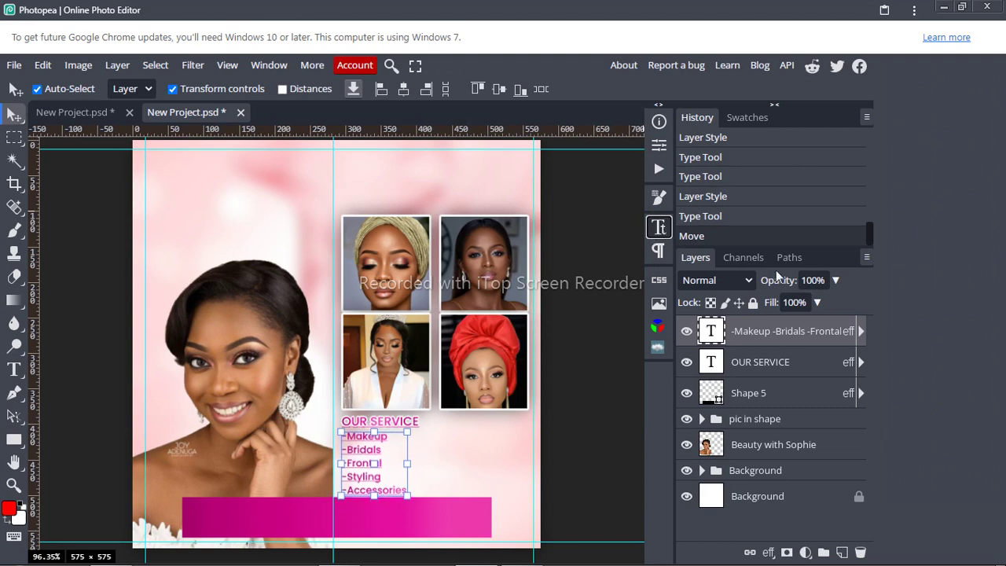
pyautogui.click(768, 423)
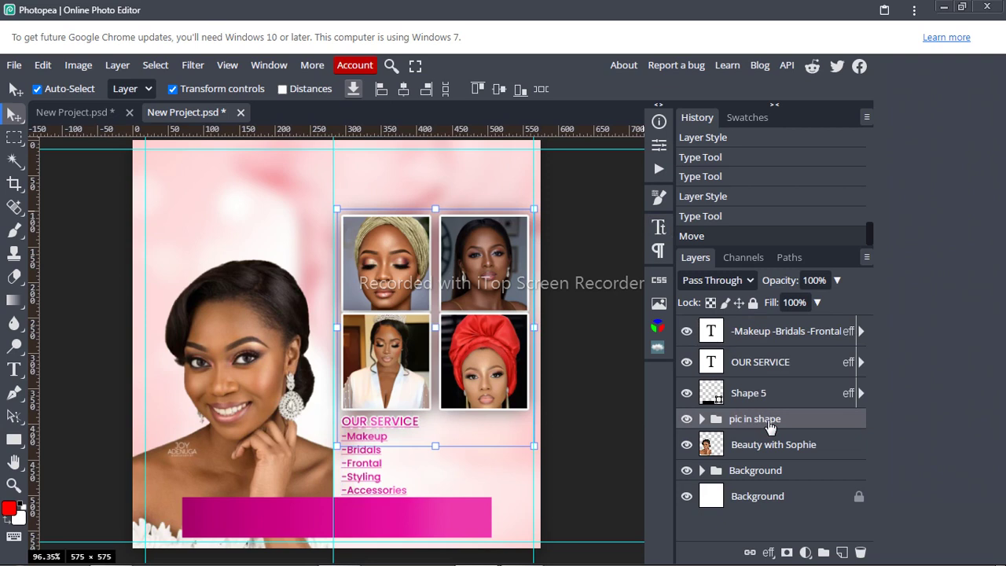
pyautogui.press('Up')
pyautogui.press('Up')
pyautogui.press('Up')
pyautogui.press('Up')
pyautogui.press('Up')
pyautogui.press('Up')
pyautogui.press('Up')
pyautogui.press('Up')
pyautogui.press('Up')
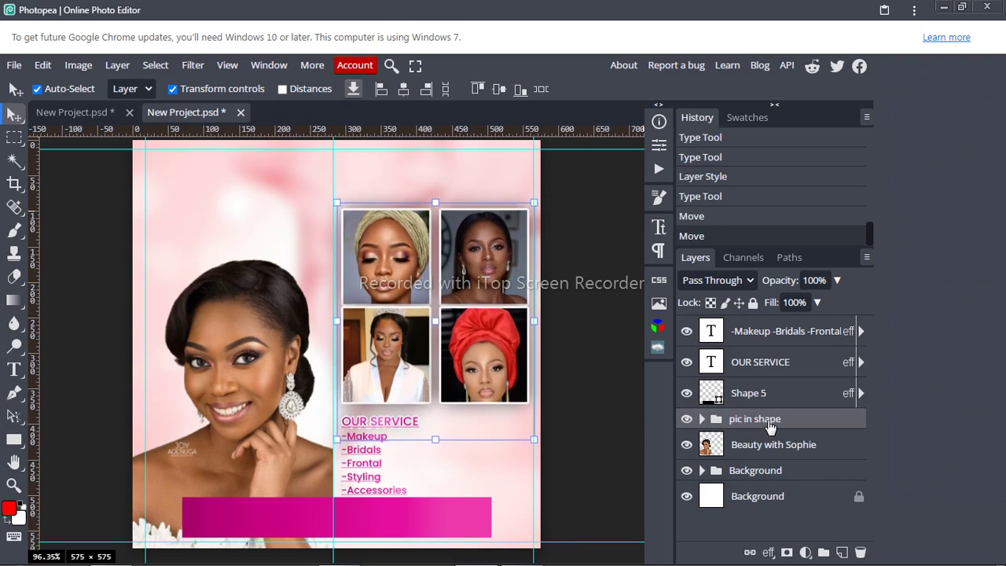
pyautogui.press('Up')
pyautogui.press('Up')
pyautogui.press('Up')
pyautogui.press('Up')
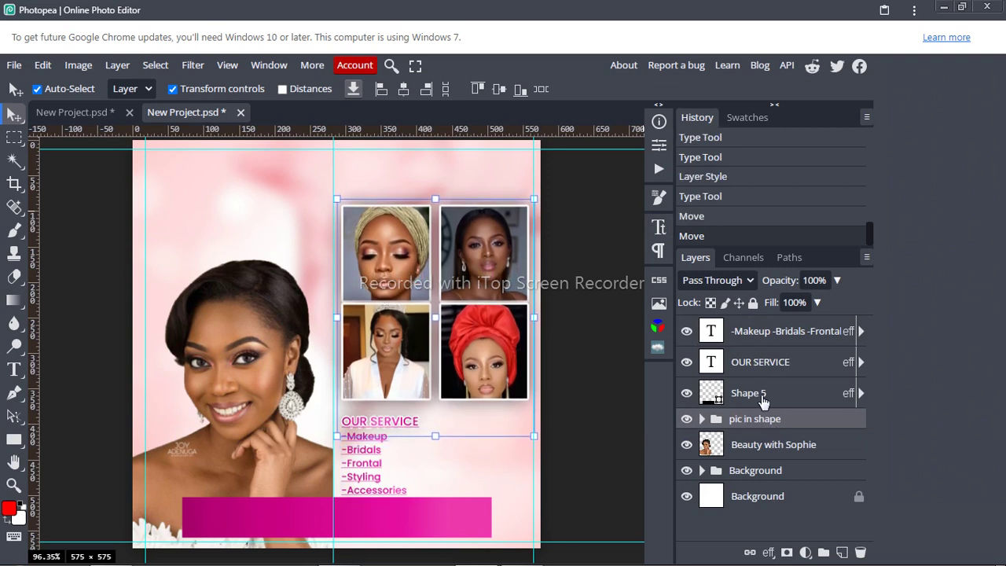
# Step: Move the OUR SERVICE heading and services list up together by two nudges
pyautogui.click(774, 364)
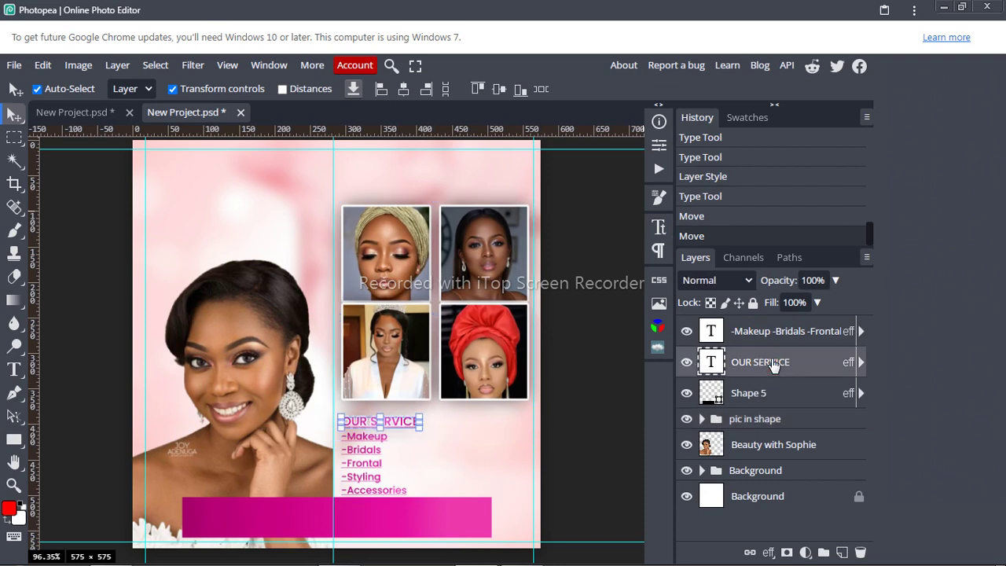
pyautogui.keyDown('shift'); pyautogui.click(778, 340); pyautogui.keyUp('shift')
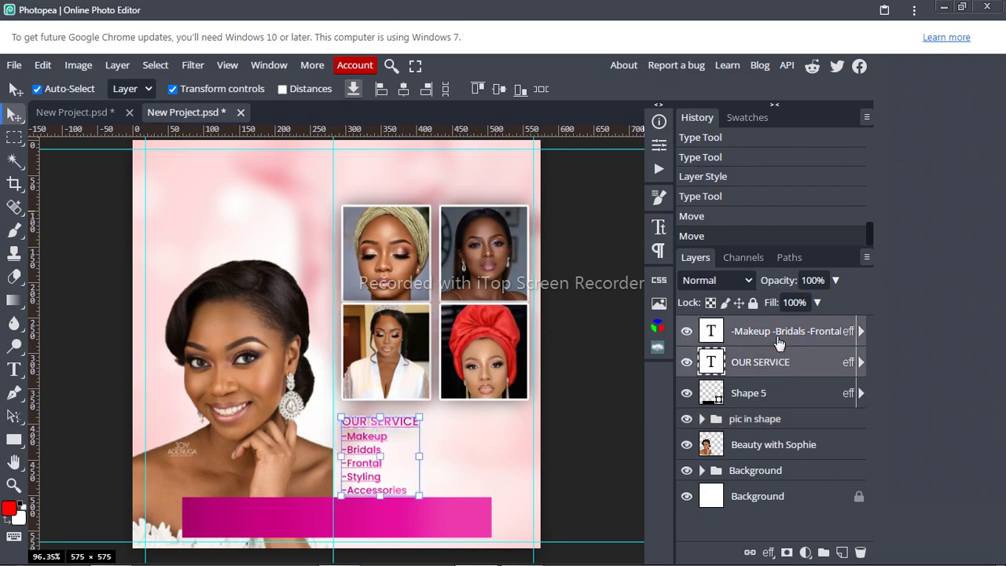
pyautogui.press('Up')
pyautogui.press('Up')
pyautogui.press('Up')
pyautogui.press('Up')
pyautogui.press('Up')
pyautogui.press('Up')
pyautogui.press('Up')
pyautogui.press('Up')
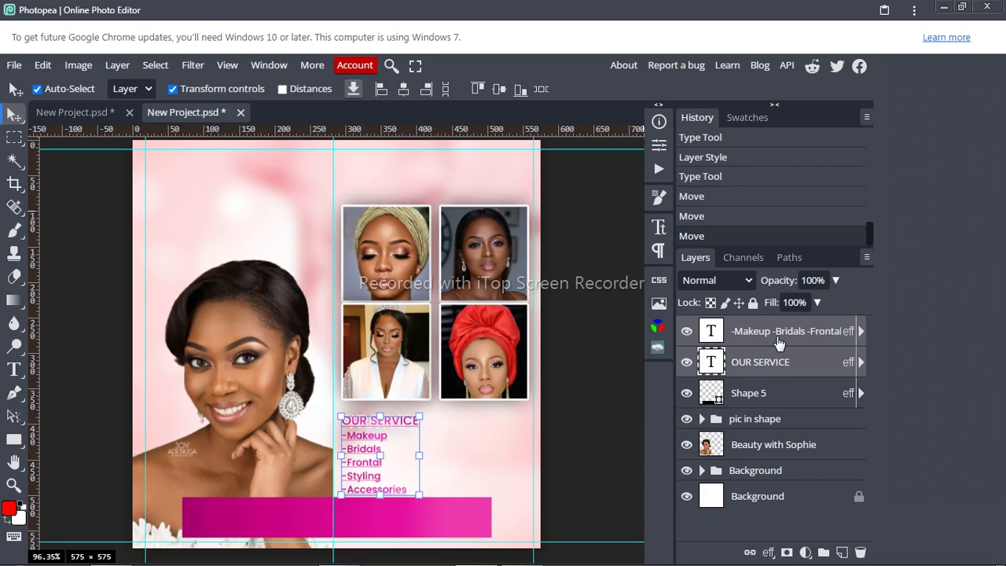
pyautogui.press('Up')
pyautogui.press('Up')
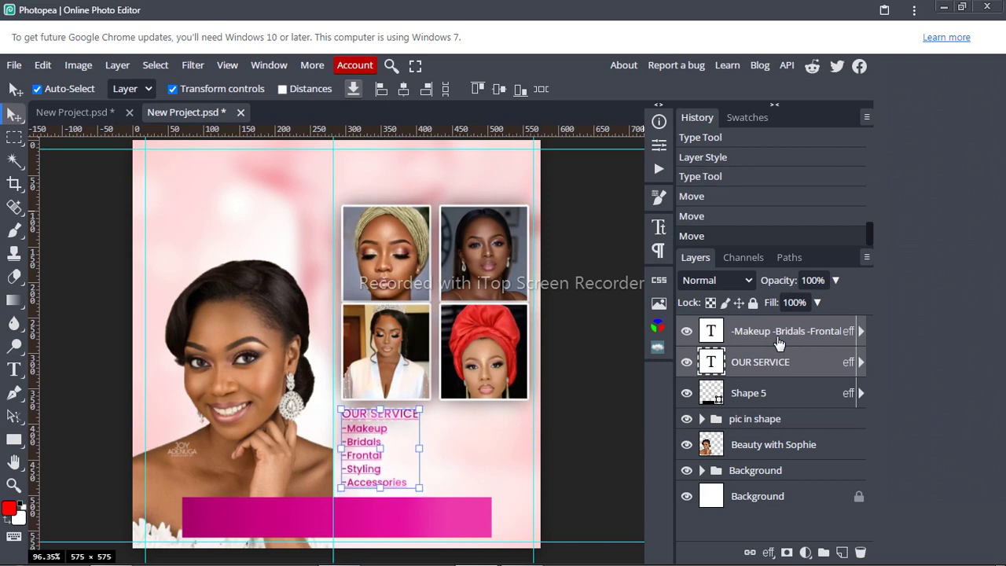
pyautogui.click(542, 379)
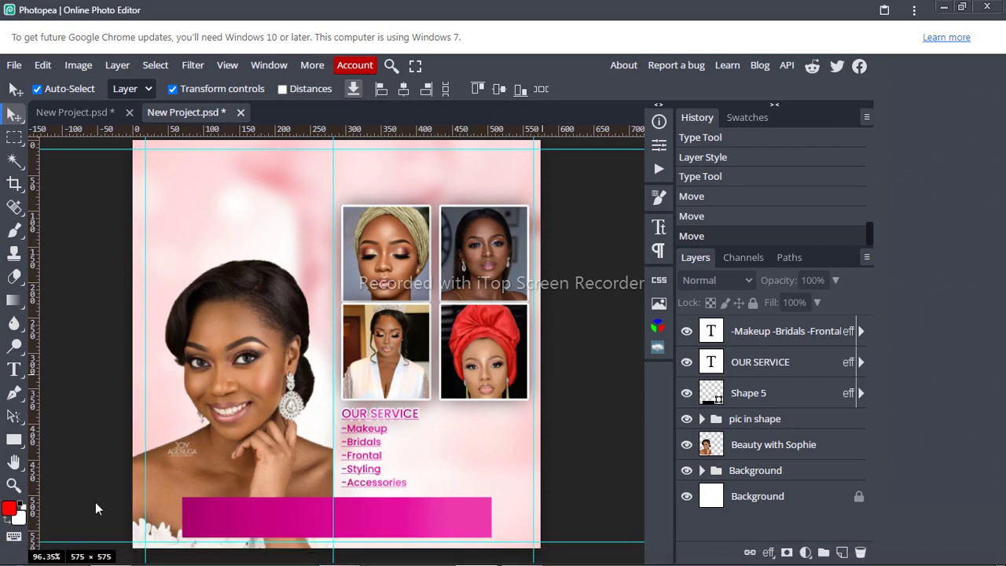
# Step: Drag the 2-2-makeup-kit-products image from the work folder onto the flyer canvas
pyautogui.moveTo(111, 552)
pyautogui.click(116, 496)
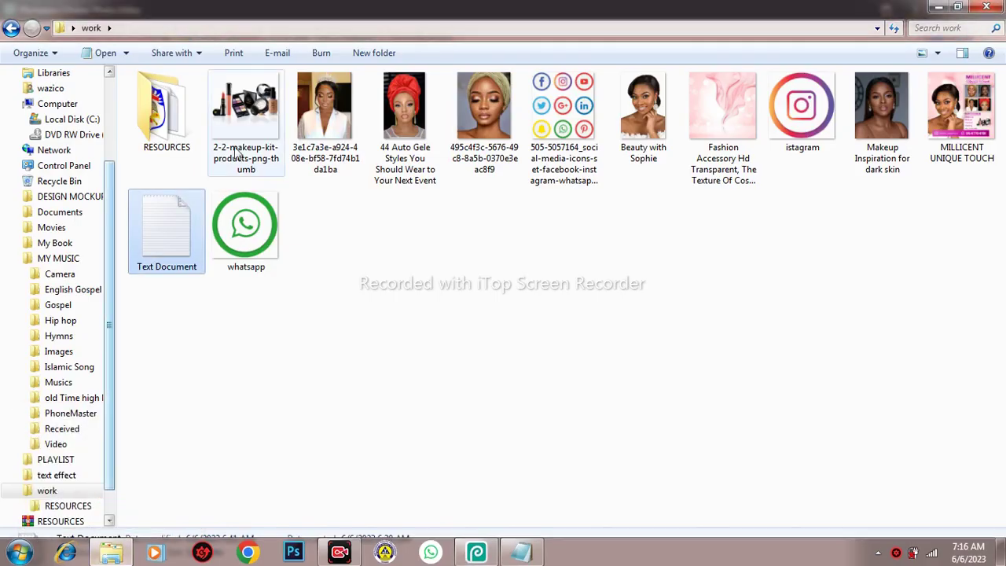
pyautogui.moveTo(248, 108); pyautogui.dragTo(451, 419)
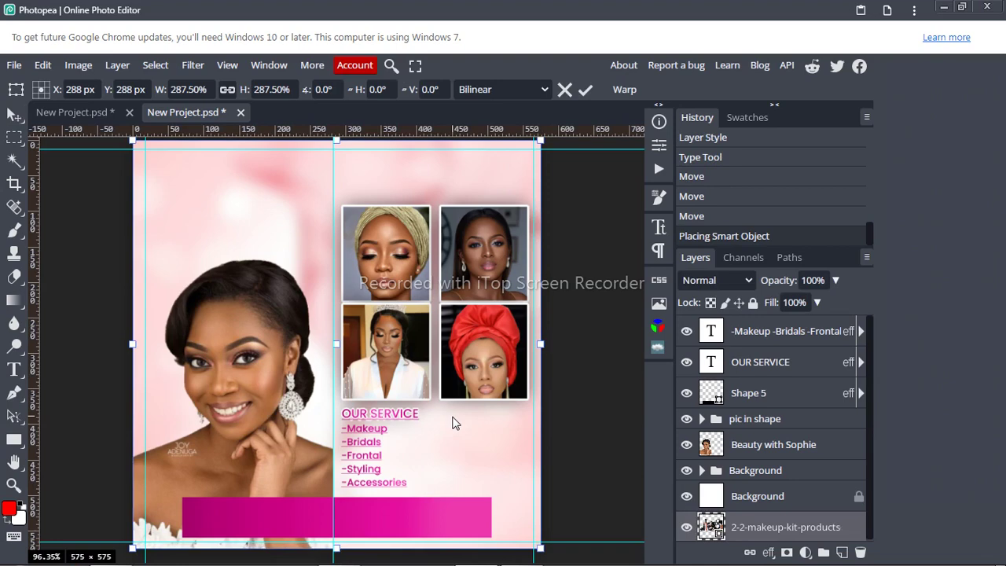
# Step: Raise the makeup kit layer to the top, scale it to 69.5% and set it beside the services list
pyautogui.moveTo(768, 532); pyautogui.dragTo(766, 326)
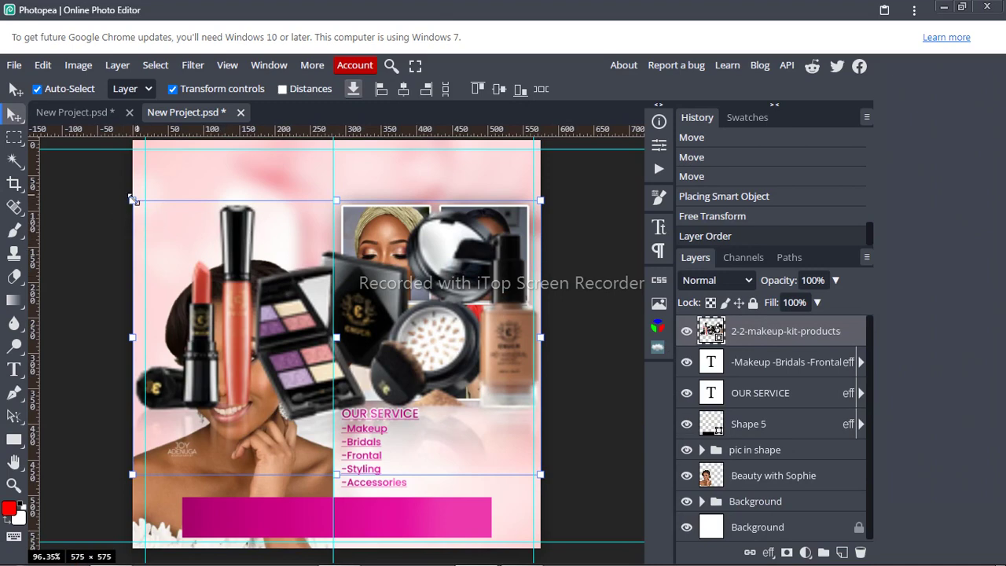
pyautogui.moveTo(132, 199); pyautogui.dragTo(442, 403)
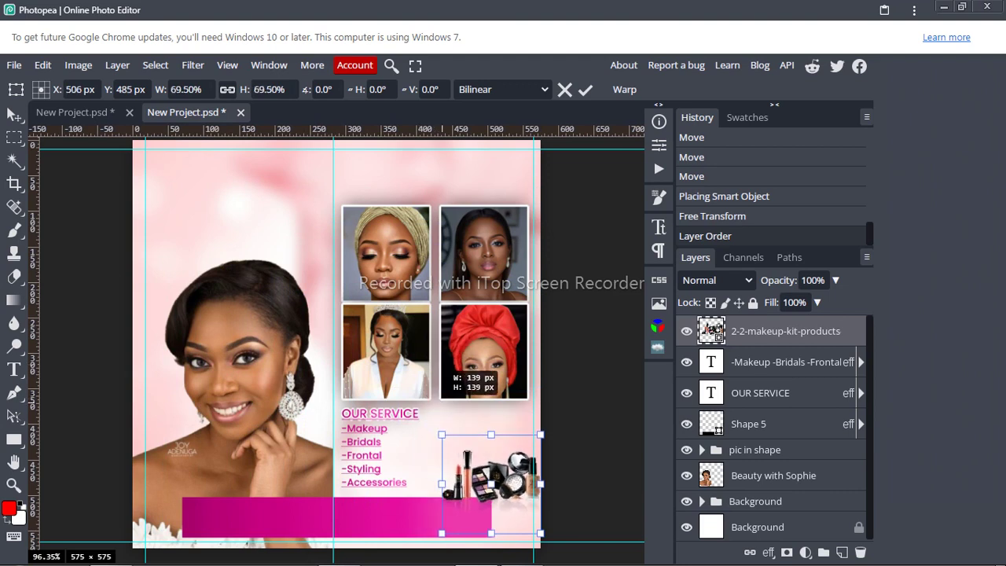
pyautogui.moveTo(500, 471); pyautogui.dragTo(481, 449)
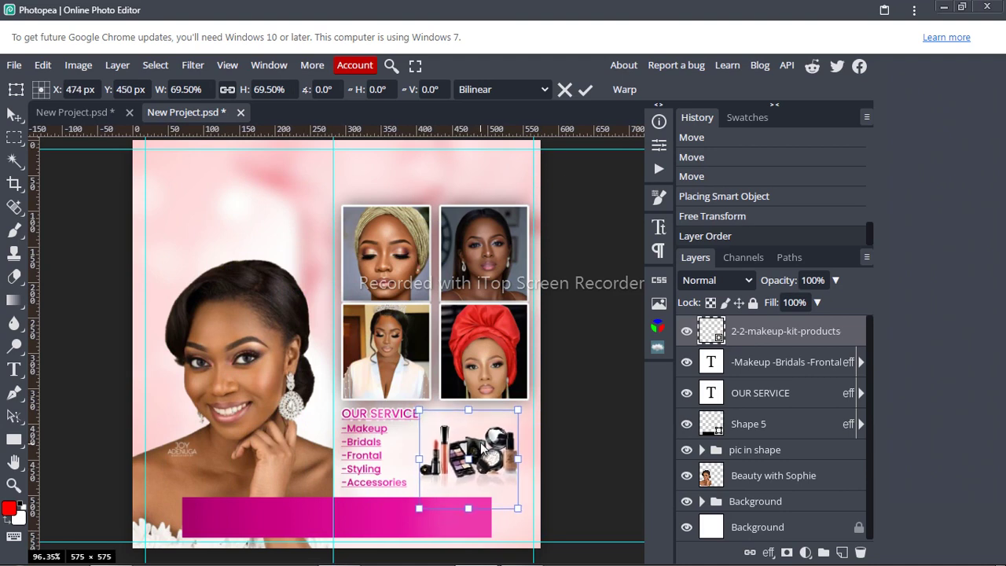
pyautogui.click(586, 91)
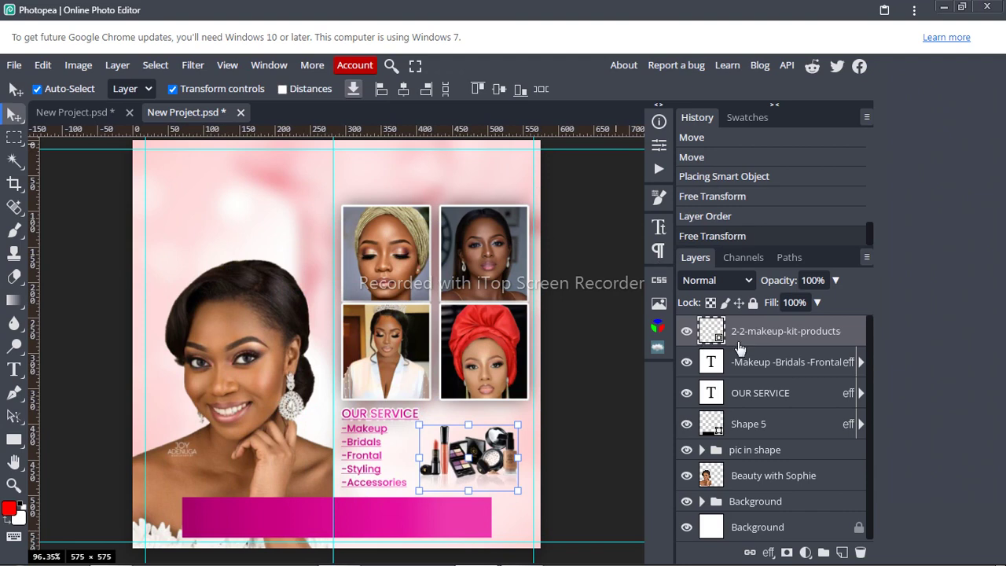
pyautogui.click(776, 404)
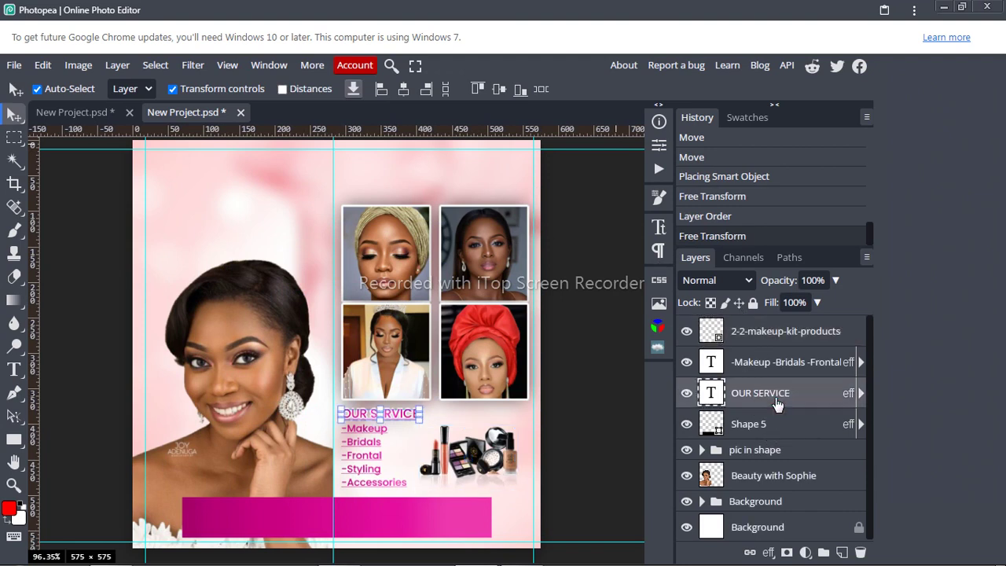
pyautogui.doubleClick(762, 391)
pyautogui.hotkey('ctrl', 'c')
# Step: Group the OUR SERVICE heading and services list layers into a group named OUR SERVICE
pyautogui.click(801, 393)
pyautogui.keyDown('ctrl'); pyautogui.click(804, 355); pyautogui.keyUp('ctrl')
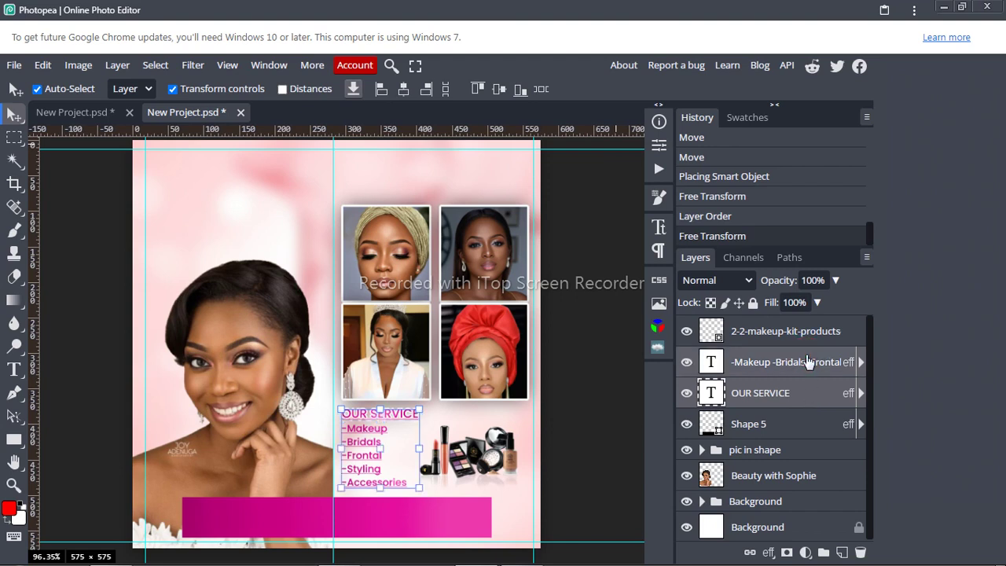
pyautogui.hotkey('ctrl', 'g')
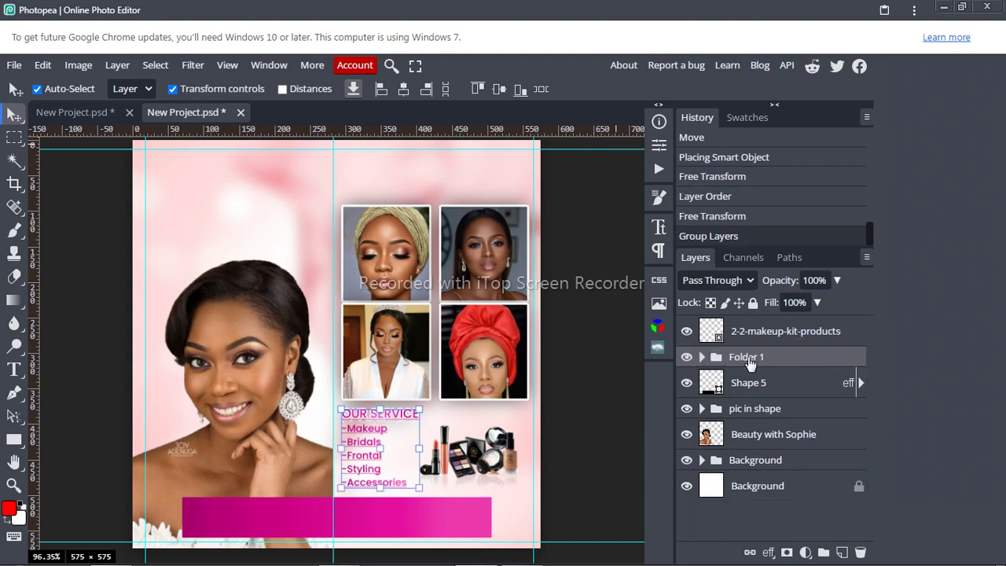
pyautogui.doubleClick(749, 358)
pyautogui.hotkey('ctrl', 'v')
pyautogui.press('Return')
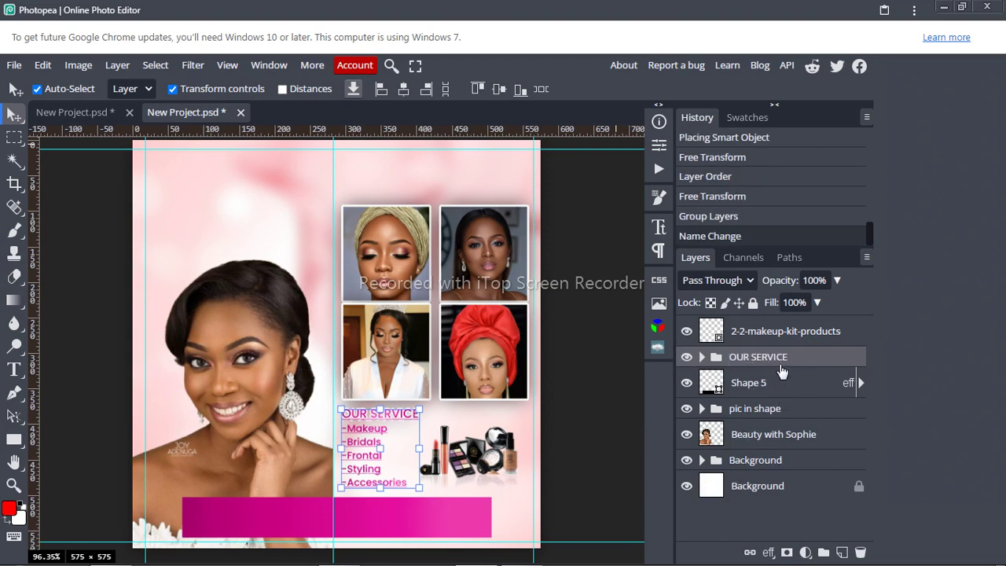
# Step: Toggle the OUR SERVICE group's visibility off and back on to check its contents
pyautogui.click(688, 357)
pyautogui.click(688, 357)
pyautogui.click(688, 358)
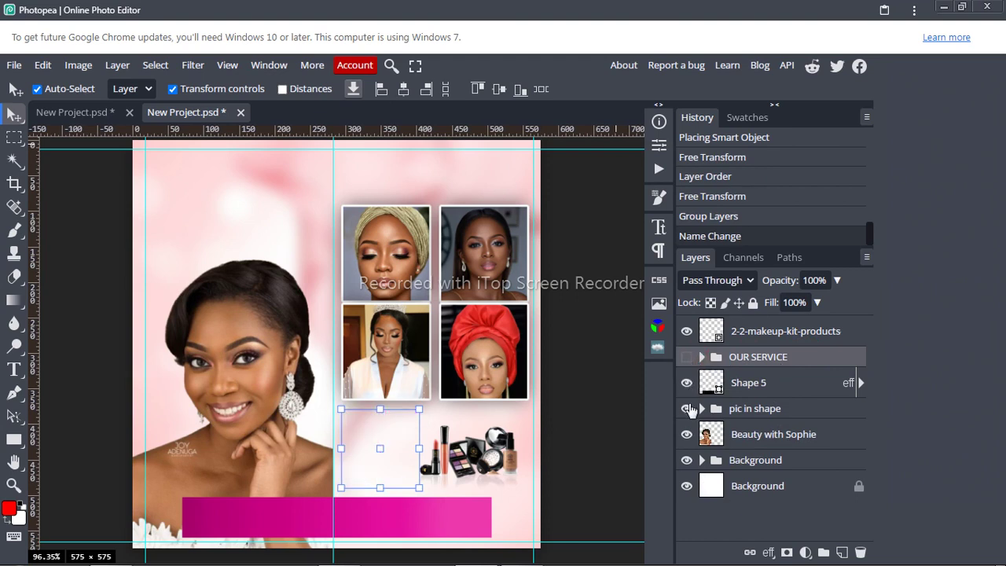
pyautogui.click(687, 358)
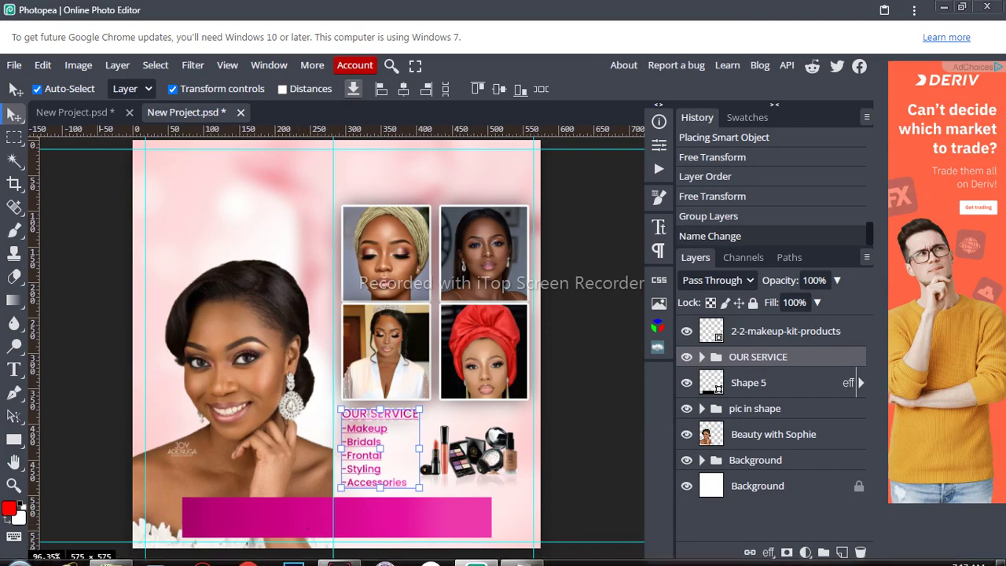
# Step: Drag the whatsapp and istagram images together from the work folder onto the flyer
pyautogui.moveTo(110, 550)
pyautogui.click(116, 498)
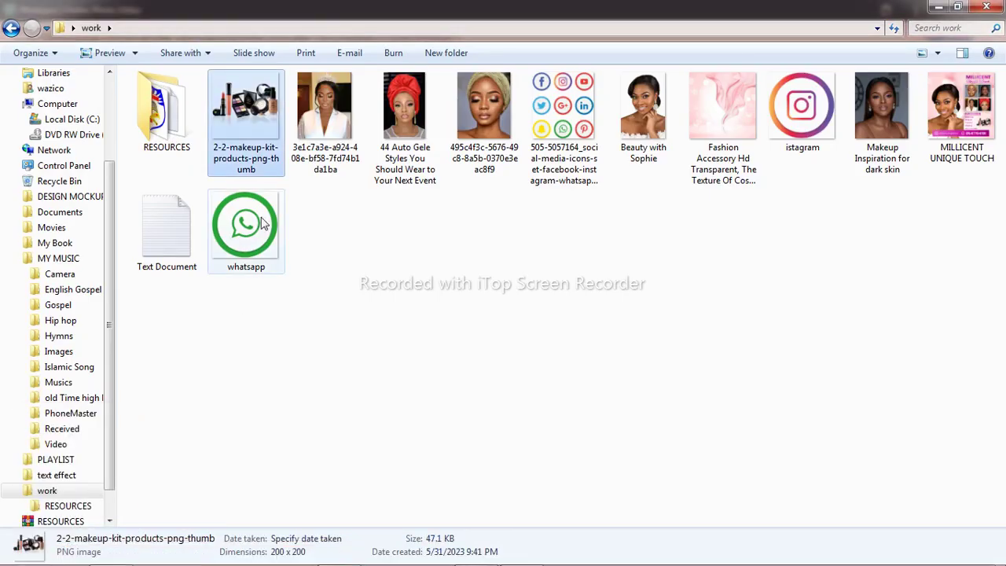
pyautogui.click(263, 223)
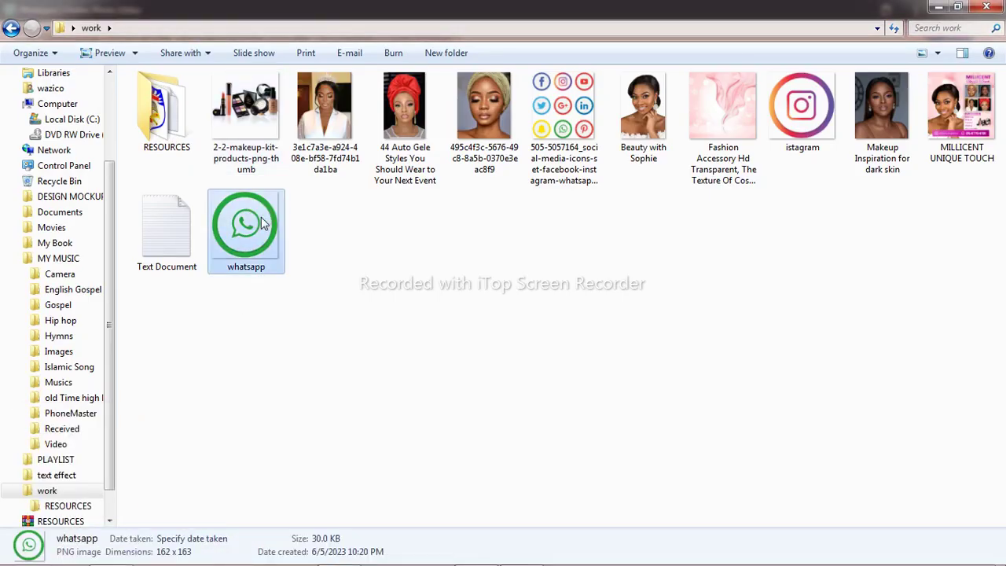
pyautogui.keyDown('ctrl'); pyautogui.click(800, 107); pyautogui.keyUp('ctrl')
pyautogui.moveTo(800, 108); pyautogui.dragTo(404, 285)
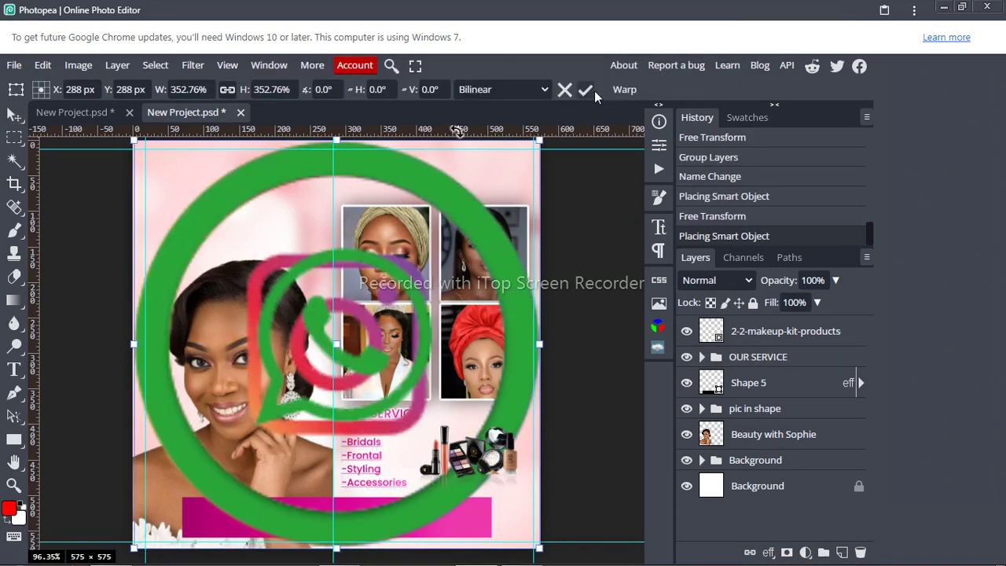
# Step: Commit the dropped icons, lower the top guide slightly, and shrink the WhatsApp icon
pyautogui.click(588, 90)
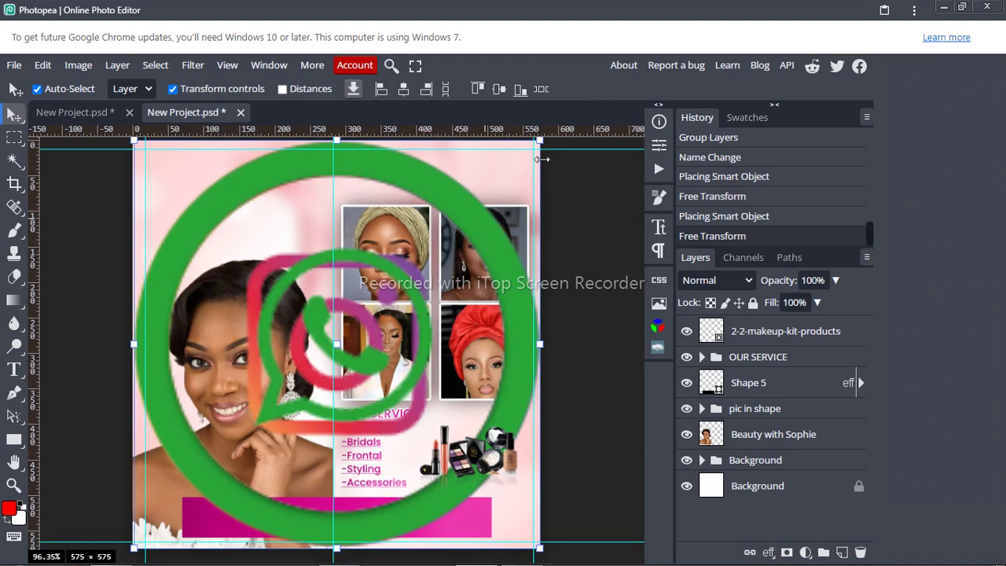
pyautogui.moveTo(539, 147); pyautogui.dragTo(531, 149)
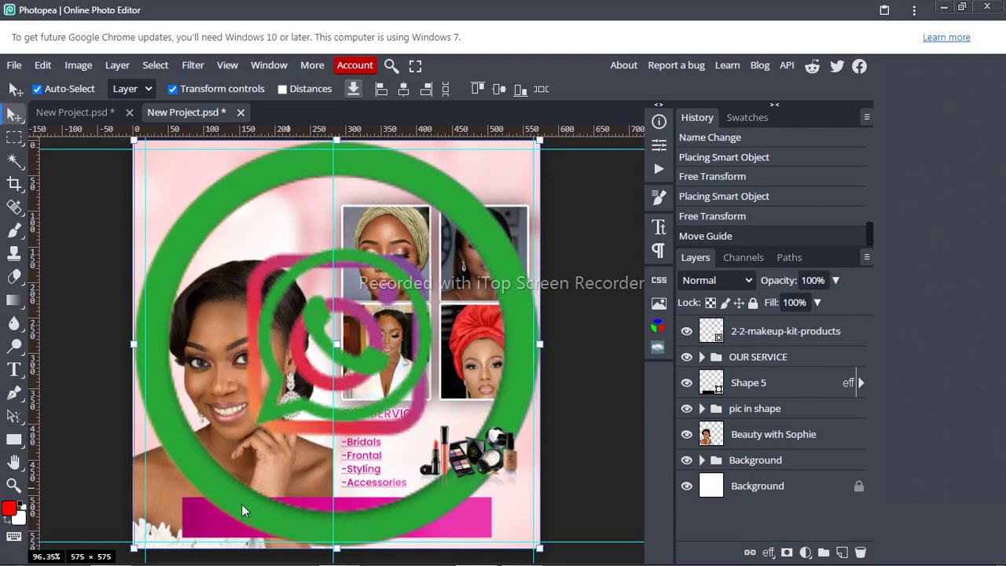
pyautogui.click(134, 547)
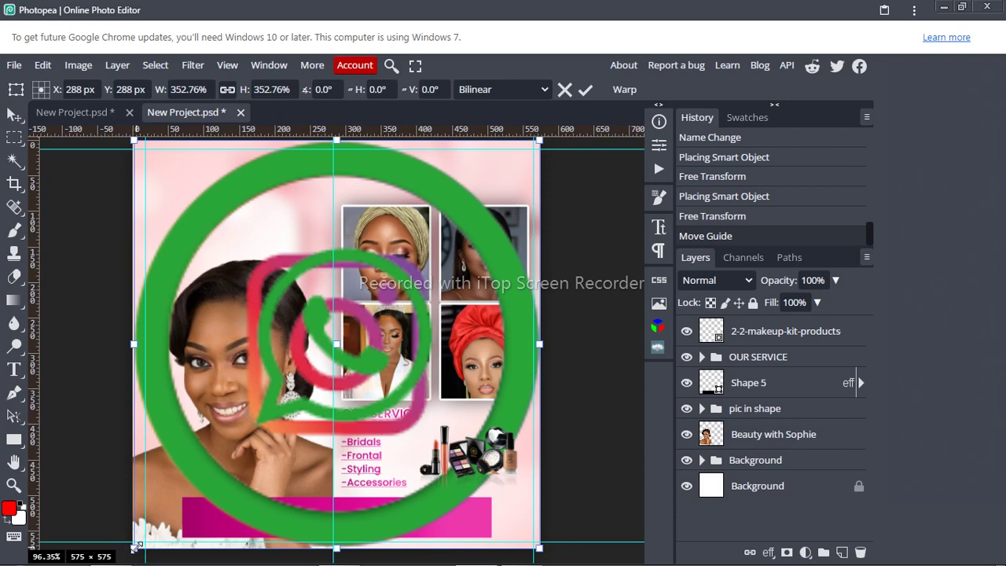
pyautogui.moveTo(134, 548); pyautogui.dragTo(331, 378)
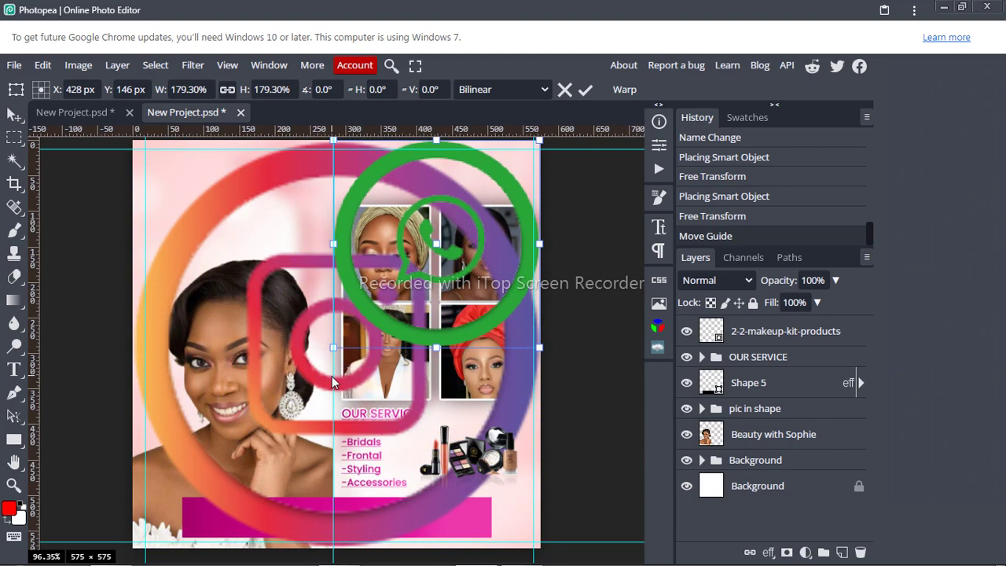
pyautogui.click(585, 90)
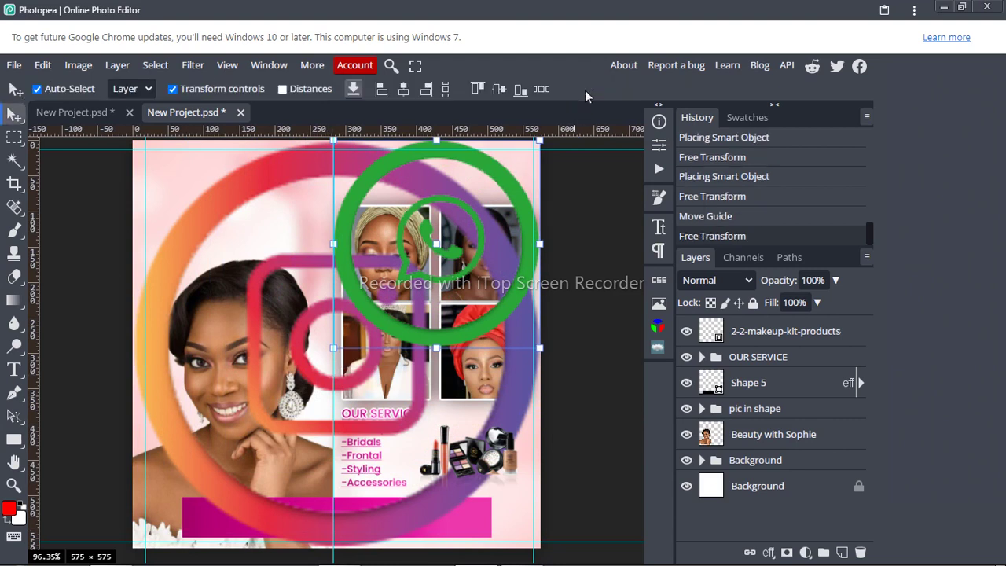
# Step: Move the istagram and whatsapp layers out of the OUR SERVICE group to the top of the stack
pyautogui.click(702, 358)
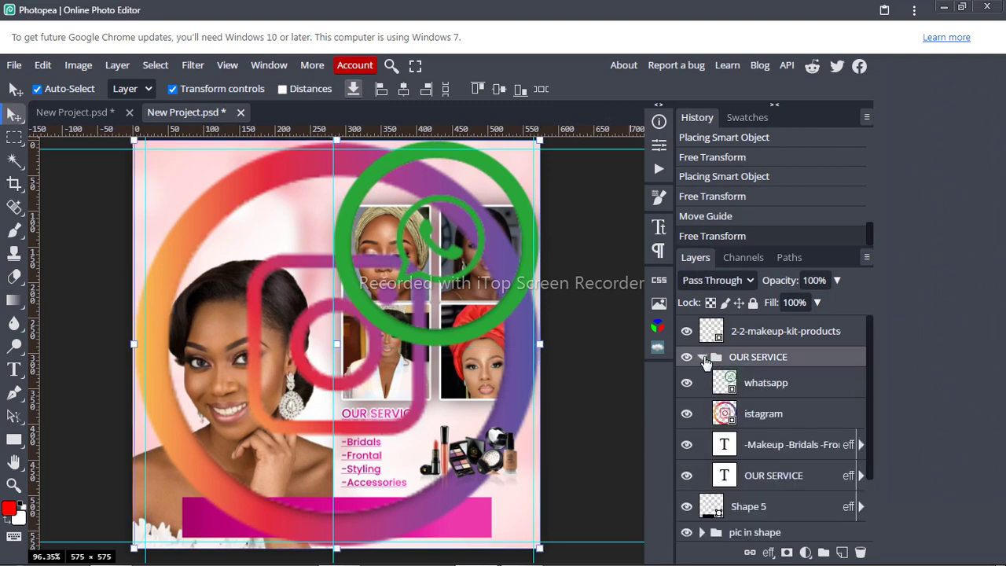
pyautogui.click(762, 414)
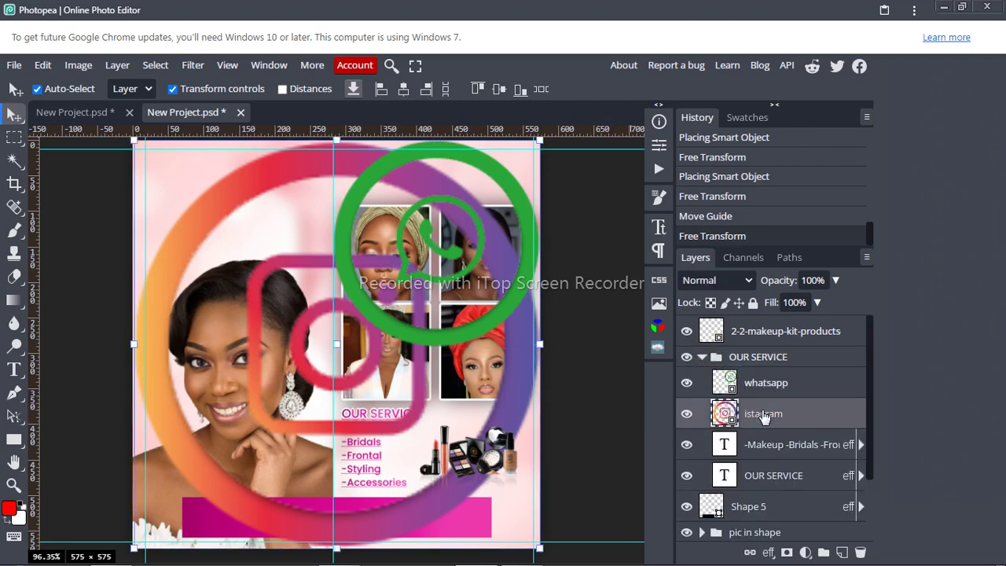
pyautogui.keyDown('shift'); pyautogui.click(762, 385); pyautogui.keyUp('shift')
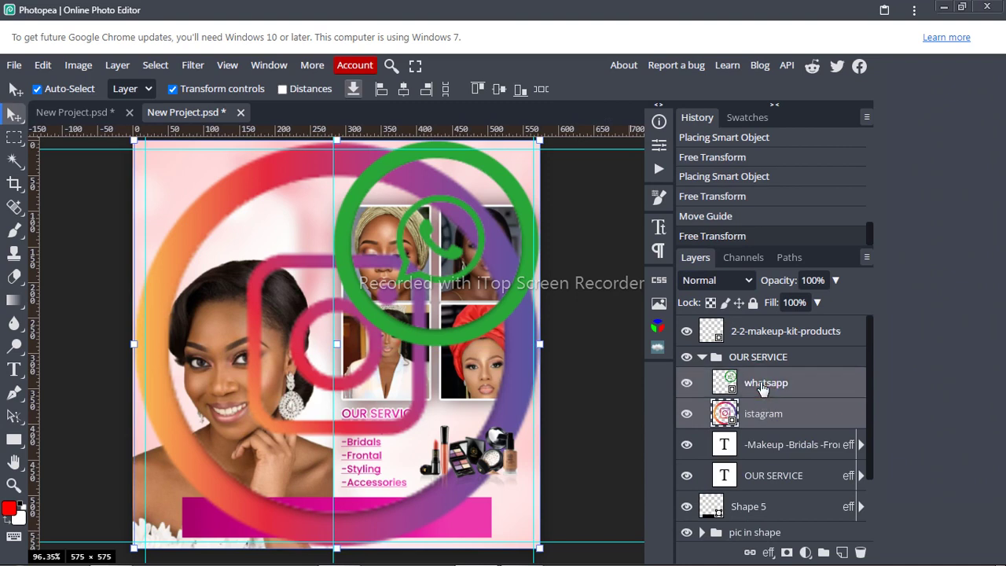
pyautogui.moveTo(762, 387); pyautogui.dragTo(760, 326)
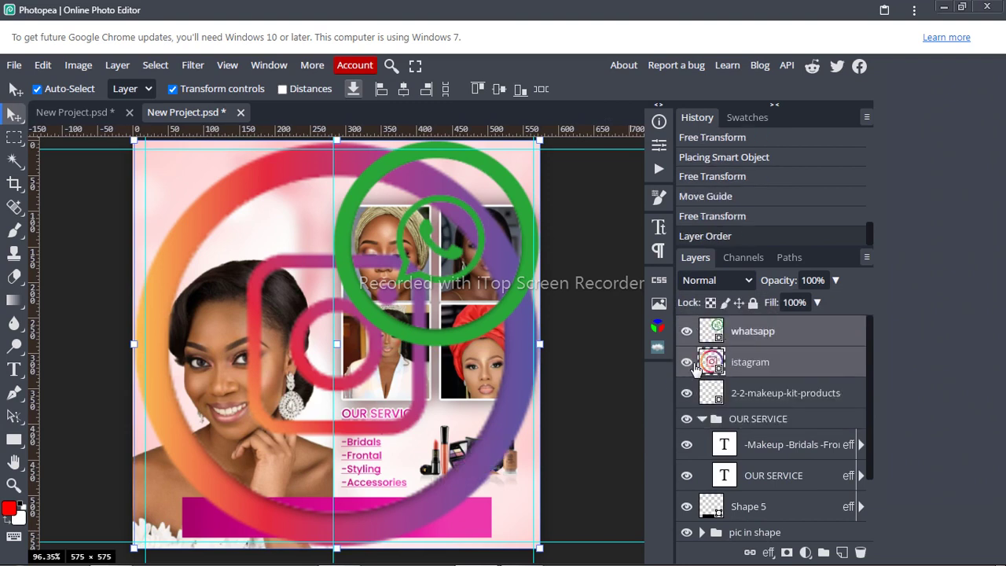
pyautogui.click(702, 418)
# Step: Scale the Instagram icon down to a smaller size
pyautogui.click(743, 360)
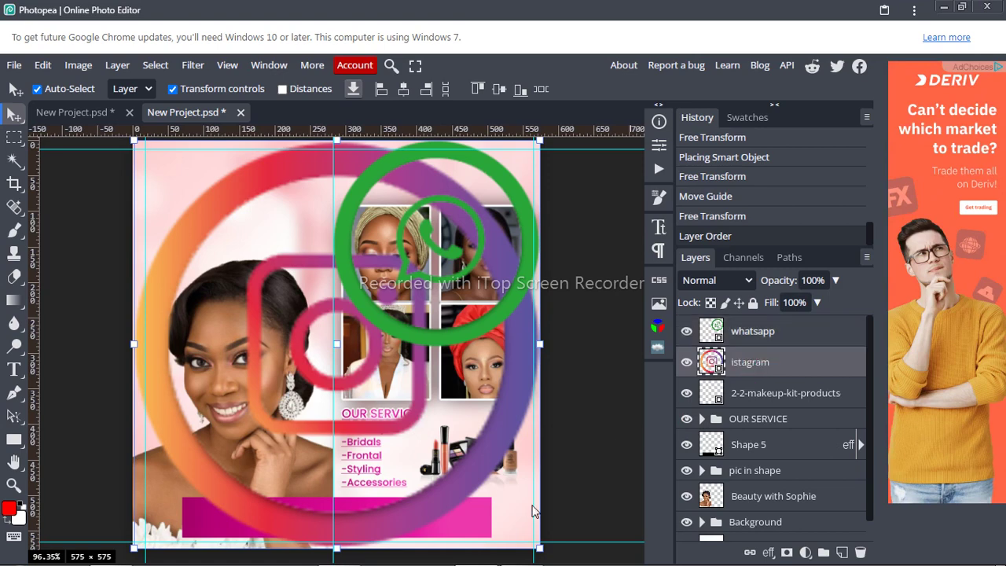
pyautogui.click(538, 548)
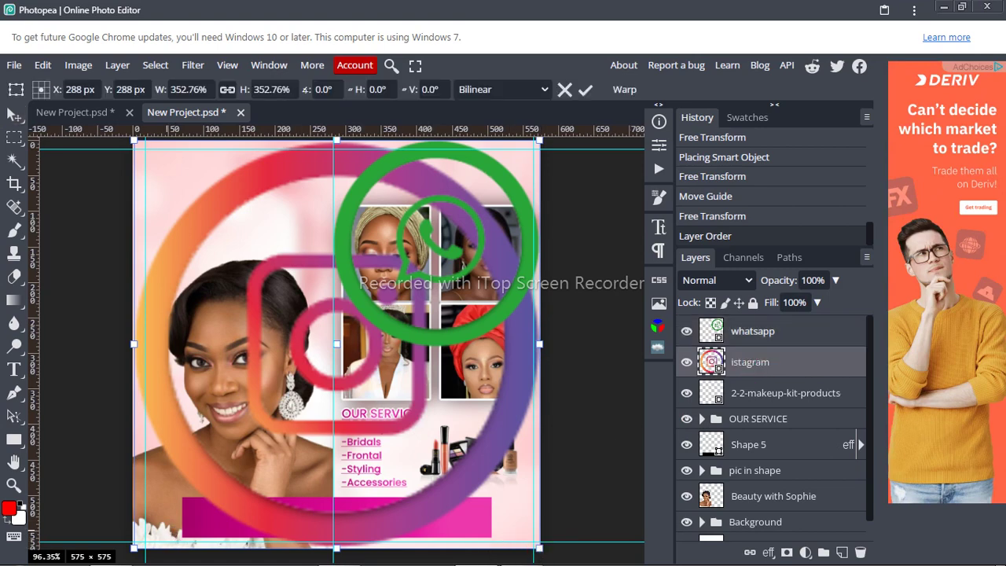
pyautogui.moveTo(135, 547); pyautogui.dragTo(331, 425)
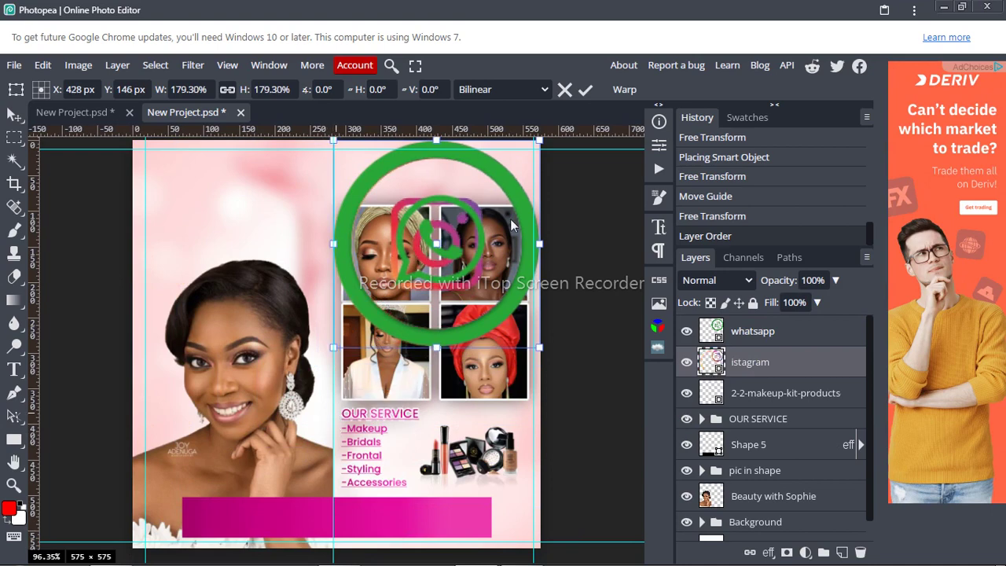
pyautogui.click(585, 90)
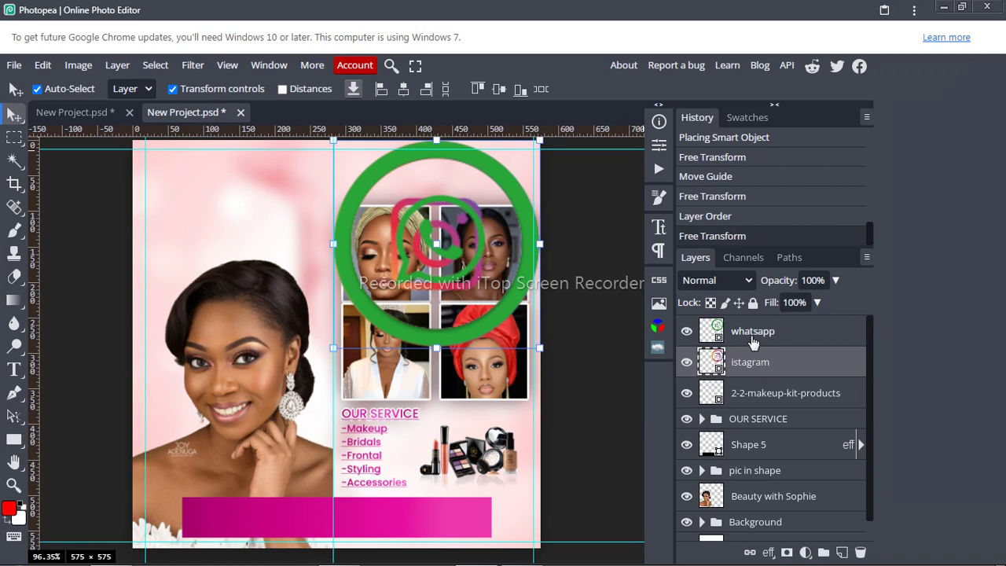
# Step: Scale both icons together to 15.12% and place them at the pink bar's left end
pyautogui.keyDown('shift'); pyautogui.click(751, 340); pyautogui.keyUp('shift')
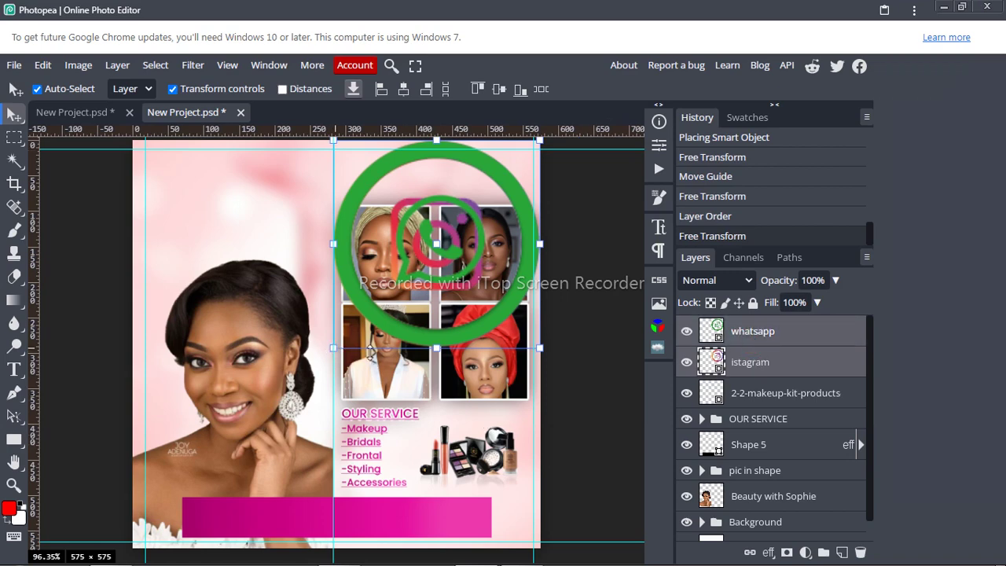
pyautogui.click(541, 346)
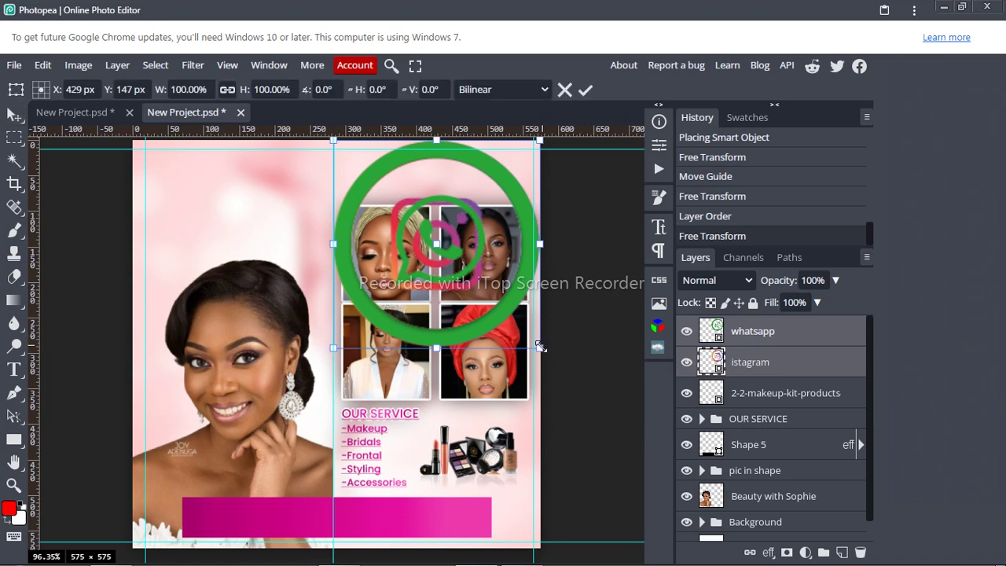
pyautogui.moveTo(541, 345); pyautogui.dragTo(365, 210)
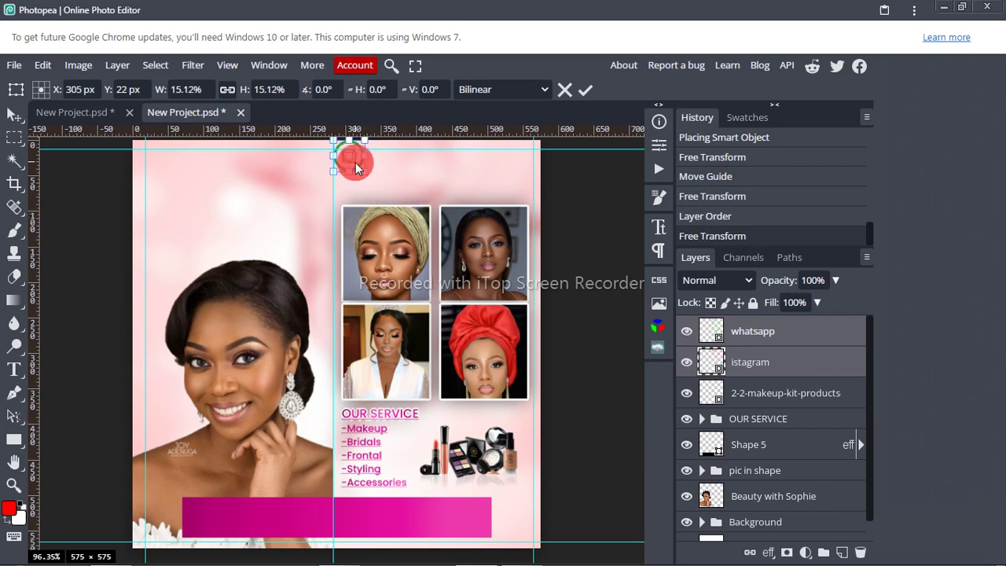
pyautogui.moveTo(355, 162); pyautogui.dragTo(205, 526)
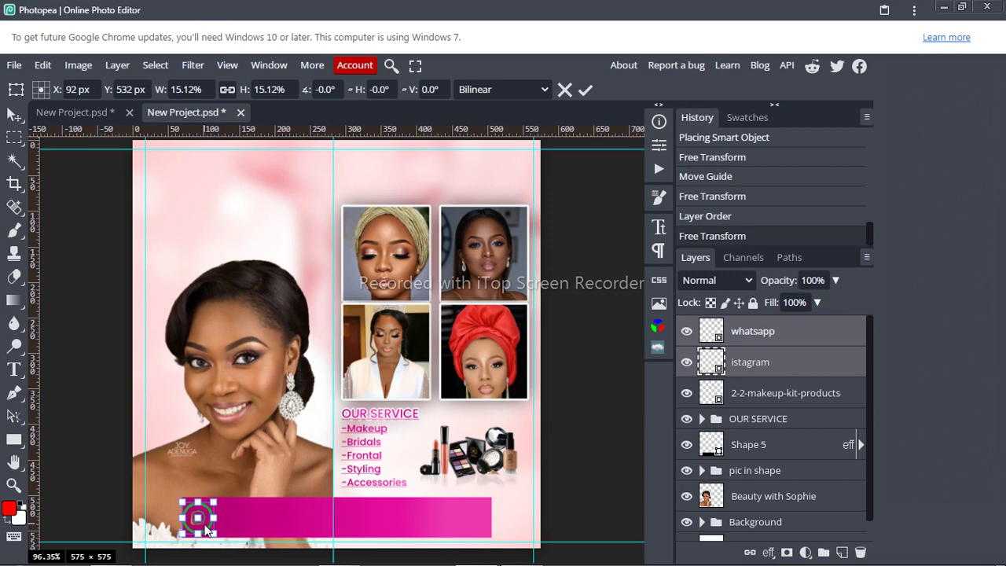
# Step: Zoom to 200% on the pink bottom bar and shrink both icons slightly further
pyautogui.hotkey('ctrl', '+')
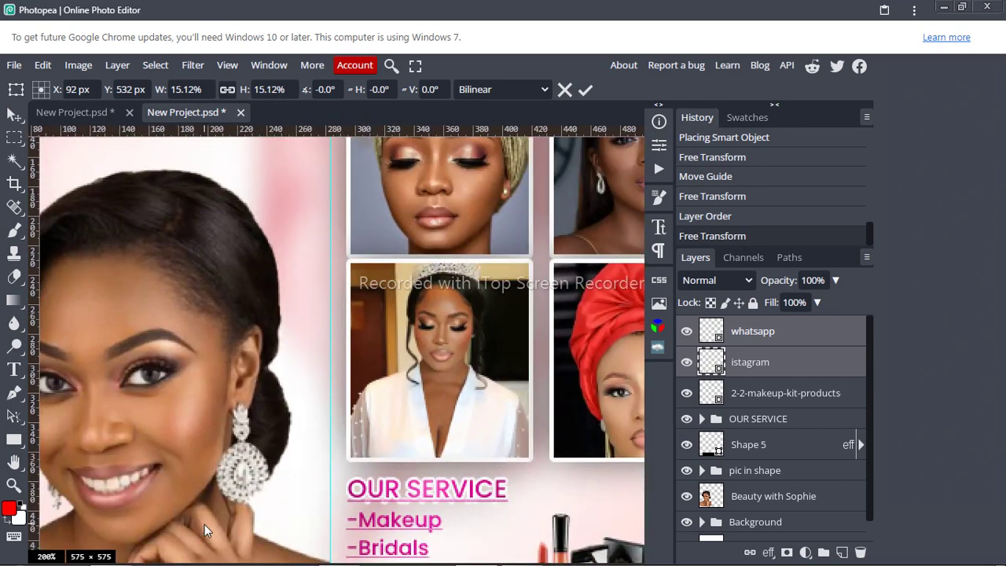
pyautogui.hotkey('ctrl', '+')
pyautogui.hotkey('ctrl', '-')
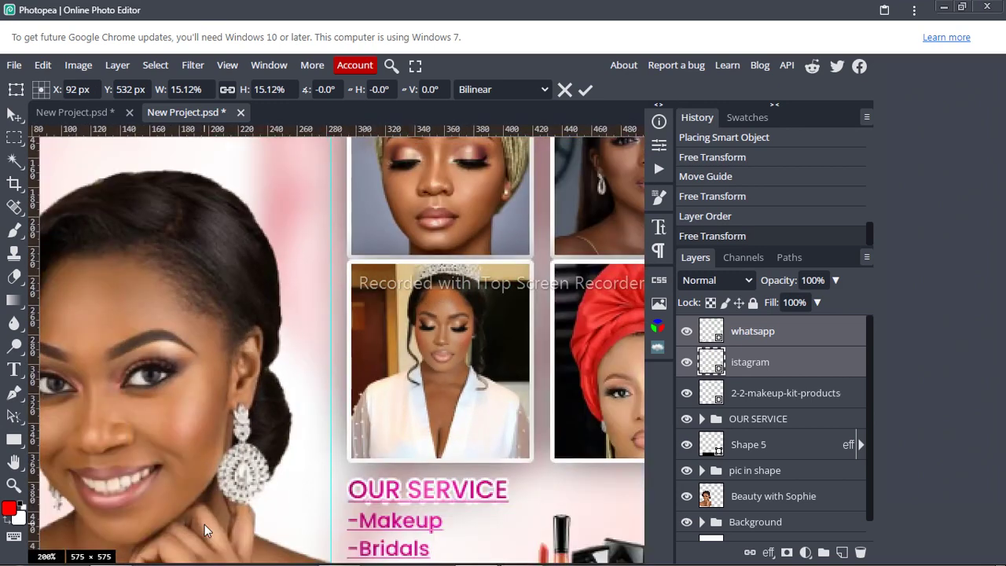
pyautogui.click(16, 463)
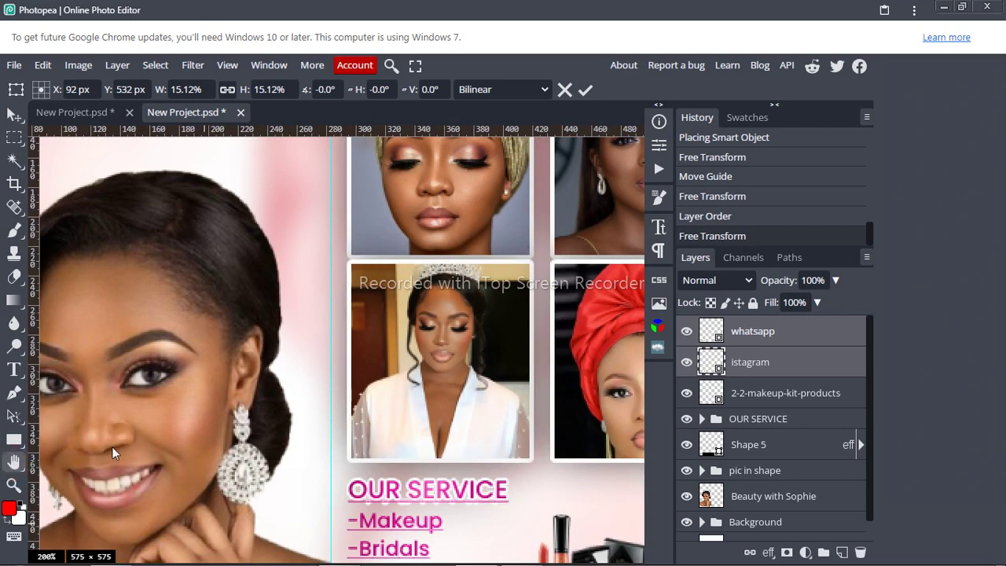
pyautogui.moveTo(407, 512); pyautogui.dragTo(456, 264)
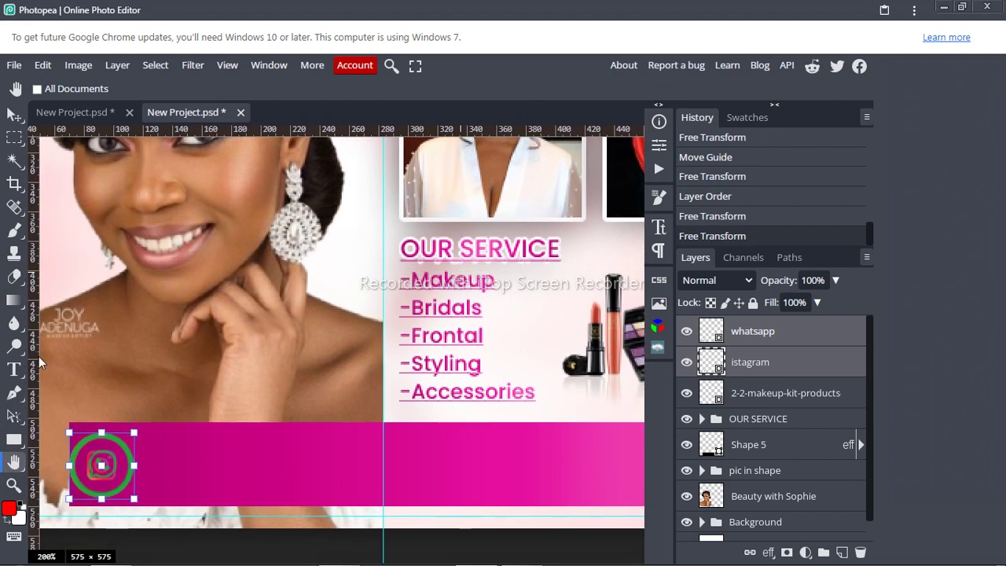
pyautogui.press('v')
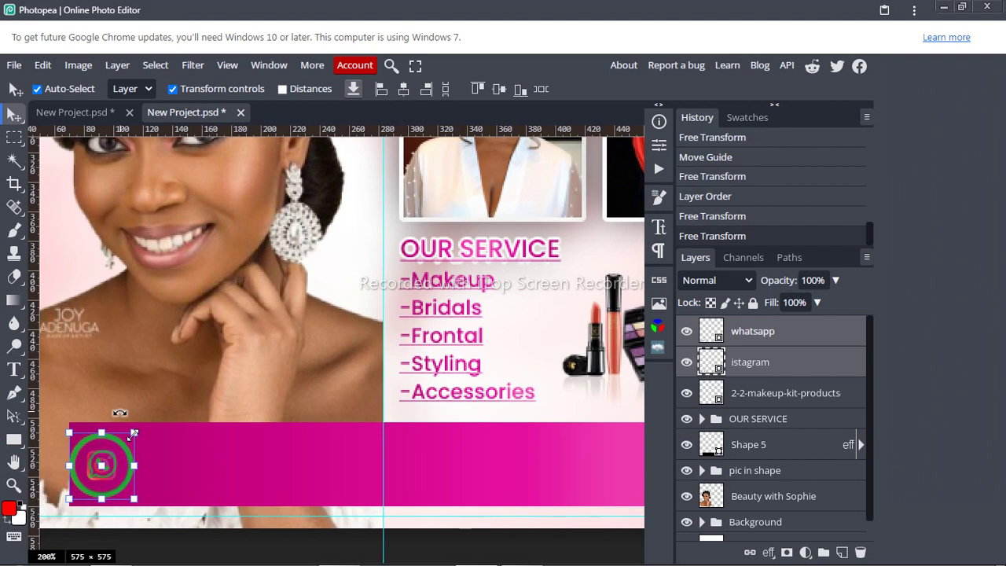
pyautogui.click(134, 433)
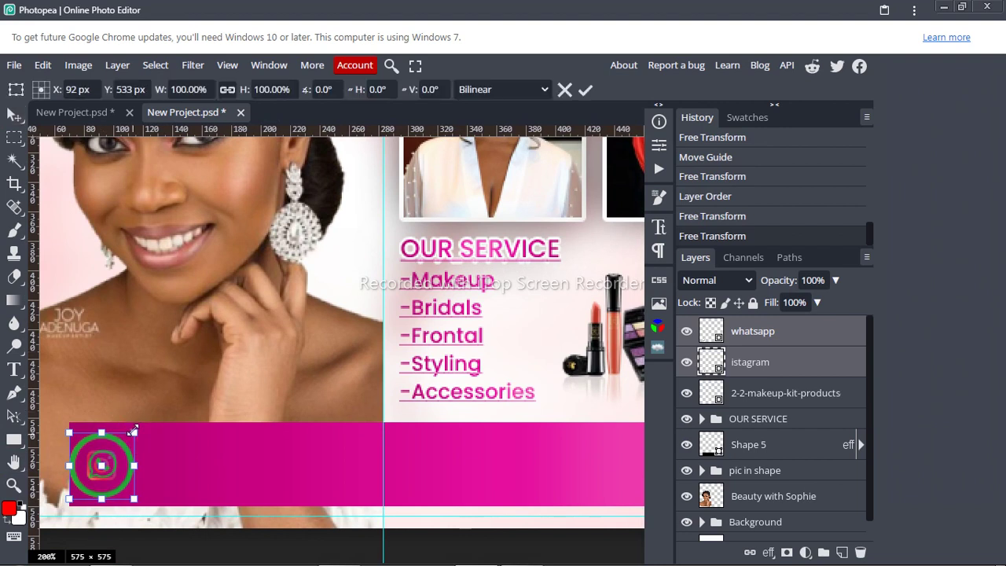
pyautogui.moveTo(133, 432); pyautogui.dragTo(119, 463)
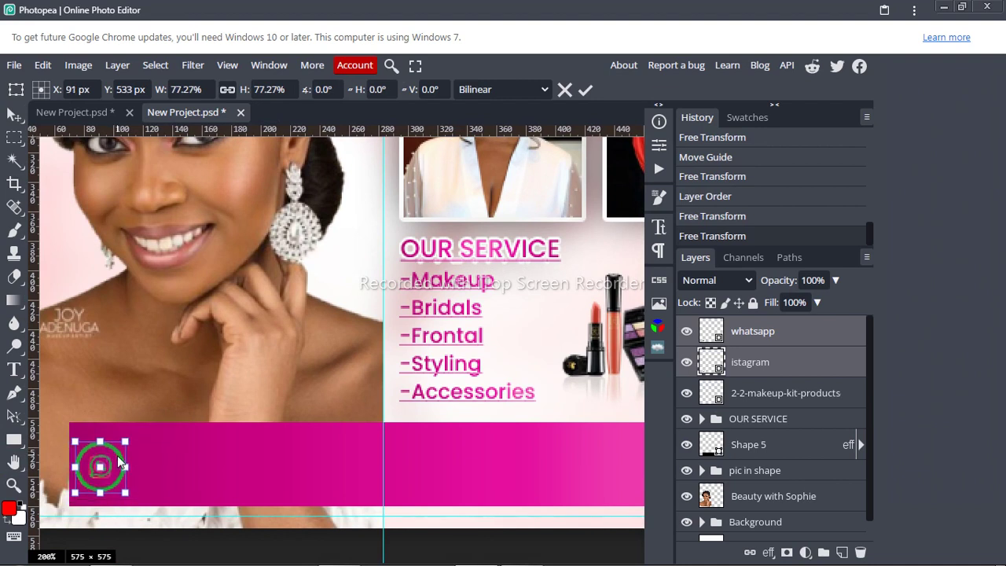
pyautogui.click(585, 91)
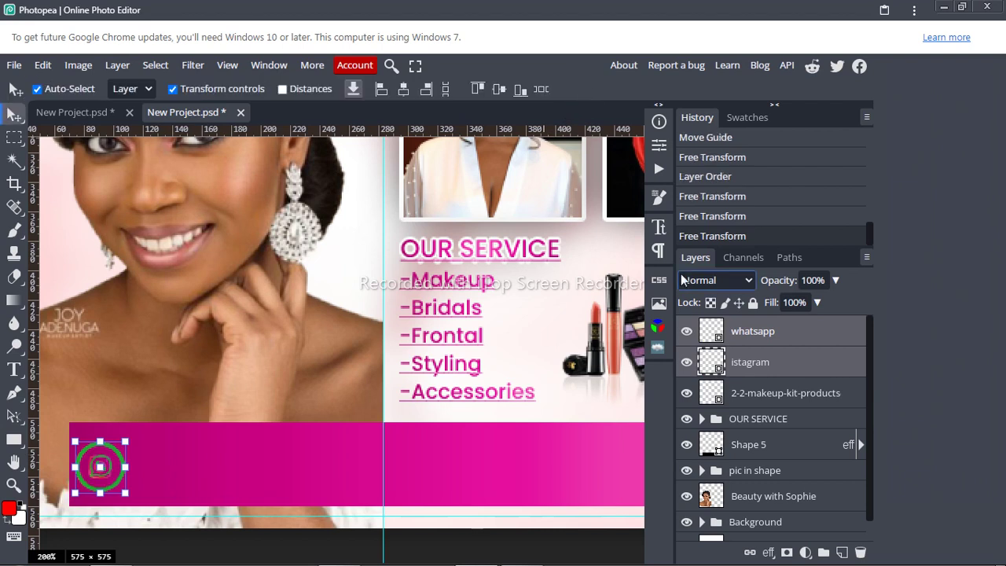
# Step: Move the WhatsApp icon alone to the middle of the pink contact bar on the centre guide
pyautogui.click(749, 336)
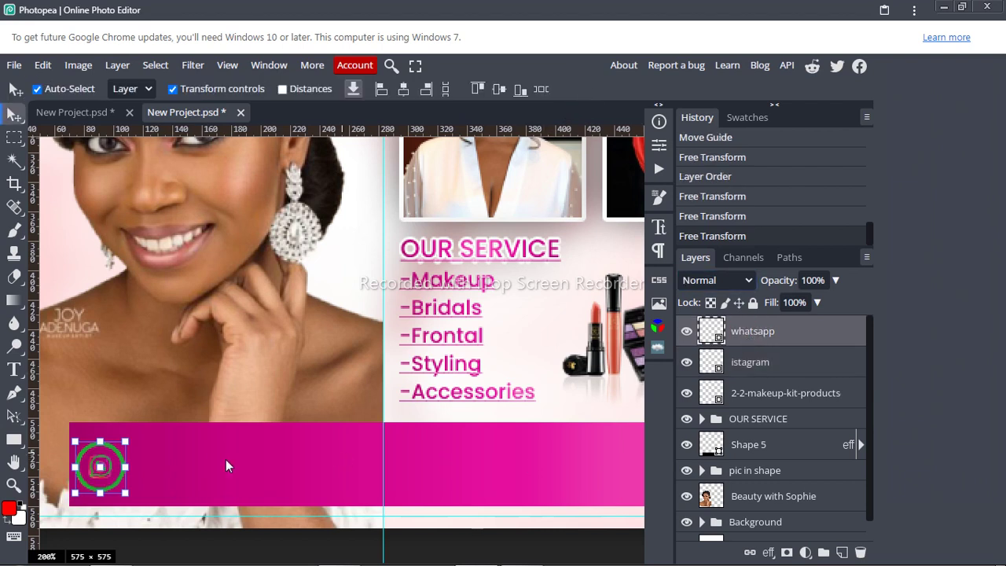
pyautogui.click(126, 467)
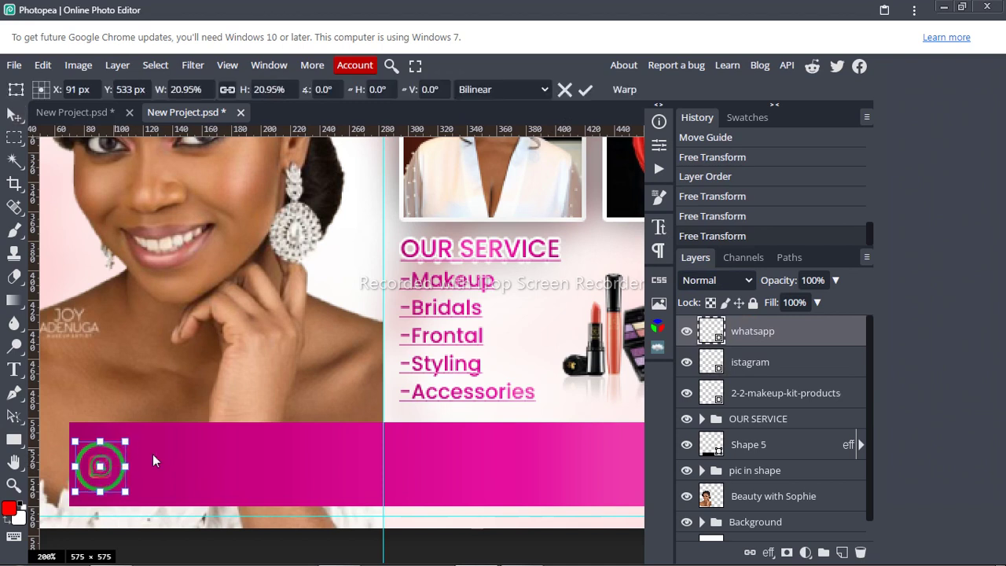
pyautogui.moveTo(152, 454); pyautogui.dragTo(351, 471)
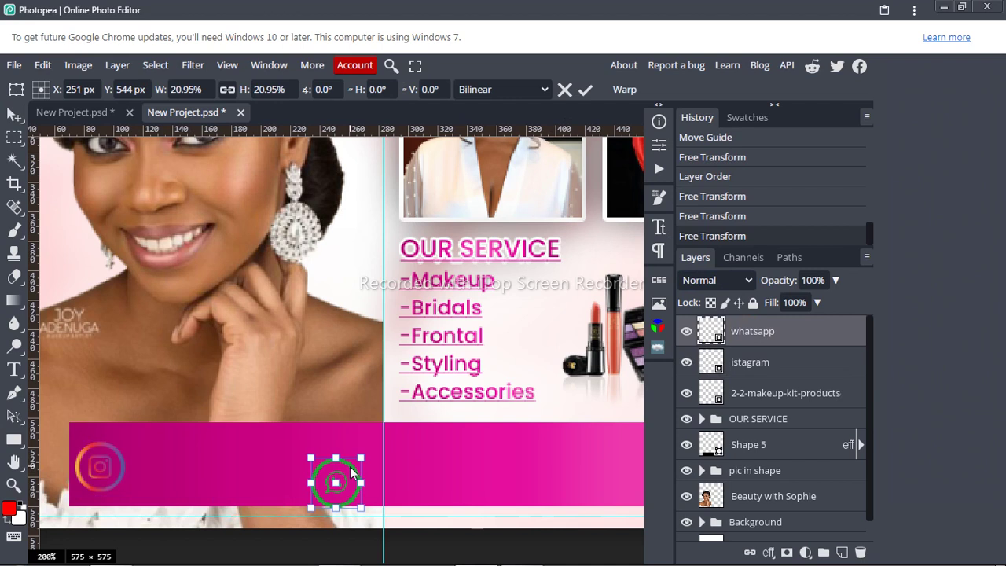
pyautogui.hotkey('ctrl', 'z')
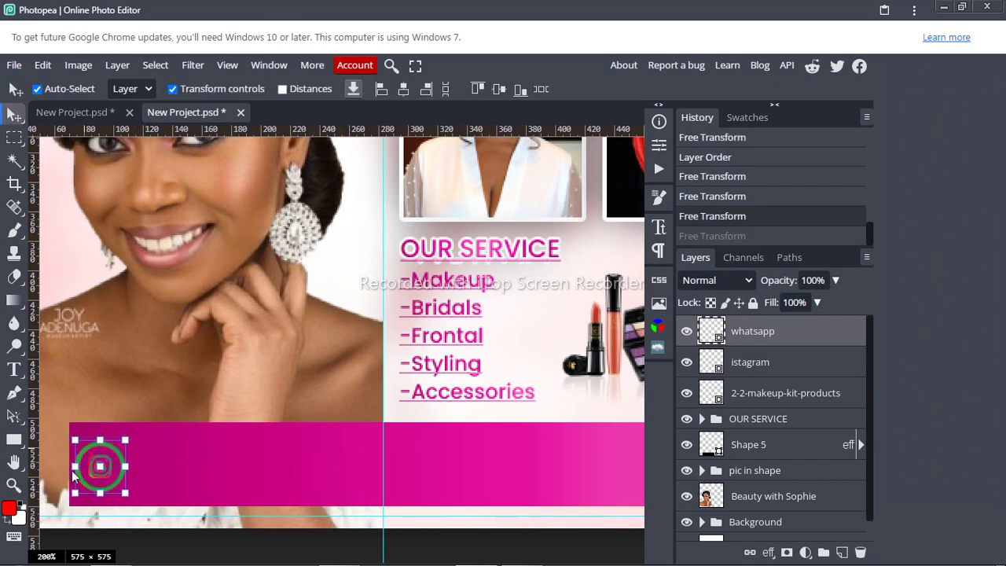
pyautogui.hotkey('shift', 'Right')
pyautogui.hotkey('shift', 'Right')
pyautogui.hotkey('shift', 'Right')
pyautogui.hotkey('shift', 'Right')
pyautogui.hotkey('shift', 'Right')
pyautogui.hotkey('shift', 'Right')
pyautogui.hotkey('shift', 'Right')
pyautogui.hotkey('shift', 'Right')
pyautogui.hotkey('shift', 'Right')
pyautogui.hotkey('shift', 'Right')
pyautogui.hotkey('shift', 'Right')
pyautogui.hotkey('shift', 'Right')
pyautogui.hotkey('shift', 'Right')
pyautogui.hotkey('shift', 'Right')
pyautogui.hotkey('shift', 'Right')
pyautogui.hotkey('shift', 'Right')
pyautogui.hotkey('shift', 'Right')
pyautogui.hotkey('shift', 'Right')
pyautogui.hotkey('shift', 'Right')
pyautogui.hotkey('shift', 'Right')
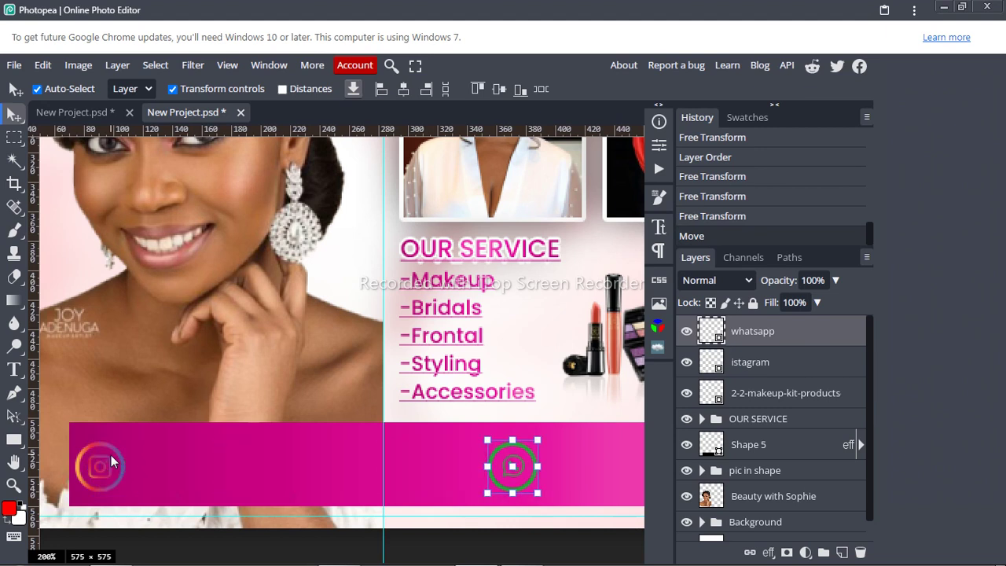
pyautogui.hotkey('shift', 'Left')
pyautogui.hotkey('shift', 'Left')
pyautogui.hotkey('shift', 'Left')
pyautogui.hotkey('shift', 'Left')
pyautogui.hotkey('shift', 'Left')
pyautogui.hotkey('shift', 'Left')
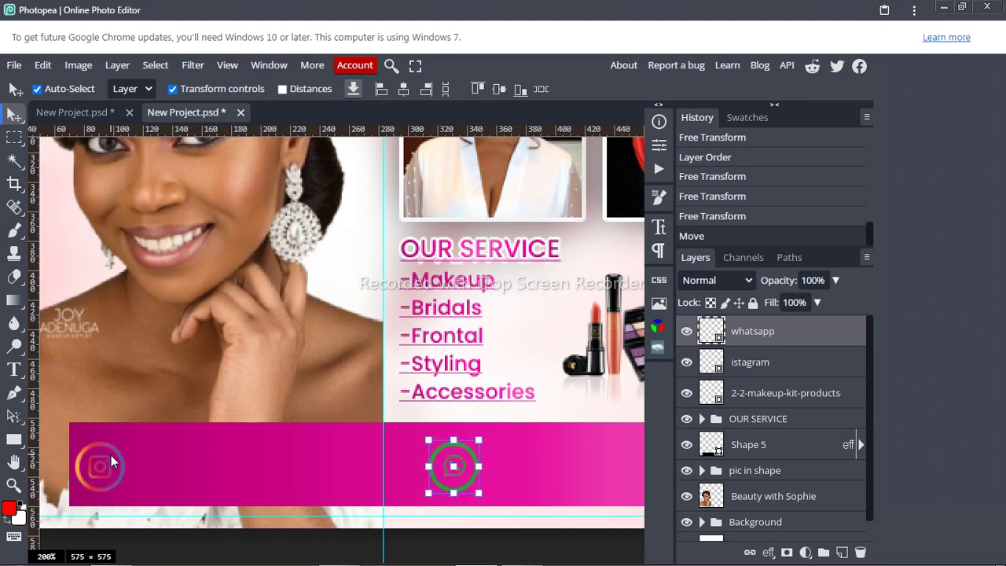
pyautogui.hotkey('shift', 'Left')
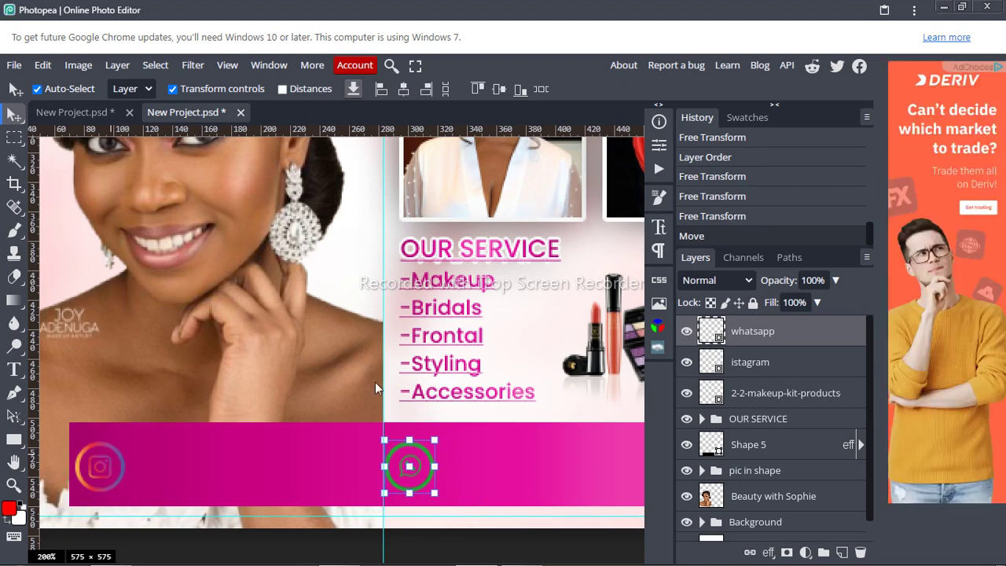
# Step: Give the istagram layer a white (fdfcfc) Color Overlay so the Instagram icon turns white
pyautogui.rightClick(789, 365)
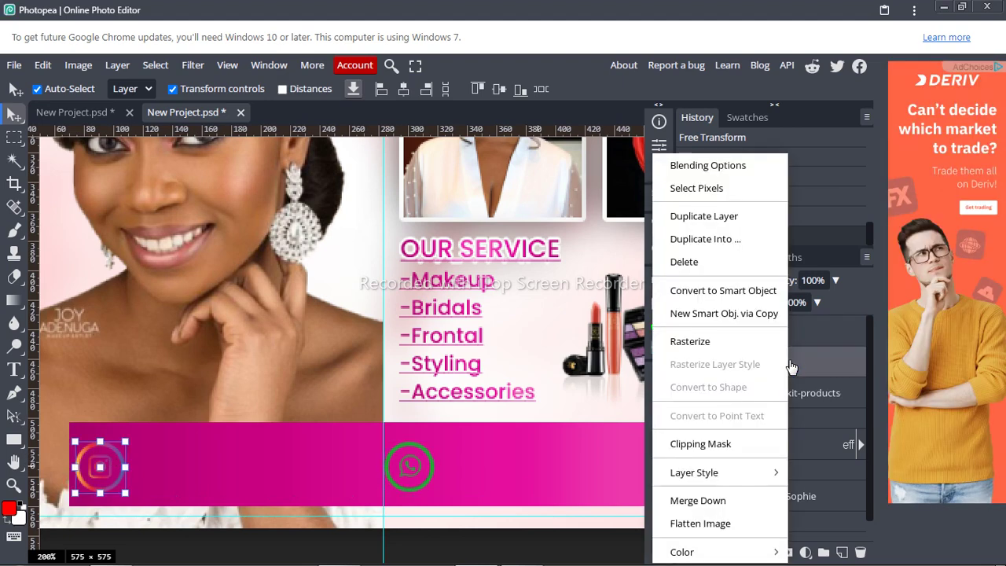
pyautogui.click(683, 167)
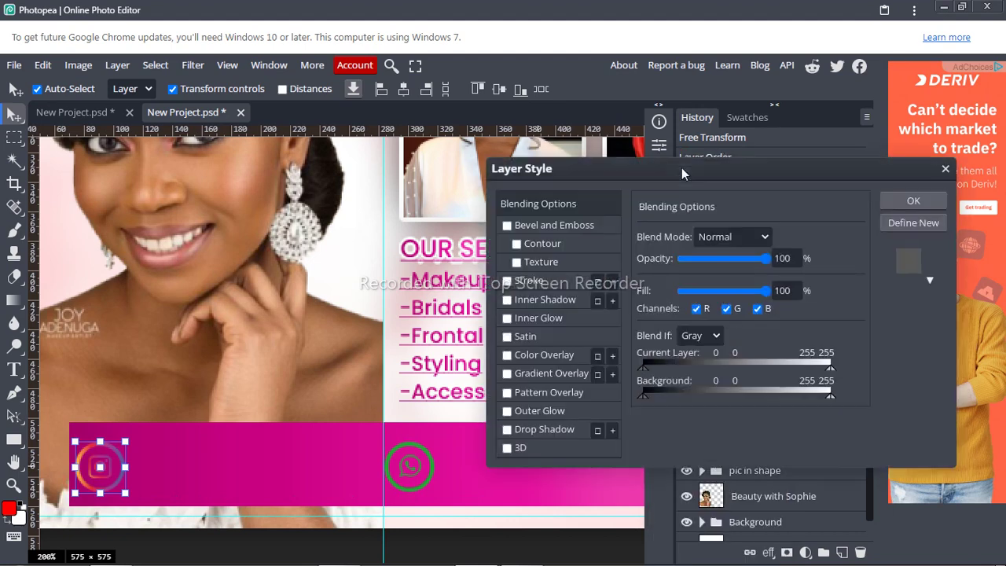
pyautogui.click(554, 358)
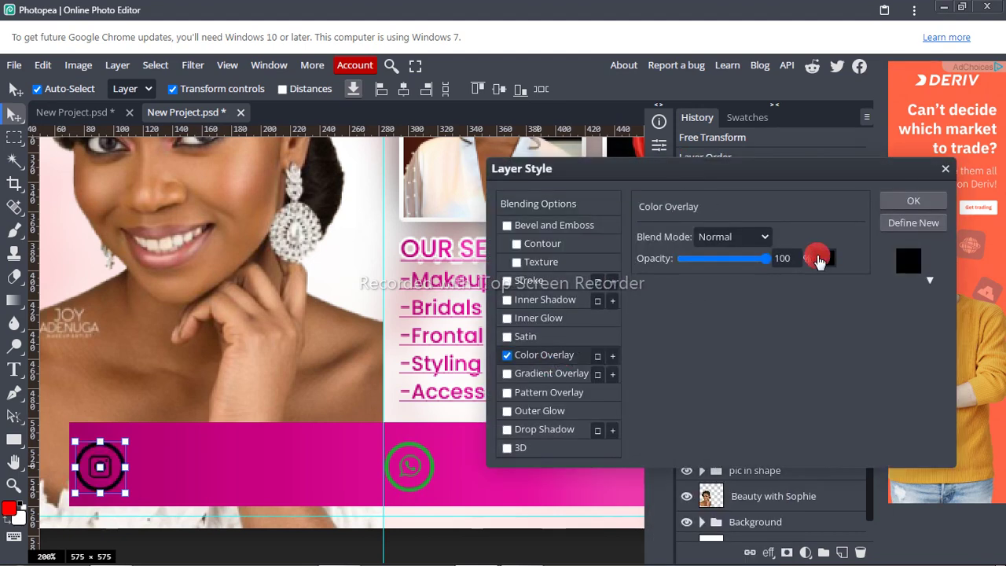
pyautogui.click(821, 259)
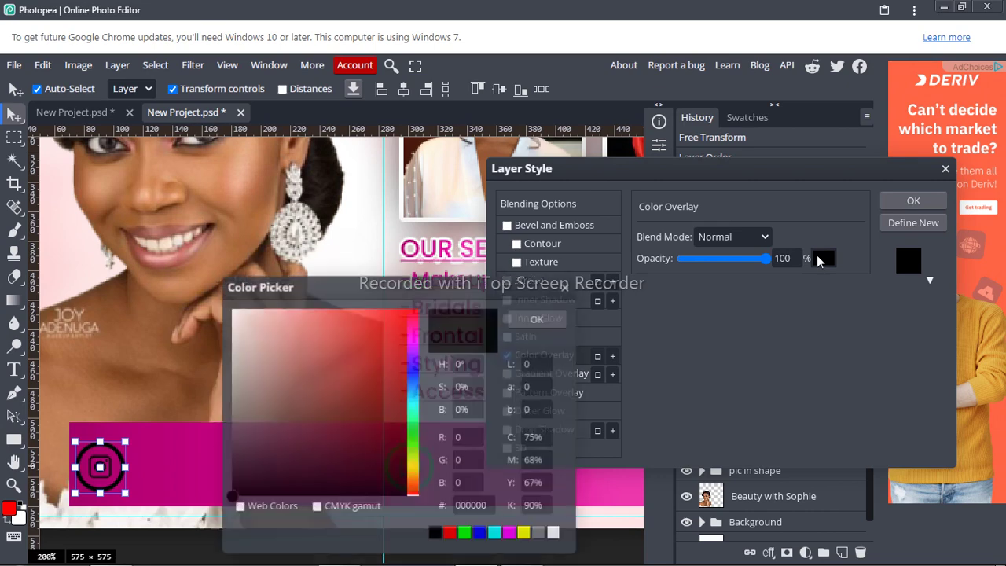
pyautogui.click(231, 310)
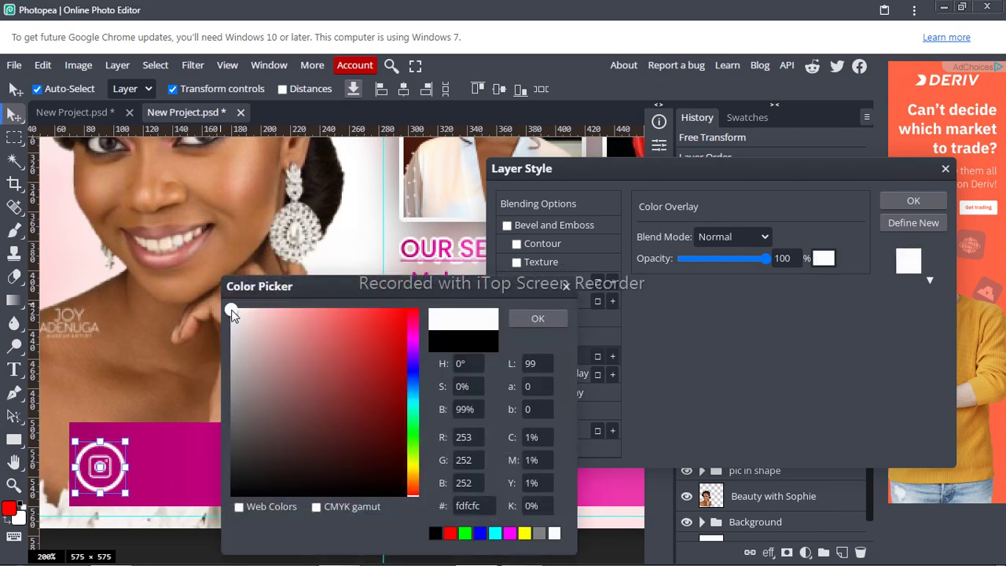
pyautogui.click(537, 318)
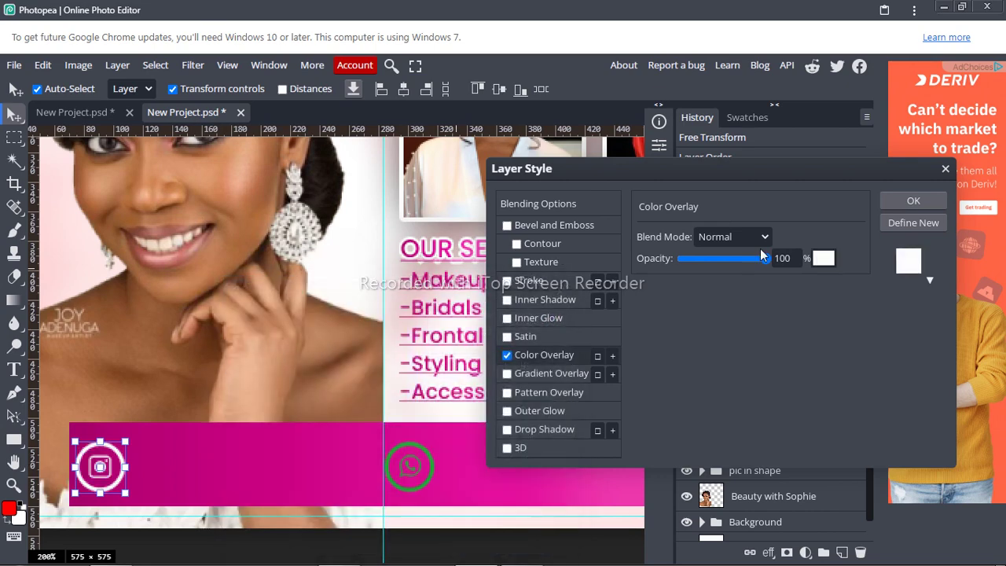
pyautogui.click(913, 202)
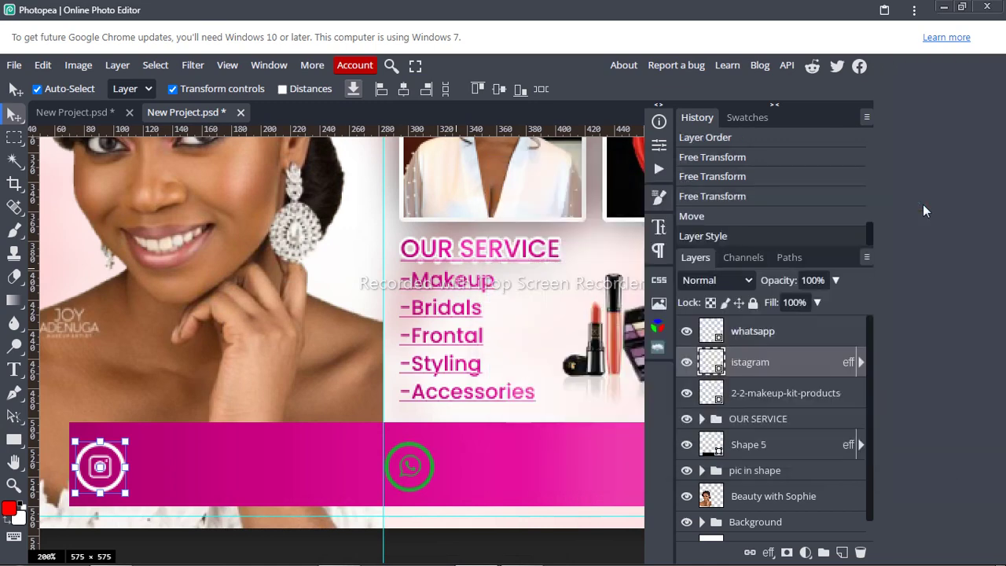
# Step: Copy the istagram layer's white style and paste it onto the whatsapp icon layer
pyautogui.rightClick(835, 367)
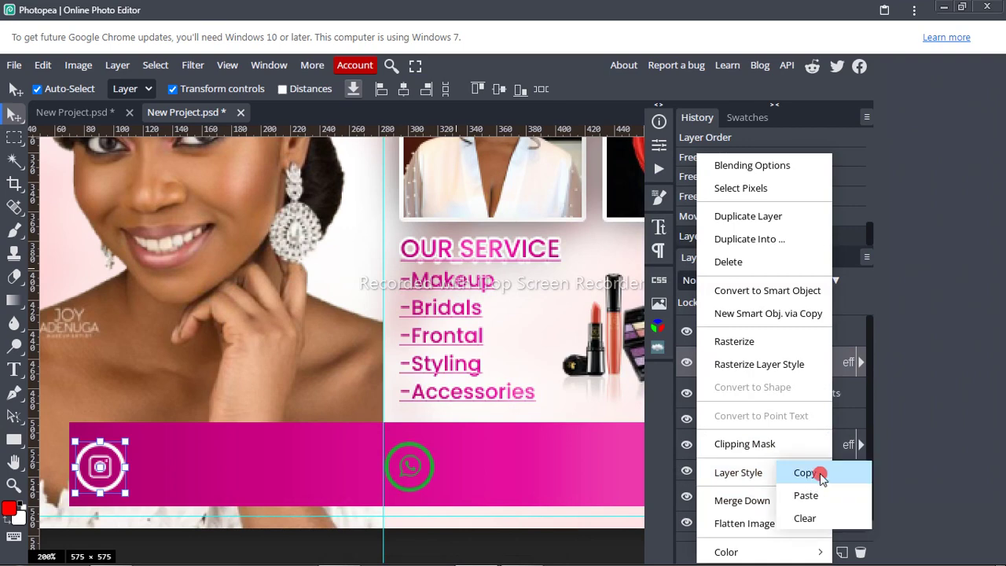
pyautogui.click(819, 474)
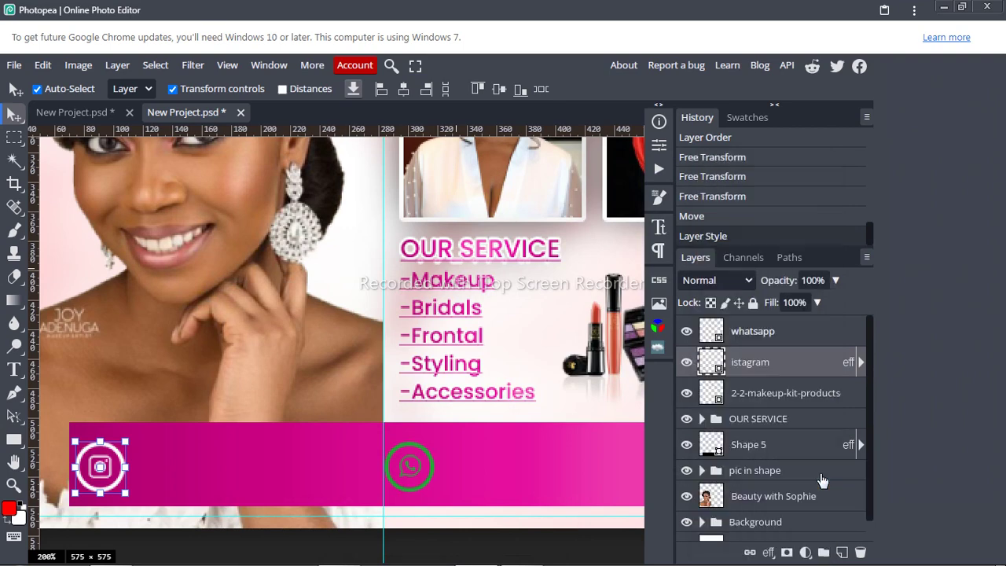
pyautogui.rightClick(795, 333)
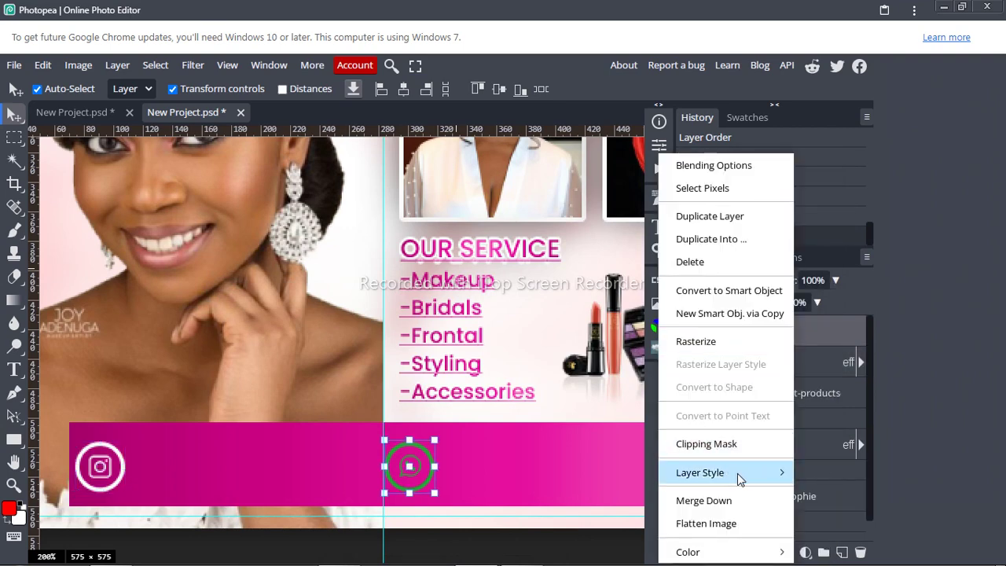
pyautogui.moveTo(744, 475)
pyautogui.click(811, 494)
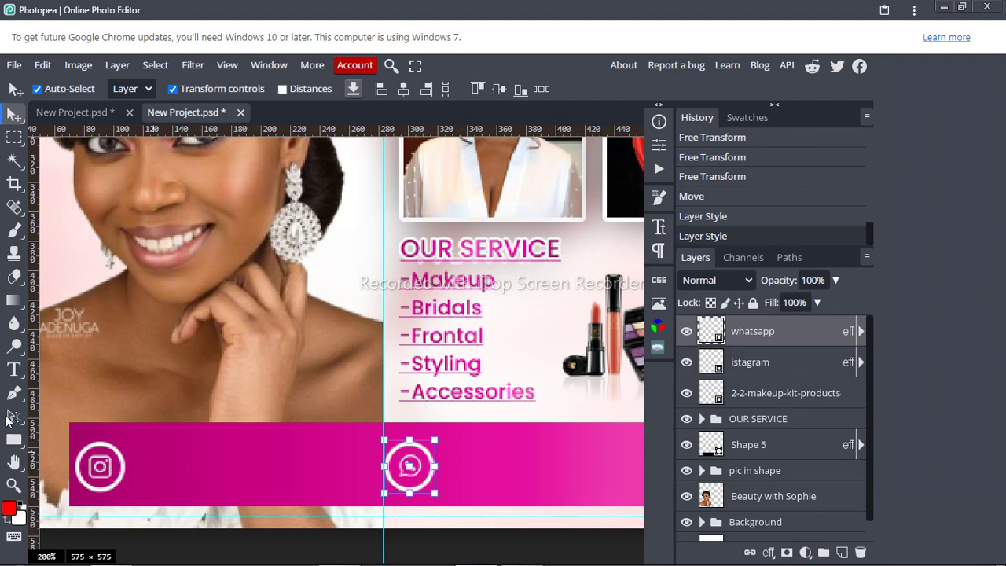
pyautogui.click(13, 374)
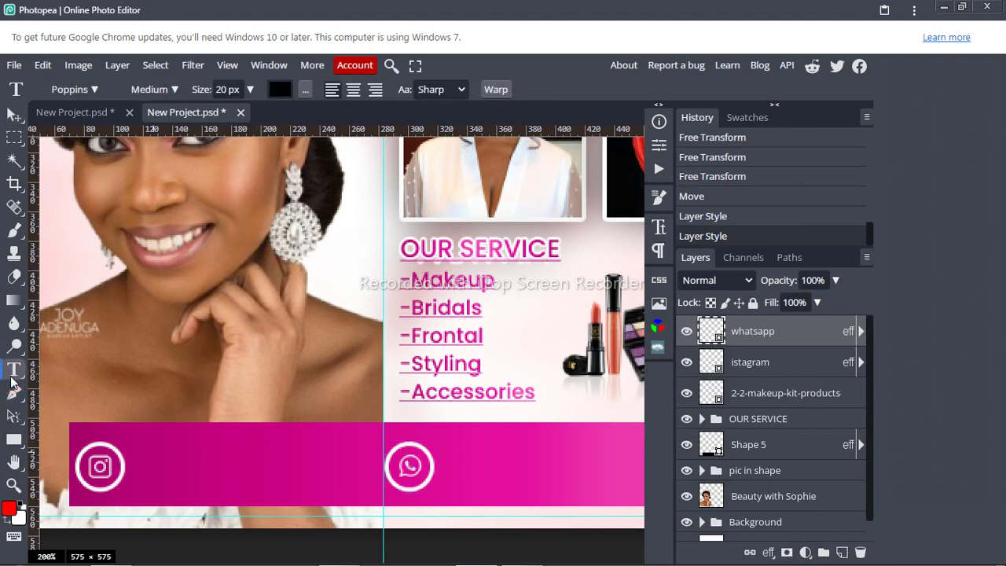
# Step: Type the Instagram handle as a new text line beside the Instagram icon
pyautogui.click(137, 462)
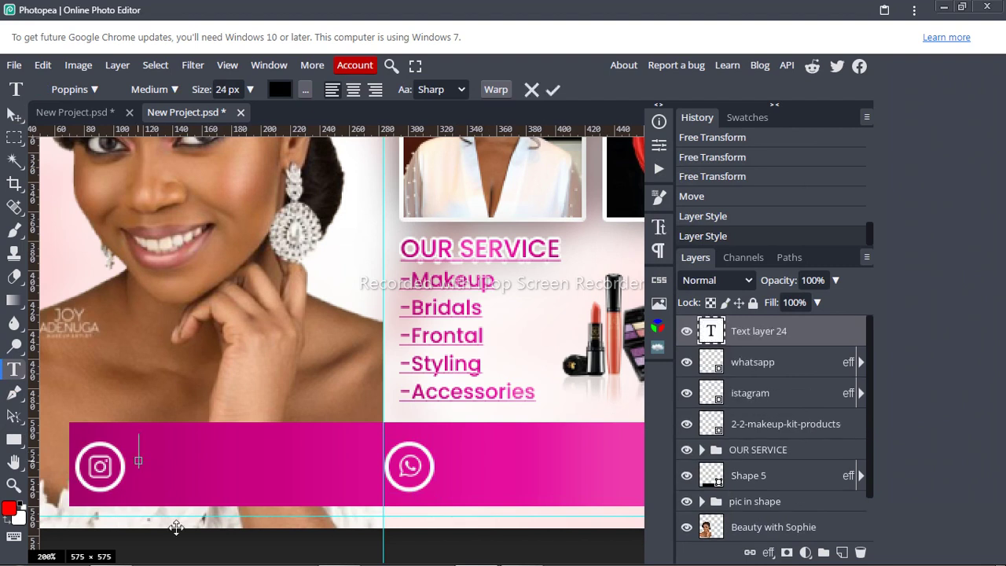
pyautogui.write('m')
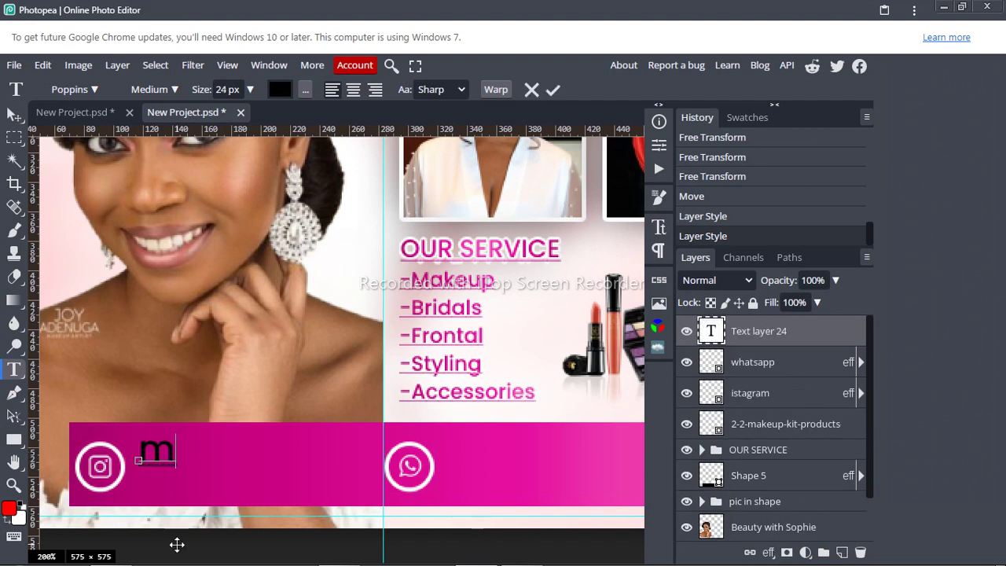
pyautogui.write('illi')
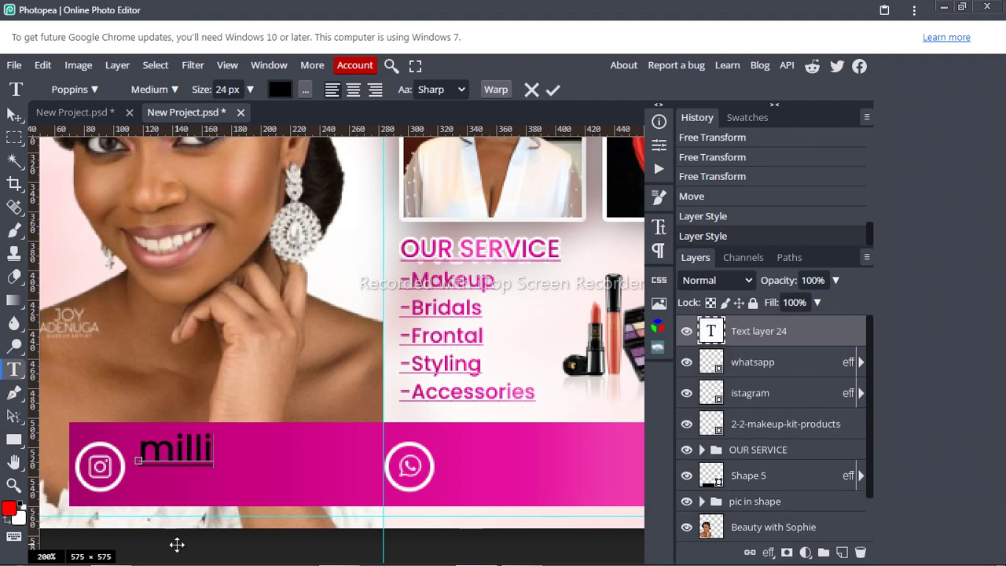
pyautogui.write('cent')
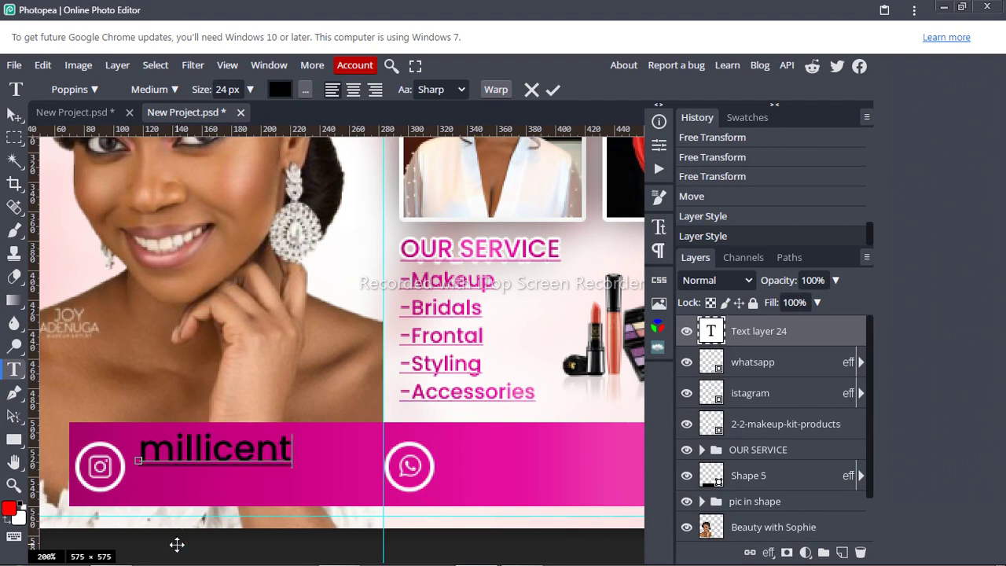
pyautogui.write('_')
pyautogui.write('_uni')
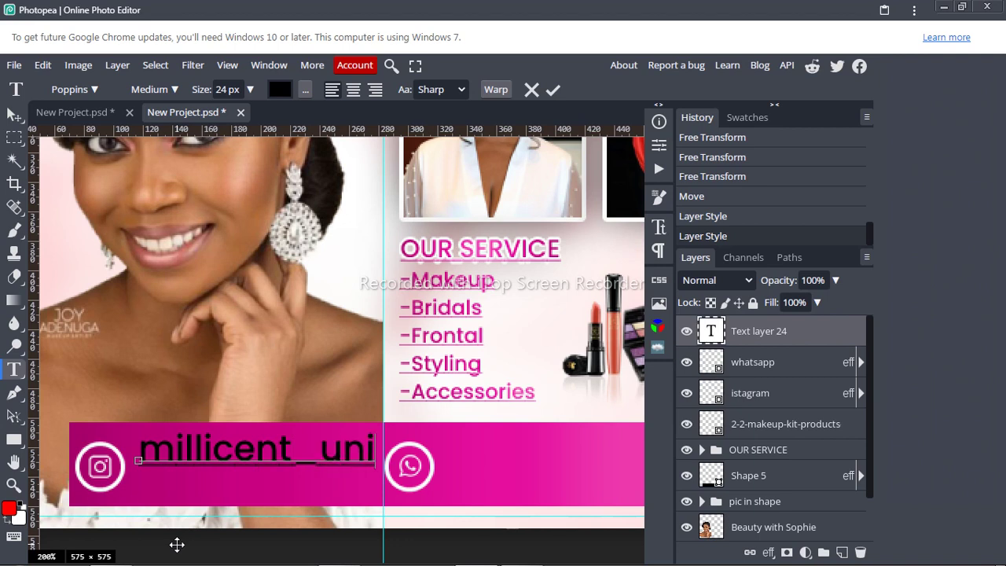
pyautogui.write('que')
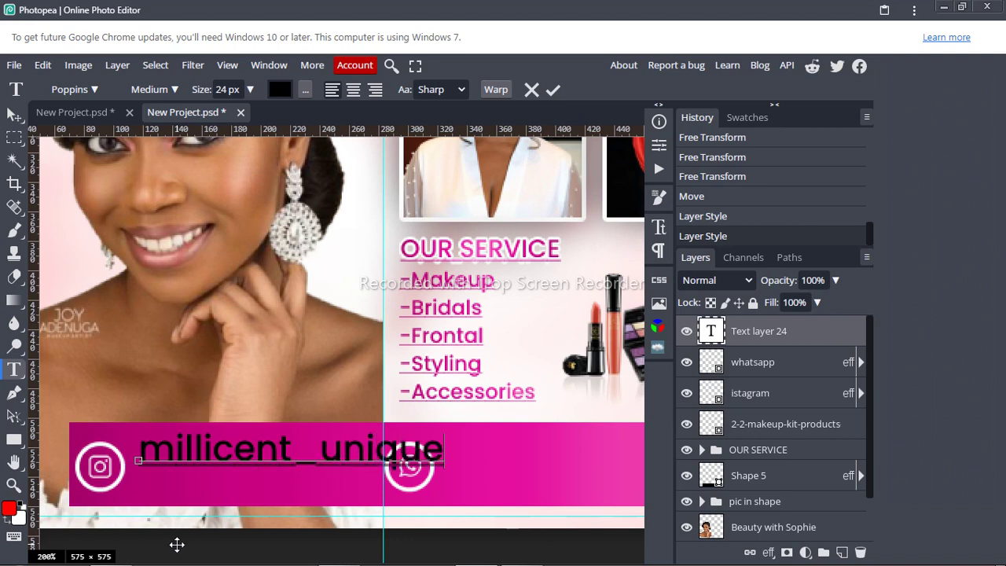
pyautogui.write('touch')
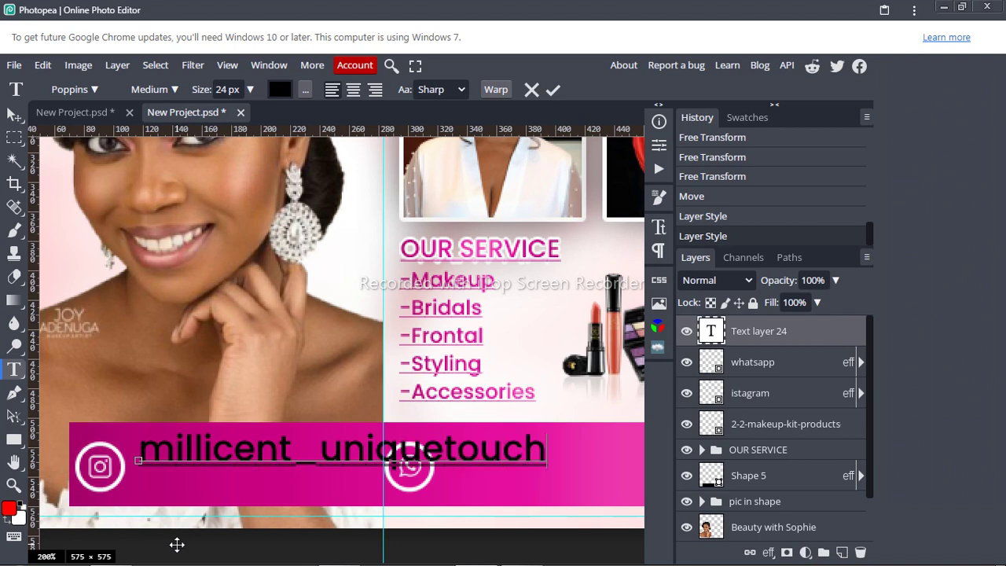
pyautogui.hotkey('ctrl', 'a')
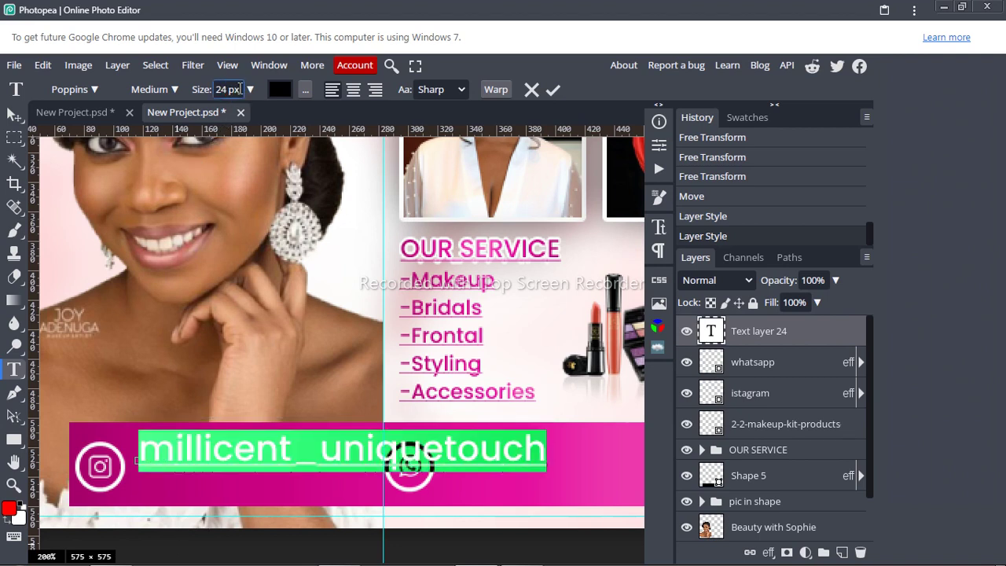
pyautogui.scroll(-3, 238, 89)
pyautogui.scroll(-7, 239, 88)
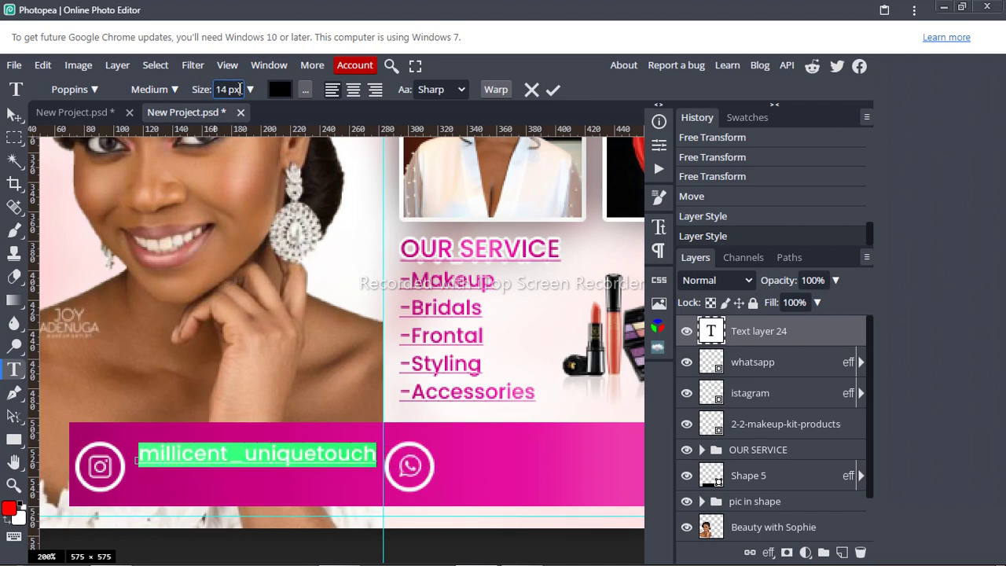
pyautogui.scroll(-1, 240, 89)
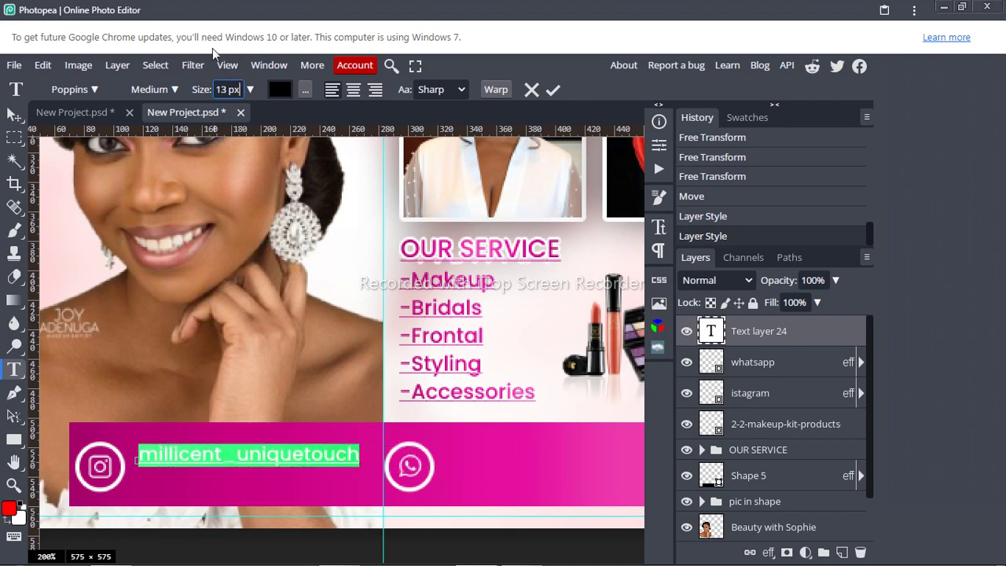
# Step: Make the handle Regular weight and near-white faf8f8, move it lower in the bar, and commit
pyautogui.click(172, 90)
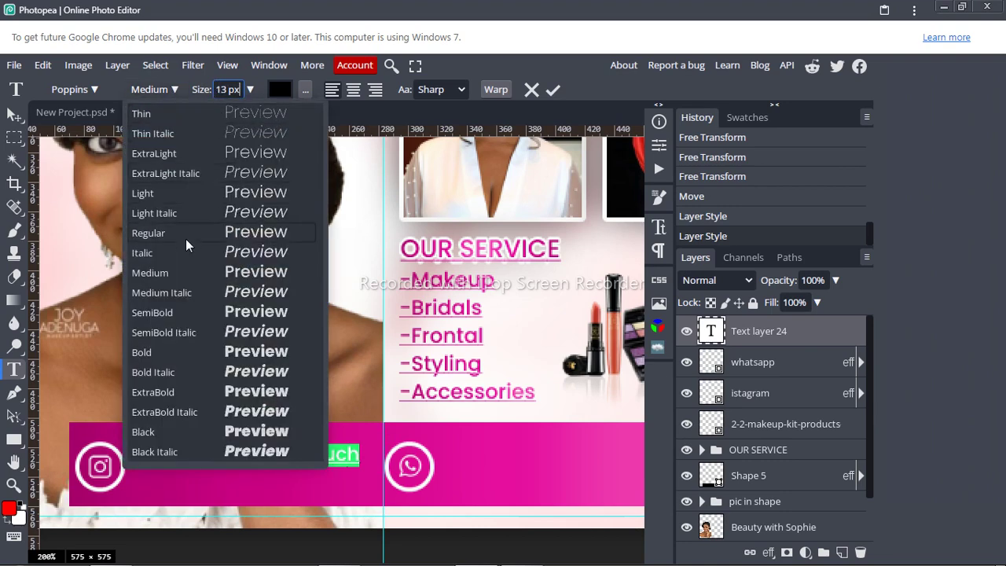
pyautogui.click(186, 237)
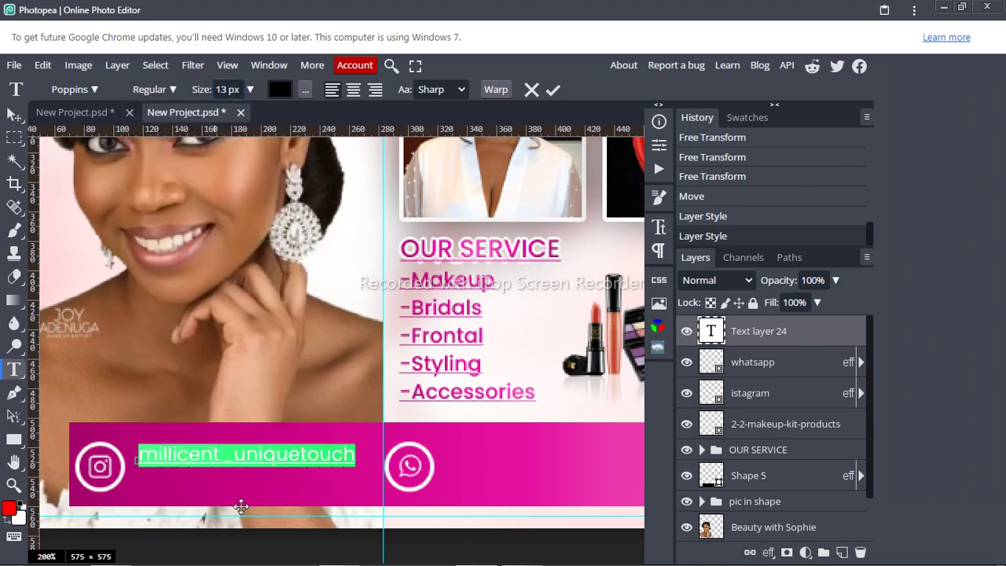
pyautogui.moveTo(241, 506); pyautogui.dragTo(243, 513)
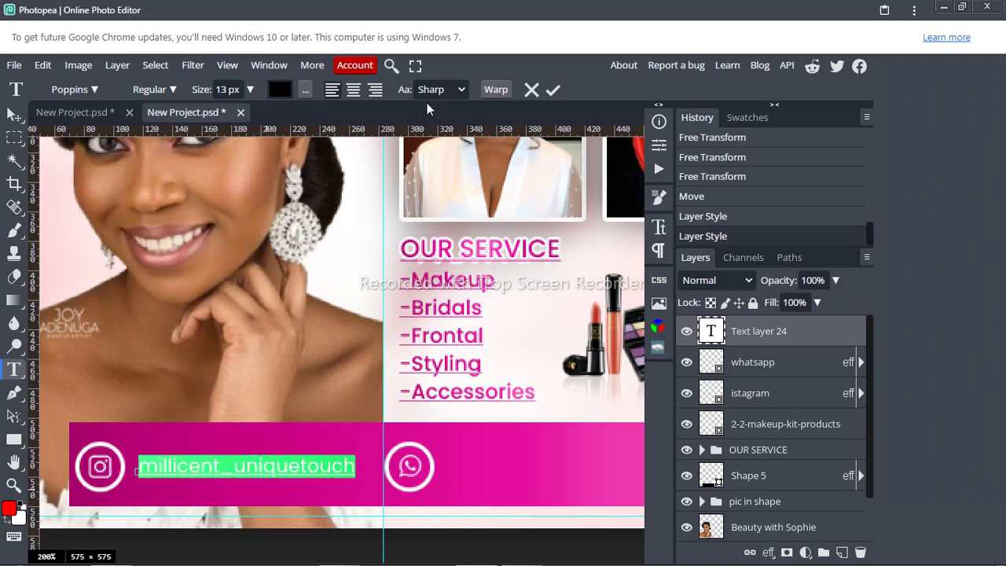
pyautogui.click(281, 89)
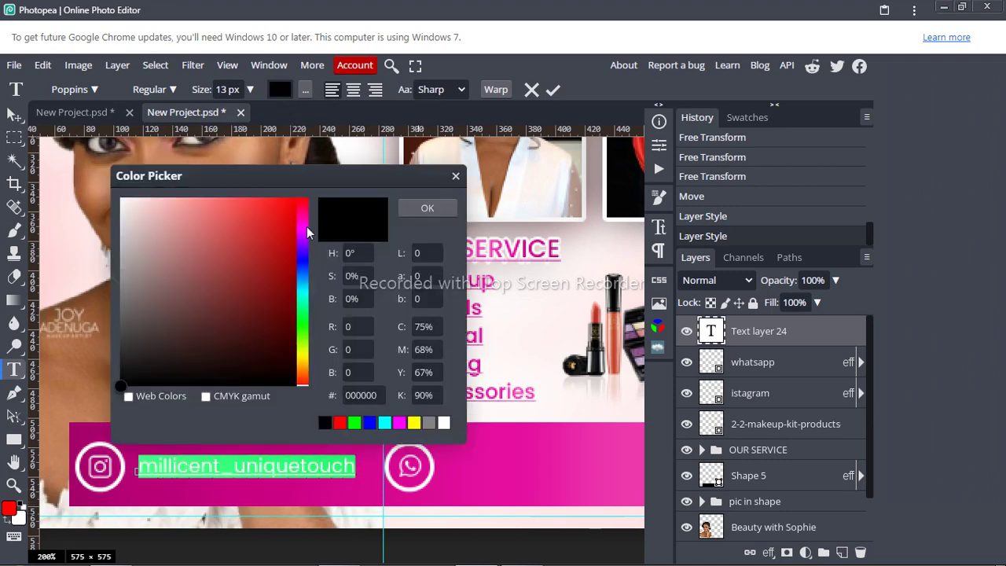
pyautogui.click(121, 202)
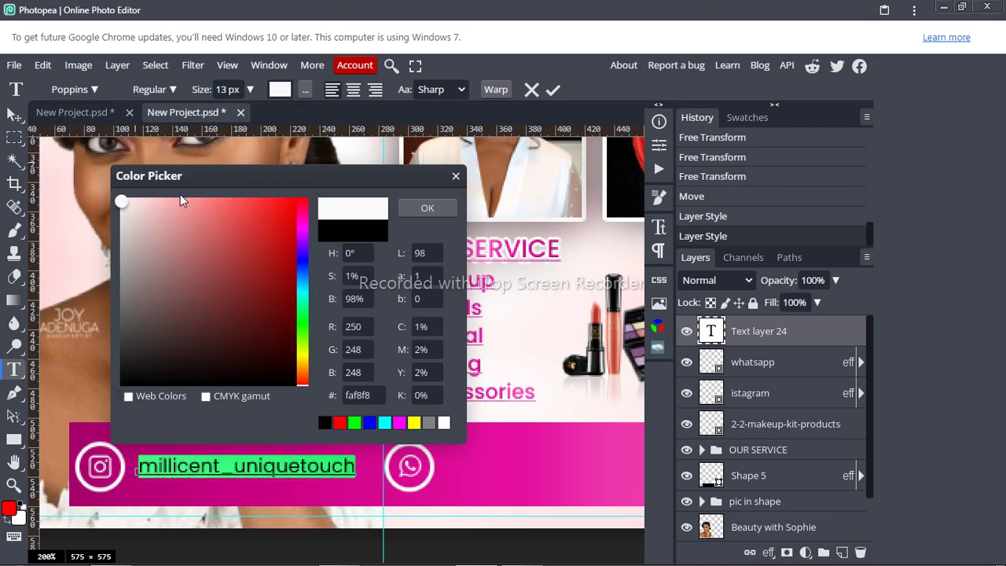
pyautogui.click(427, 208)
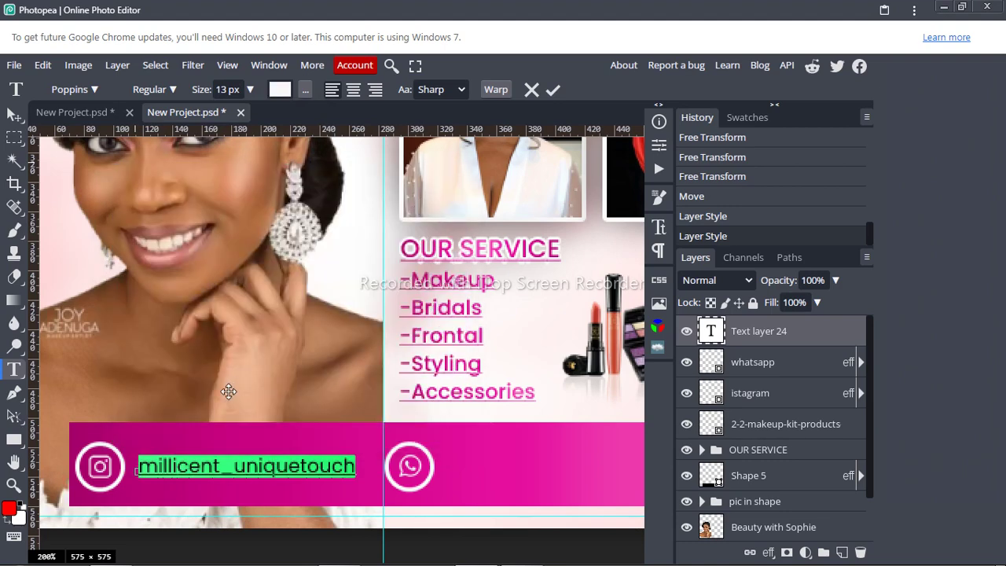
pyautogui.moveTo(223, 424); pyautogui.dragTo(220, 428)
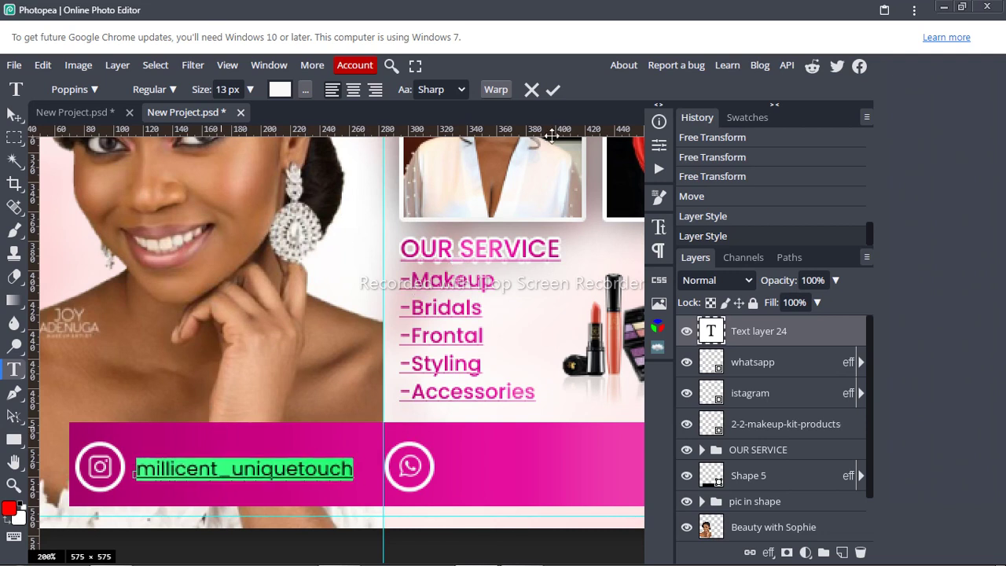
pyautogui.click(553, 91)
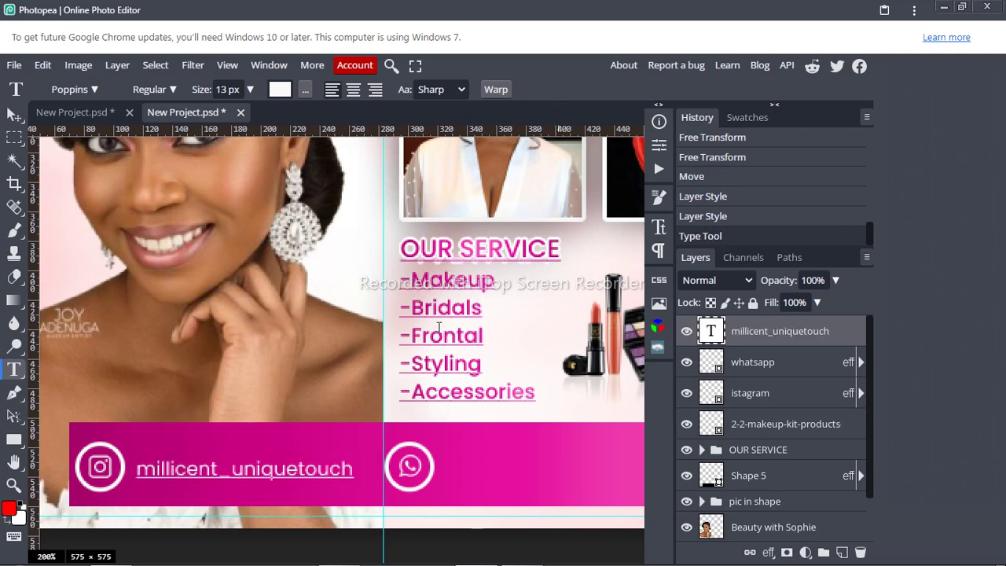
pyautogui.click(15, 463)
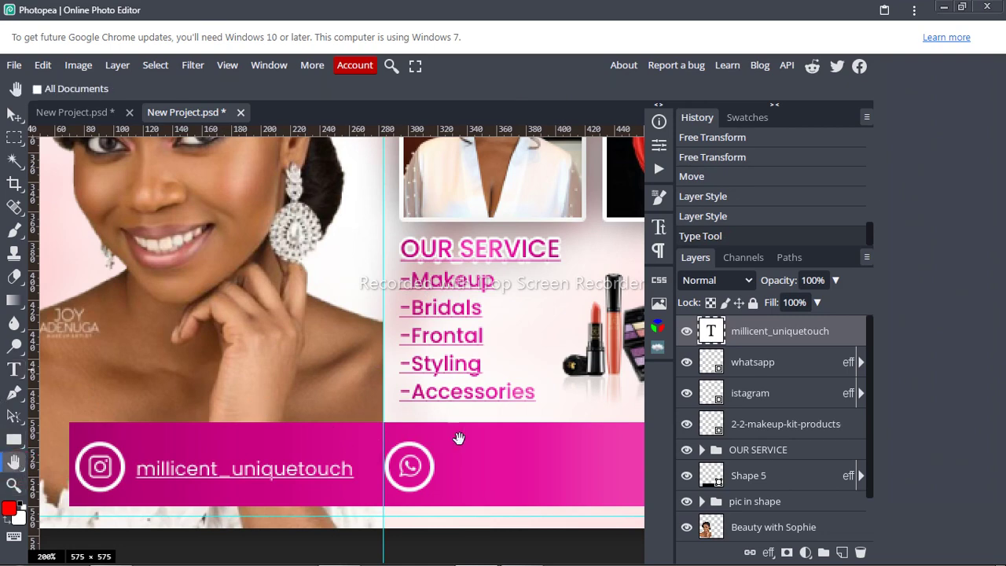
# Step: Type the contact phone number as new text beside the WhatsApp icon
pyautogui.moveTo(488, 446); pyautogui.dragTo(330, 435)
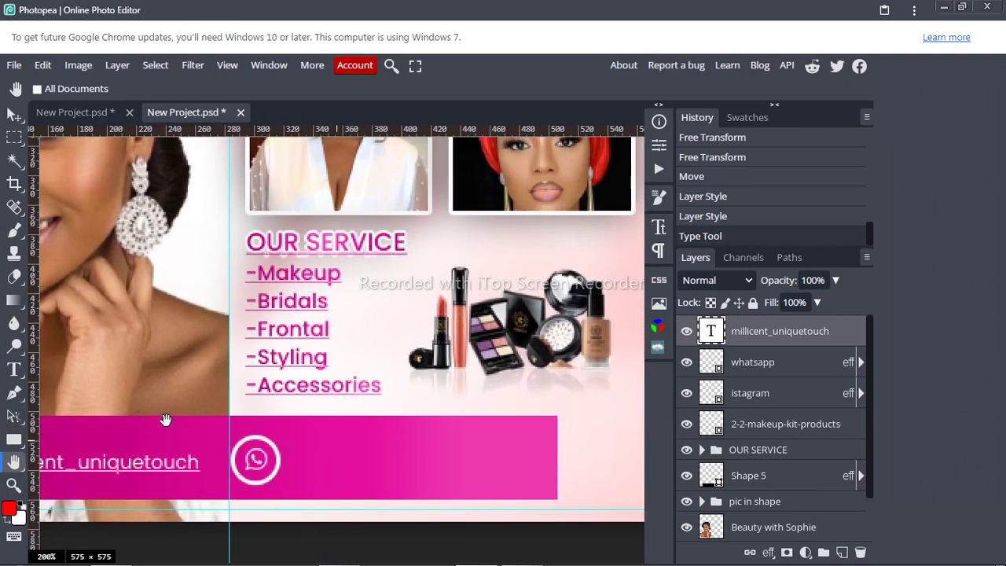
pyautogui.click(13, 374)
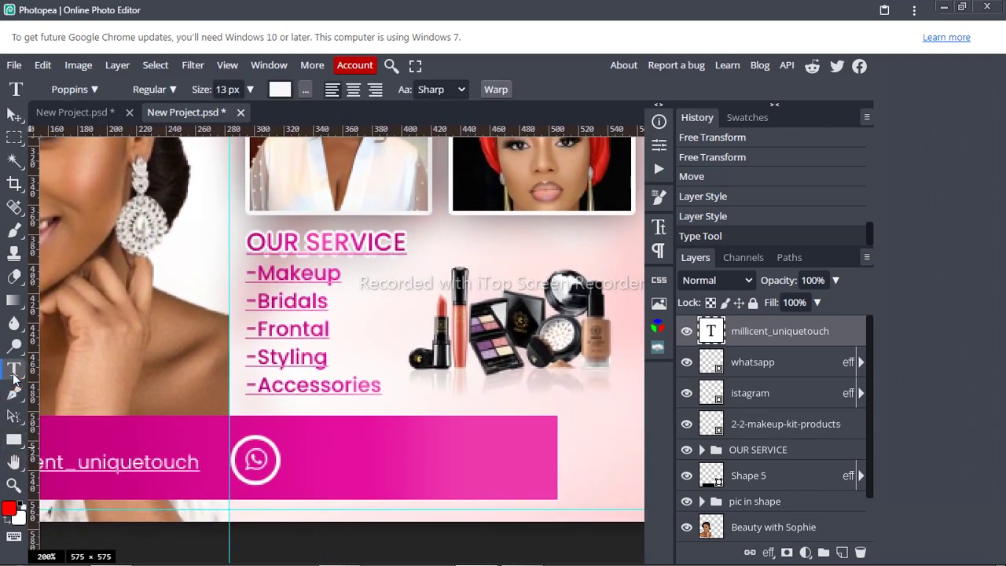
pyautogui.click(303, 457)
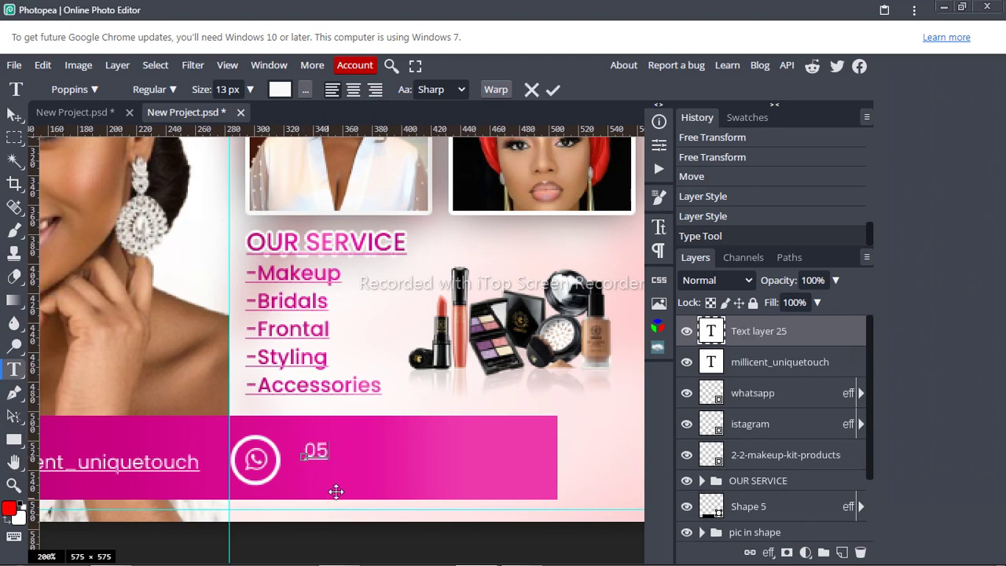
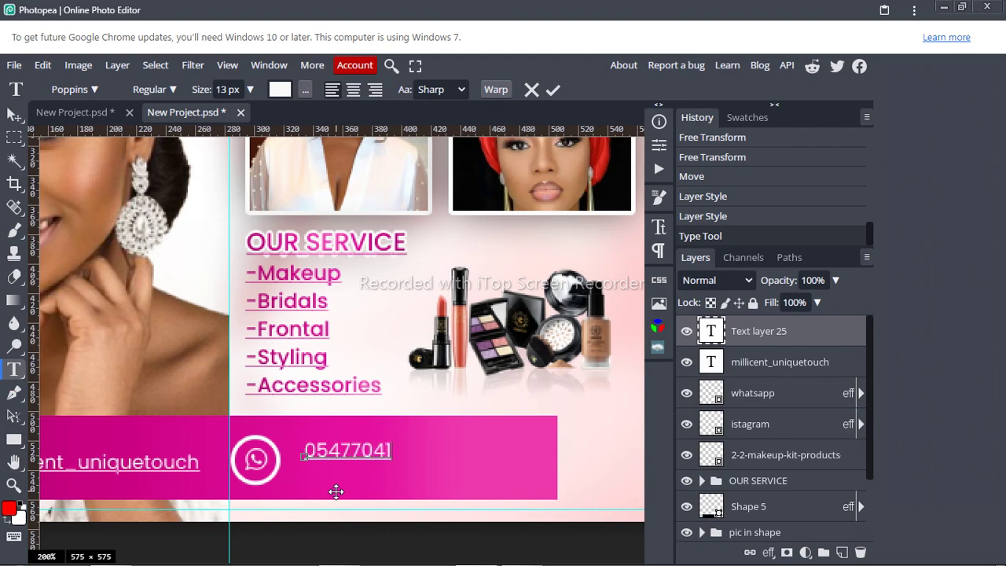
# Step: Set the phone number to SemiBold, move it lower in the pink bar, and commit
pyautogui.hotkey('ctrl', 'a')
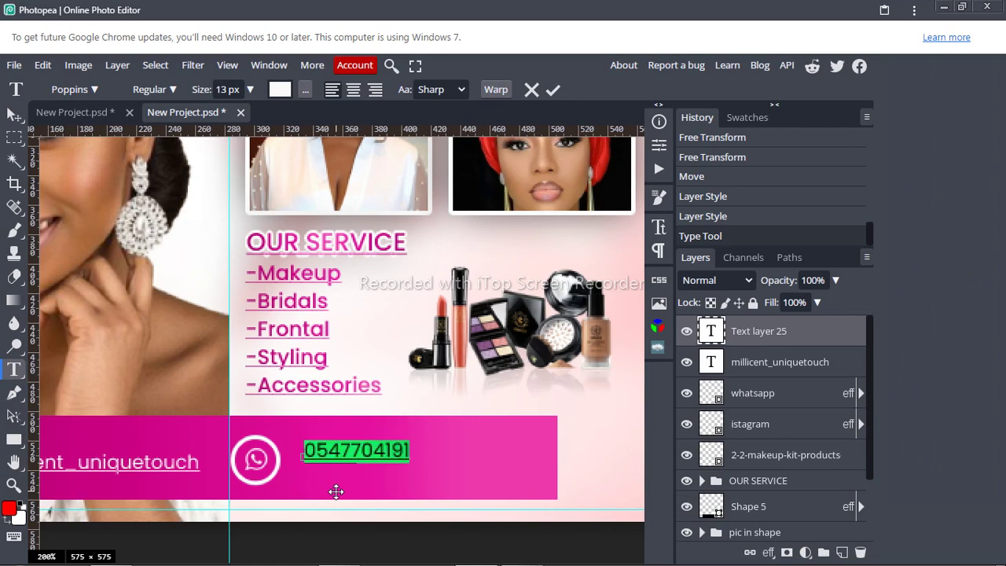
pyautogui.click(173, 90)
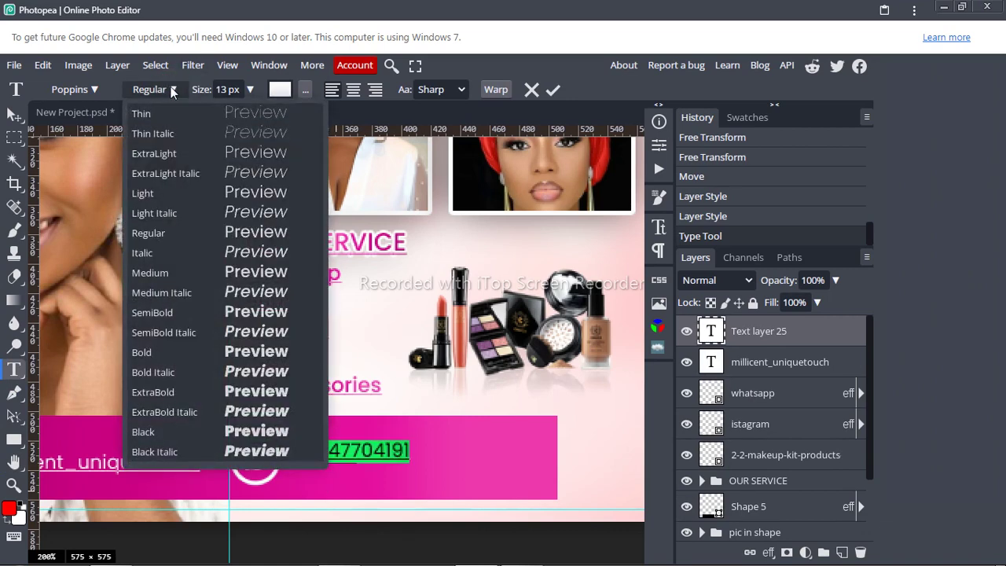
pyautogui.click(168, 313)
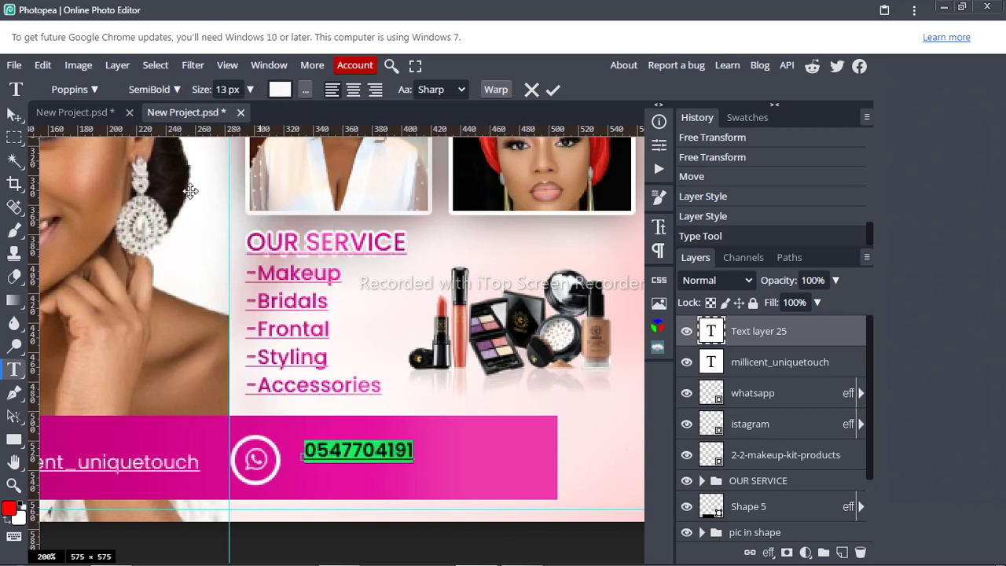
pyautogui.click(228, 89)
pyautogui.moveTo(382, 419); pyautogui.dragTo(376, 429)
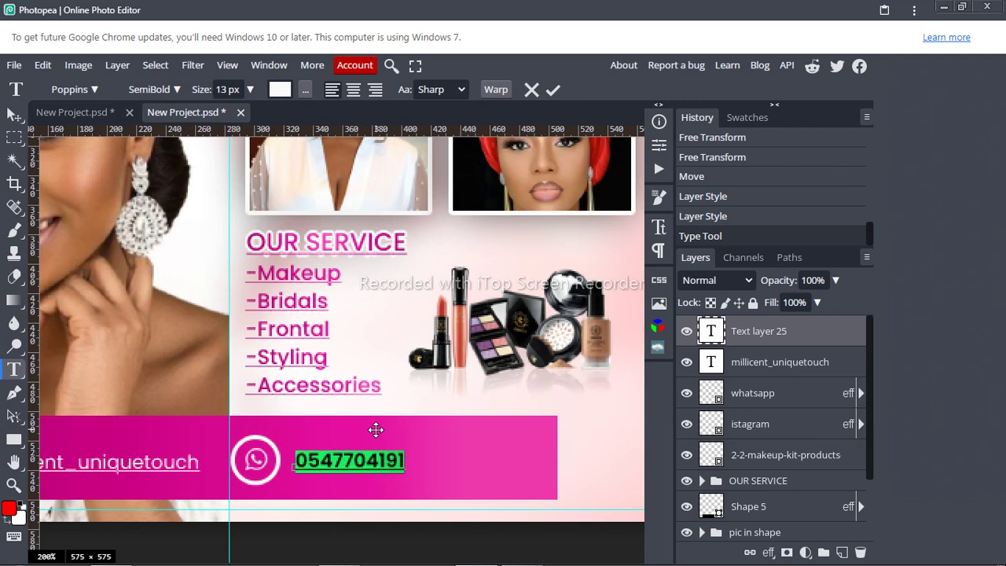
pyautogui.click(551, 89)
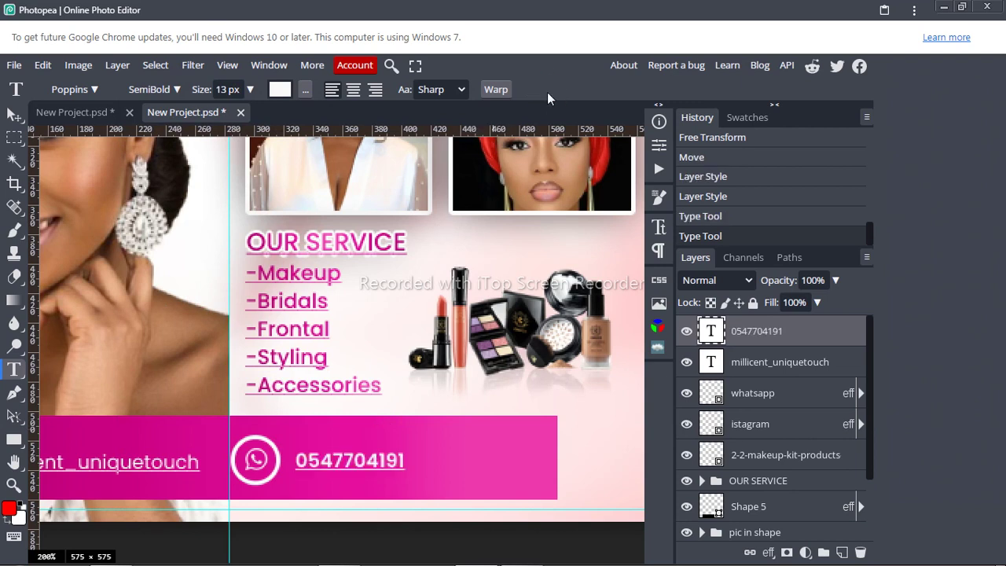
pyautogui.press('v')
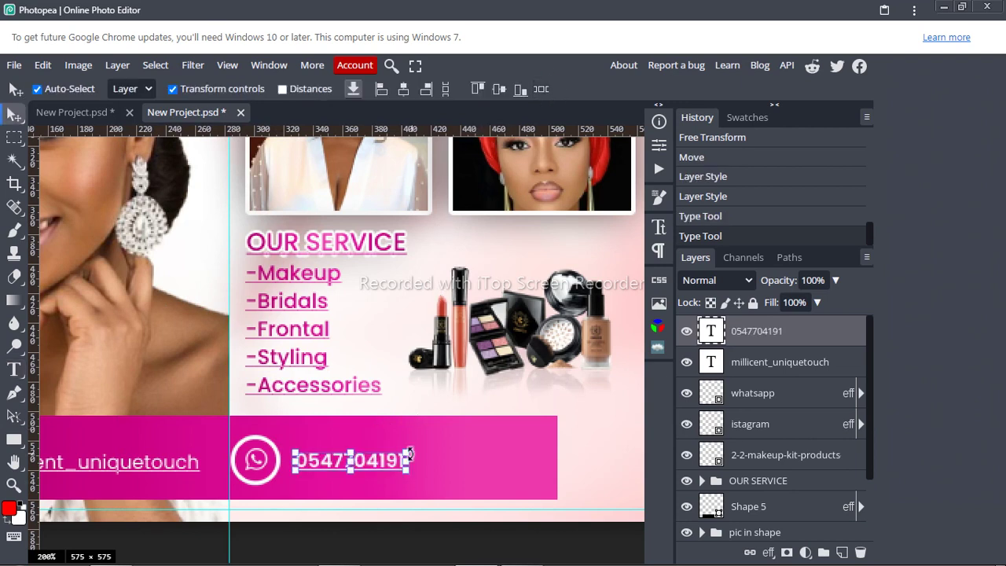
# Step: Scale the phone number up to about 179%, nudge it down slightly, and apply
pyautogui.click(406, 454)
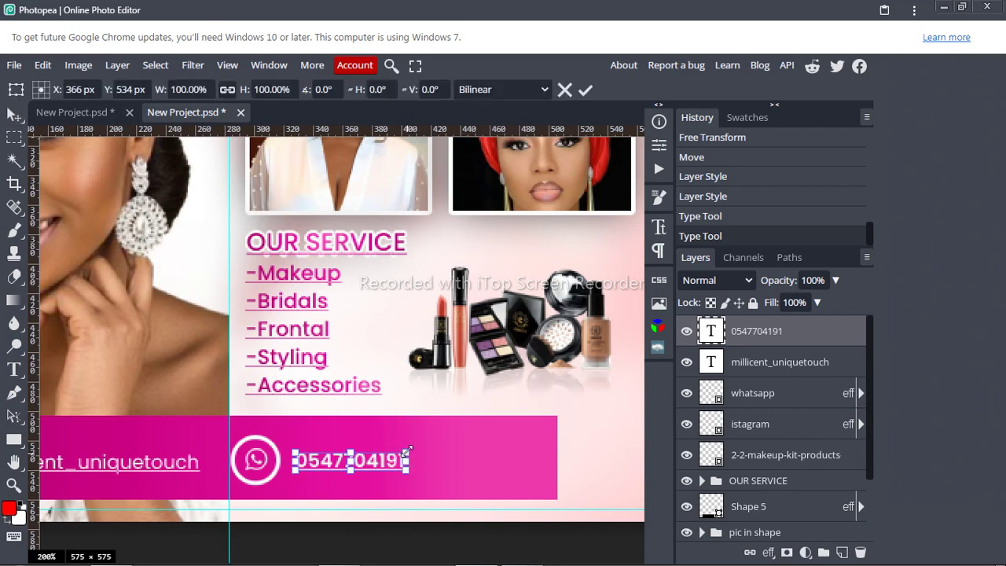
pyautogui.moveTo(406, 454); pyautogui.dragTo(493, 423)
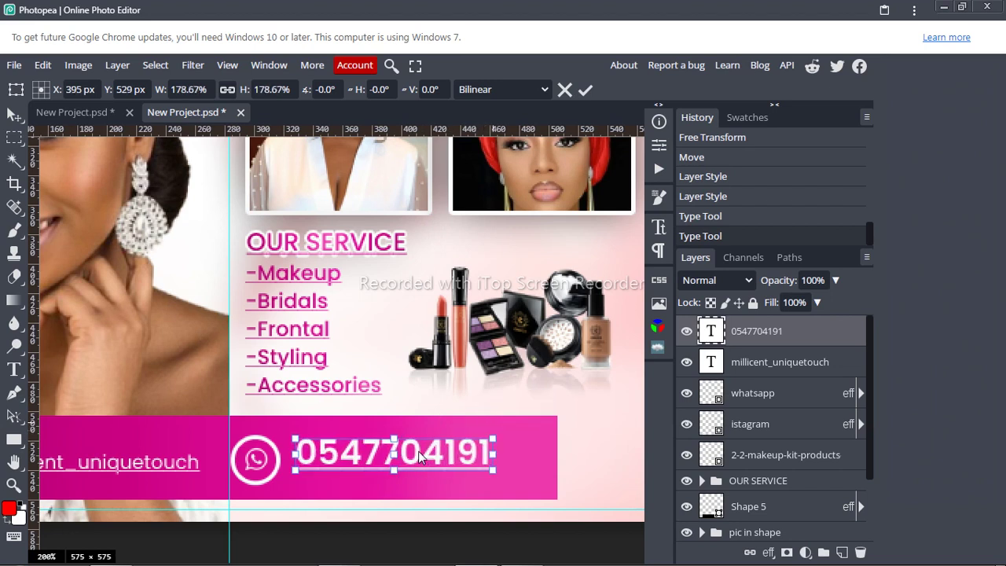
pyautogui.moveTo(419, 457); pyautogui.dragTo(420, 466)
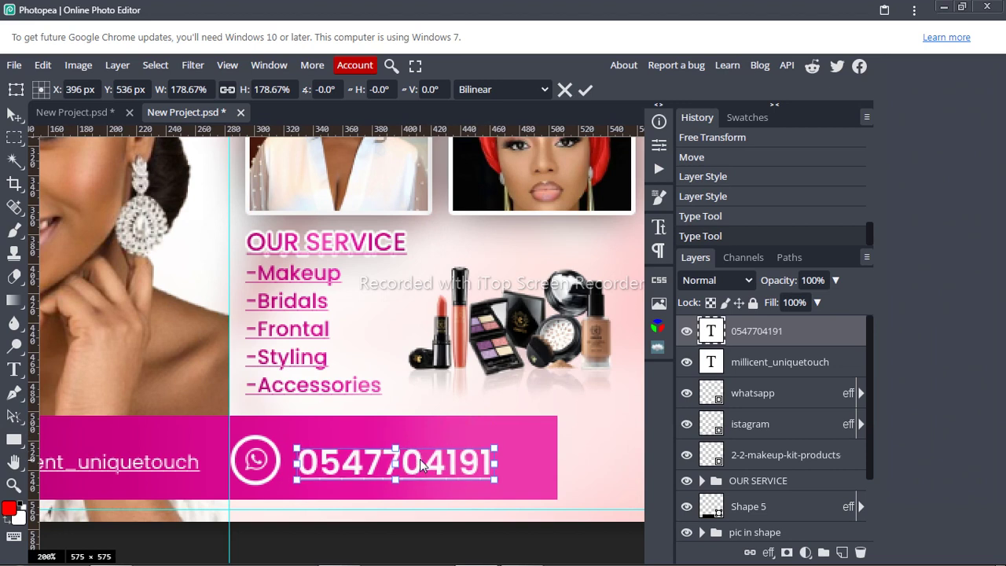
pyautogui.click(586, 93)
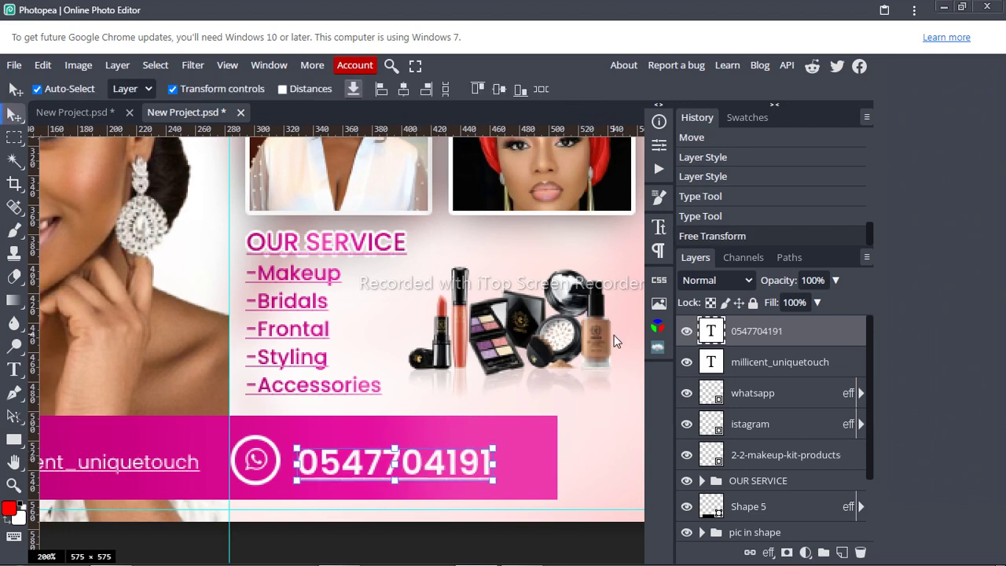
# Step: Bring up the file Open window twice and close it without opening anything
pyautogui.hotkey('ctrl', 'o')
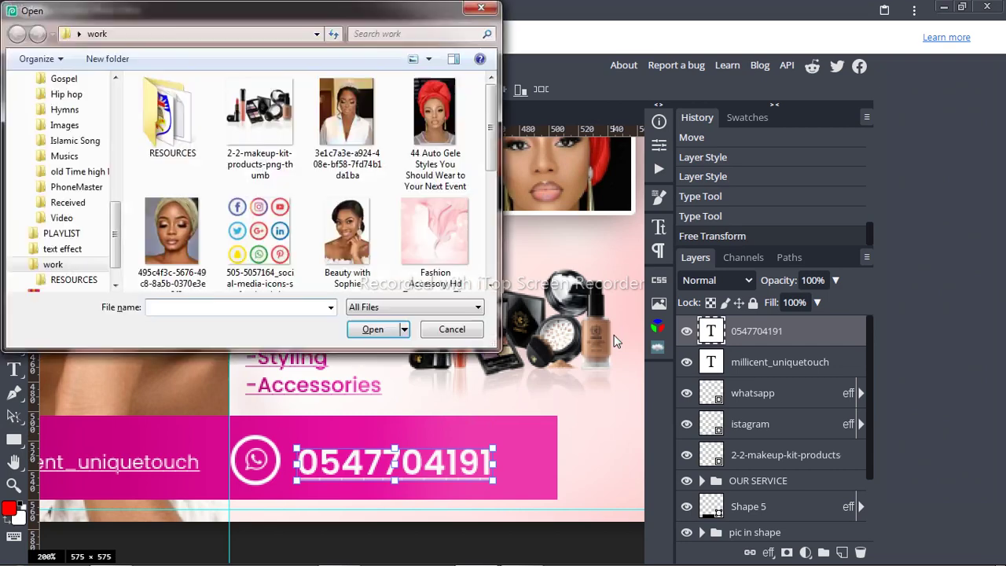
pyautogui.click(482, 7)
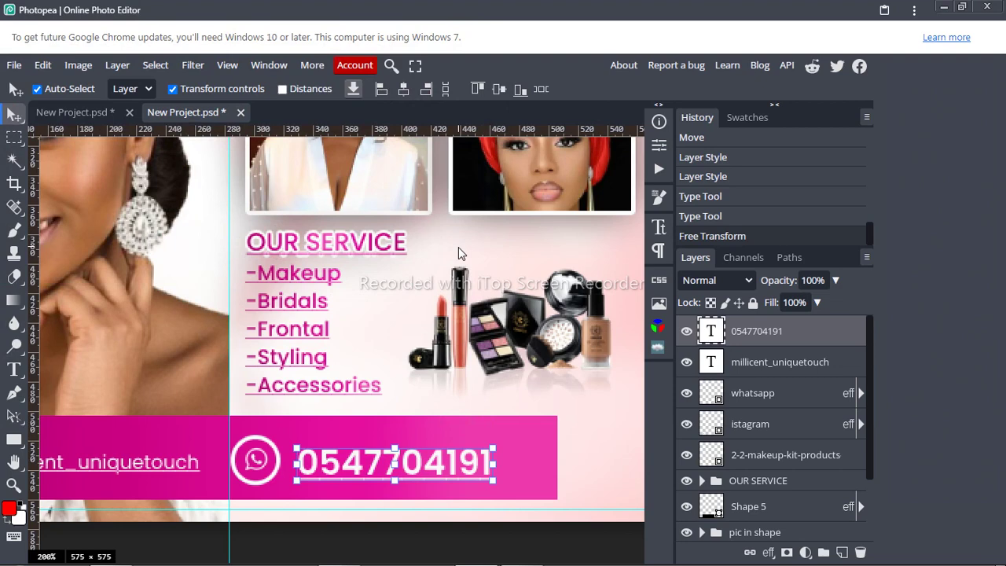
pyautogui.hotkey('ctrl', 'o')
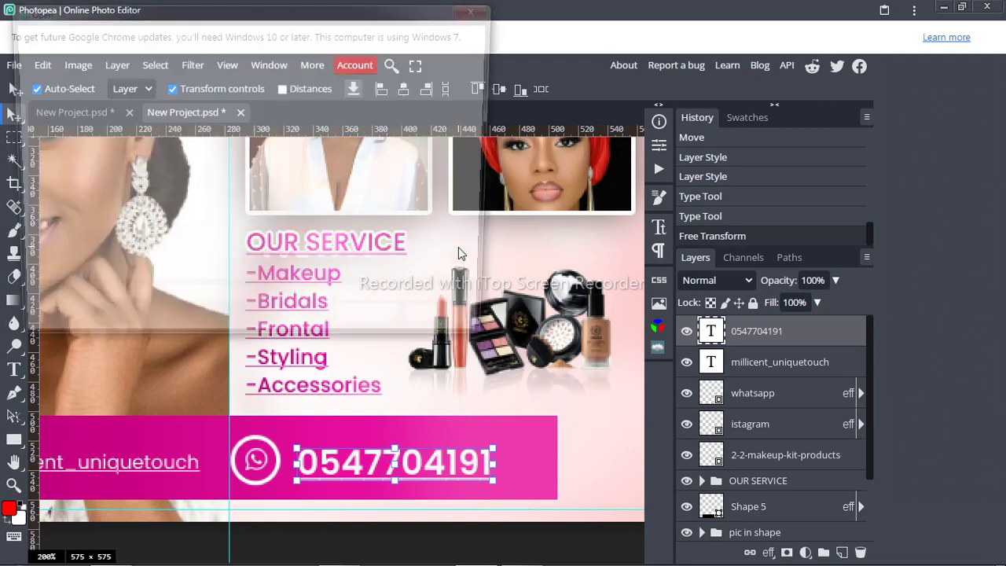
pyautogui.click(480, 9)
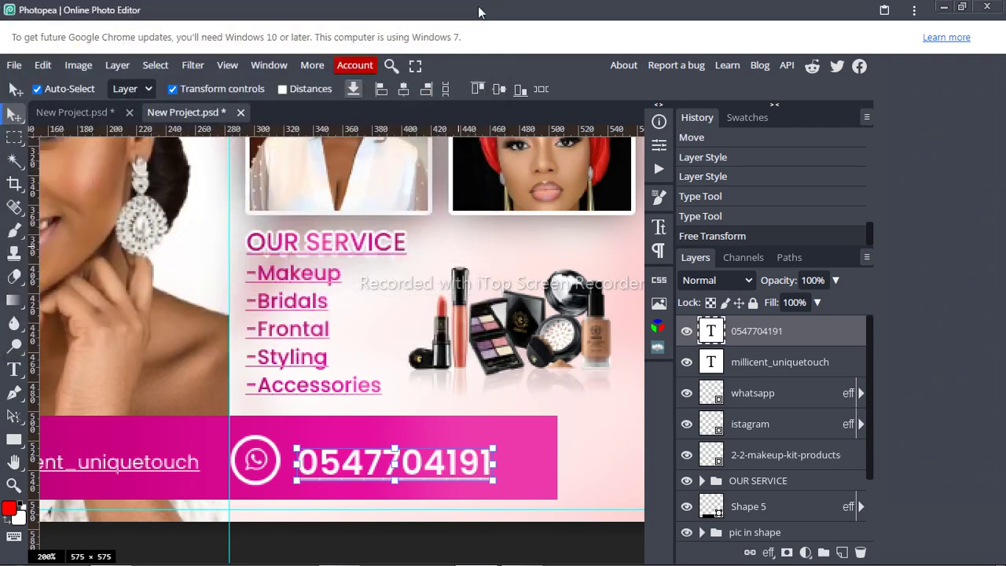
# Step: Fit the whole flyer on screen and select the pink contact bar shape layer
pyautogui.hotkey('ctrl', '0')
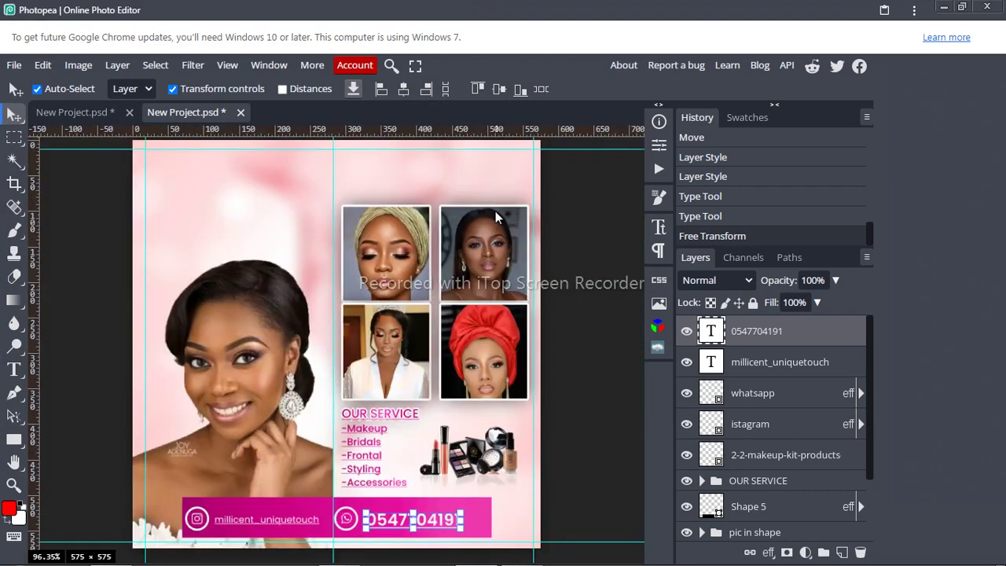
pyautogui.click(568, 422)
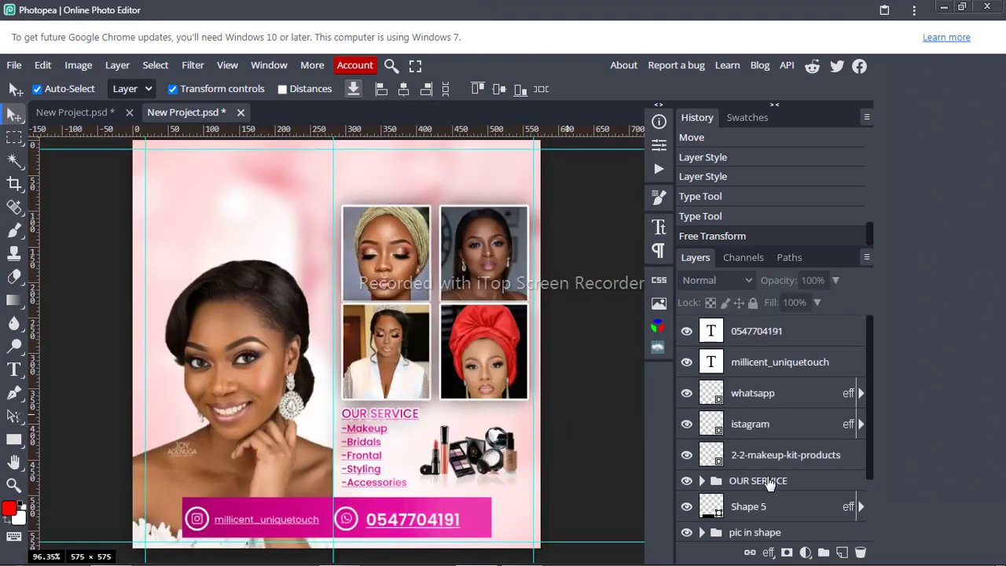
pyautogui.click(769, 512)
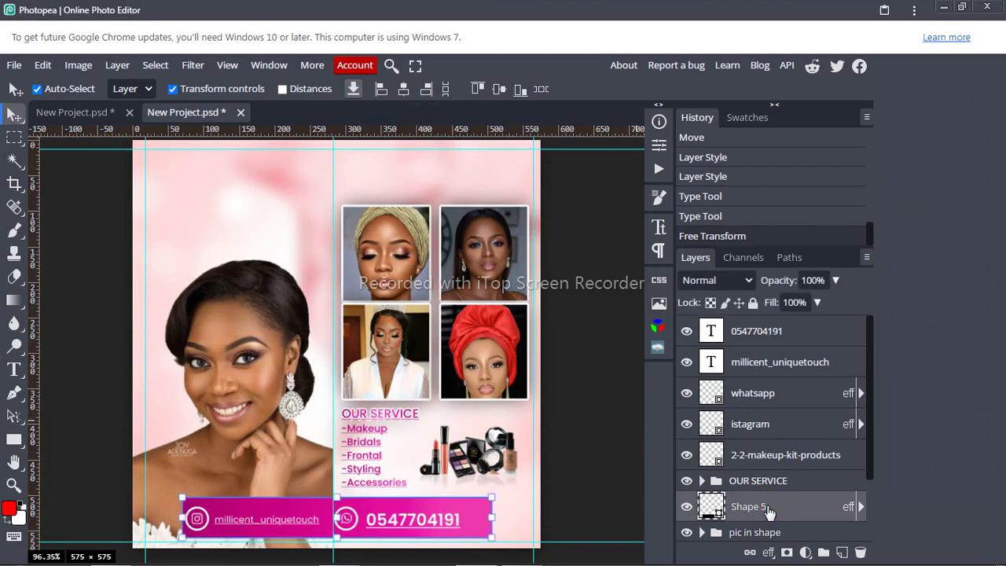
# Step: Group the contact bar, phone number, handle, whatsapp and istagram layers into a folder named 'contacts'
pyautogui.keyDown('ctrl'); pyautogui.click(763, 337); pyautogui.keyUp('ctrl')
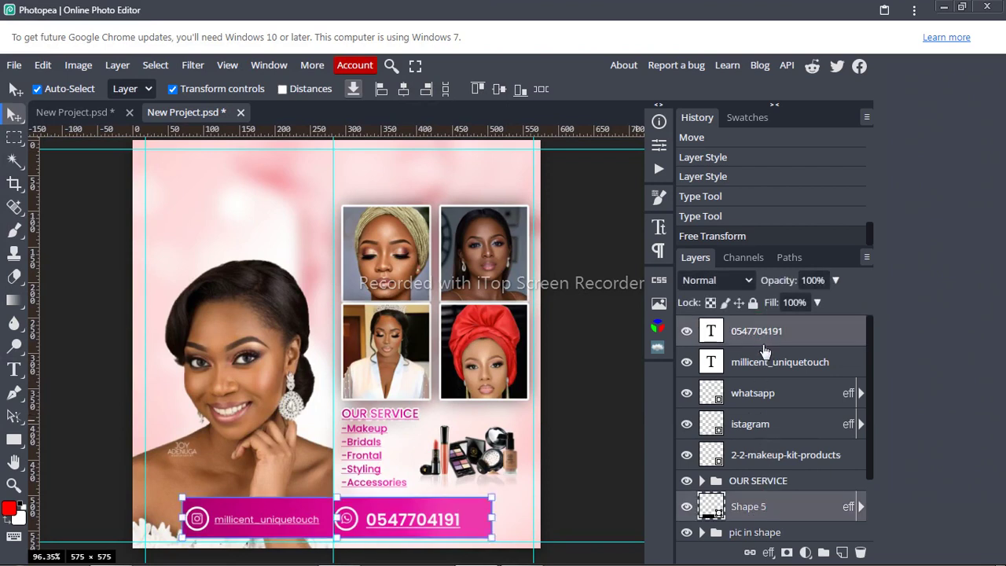
pyautogui.keyDown('ctrl'); pyautogui.click(766, 366); pyautogui.keyUp('ctrl')
pyautogui.keyDown('ctrl'); pyautogui.click(769, 402); pyautogui.keyUp('ctrl')
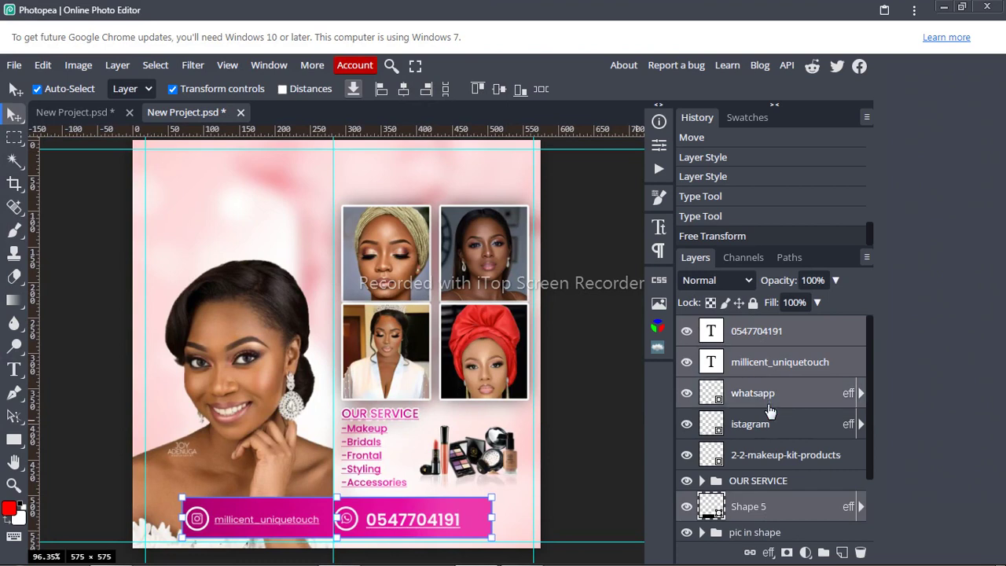
pyautogui.keyDown('ctrl'); pyautogui.click(771, 430); pyautogui.keyUp('ctrl')
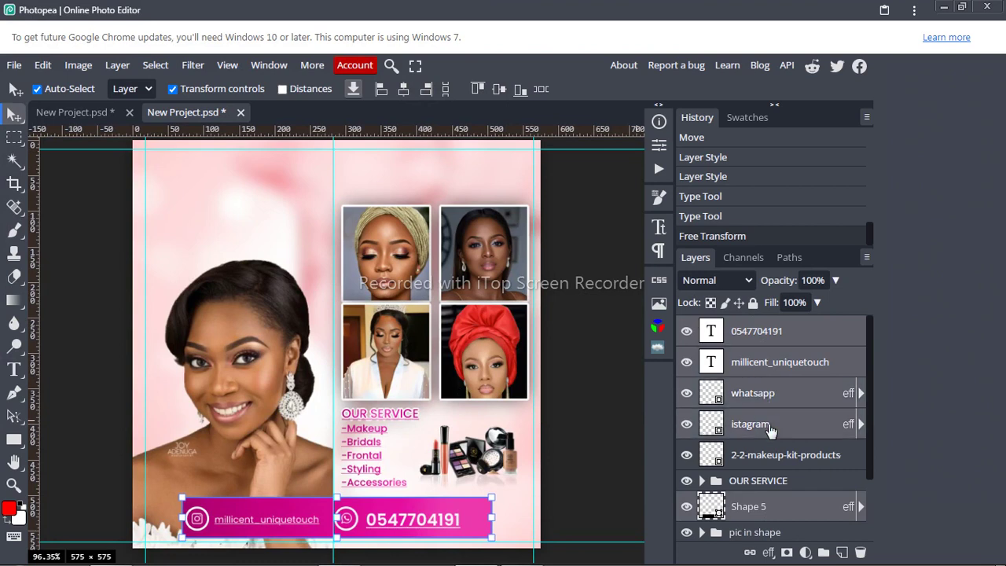
pyautogui.hotkey('ctrl', 'g')
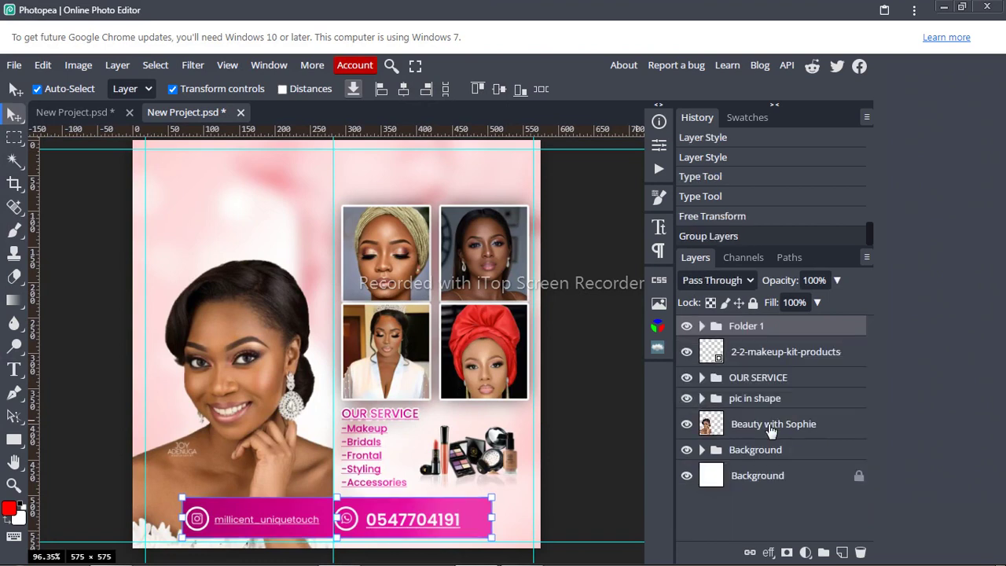
pyautogui.doubleClick(747, 325)
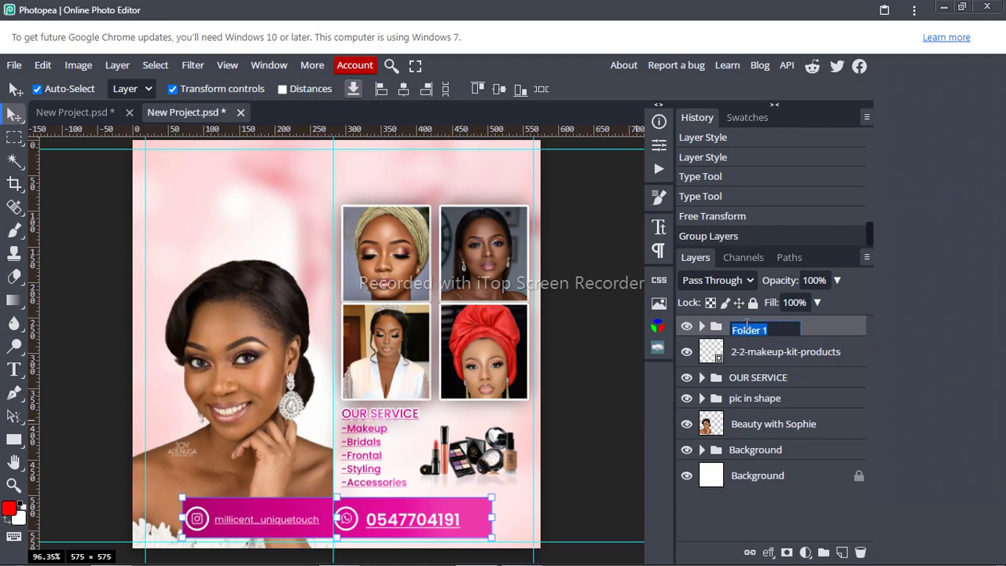
pyautogui.write('contacts')
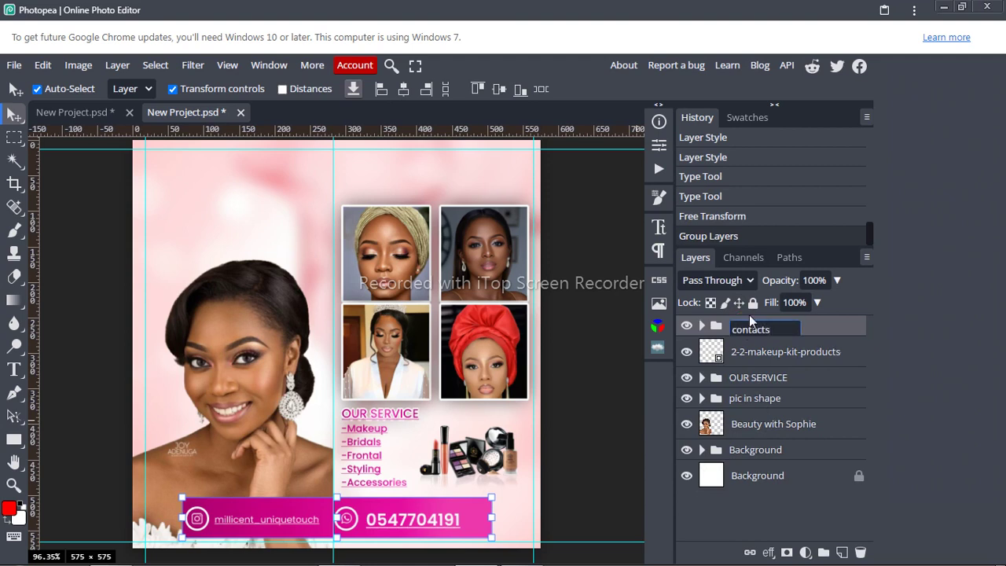
pyautogui.press('Return')
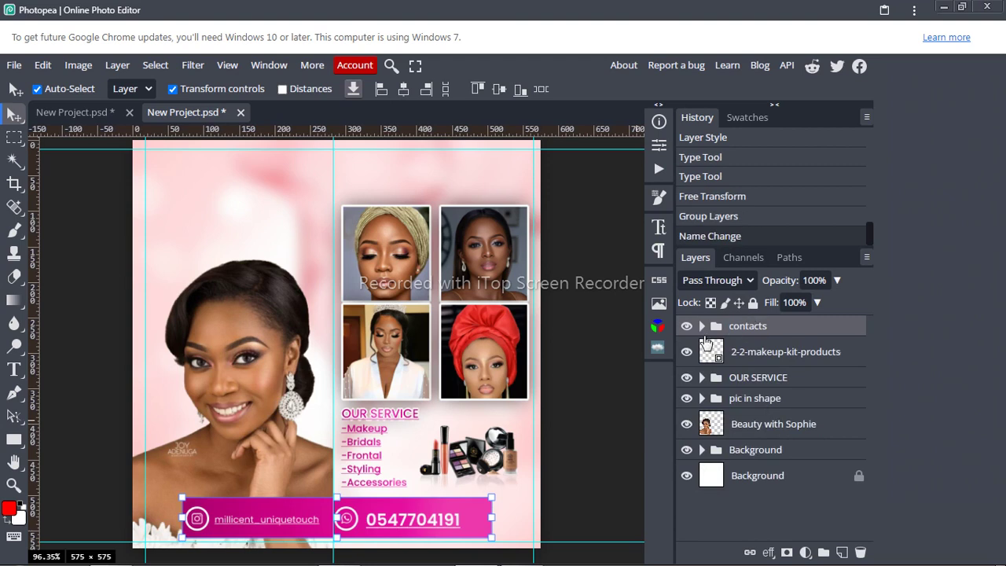
pyautogui.click(602, 362)
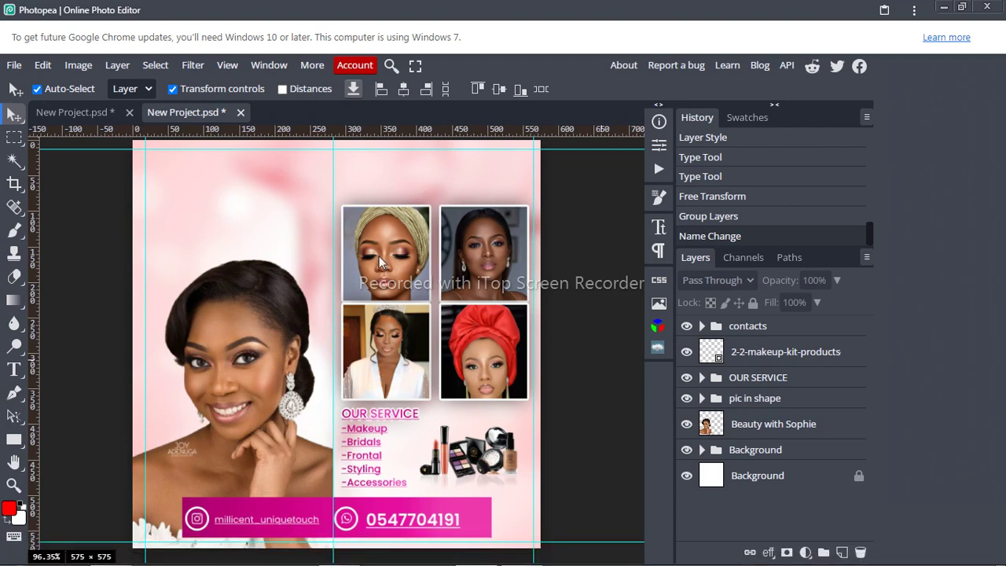
# Step: Type the MILLICENT heading at the flyer's top in near-black 050505
pyautogui.click(15, 369)
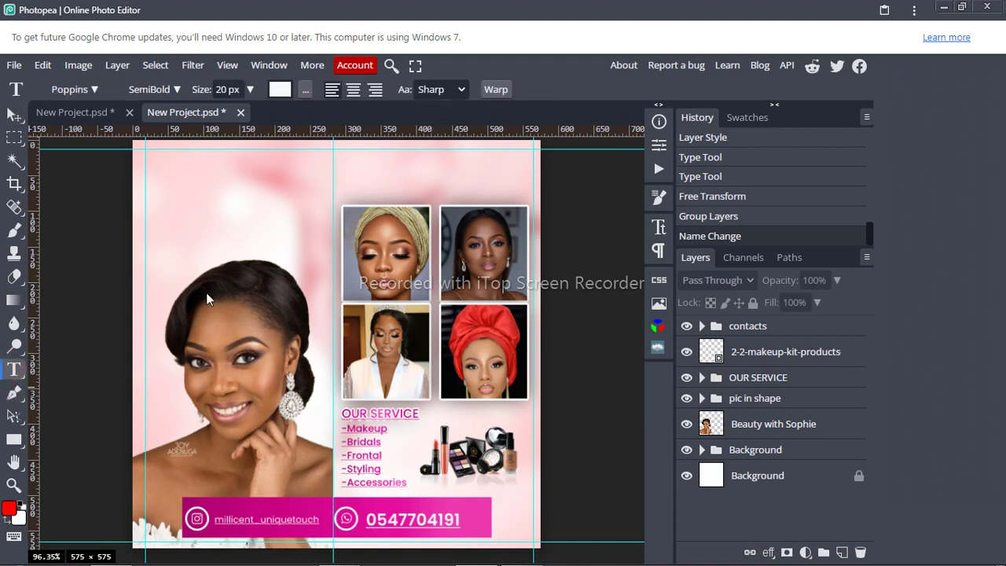
pyautogui.click(424, 159)
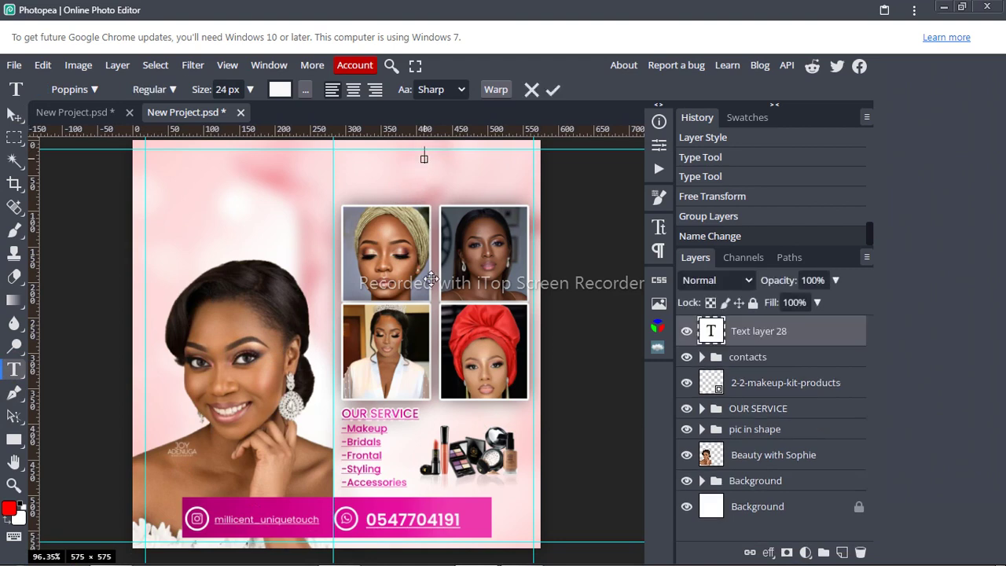
pyautogui.write('B')
pyautogui.write('LL')
pyautogui.write('icent')
pyautogui.hotkey('ctrl', 'a')
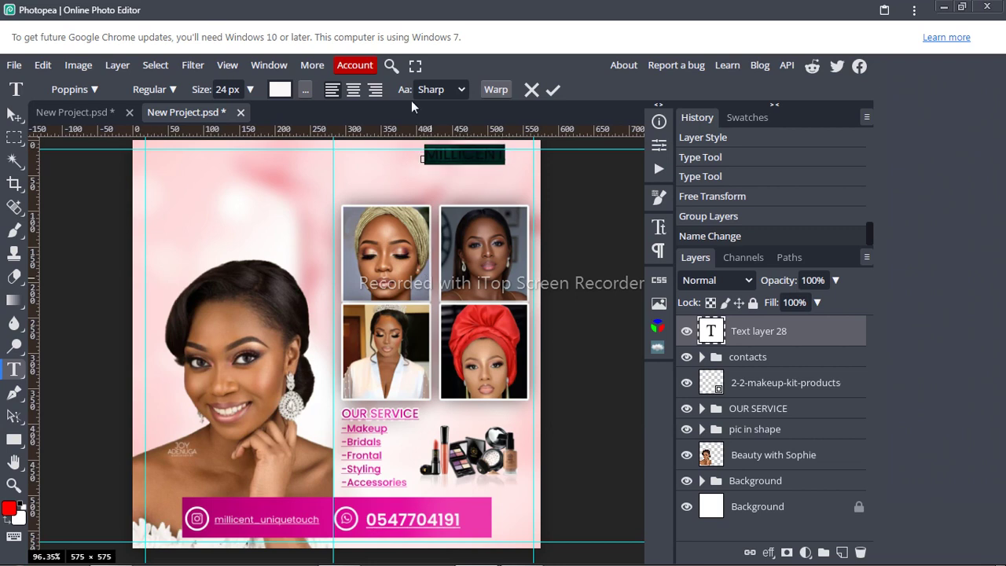
pyautogui.click(289, 86)
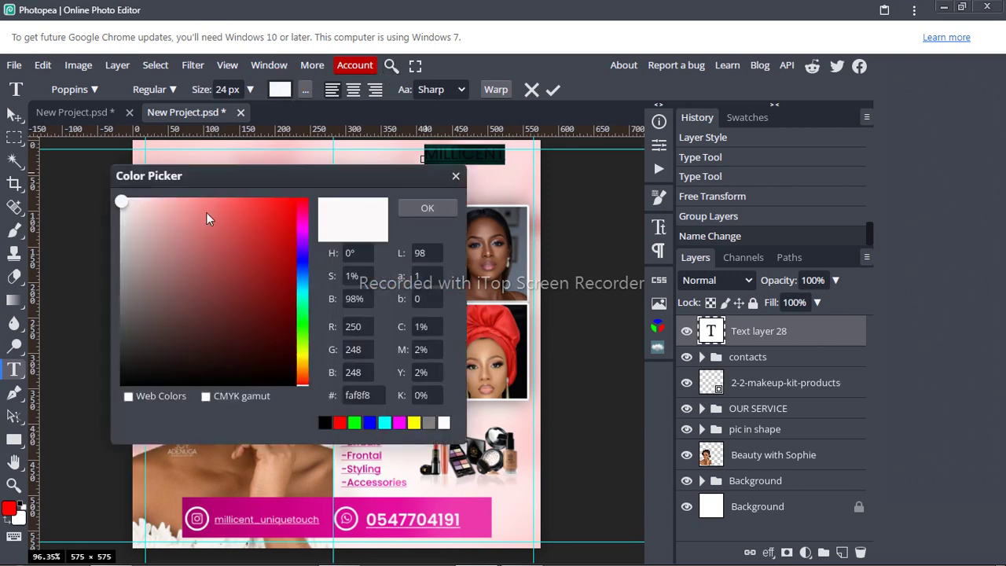
pyautogui.click(128, 380)
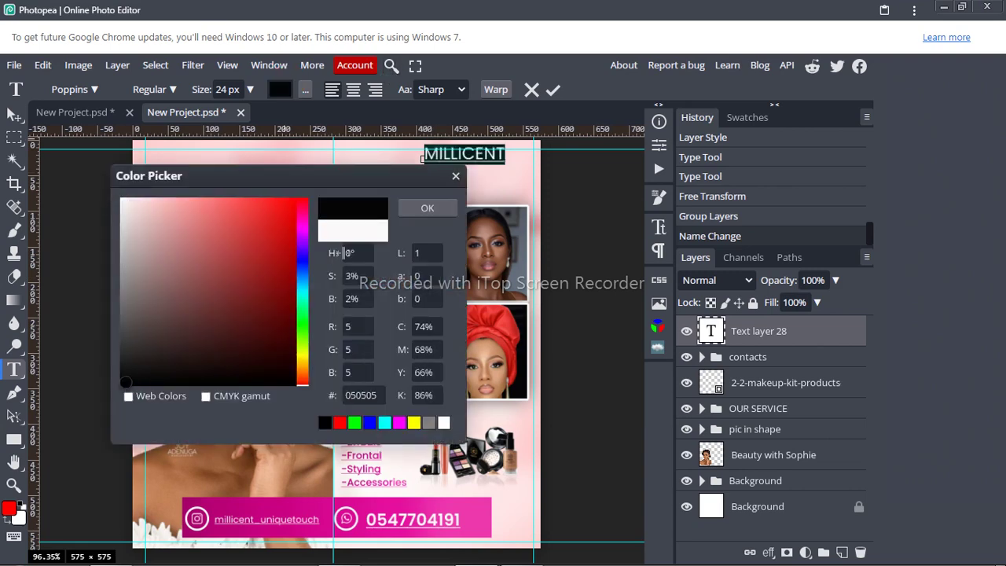
pyautogui.click(436, 210)
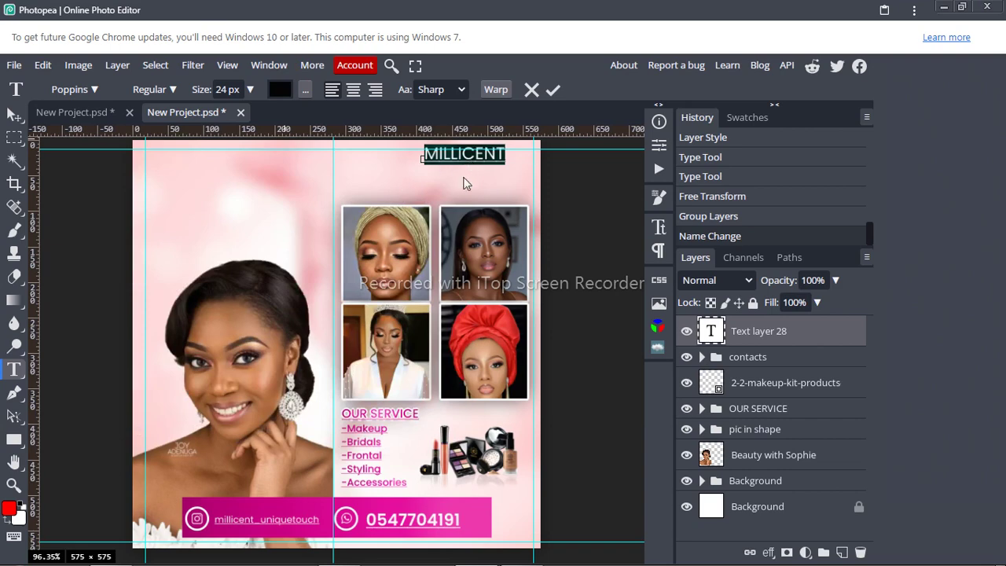
pyautogui.moveTo(460, 184); pyautogui.dragTo(436, 193)
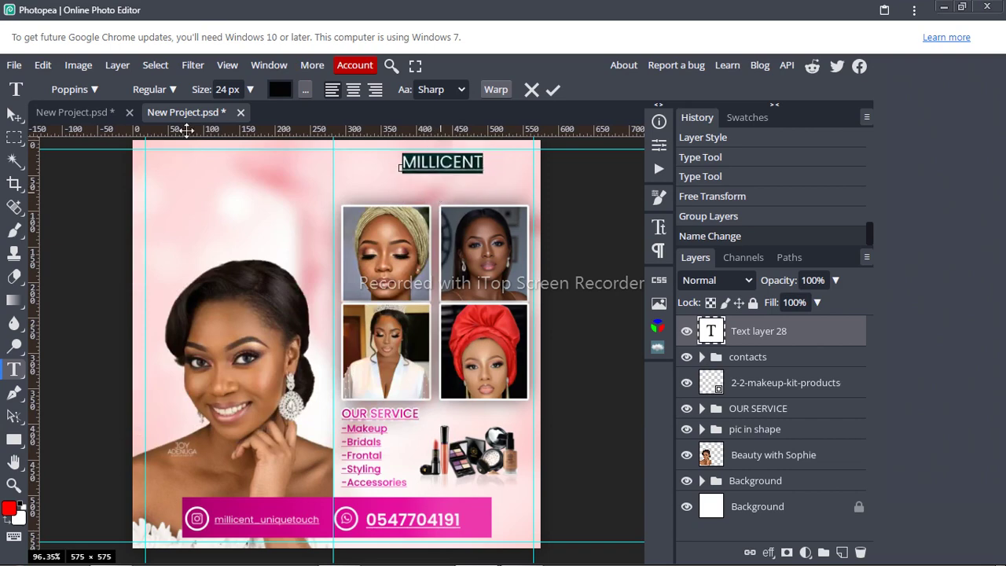
# Step: Make the heading Bold at 38 px, shift it left to fit, and commit
pyautogui.click(161, 90)
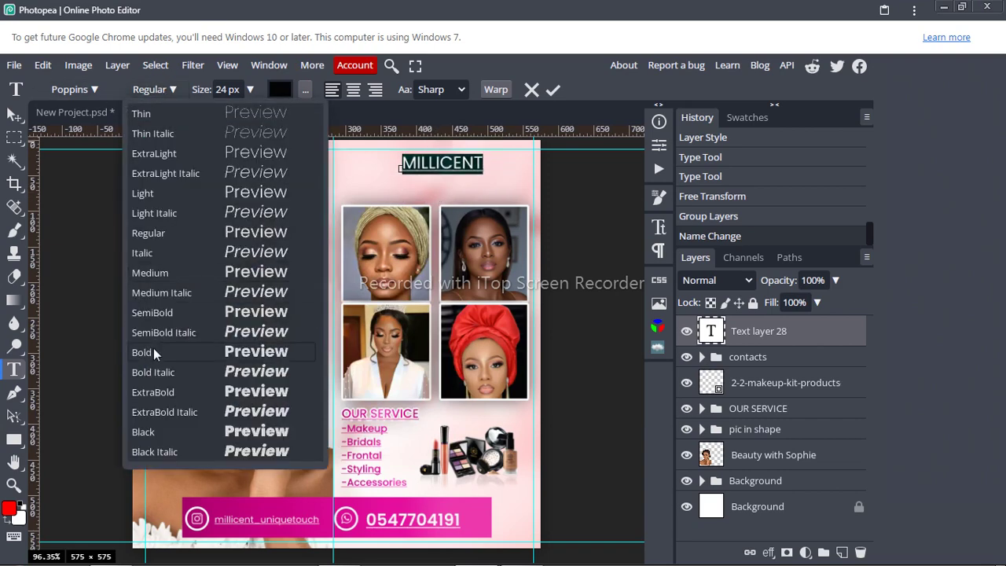
pyautogui.click(155, 350)
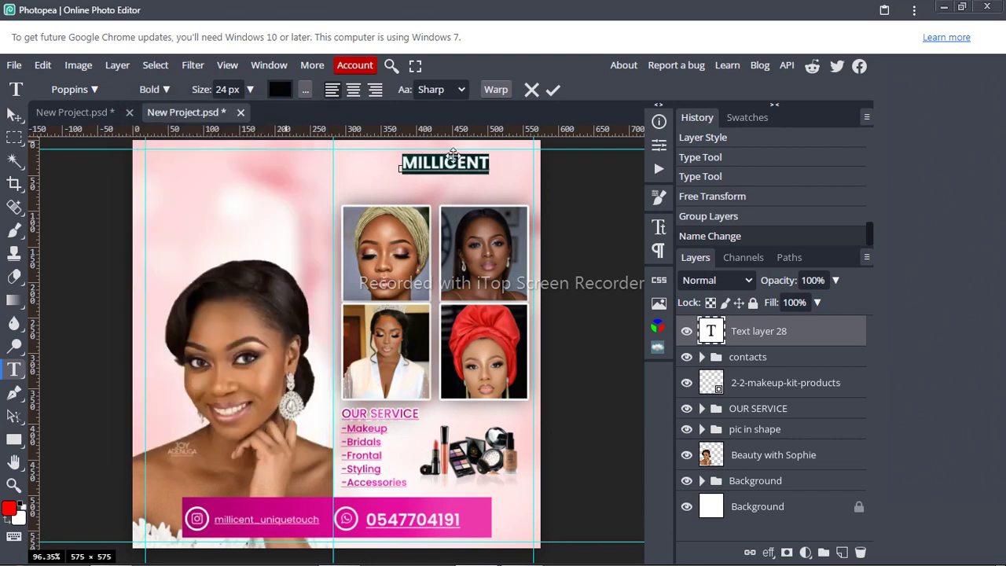
pyautogui.click(227, 89)
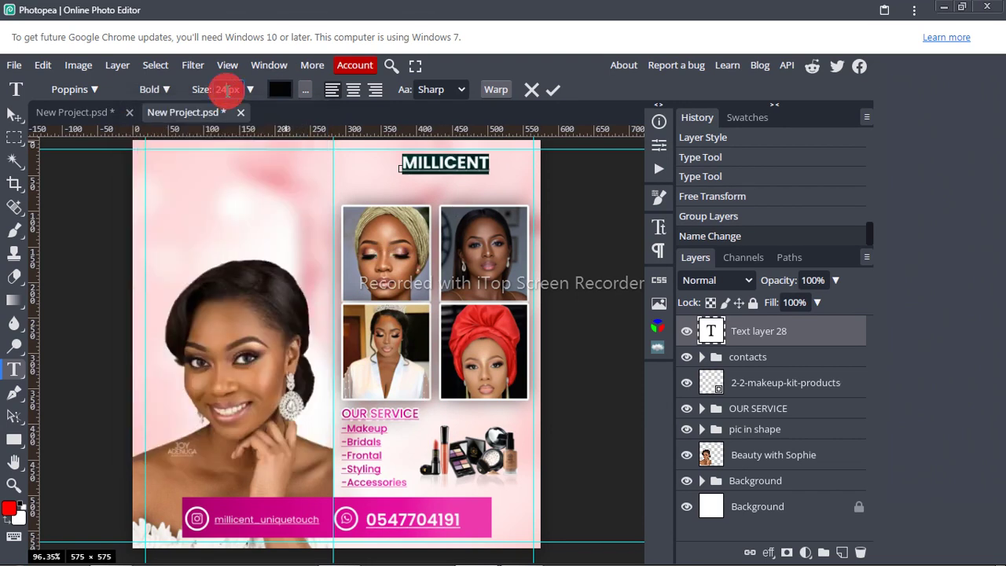
pyautogui.press('Up')
pyautogui.press('Up')
pyautogui.press('Up')
pyautogui.press('Up')
pyautogui.press('Up')
pyautogui.press('Up')
pyautogui.press('Up')
pyautogui.press('Up')
pyautogui.press('Up')
pyautogui.press('Up')
pyautogui.press('Up')
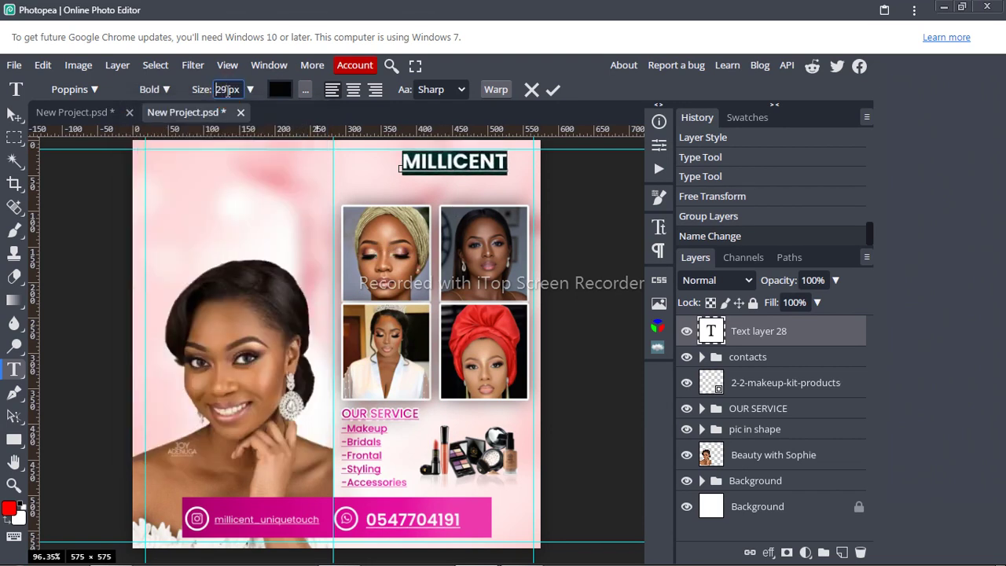
pyautogui.press('Up')
pyautogui.press('Up')
pyautogui.press('Up')
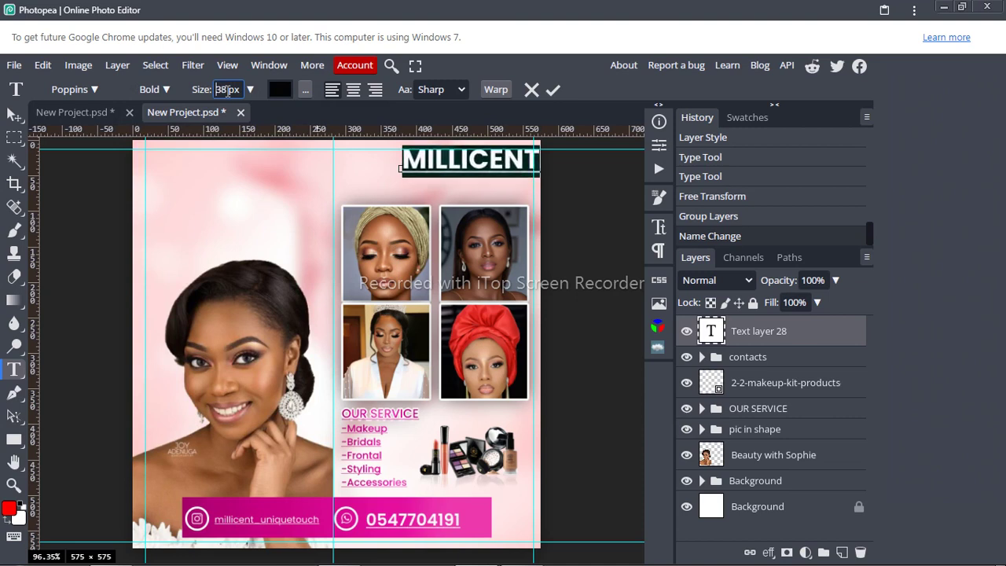
pyautogui.click(443, 193)
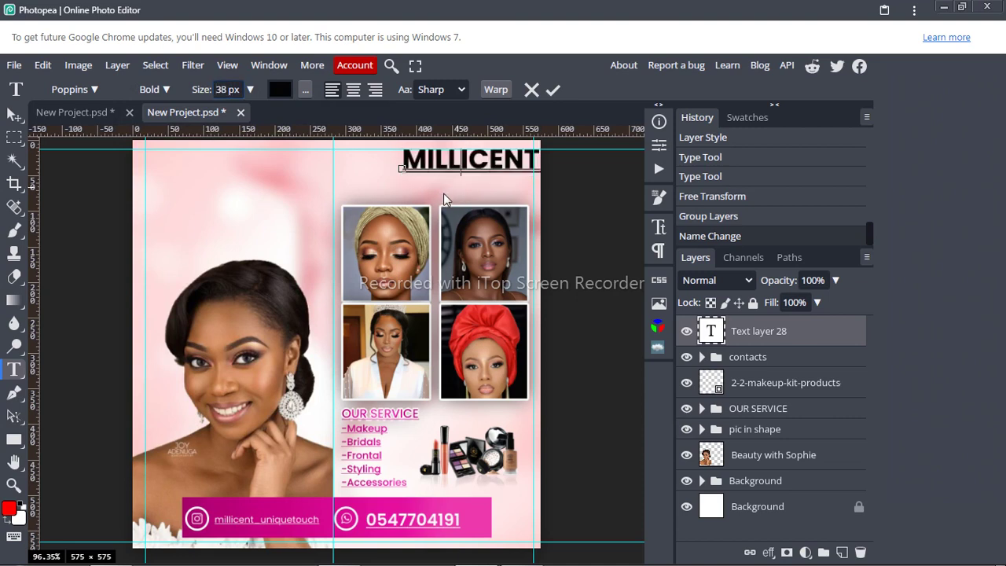
pyautogui.press('Right')
pyautogui.moveTo(466, 260); pyautogui.dragTo(438, 262)
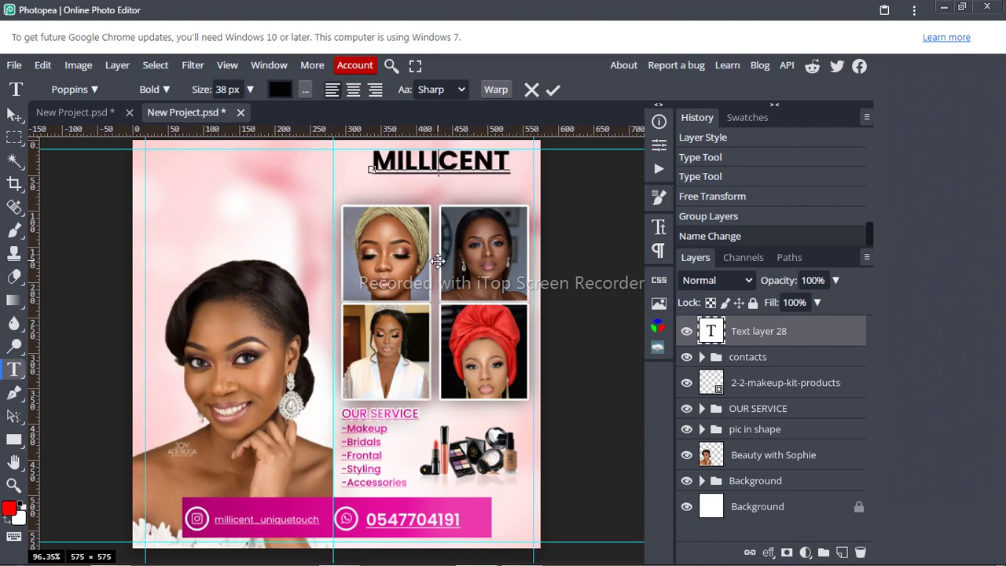
pyautogui.click(552, 92)
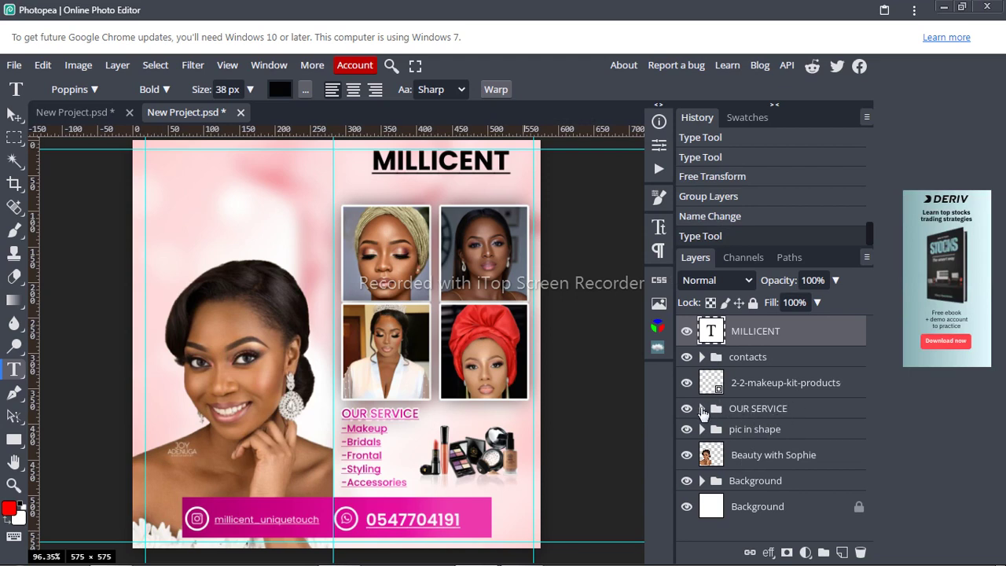
# Step: Copy the OUR SERVICE title's pink layer style and paste it onto the MILLICENT layer
pyautogui.click(702, 408)
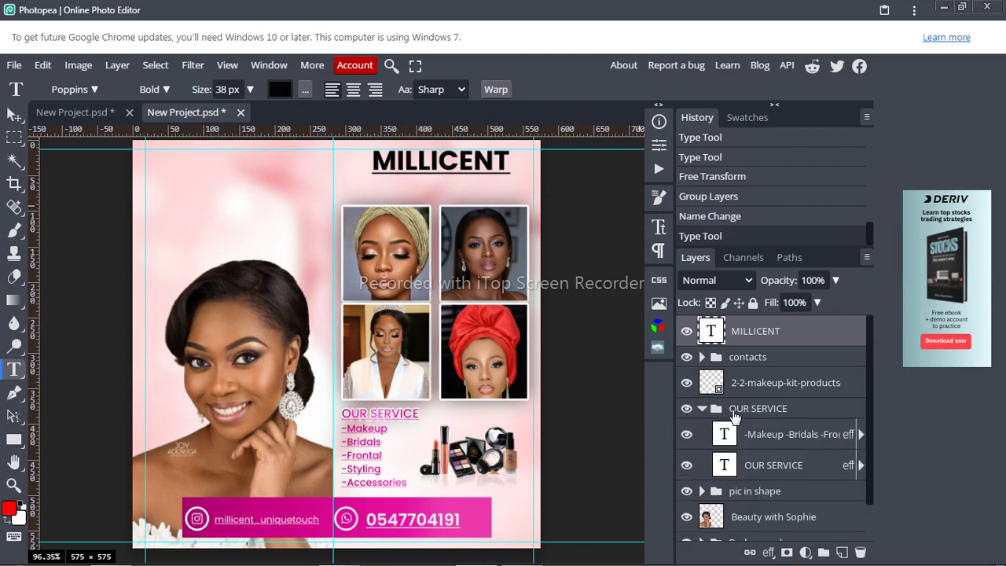
pyautogui.rightClick(849, 467)
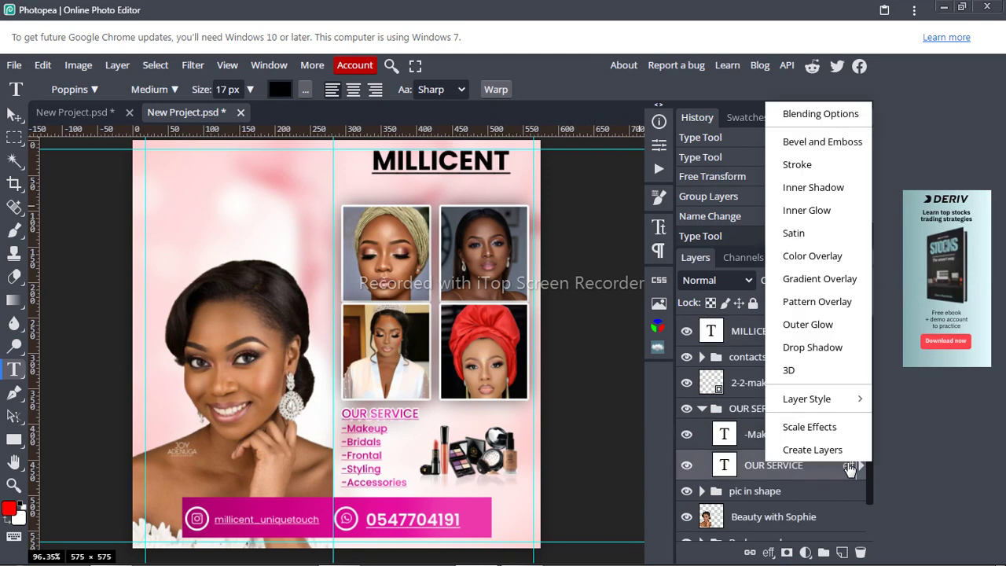
pyautogui.click(827, 399)
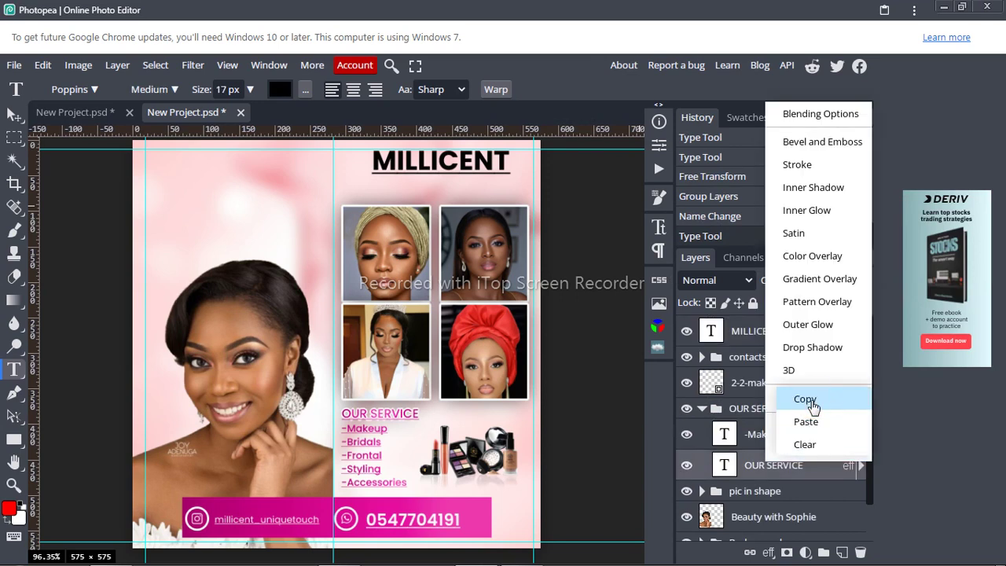
pyautogui.click(812, 403)
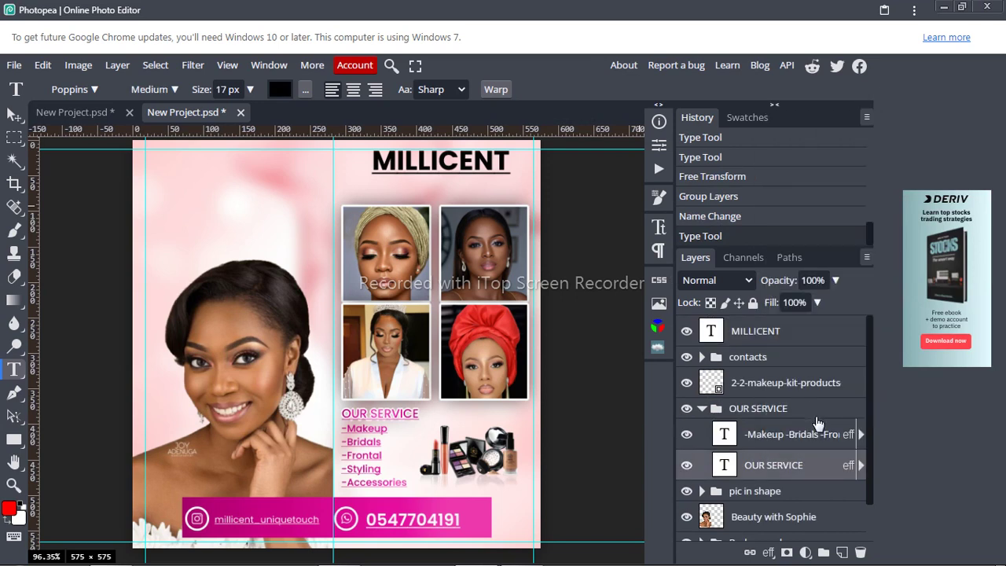
pyautogui.click(701, 408)
pyautogui.click(758, 334)
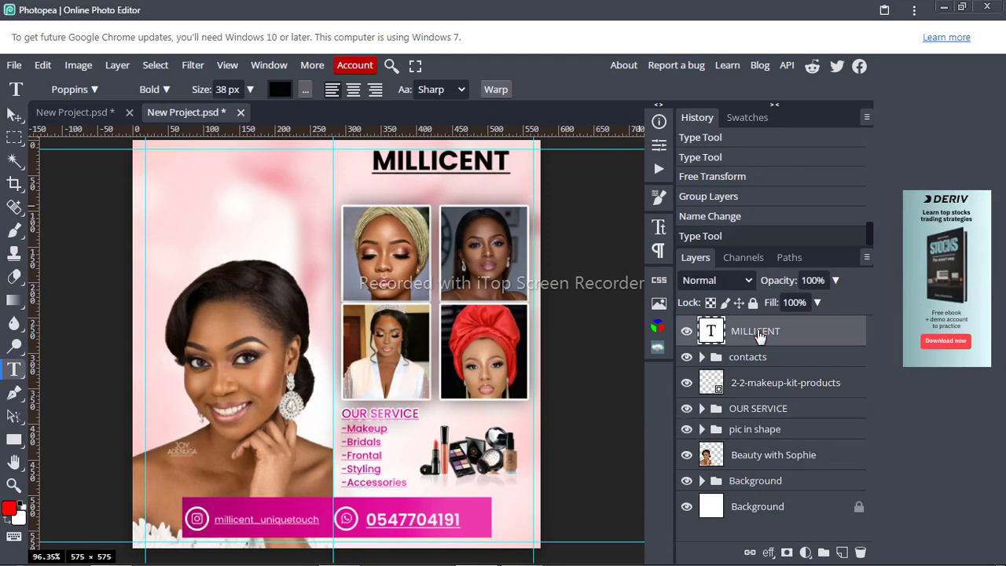
pyautogui.rightClick(758, 331)
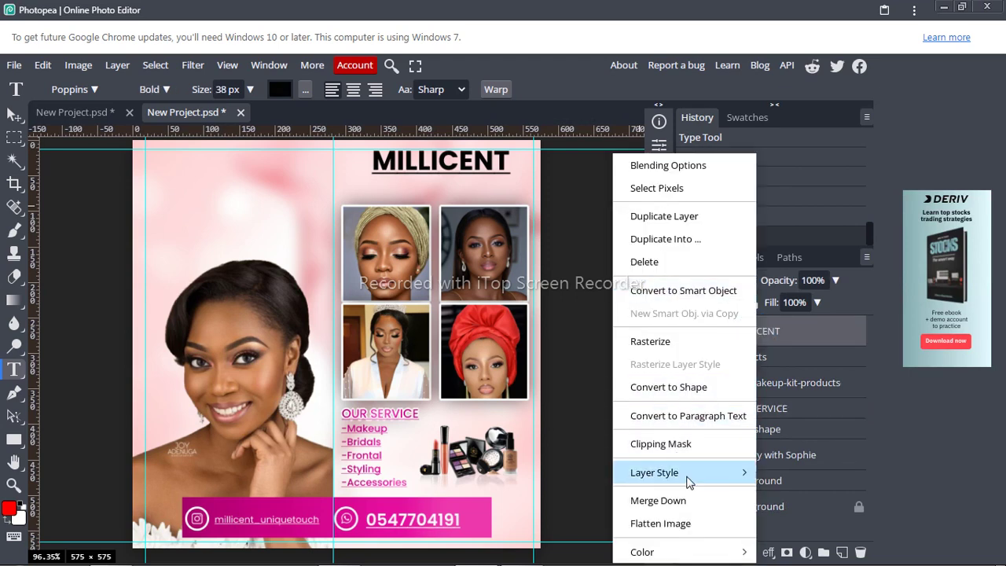
pyautogui.moveTo(686, 477)
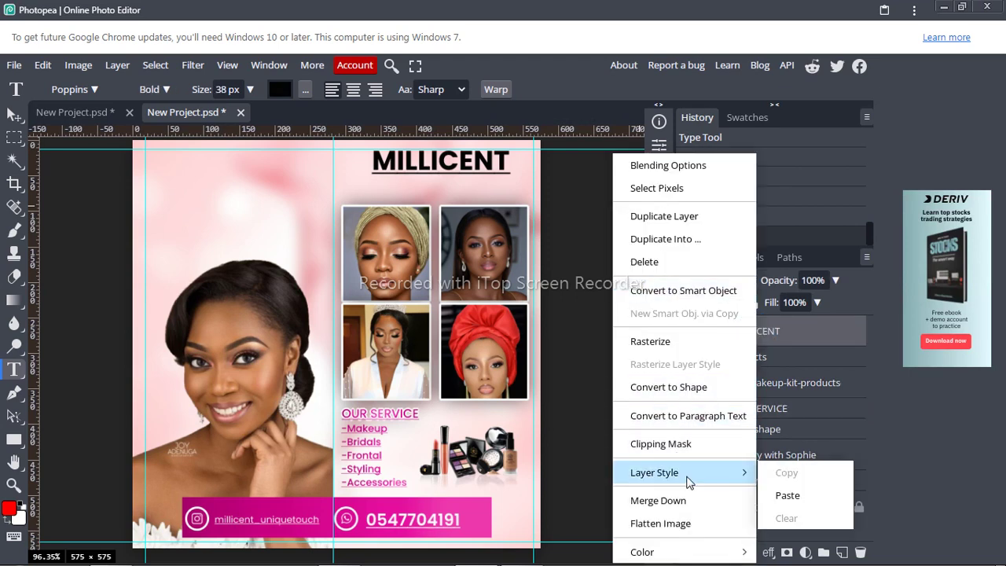
pyautogui.click(793, 497)
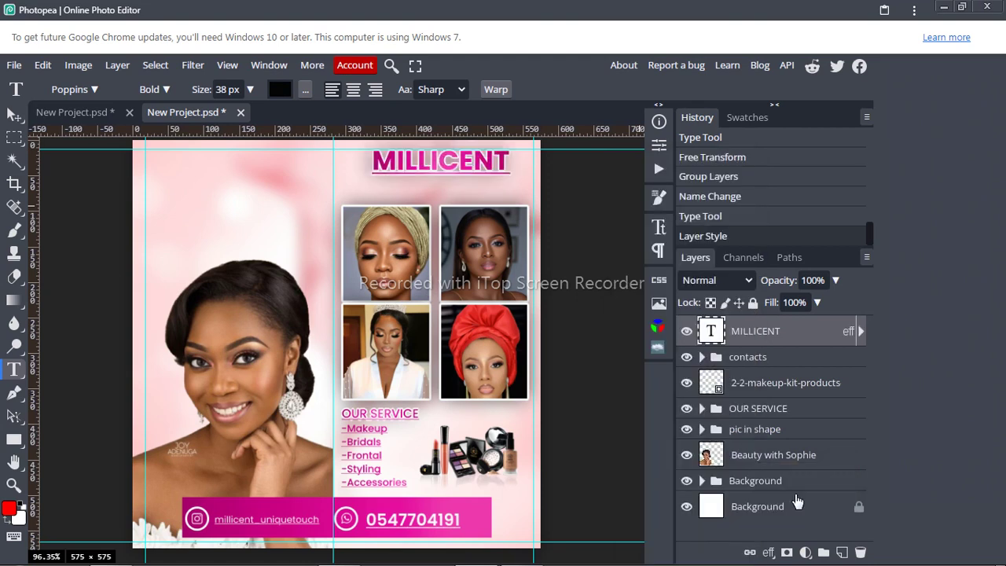
# Step: Try an underline on MILLICENT in the character settings, then commit the text
pyautogui.click(430, 165)
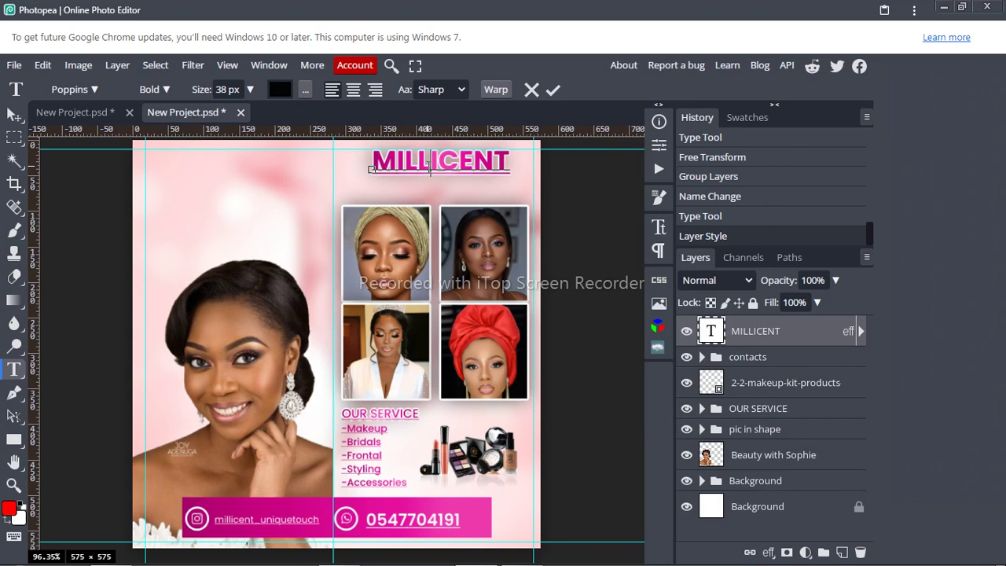
pyautogui.doubleClick(430, 165)
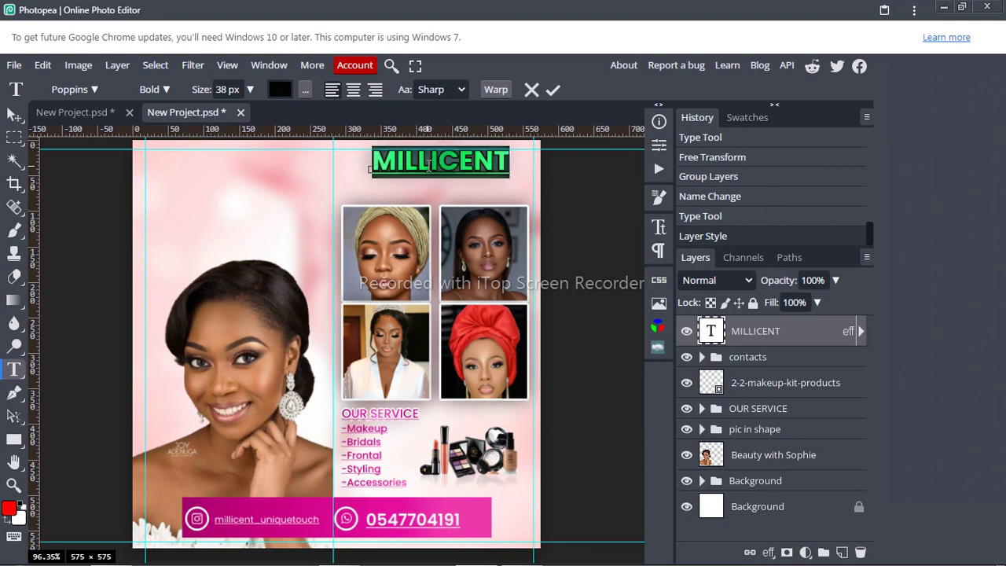
pyautogui.click(658, 232)
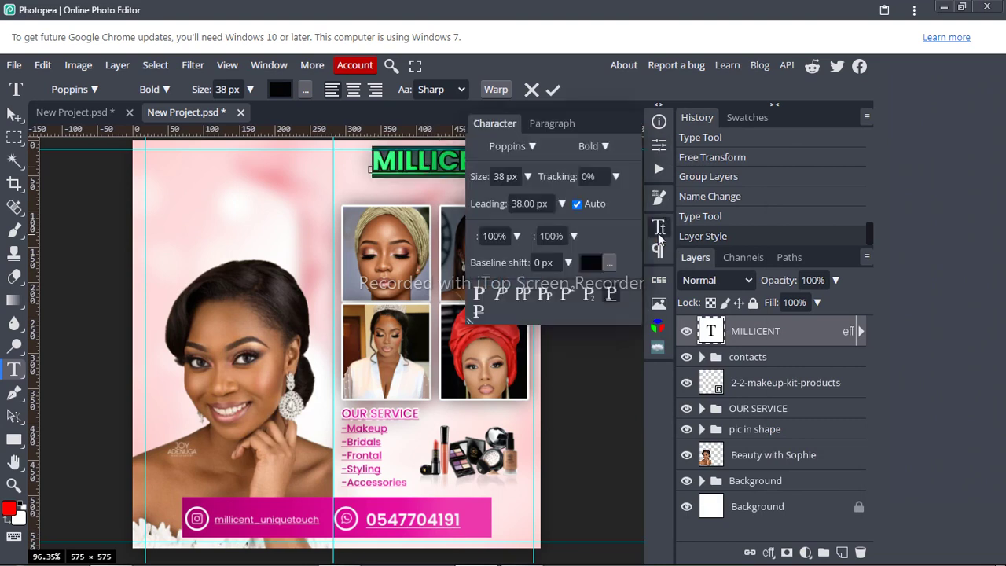
pyautogui.click(613, 295)
pyautogui.click(660, 228)
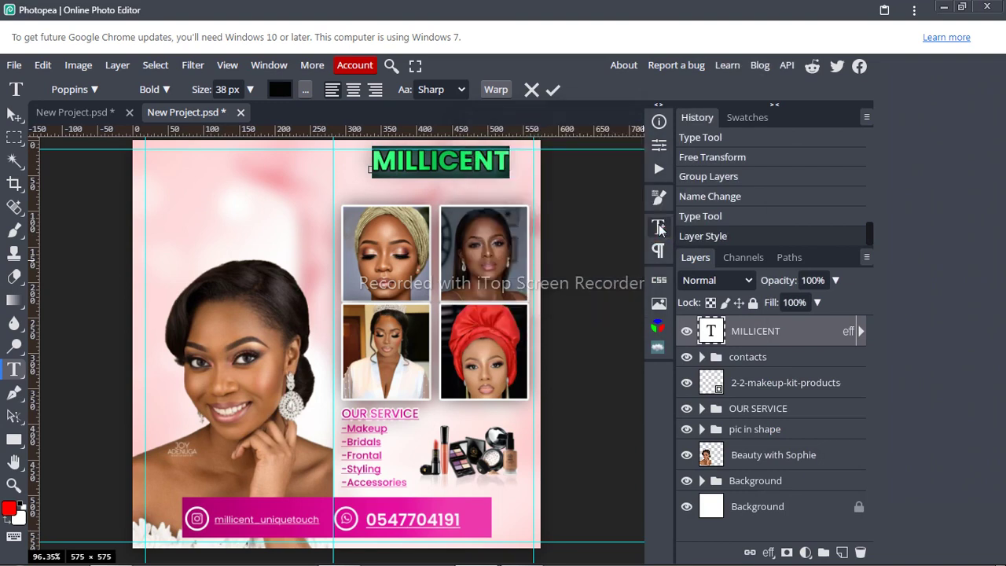
pyautogui.click(552, 89)
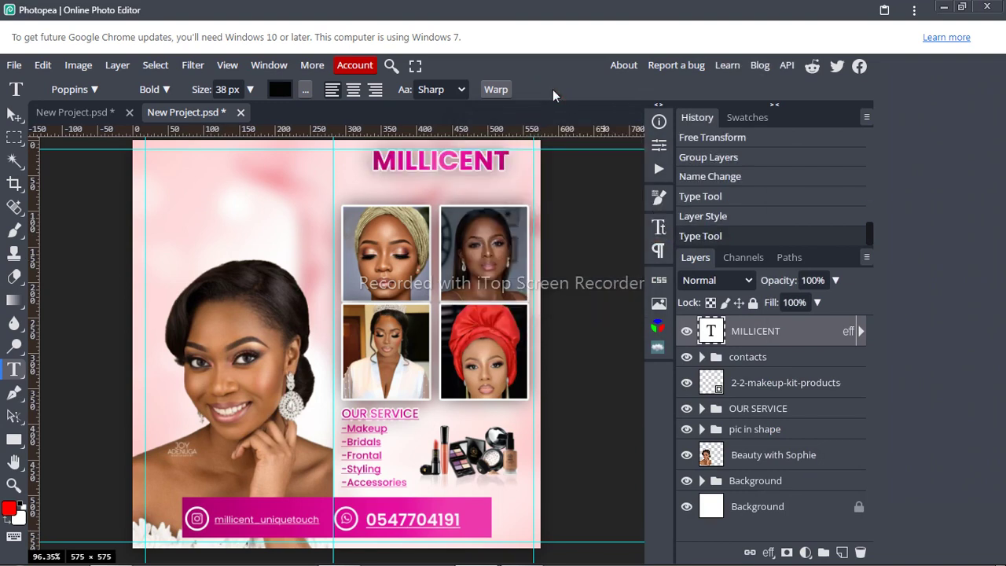
# Step: Nudge MILLICENT slightly left and down, and commit
pyautogui.click(451, 161)
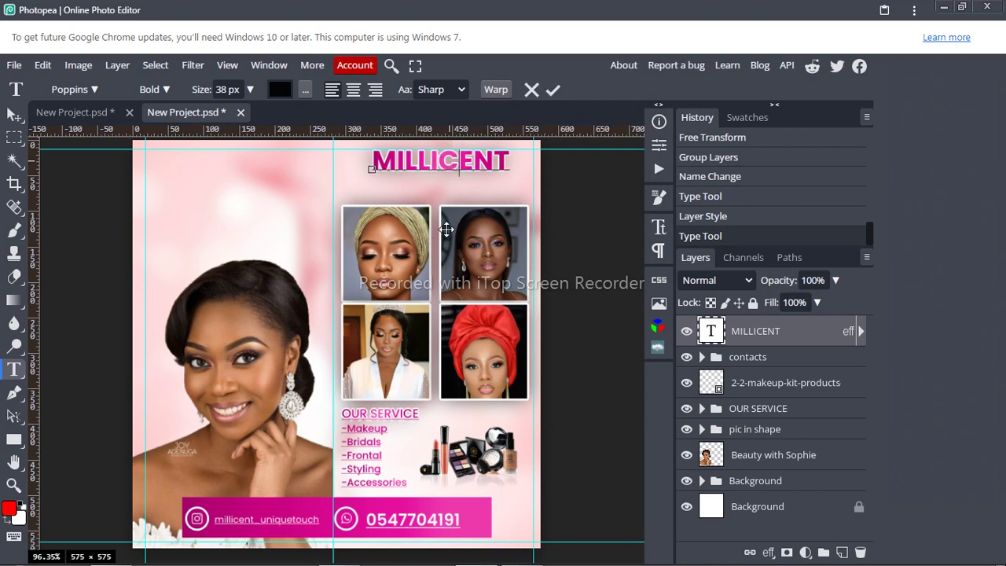
pyautogui.moveTo(446, 229); pyautogui.dragTo(440, 230)
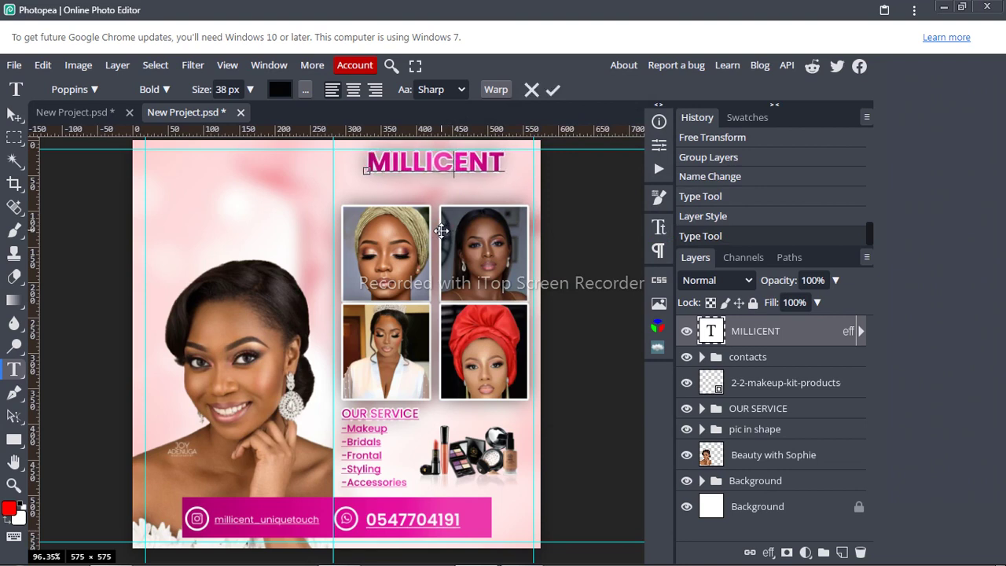
pyautogui.click(553, 91)
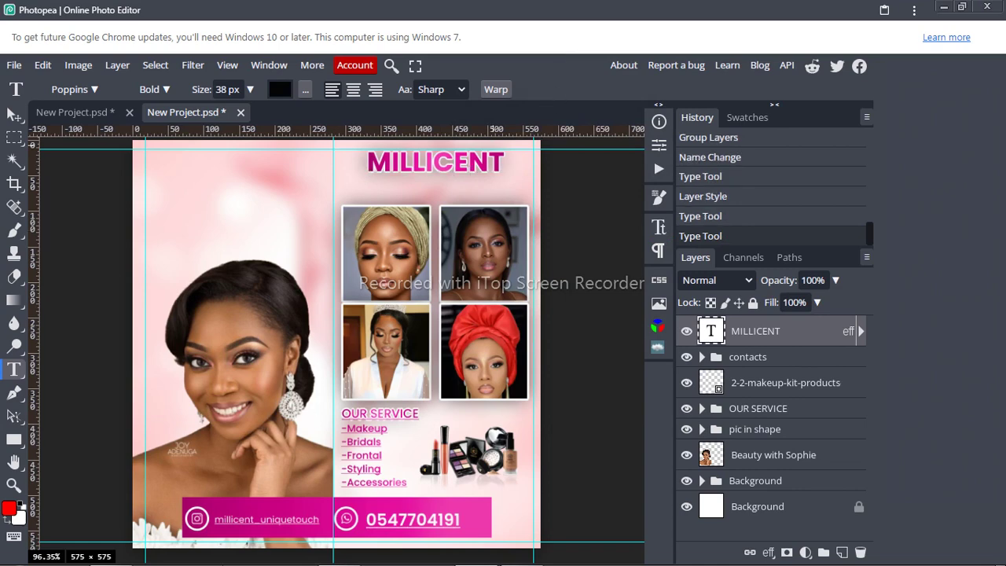
# Step: Check the 'Unique Touch' wording in Notepad, then start a new text layer below MILLICENT
pyautogui.moveTo(522, 551)
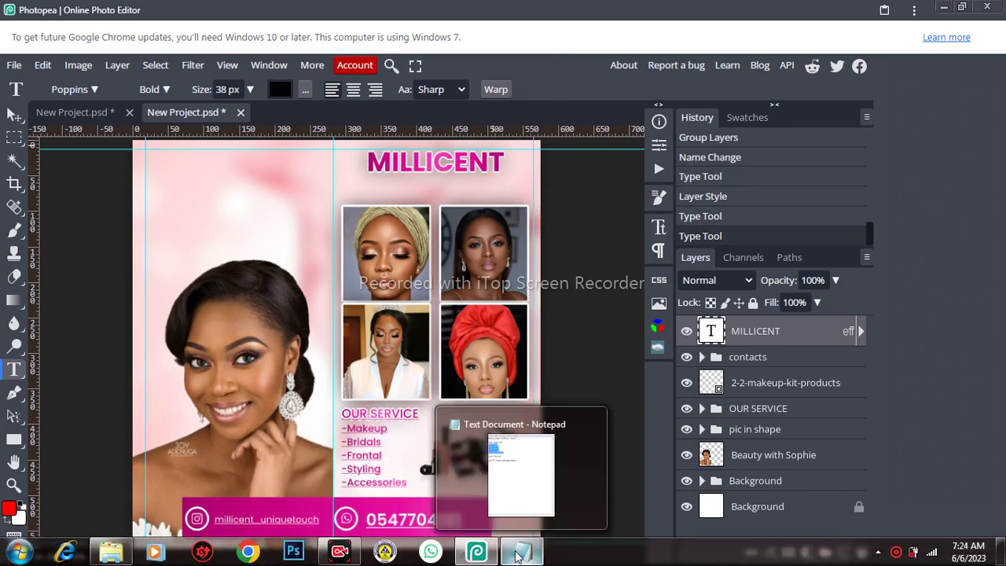
pyautogui.click(519, 506)
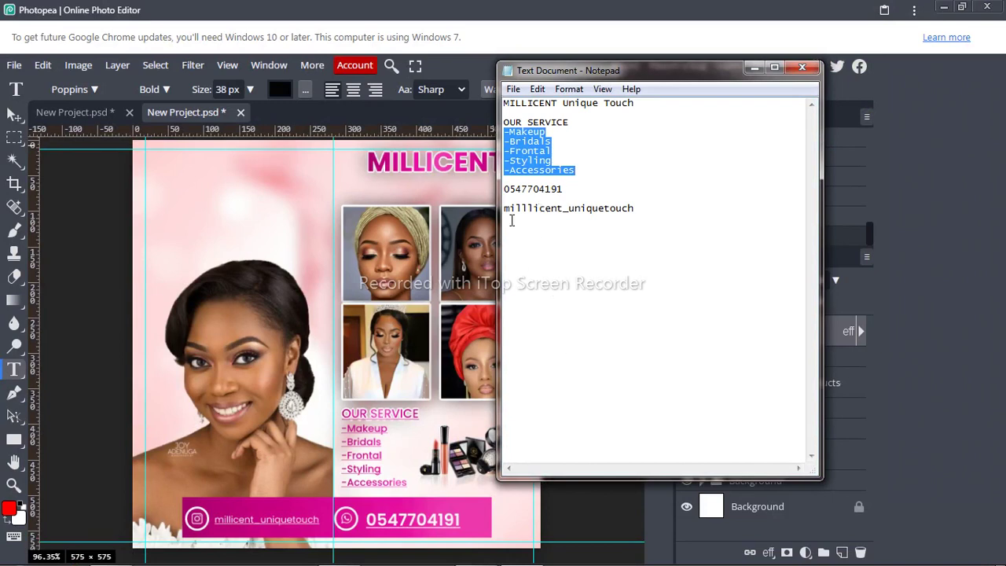
pyautogui.click(601, 121)
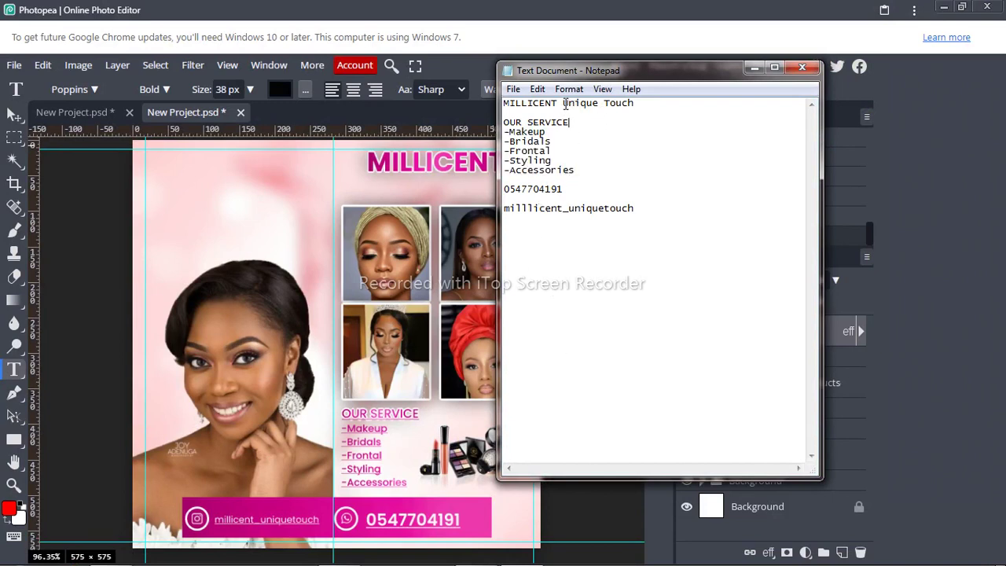
pyautogui.moveTo(564, 103); pyautogui.dragTo(636, 101)
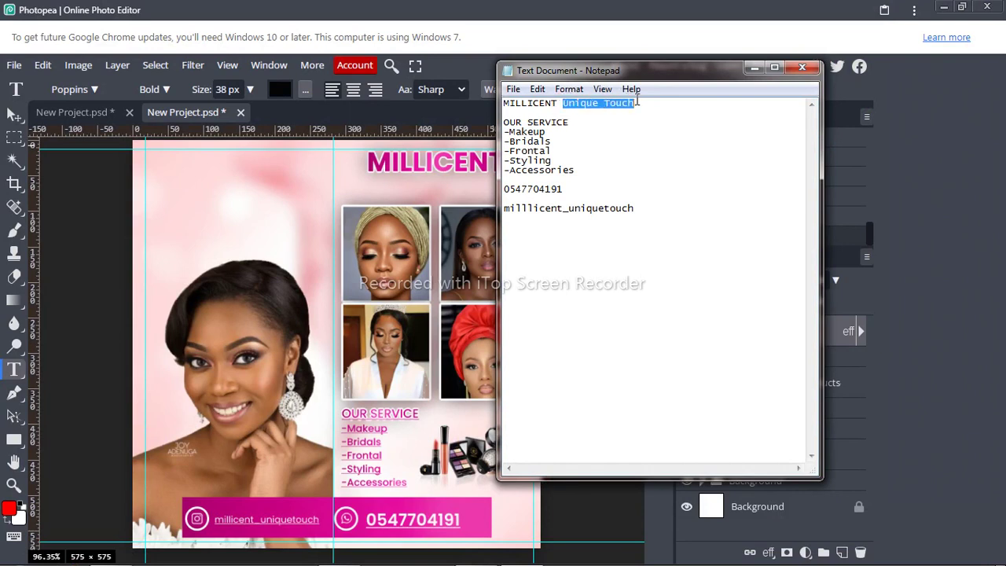
pyautogui.click(659, 157)
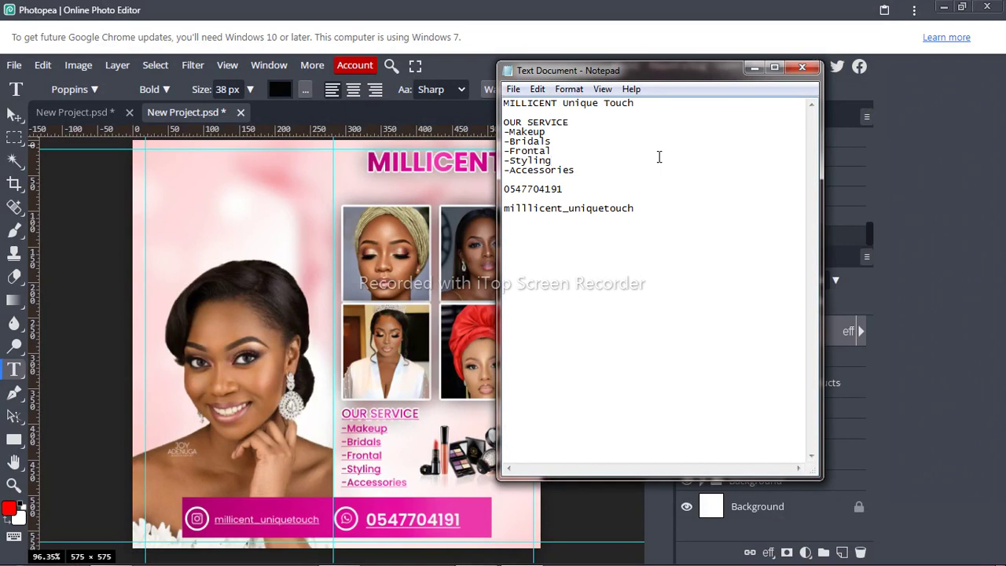
pyautogui.click(417, 182)
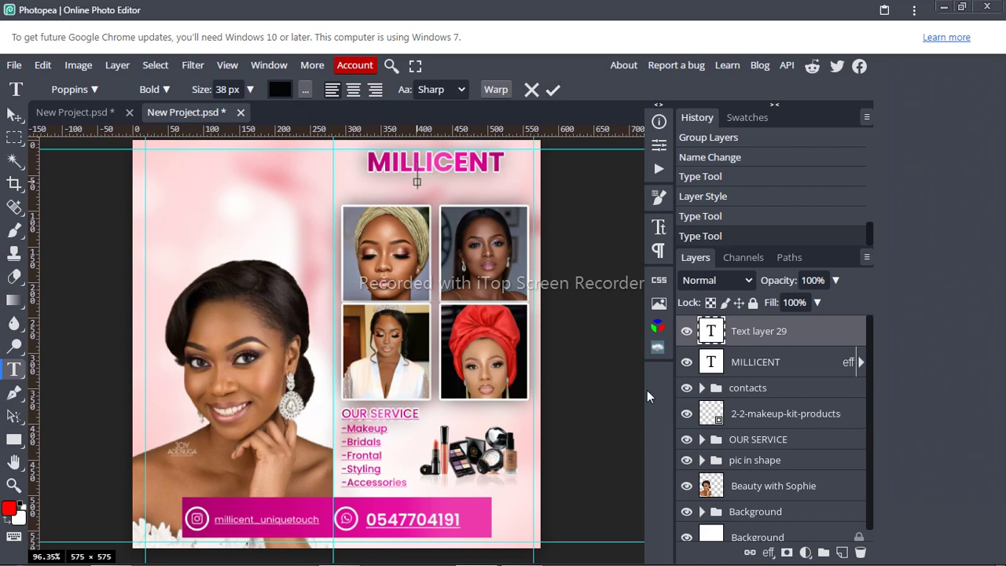
# Step: Type the subtitle 'Unique Touch' and move it left so it is fully visible
pyautogui.write('UU')
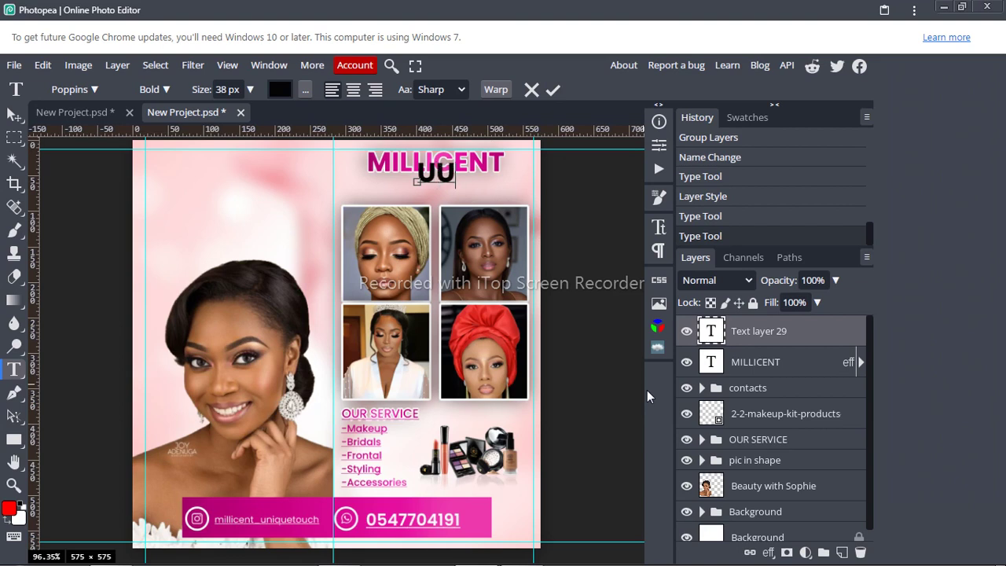
pyautogui.press('BackSpace')
pyautogui.write('nique')
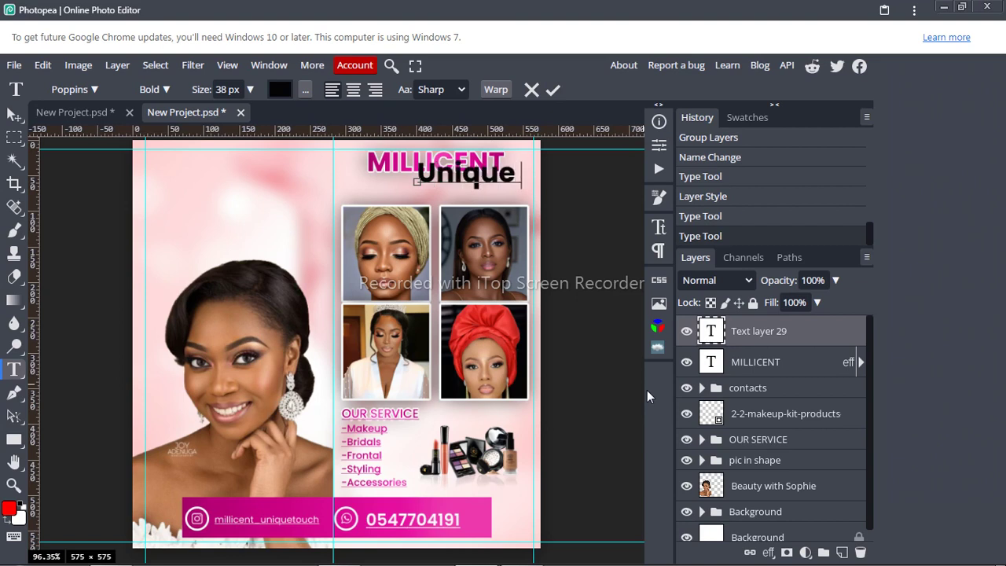
pyautogui.write(' Touc')
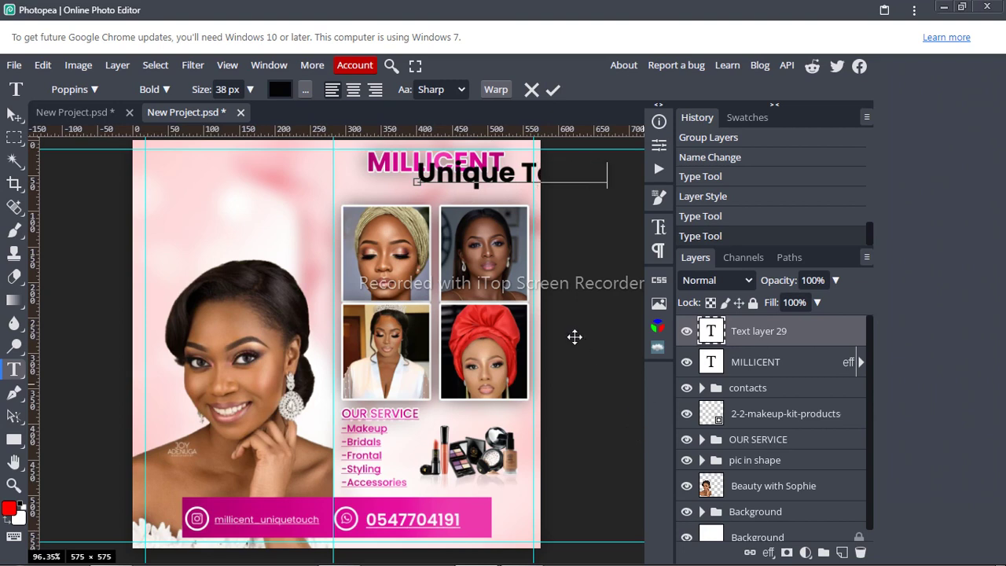
pyautogui.moveTo(575, 337); pyautogui.dragTo(498, 351)
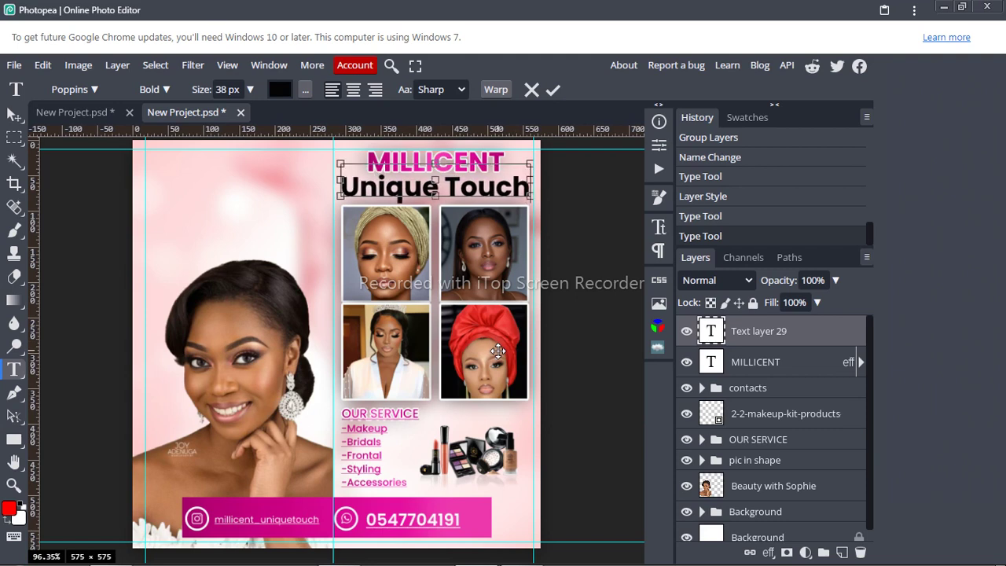
# Step: Set the subtitle's font size to 25 px and move it right beneath MILLICENT
pyautogui.hotkey('ctrl', 'a')
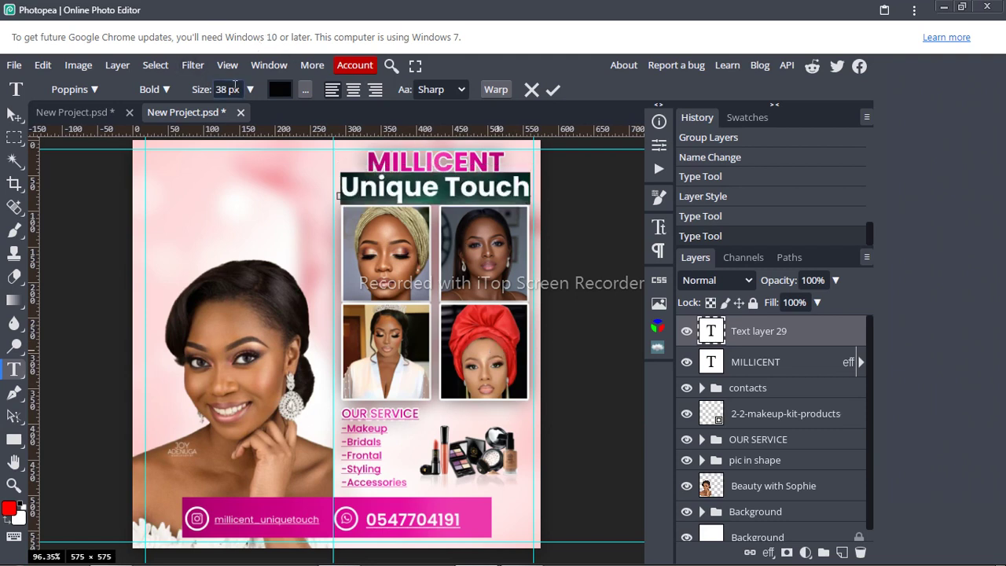
pyautogui.click(232, 90)
pyautogui.press('BackSpace')
pyautogui.write('6')
pyautogui.press('Down')
pyautogui.press('Down')
pyautogui.press('Down')
pyautogui.press('Down')
pyautogui.press('Down')
pyautogui.press('Down')
pyautogui.press('Down')
pyautogui.press('Down')
pyautogui.press('Down')
pyautogui.press('Down')
pyautogui.press('Down')
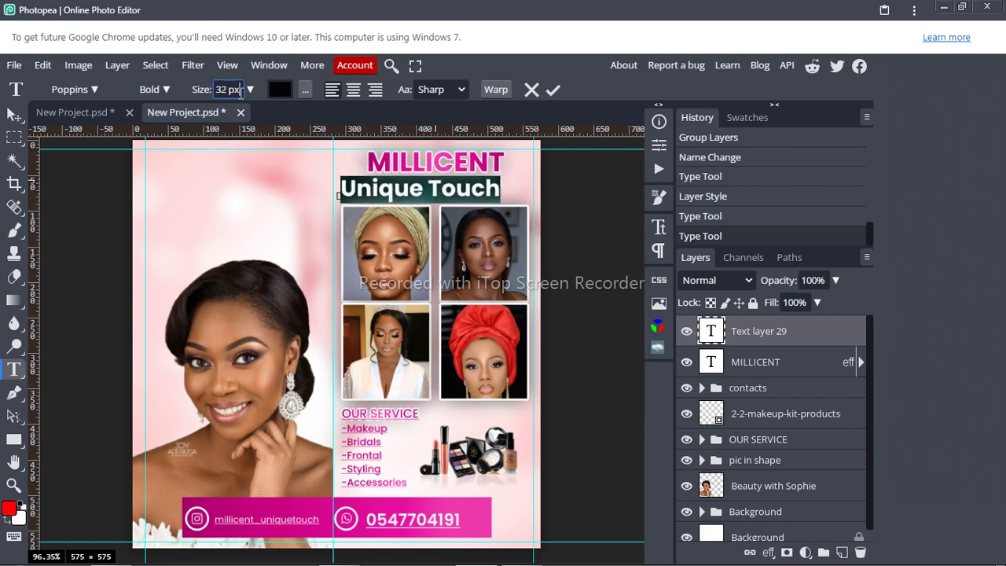
pyautogui.press('Down')
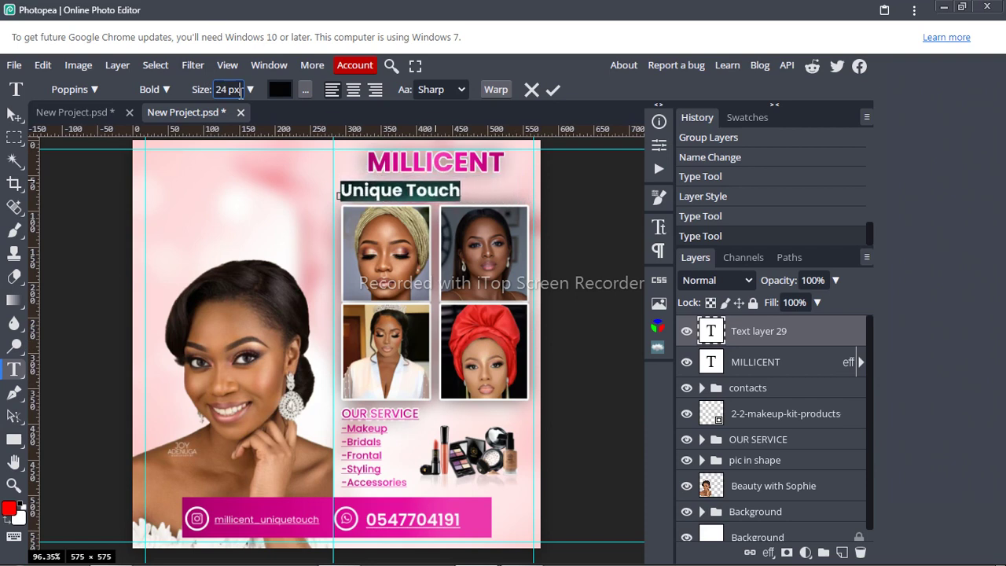
pyautogui.press('Up')
pyautogui.press('Up')
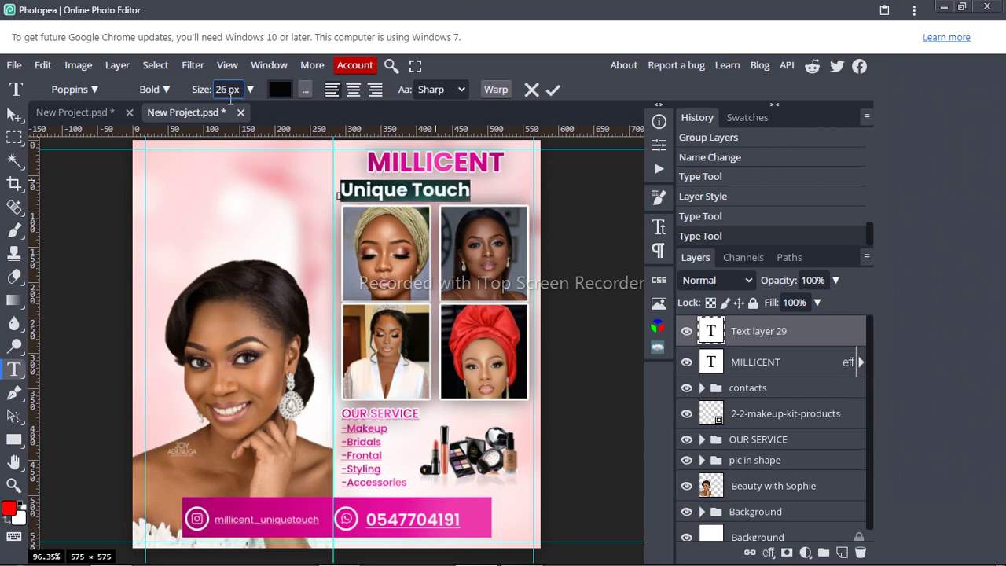
pyautogui.press('Down')
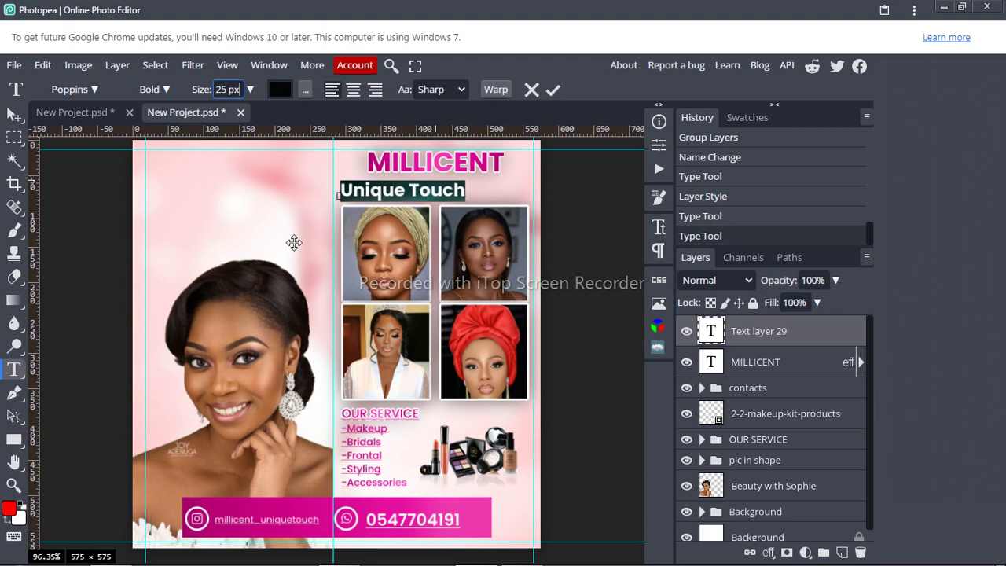
pyautogui.moveTo(307, 241); pyautogui.dragTo(341, 240)
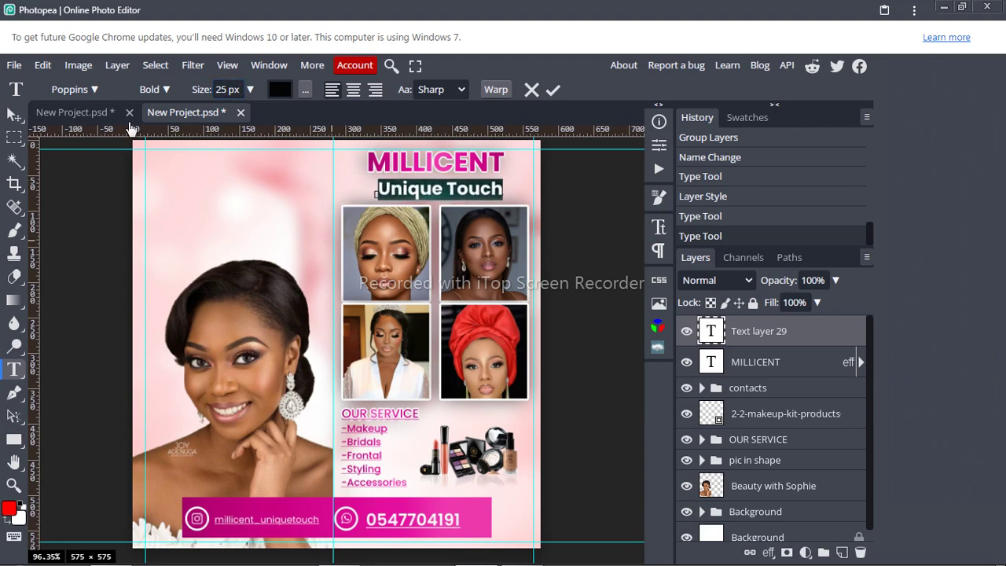
# Step: Change the Unique Touch subtitle font to Alex Brush script
pyautogui.click(93, 91)
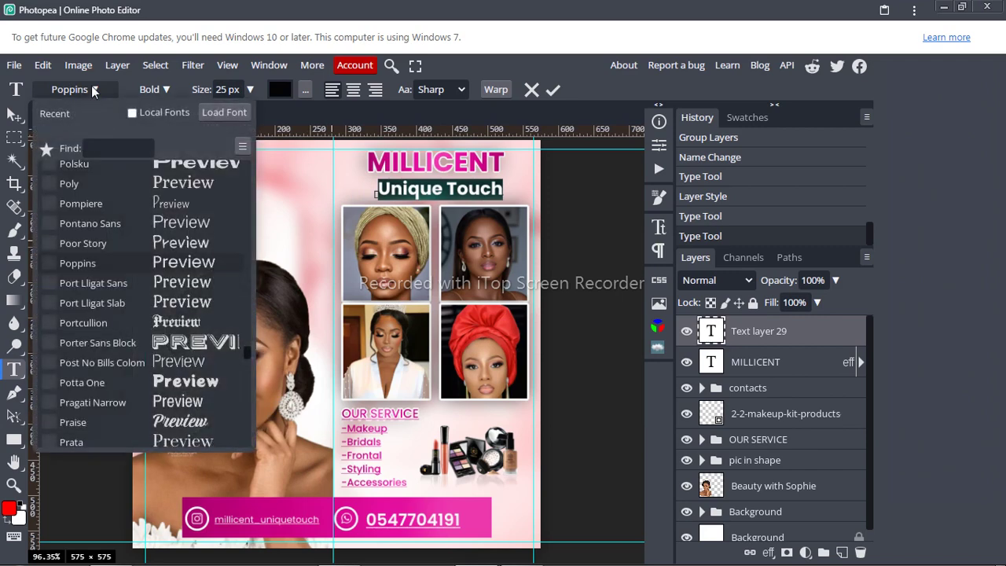
pyautogui.click(118, 147)
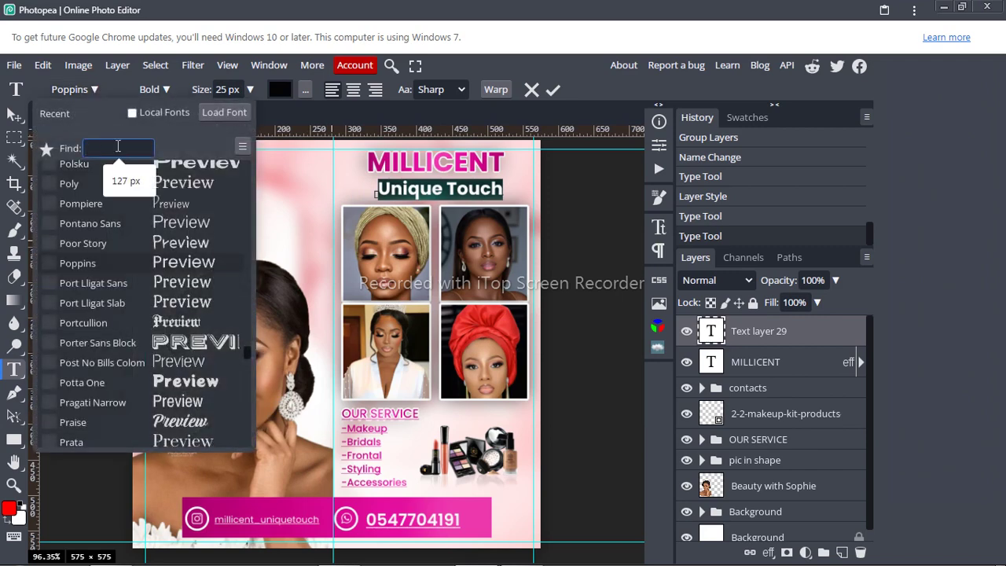
pyautogui.write('al')
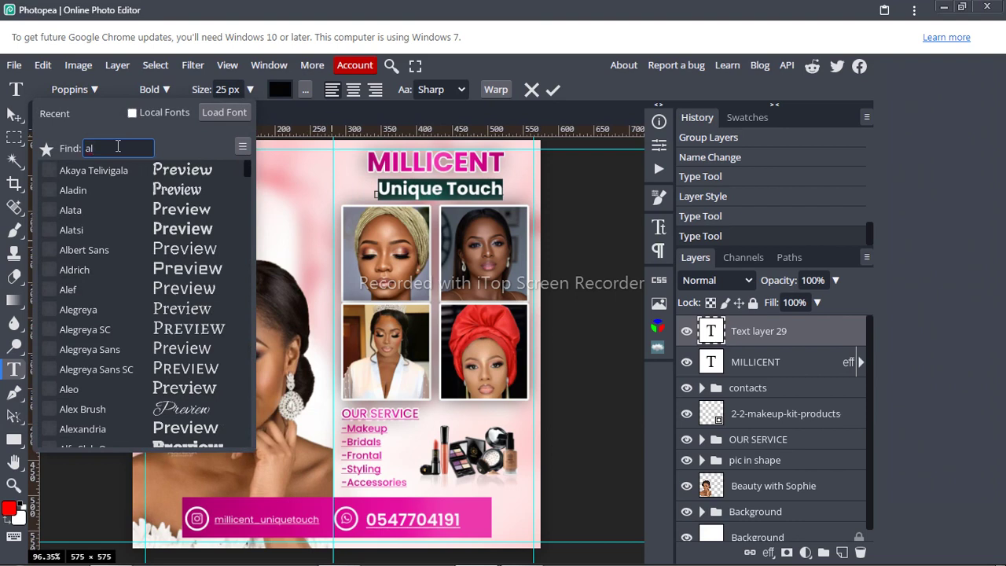
pyautogui.write('e')
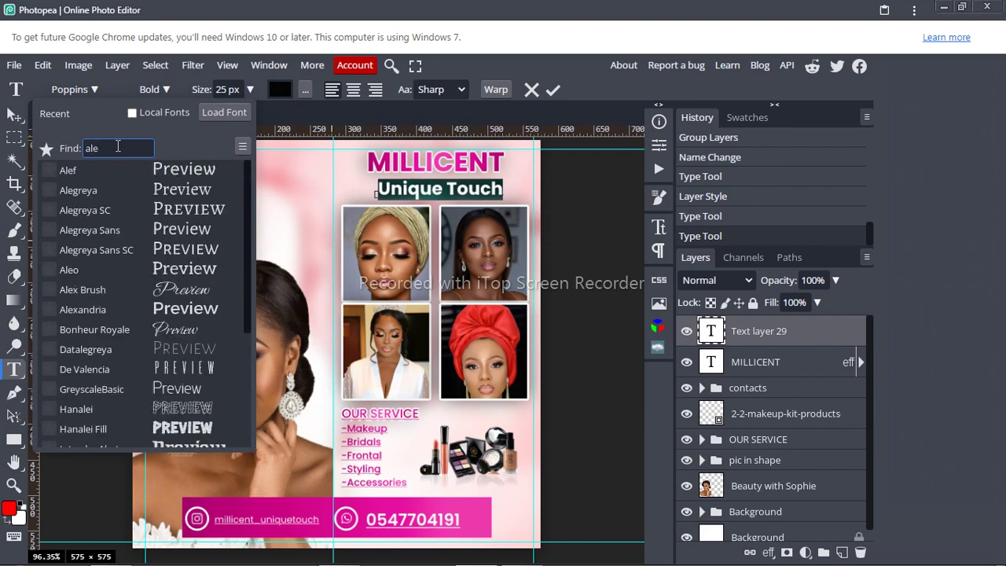
pyautogui.write('x')
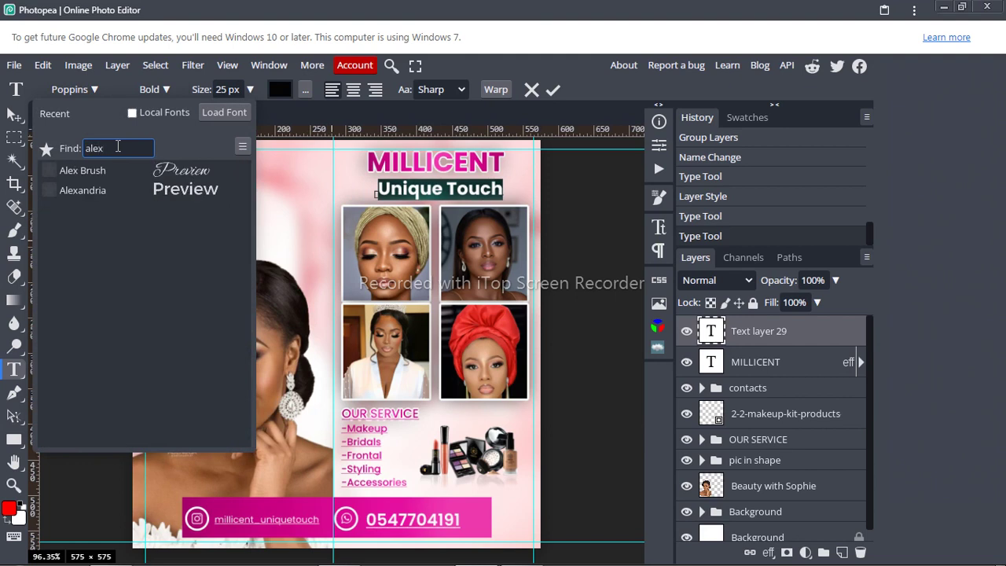
pyautogui.click(109, 172)
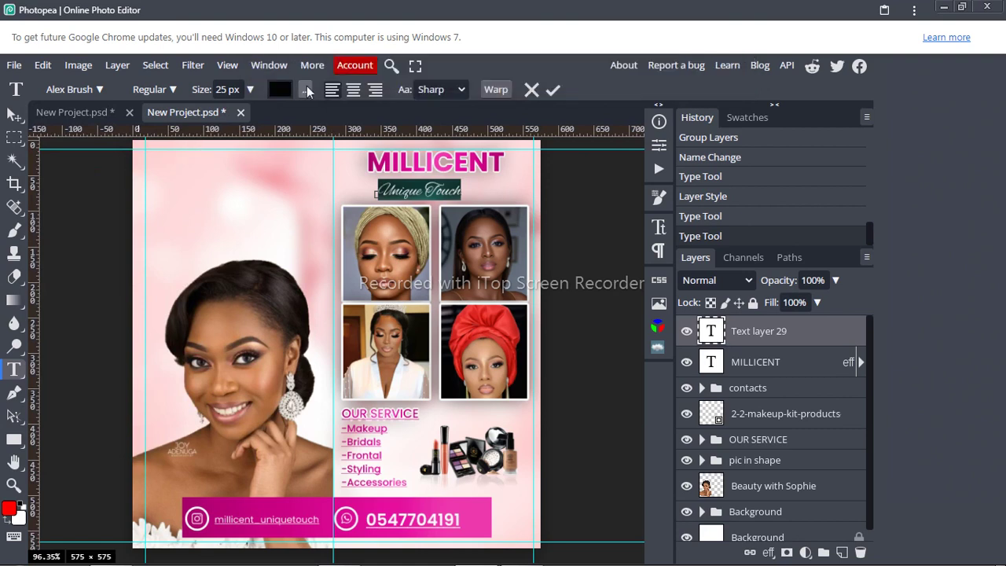
# Step: Raise the subtitle size to 37 px and shift it slightly left
pyautogui.click(239, 90)
pyautogui.click(240, 89)
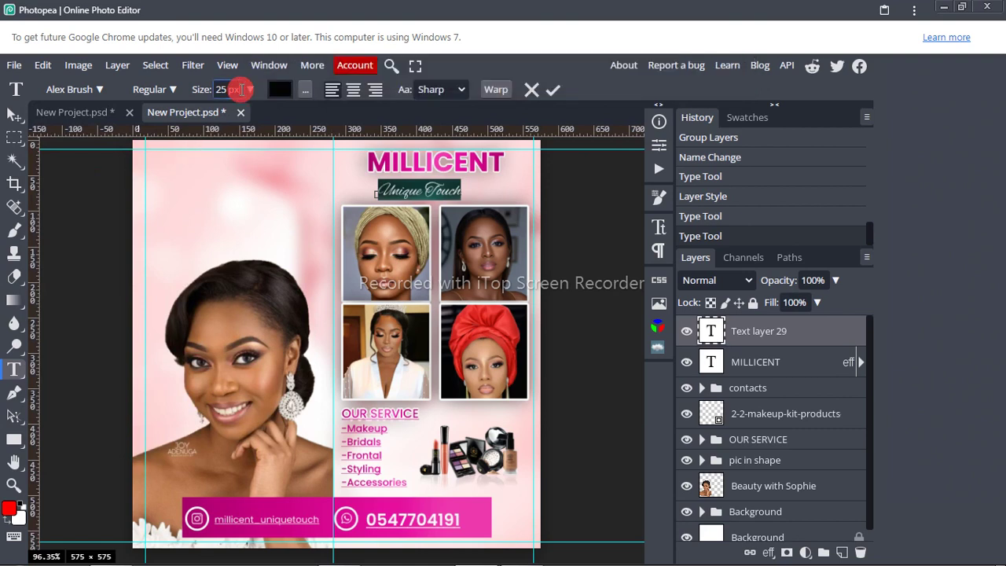
pyautogui.press('Up')
pyautogui.press('Up')
pyautogui.press('Up')
pyautogui.press('Up')
pyautogui.press('Up')
pyautogui.press('Up')
pyautogui.press('Up')
pyautogui.press('Up')
pyautogui.press('Up')
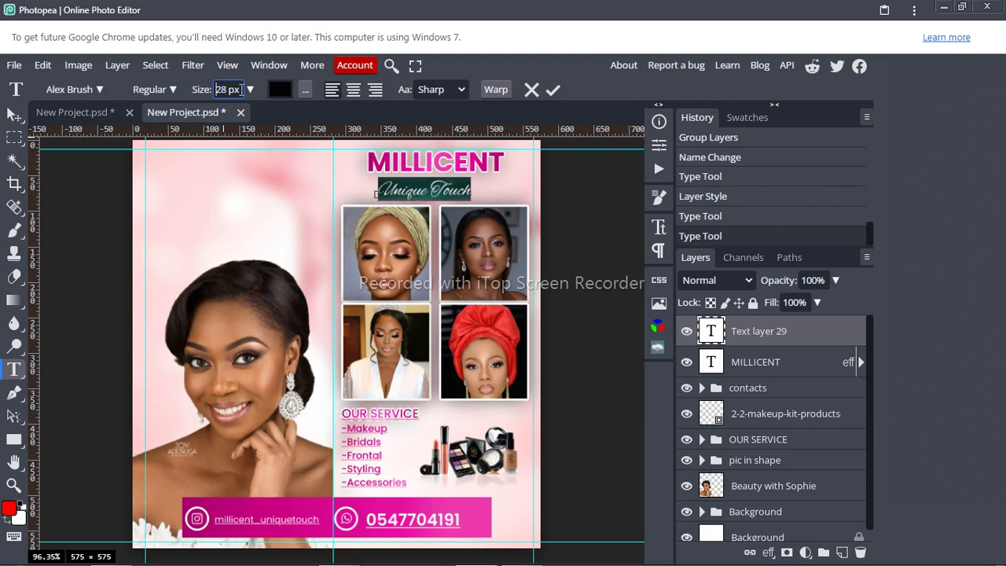
pyautogui.press('Up')
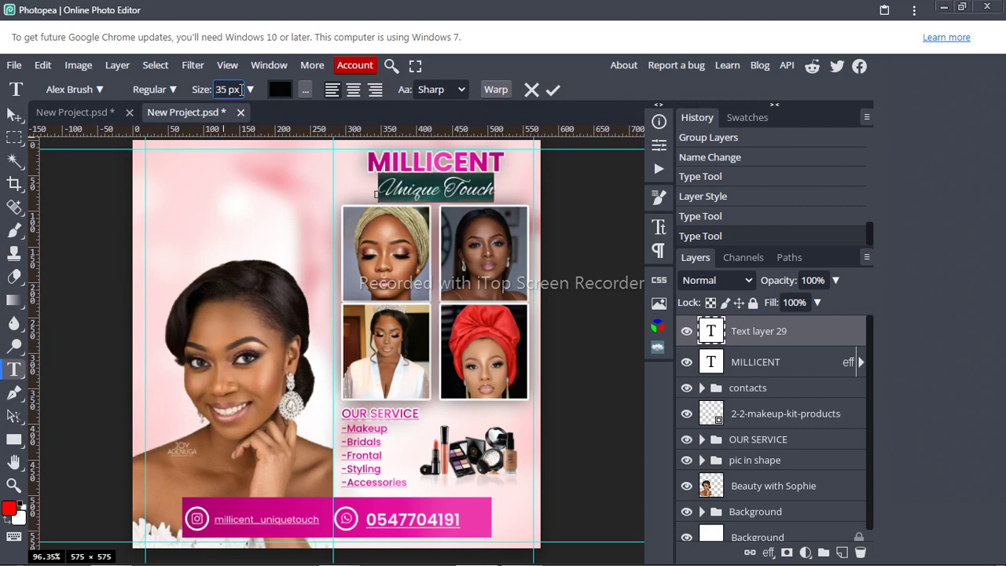
pyautogui.press('Up')
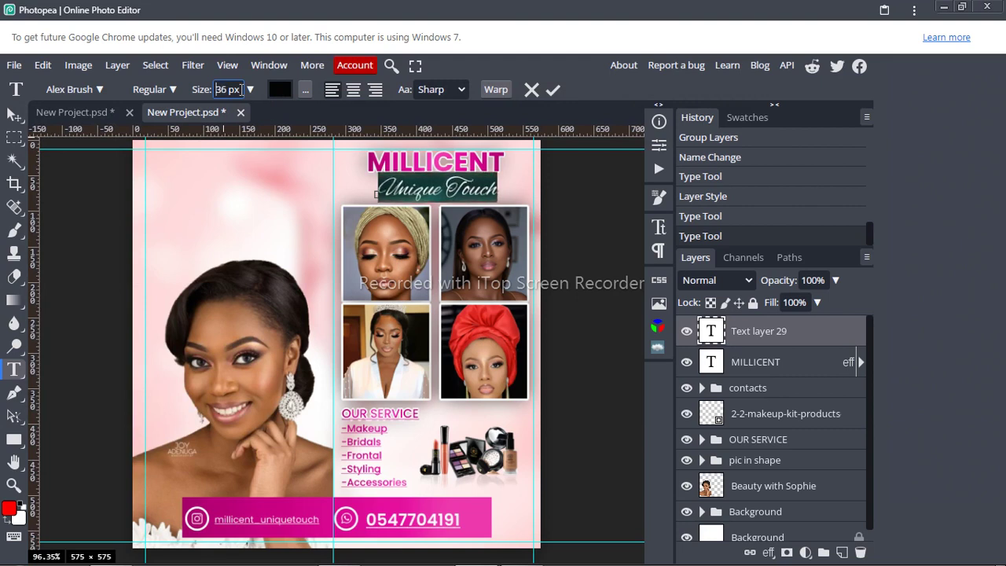
pyautogui.press('Up')
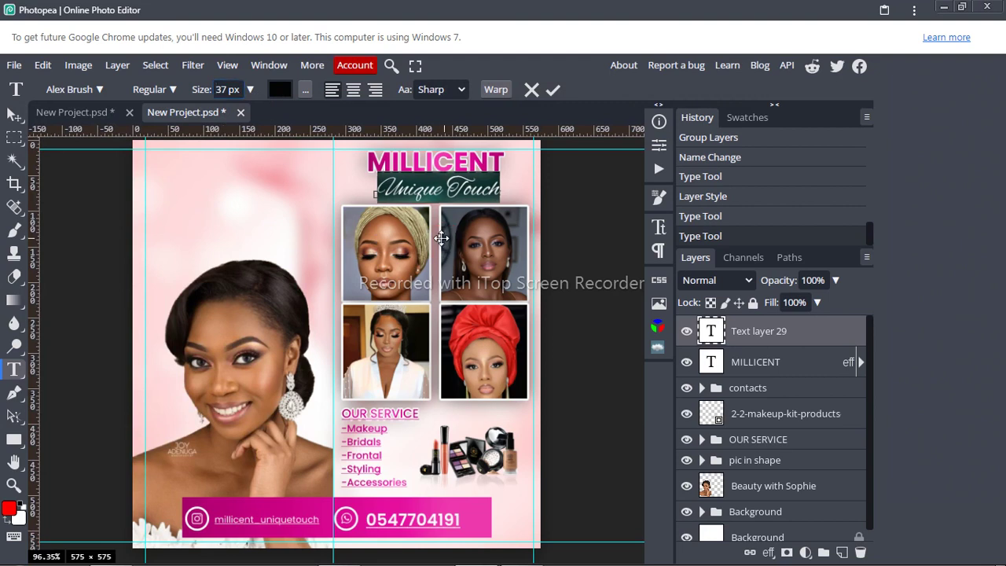
pyautogui.moveTo(442, 239); pyautogui.dragTo(438, 237)
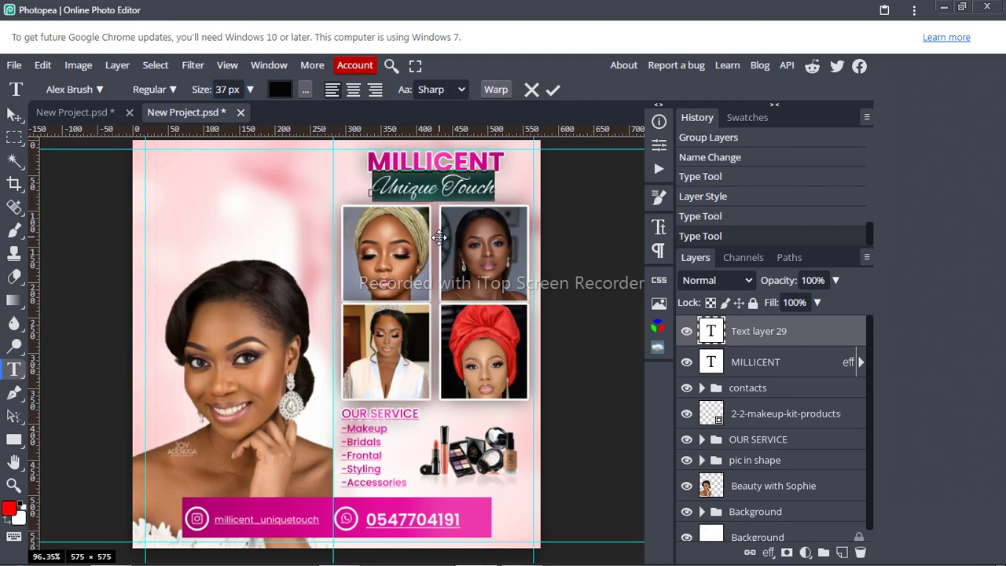
# Step: Paste the MILLICENT layer style onto the Unique Touch layer
pyautogui.click(552, 93)
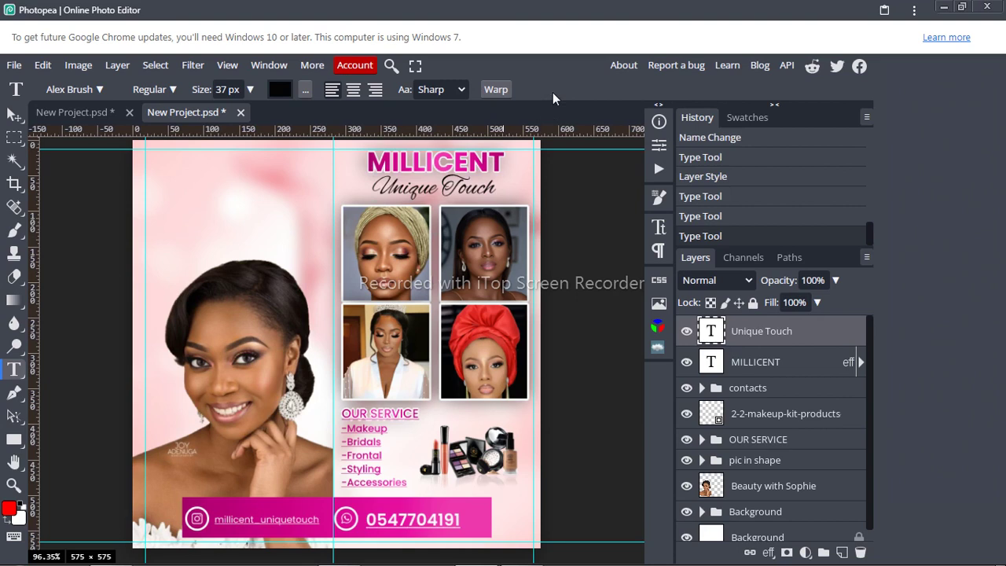
pyautogui.rightClick(789, 334)
pyautogui.moveTo(746, 478)
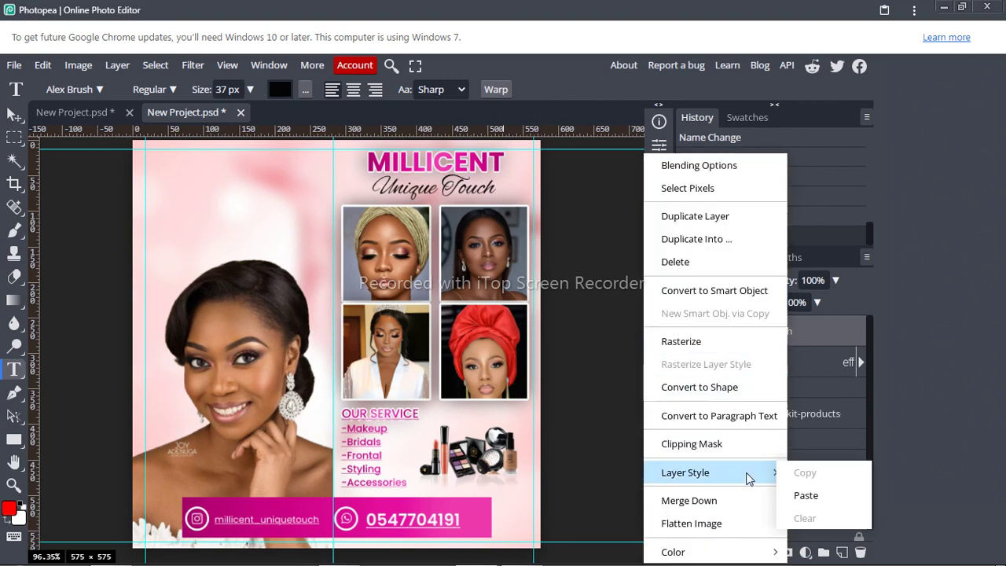
pyautogui.click(807, 497)
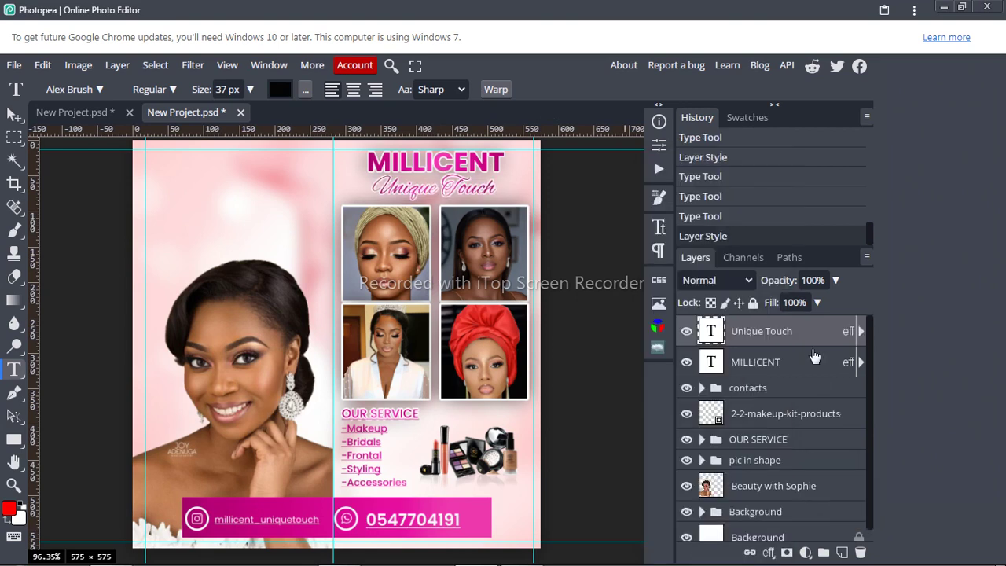
pyautogui.click(860, 331)
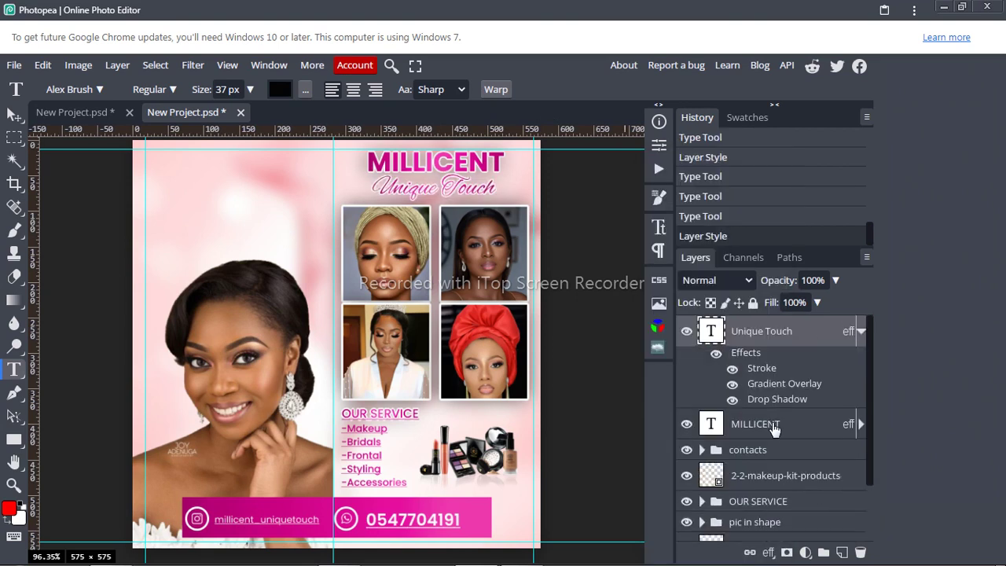
# Step: Confirm the subtitle's Stroke effect size is 2 px
pyautogui.doubleClick(756, 374)
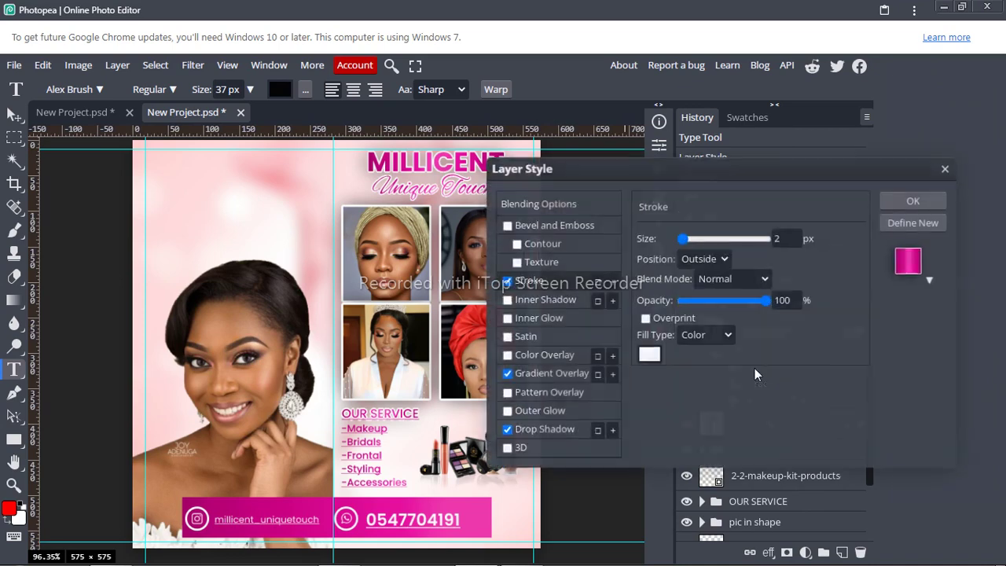
pyautogui.click(787, 238)
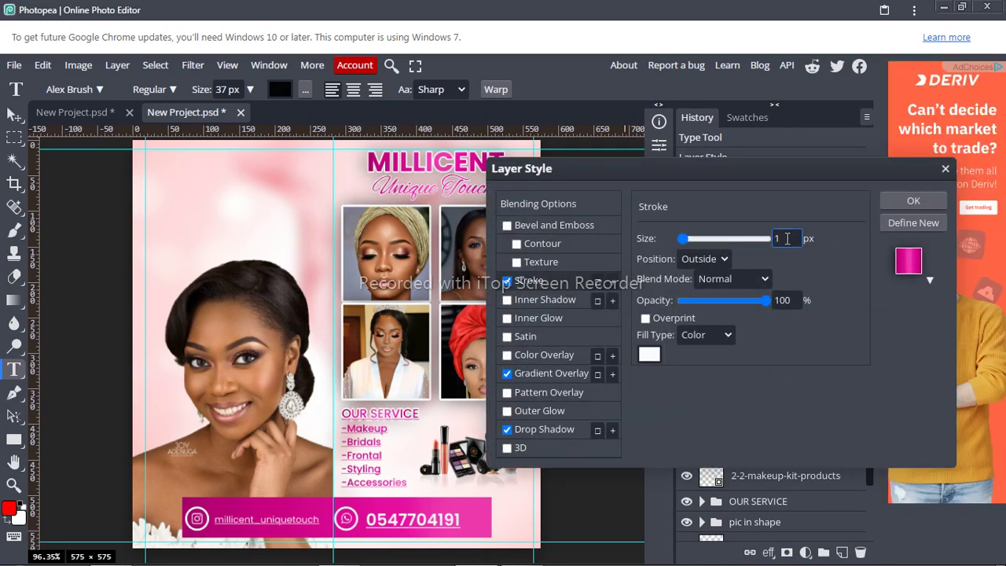
pyautogui.press('BackSpace')
pyautogui.write('1')
pyautogui.press('BackSpace')
pyautogui.write('2')
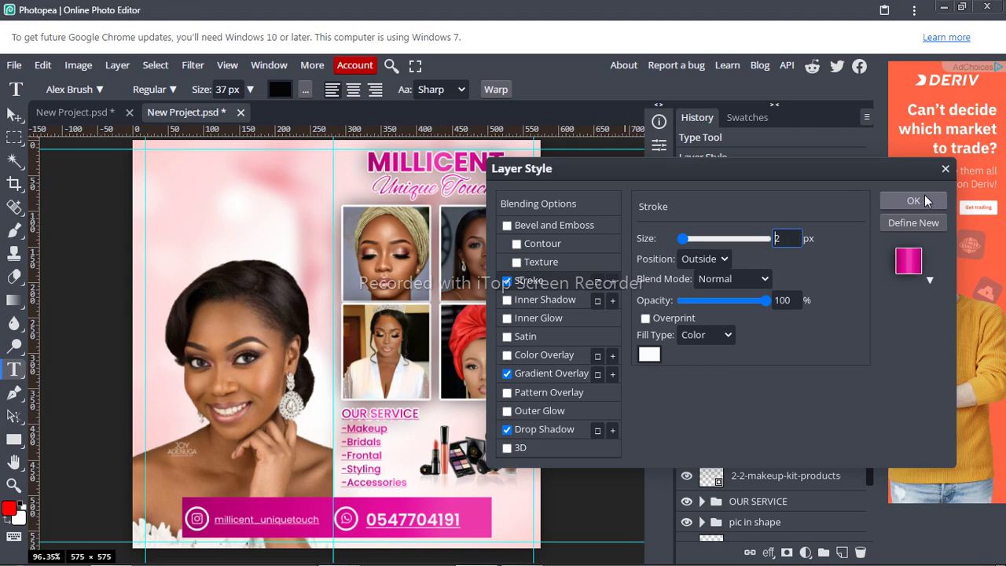
pyautogui.click(912, 202)
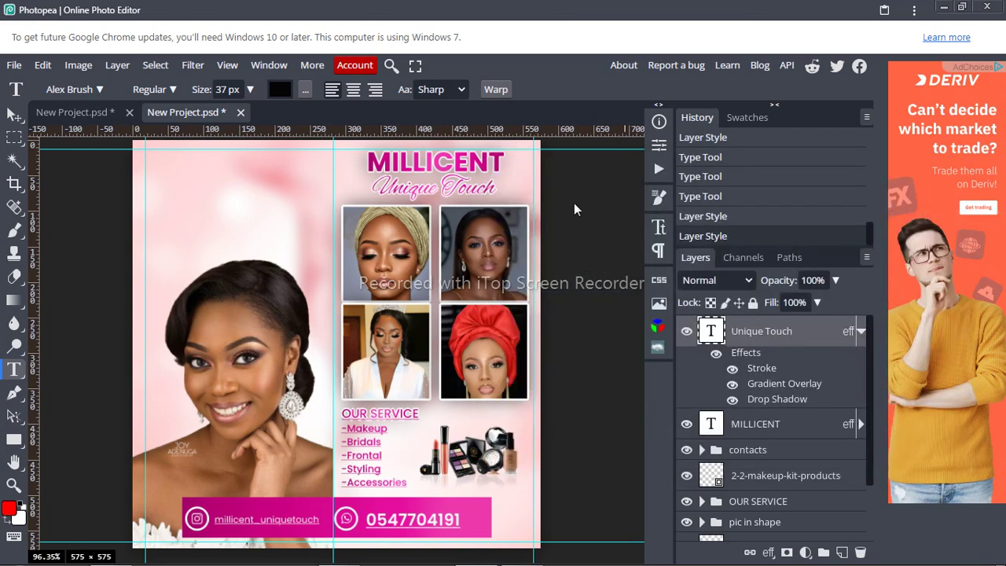
# Step: Nudge the Unique Touch subtitle slightly down and left
pyautogui.click(466, 188)
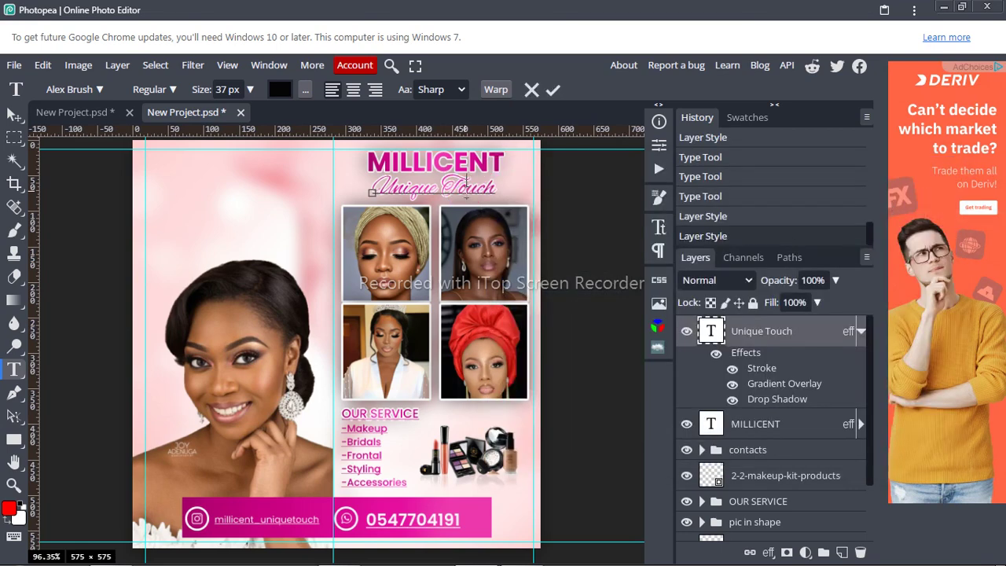
pyautogui.moveTo(454, 230); pyautogui.dragTo(452, 235)
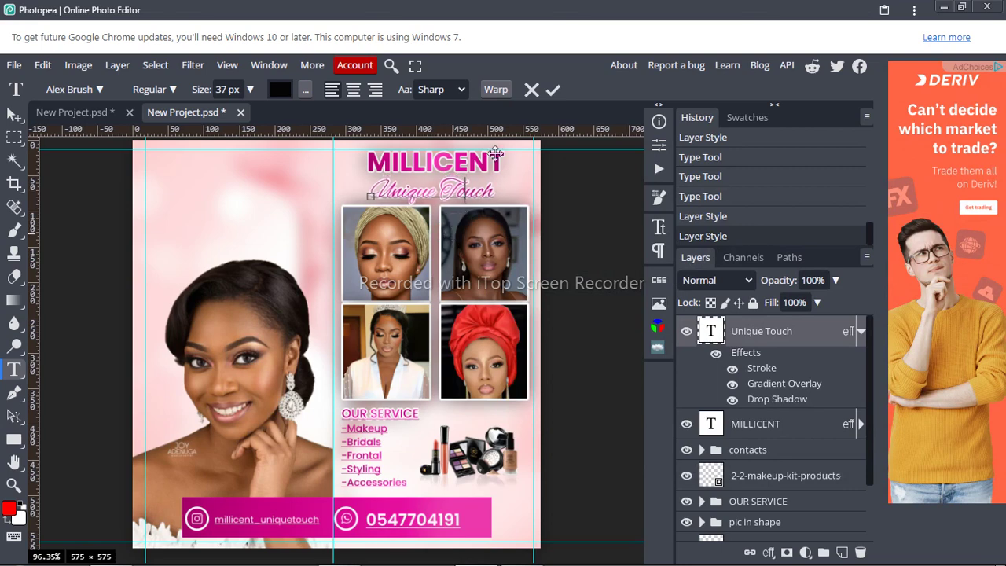
pyautogui.click(551, 91)
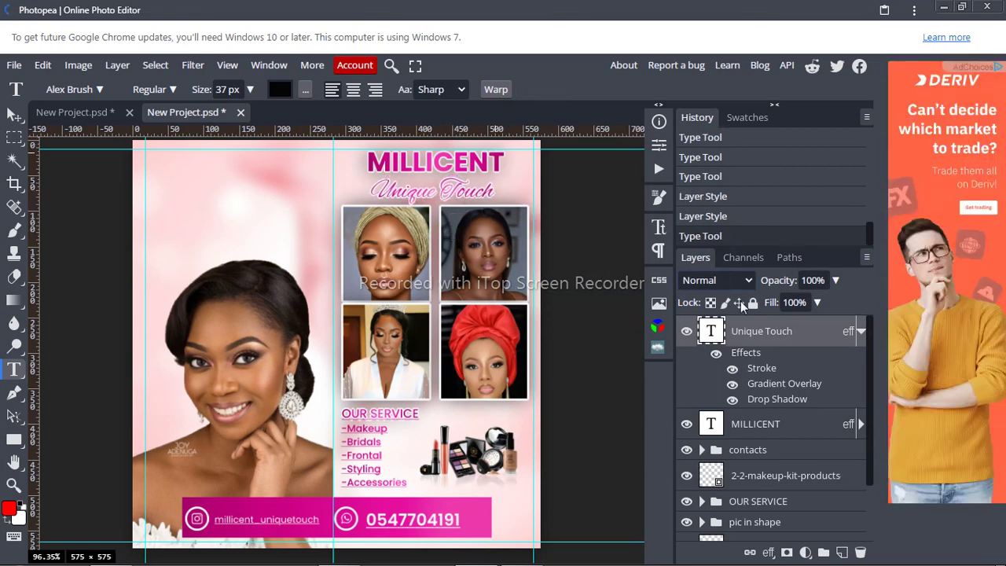
pyautogui.click(853, 331)
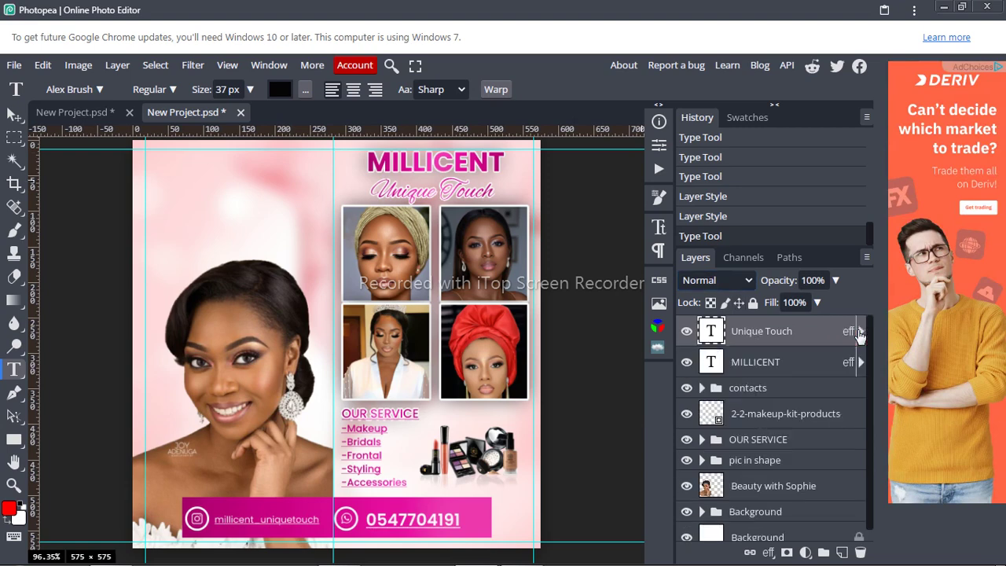
# Step: Scale the MILLICENT heading to 118.23% and centre it above Unique Touch
pyautogui.click(754, 359)
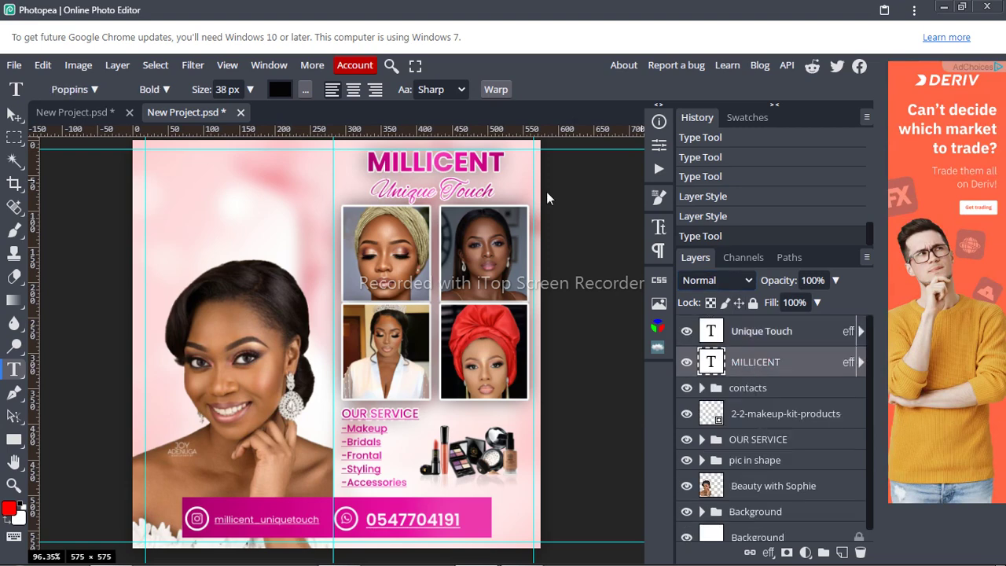
pyautogui.click(469, 160)
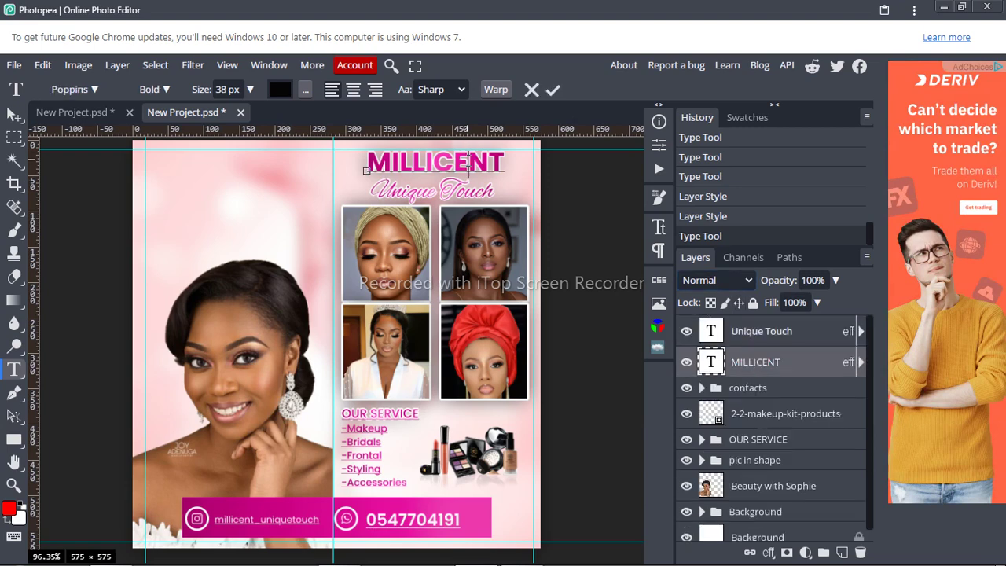
pyautogui.click(552, 90)
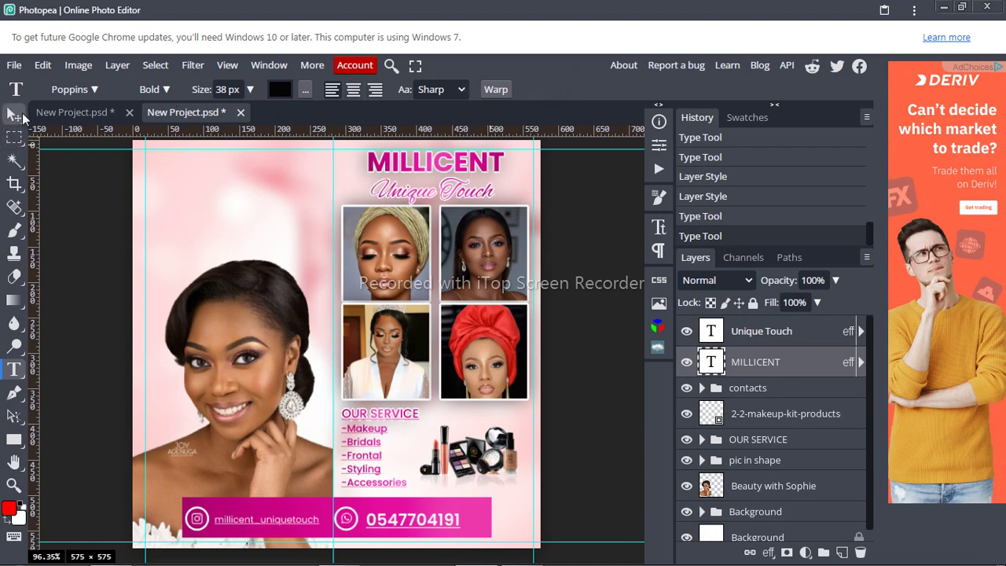
pyautogui.click(16, 115)
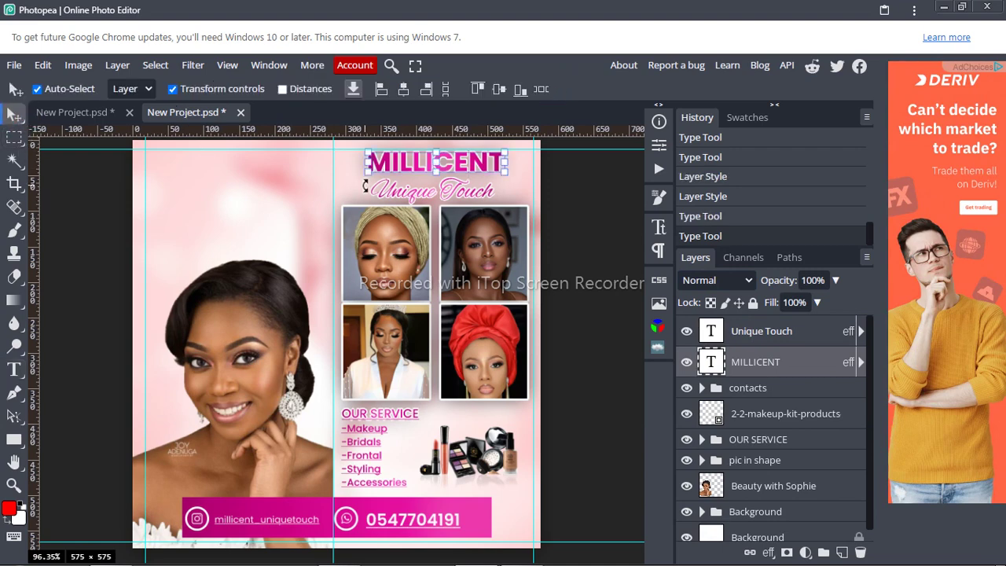
pyautogui.click(368, 168)
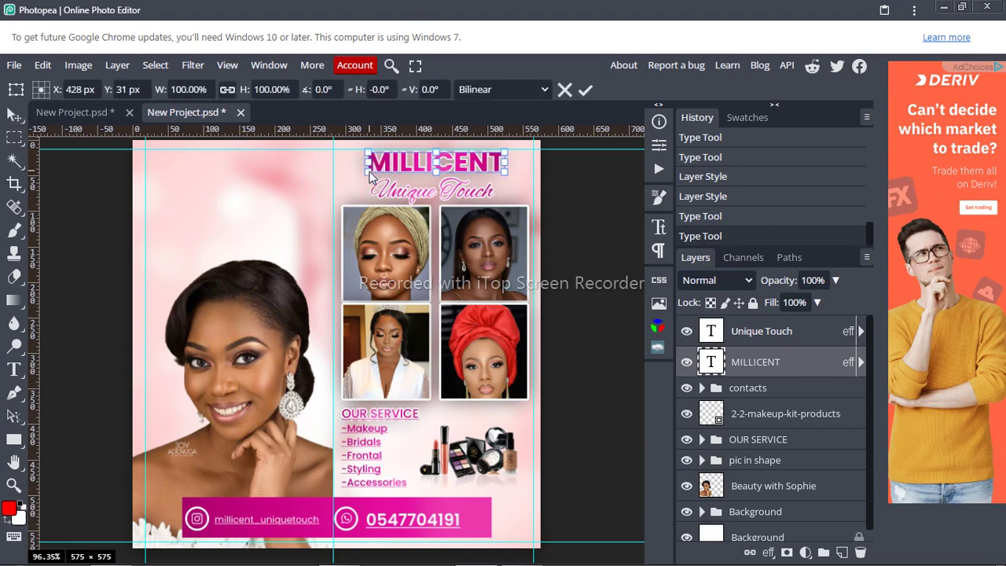
pyautogui.moveTo(365, 171); pyautogui.dragTo(343, 193)
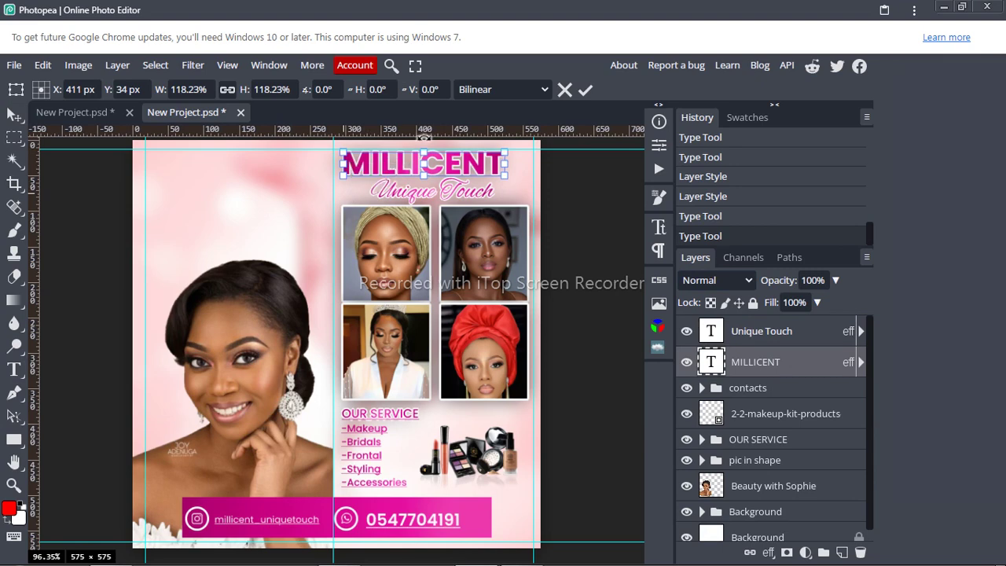
pyautogui.moveTo(452, 171); pyautogui.dragTo(465, 168)
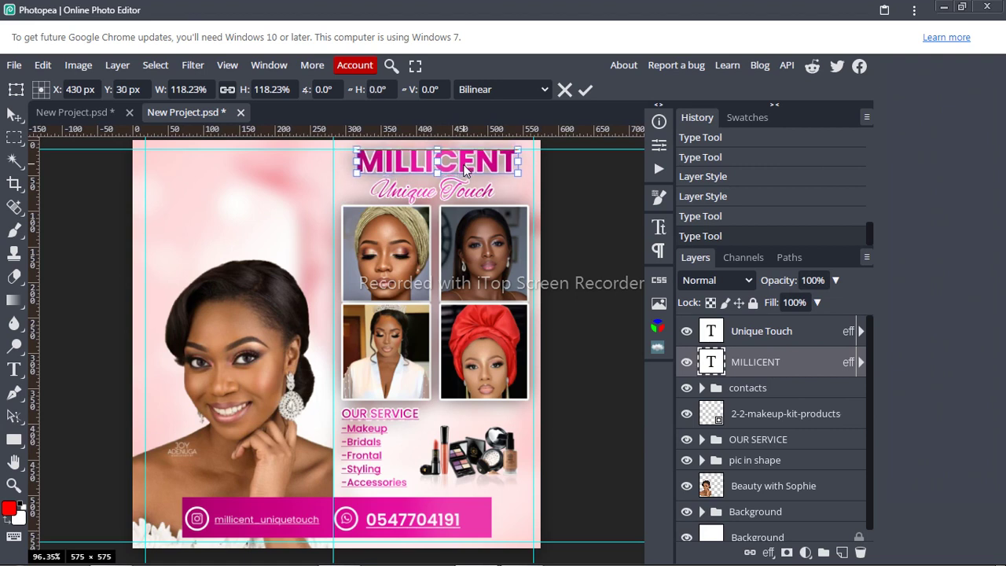
pyautogui.click(582, 92)
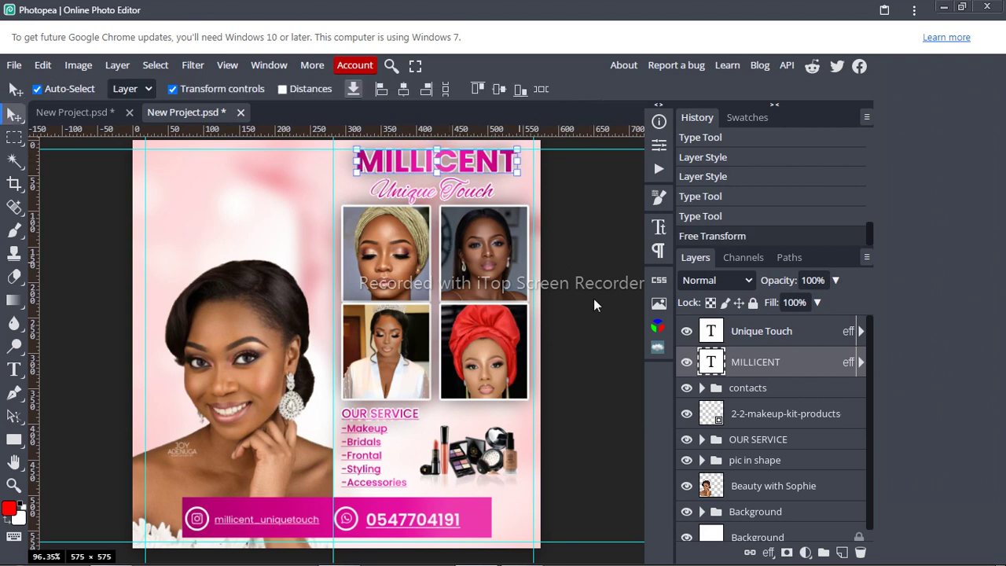
pyautogui.click(585, 354)
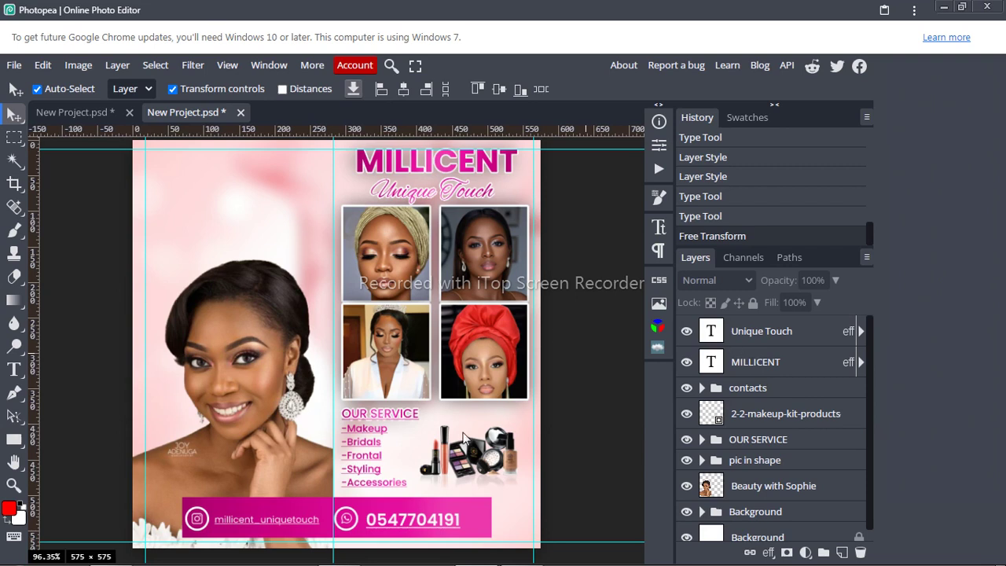
# Step: Select the portrait photo layer and bring up the Exposure adjustment from Image > Adjustments
pyautogui.click(783, 490)
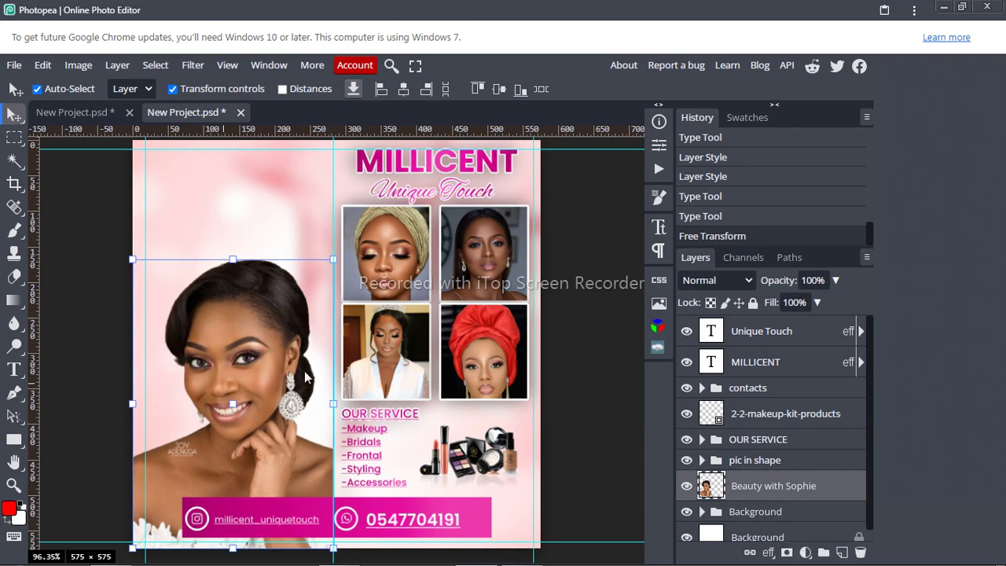
pyautogui.click(803, 552)
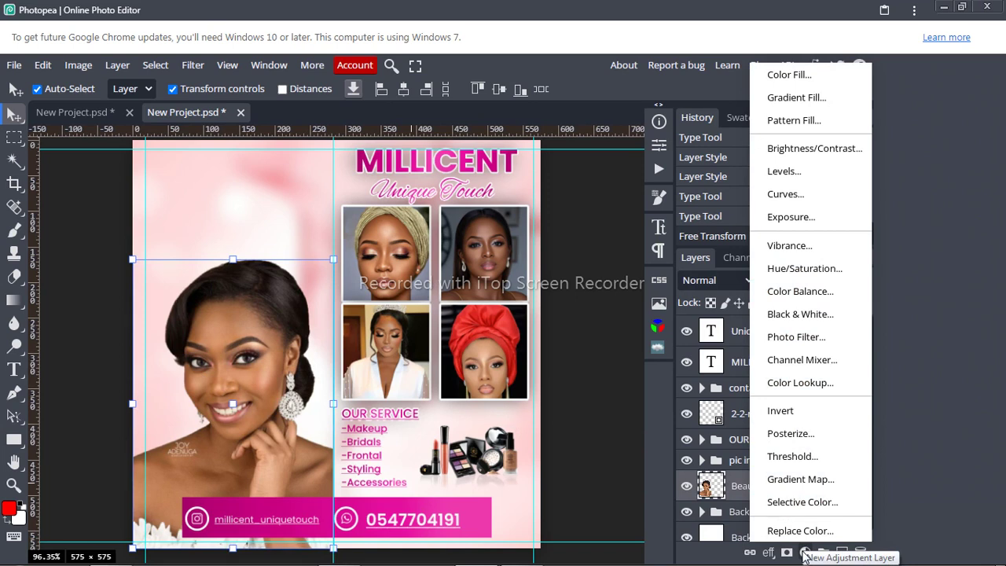
pyautogui.click(803, 554)
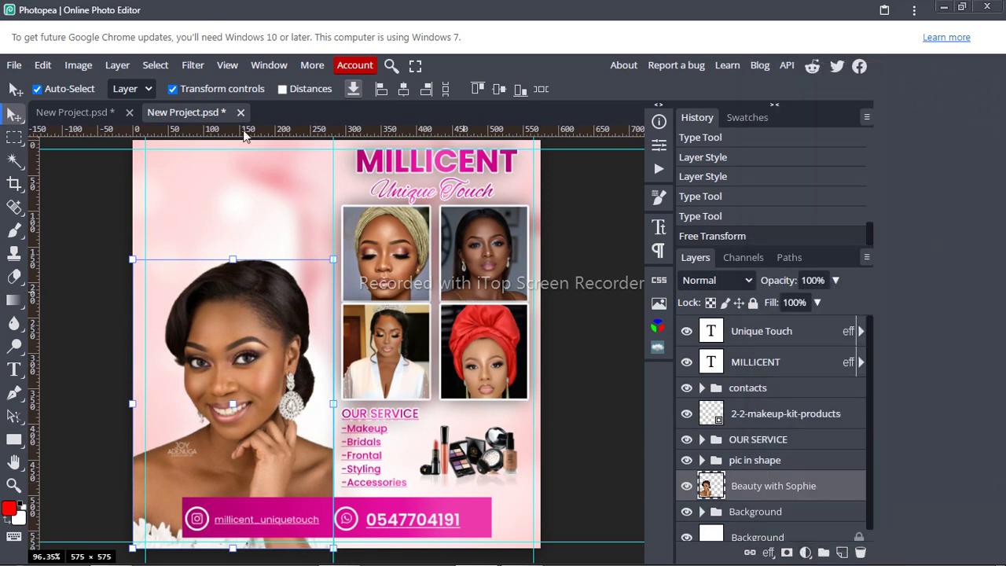
pyautogui.click(80, 66)
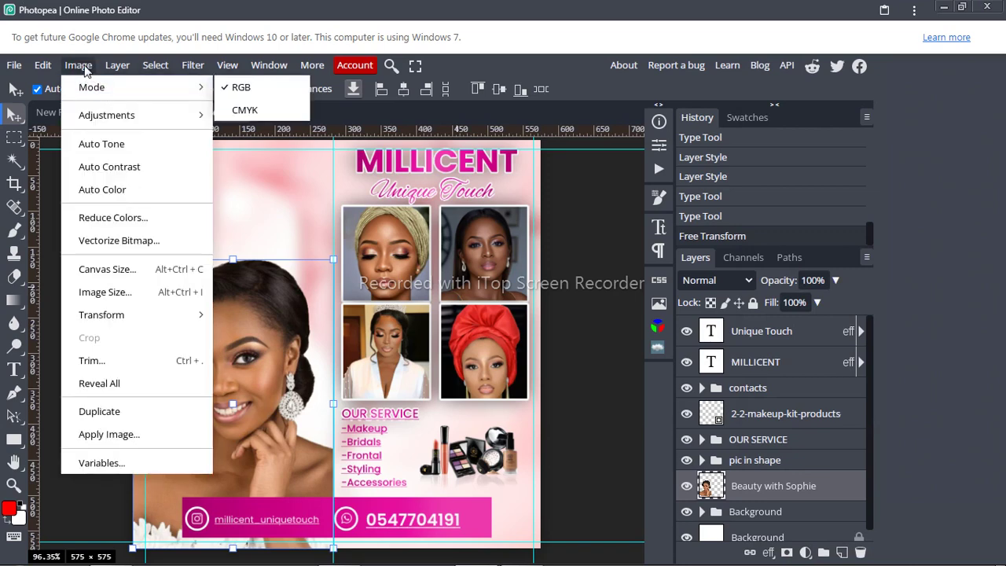
pyautogui.click(85, 69)
pyautogui.click(79, 66)
pyautogui.moveTo(156, 114)
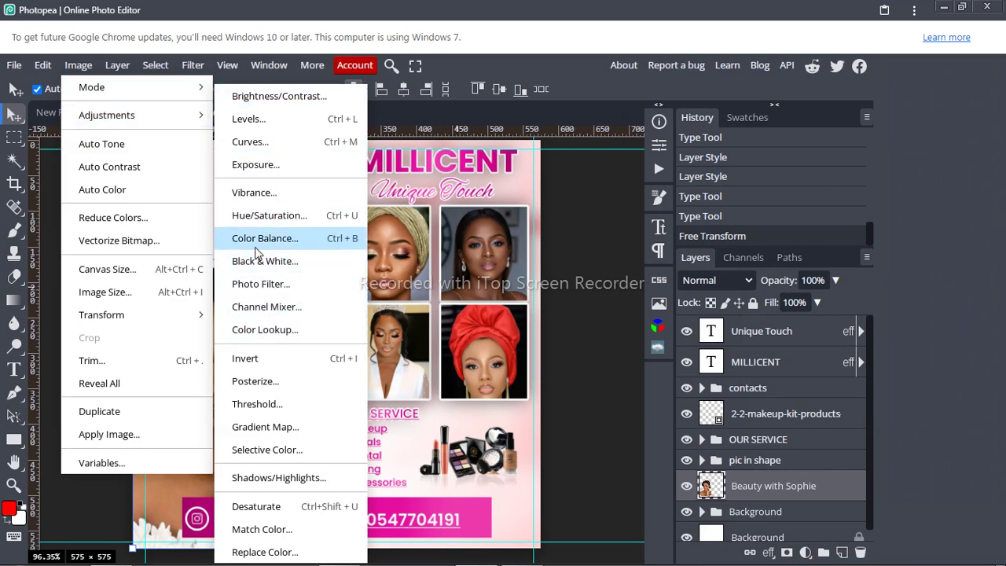
pyautogui.click(262, 168)
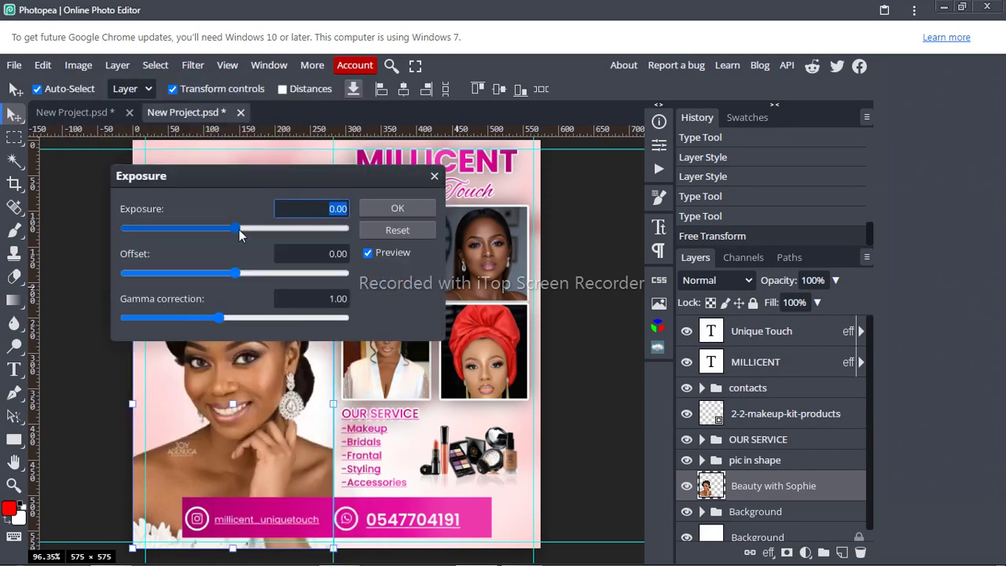
# Step: Set Exposure to about 0.35 and Offset to -0.06, then apply it to the portrait
pyautogui.click(236, 230)
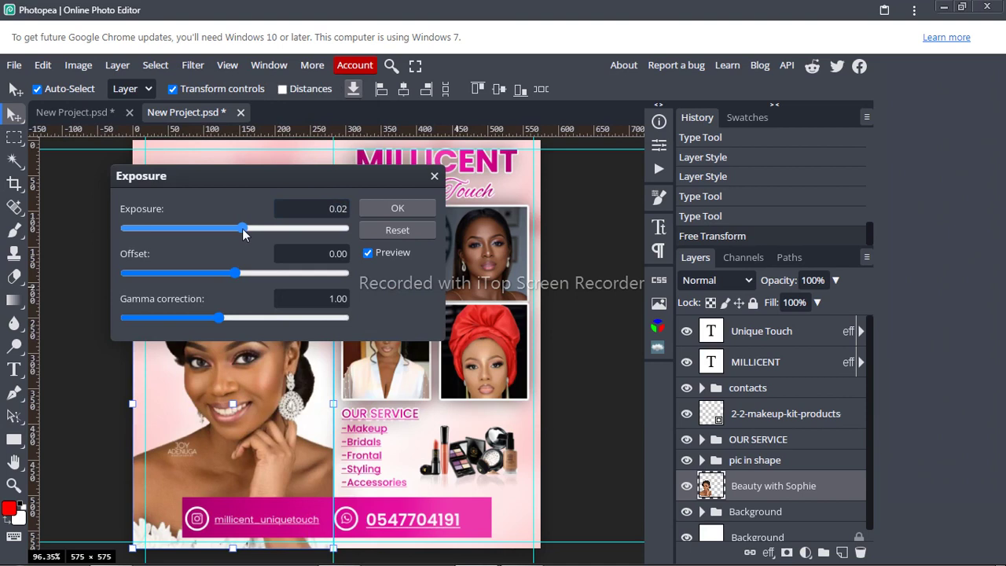
pyautogui.moveTo(243, 229); pyautogui.dragTo(260, 229)
pyautogui.moveTo(232, 268)
pyautogui.mouseDown()
pyautogui.moveTo(243, 269)
pyautogui.moveTo(229, 272)
pyautogui.mouseUp()
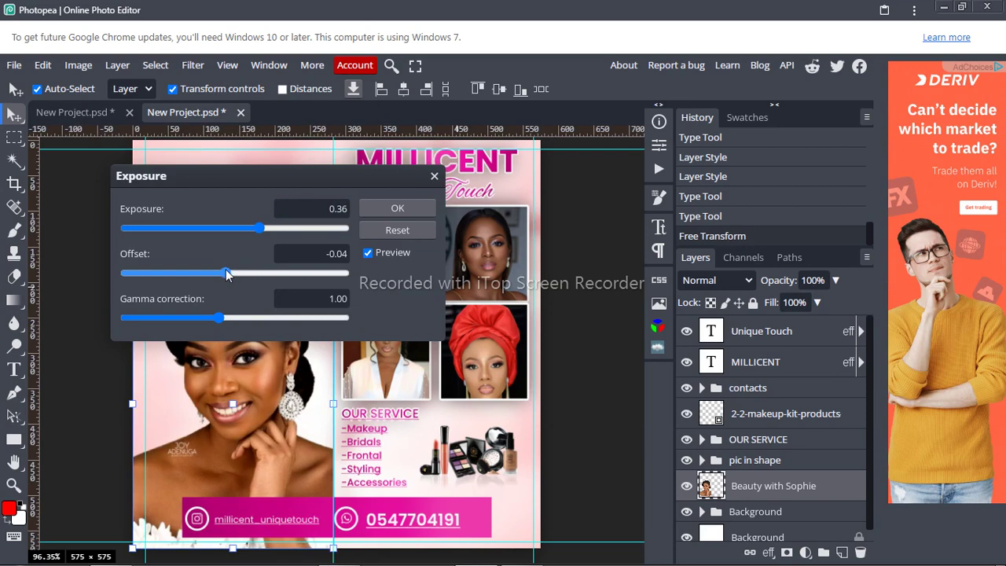
pyautogui.moveTo(226, 269); pyautogui.dragTo(222, 269)
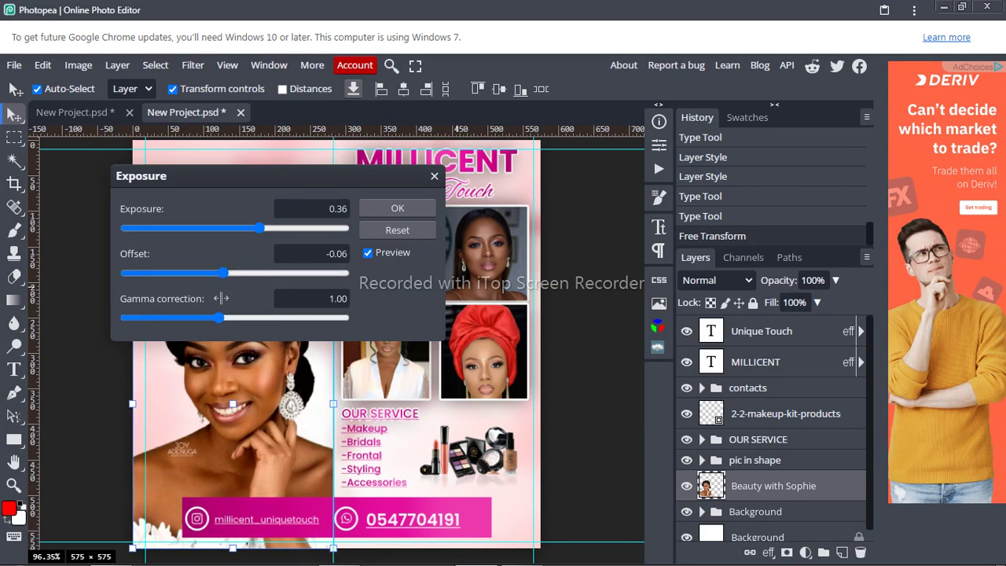
pyautogui.moveTo(222, 316); pyautogui.dragTo(220, 321)
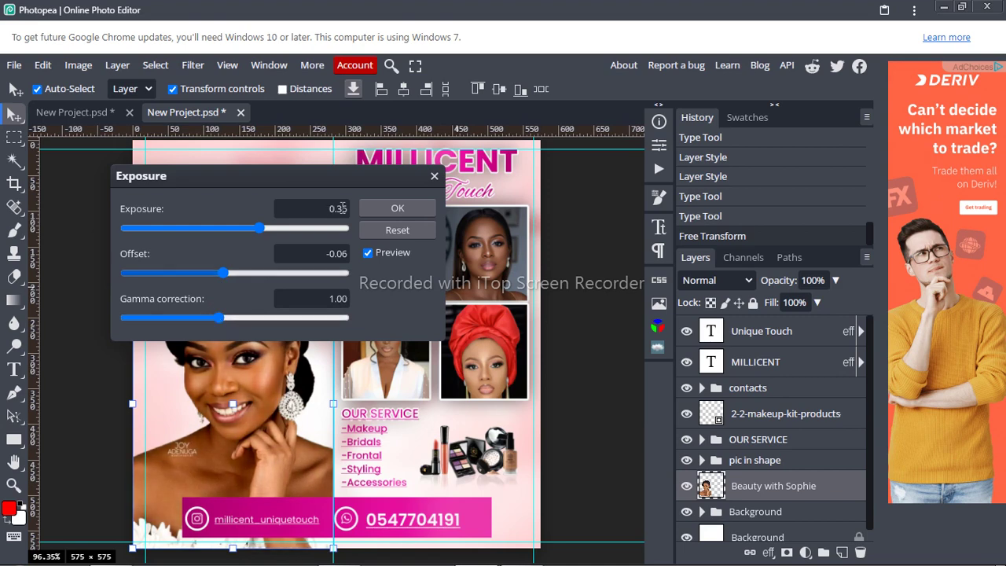
pyautogui.click(414, 207)
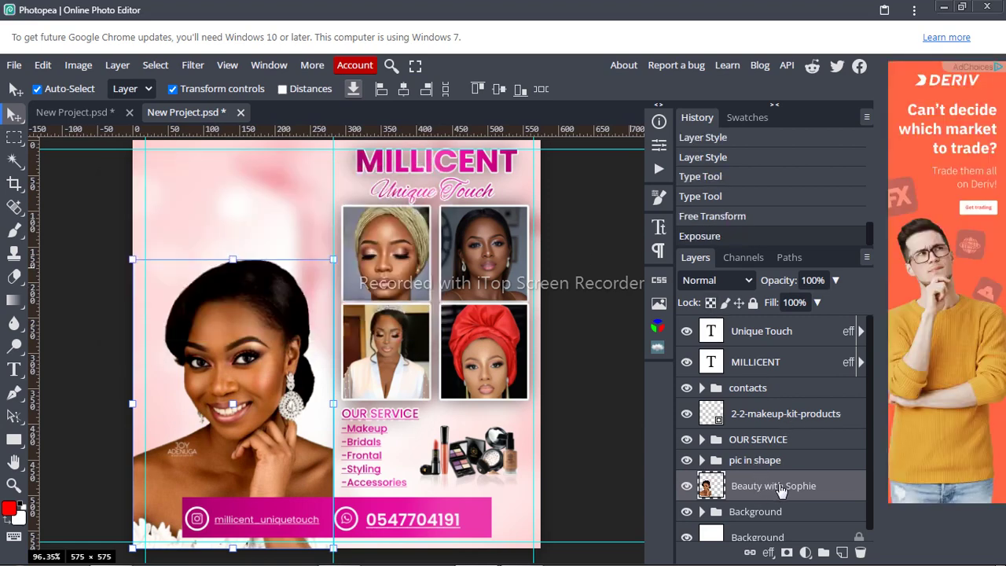
# Step: Scale the portrait layer up to about 113% from the top-left corner, commit, and deselect
pyautogui.click(807, 485)
pyautogui.moveTo(137, 262); pyautogui.dragTo(106, 222)
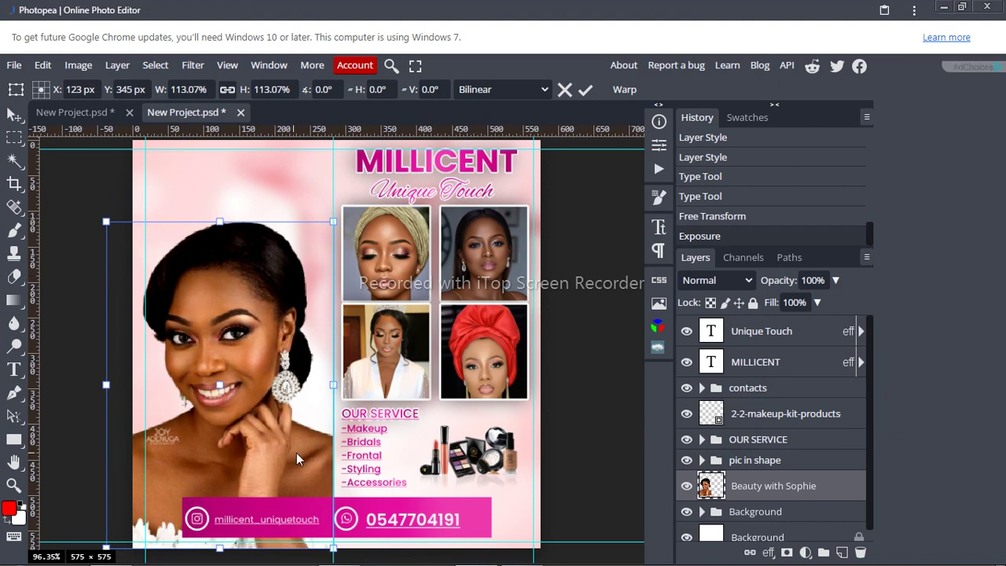
pyautogui.click(586, 92)
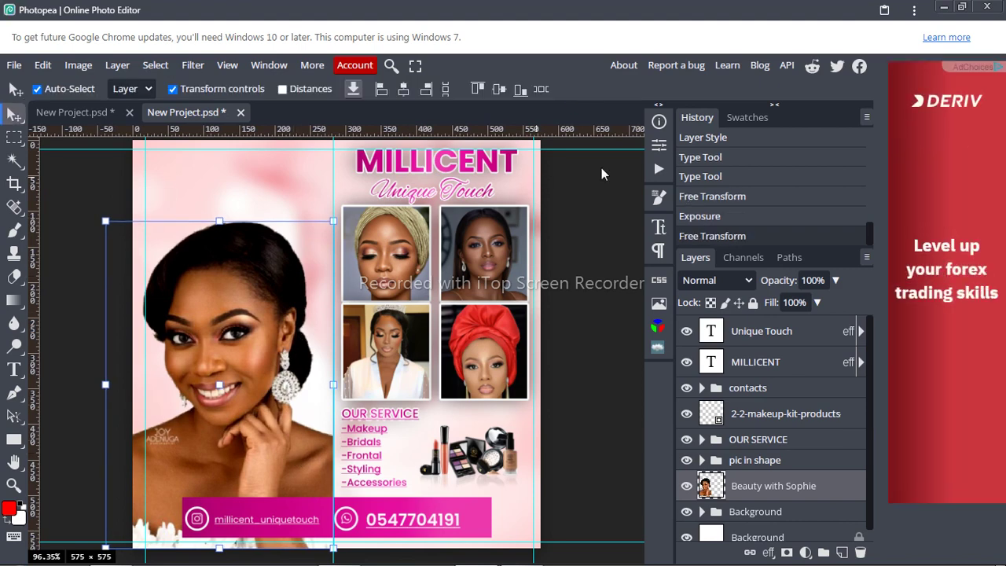
pyautogui.click(581, 318)
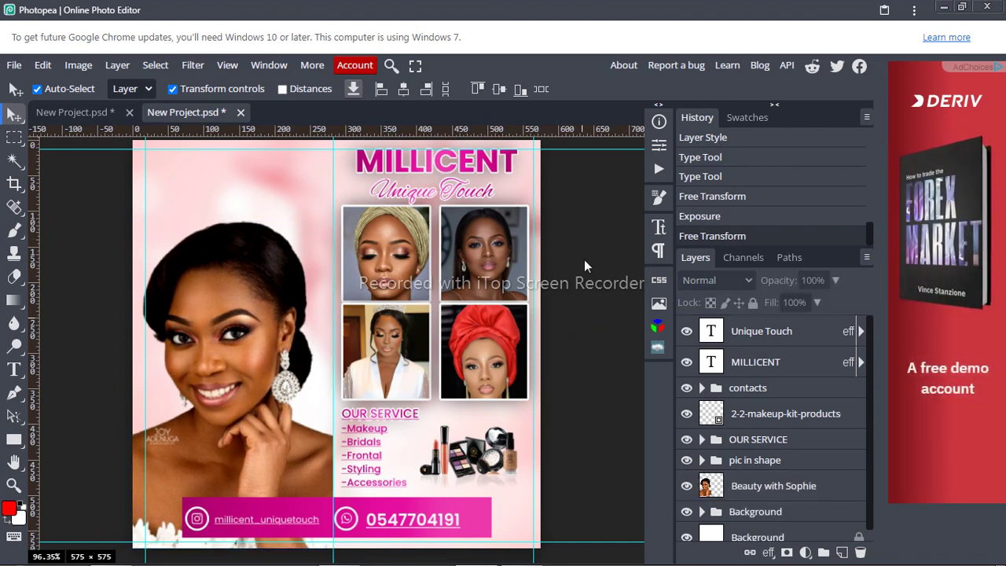
# Step: Set the contact bar's Instagram handle text to Poppins Medium at 14 px and commit
pyautogui.press('t')
pyautogui.click(256, 519)
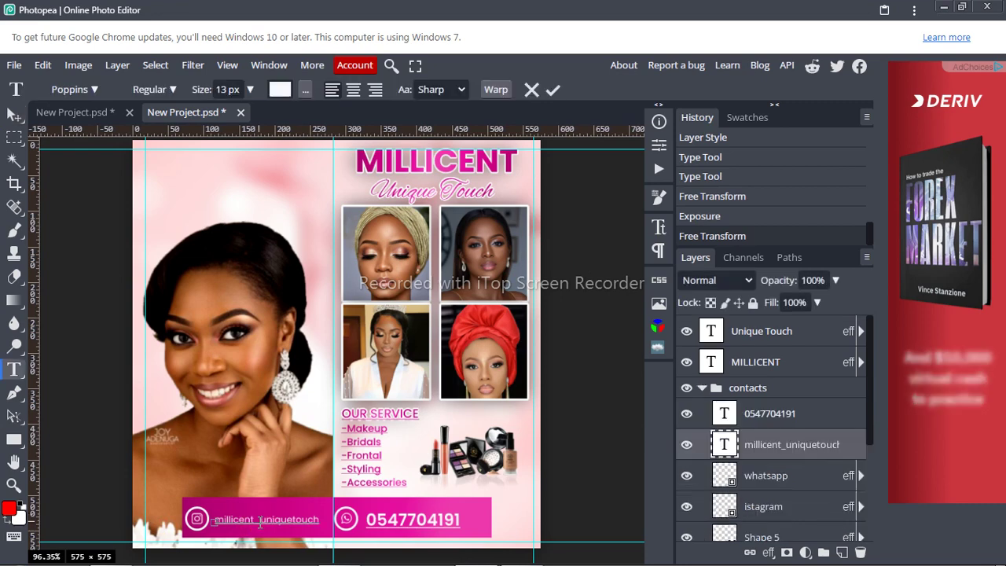
pyautogui.doubleClick(264, 522)
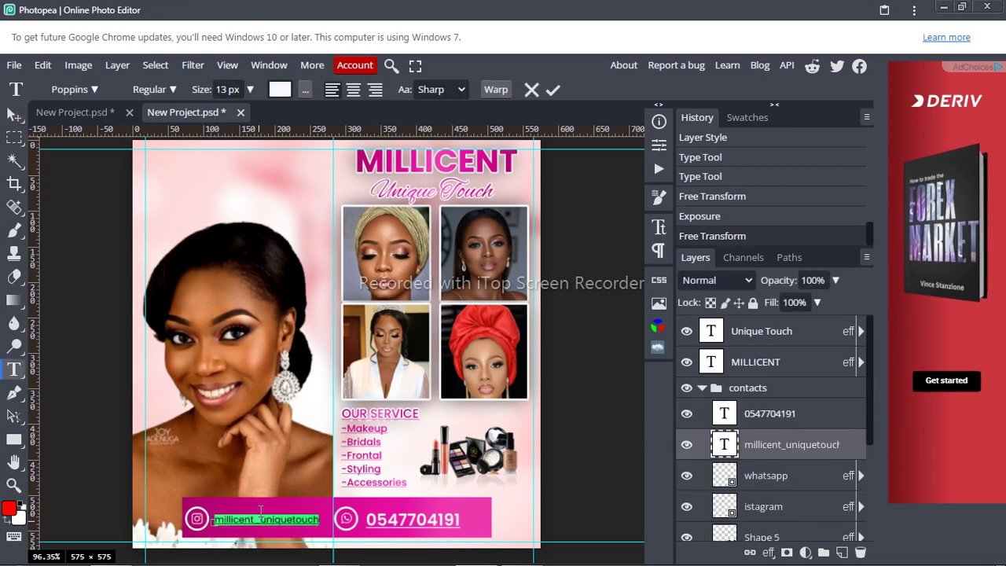
pyautogui.click(173, 91)
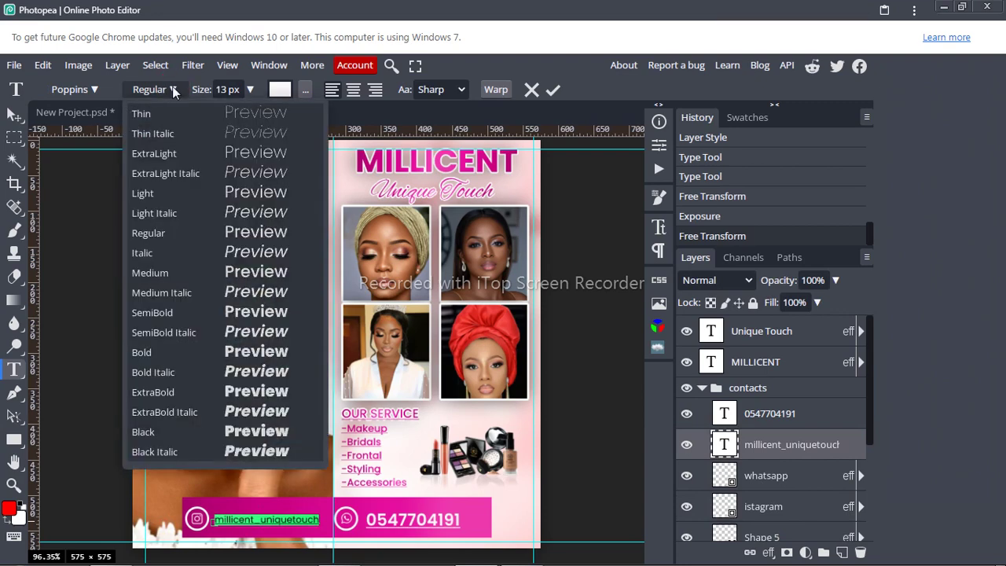
pyautogui.click(196, 272)
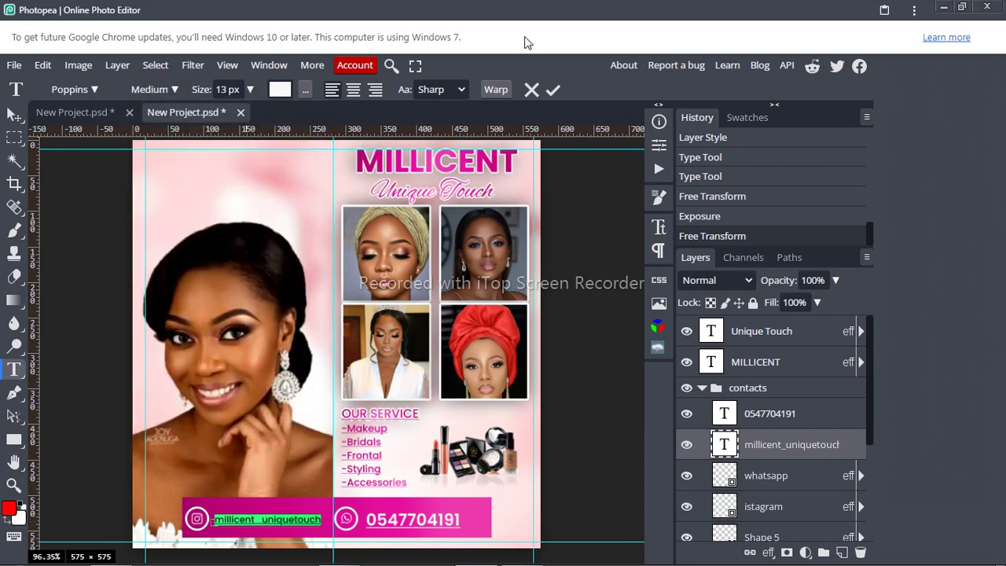
pyautogui.click(240, 90)
pyautogui.press('Up')
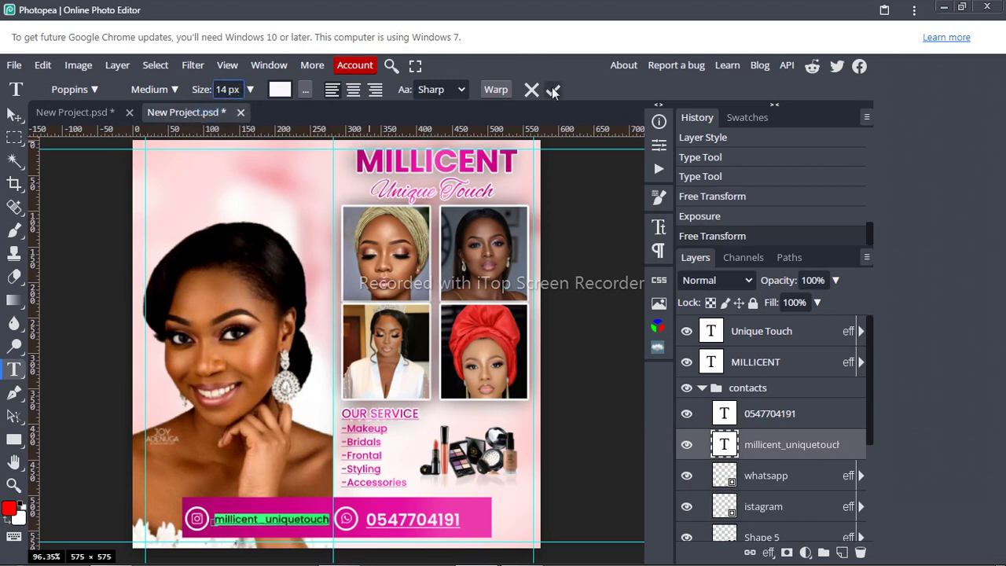
pyautogui.click(552, 91)
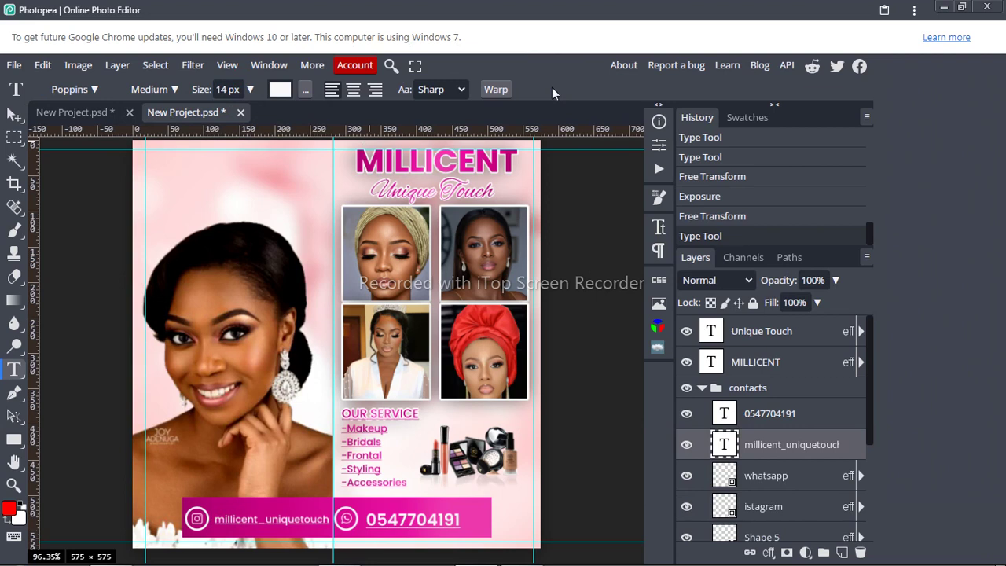